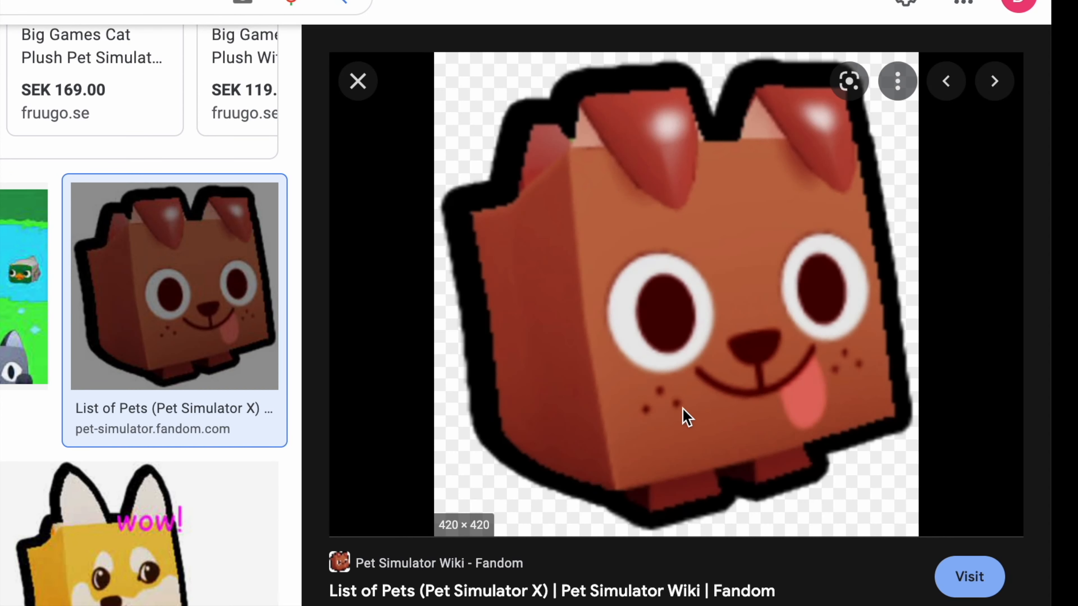
left_click_drag(150, 288, 242, 307)
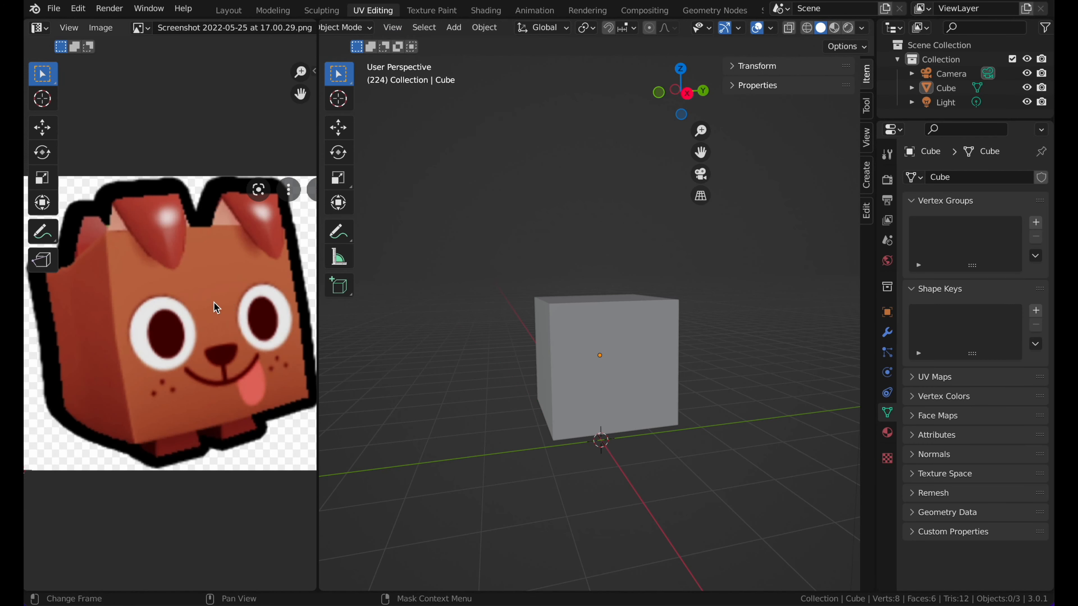
scroll(214, 301, "down", 4)
scroll(213, 303, "up", 2)
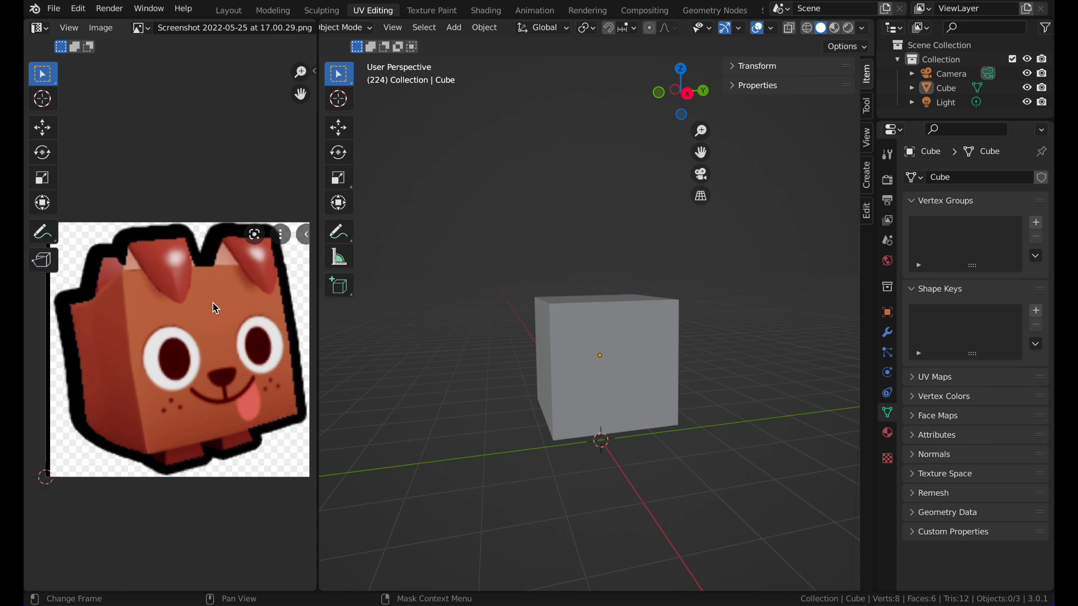
Step: Enable Cavity in the 3D viewport's solid shading options
middle_click_drag(592, 277, 598, 319)
left_click(599, 317)
left_click(863, 28)
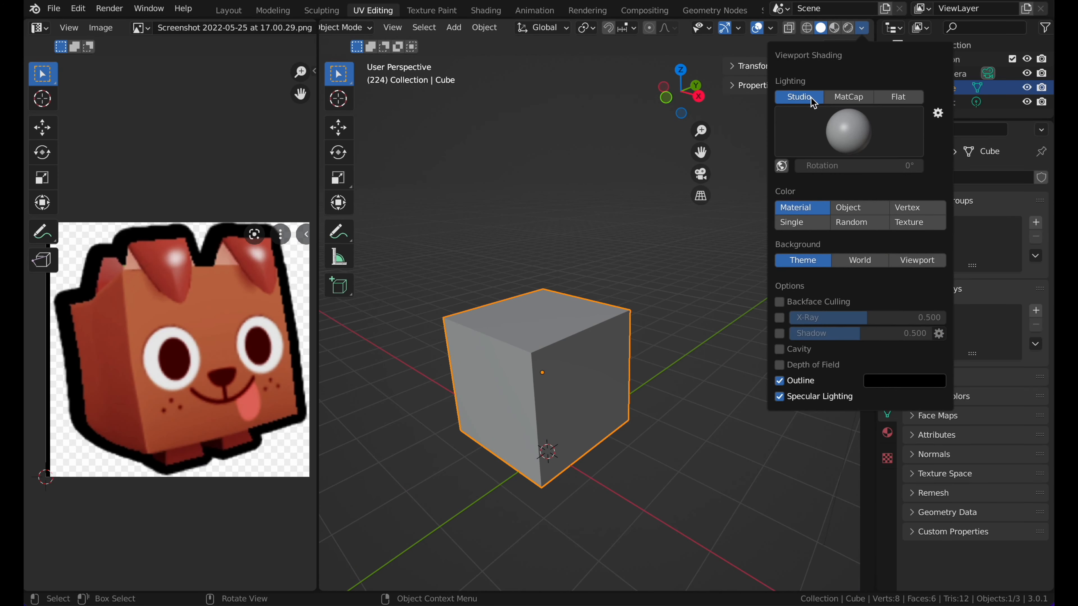
left_click(780, 350)
left_click(591, 291)
middle_click_drag(591, 292, 588, 288)
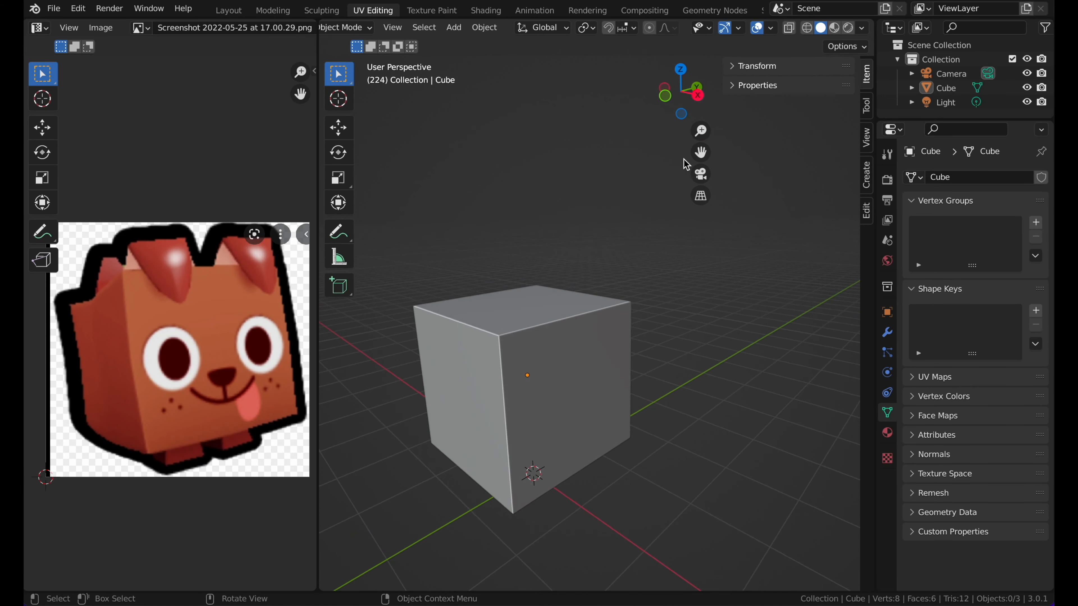
Step: Switch the viewport lighting to MatCap and choose the dark grey sphere material
left_click(862, 29)
left_click(849, 97)
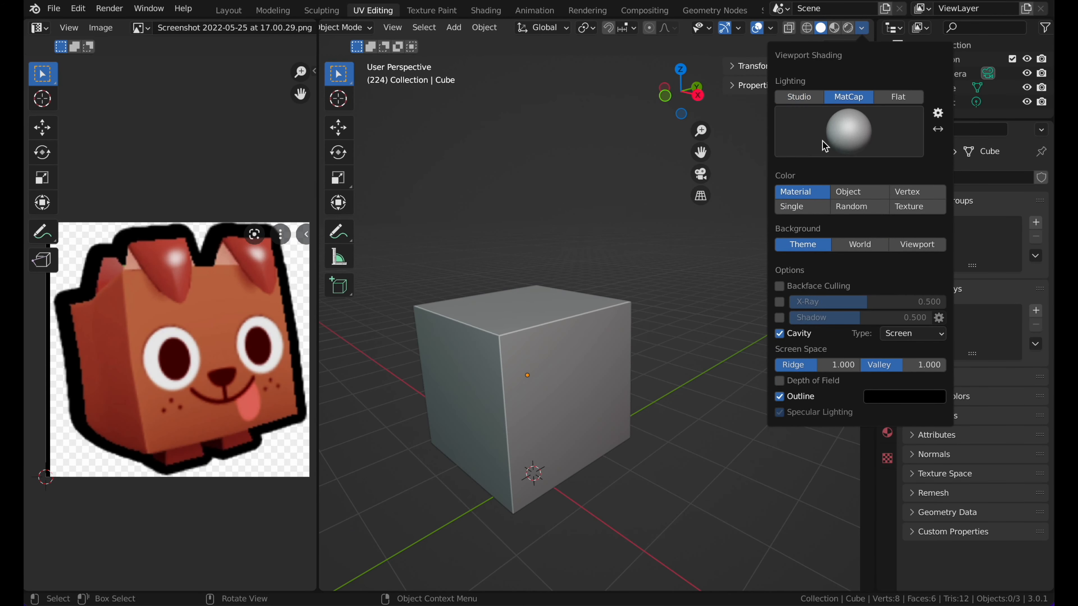
left_click(834, 142)
left_click(743, 197)
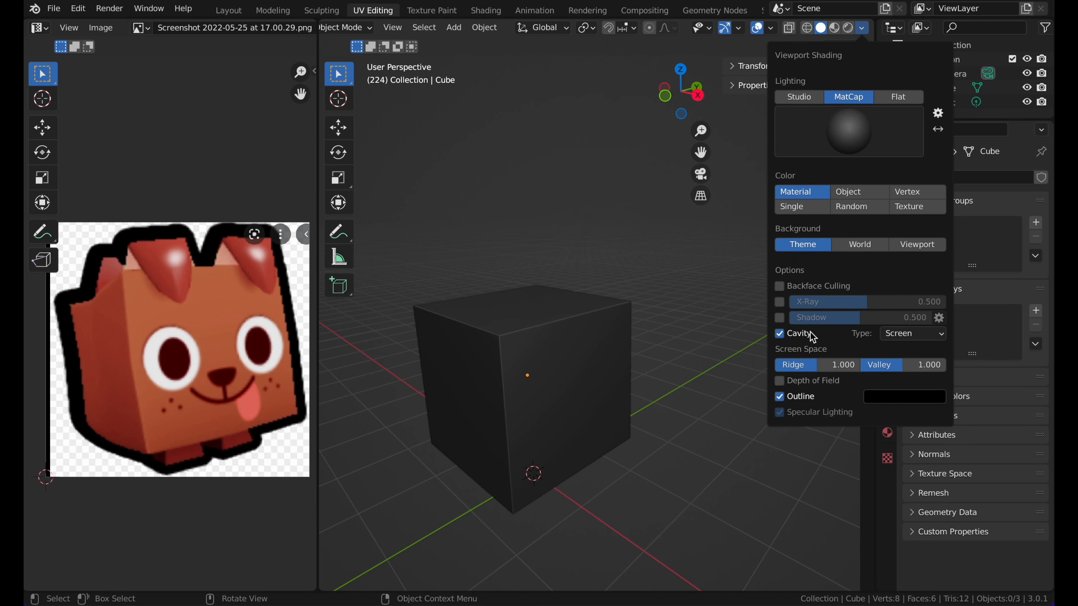
Step: Set the viewport shading's Cavity type to Both
left_click(929, 335)
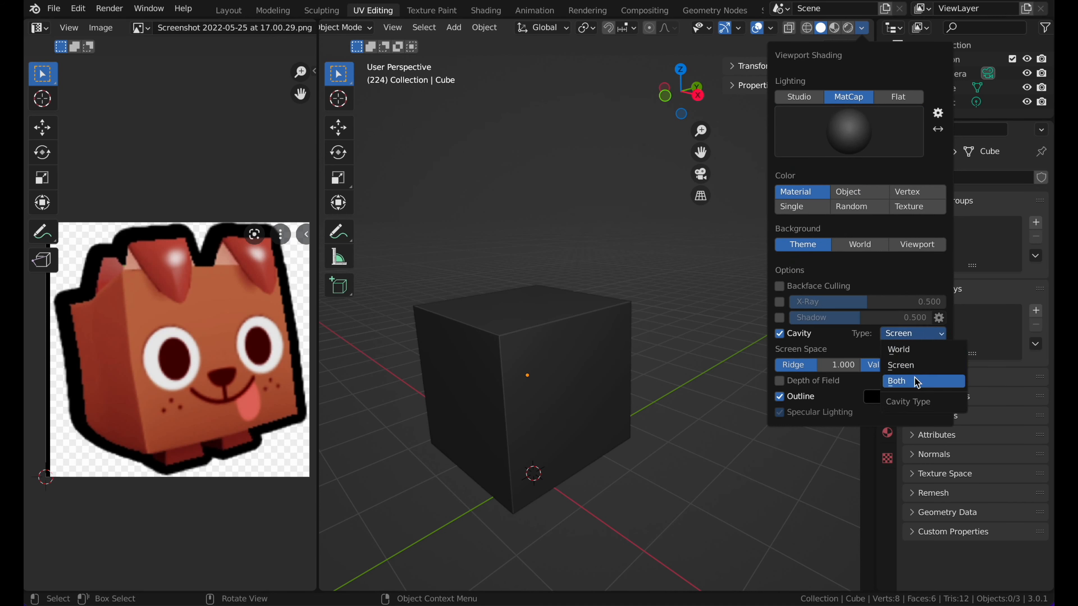
left_click(917, 382)
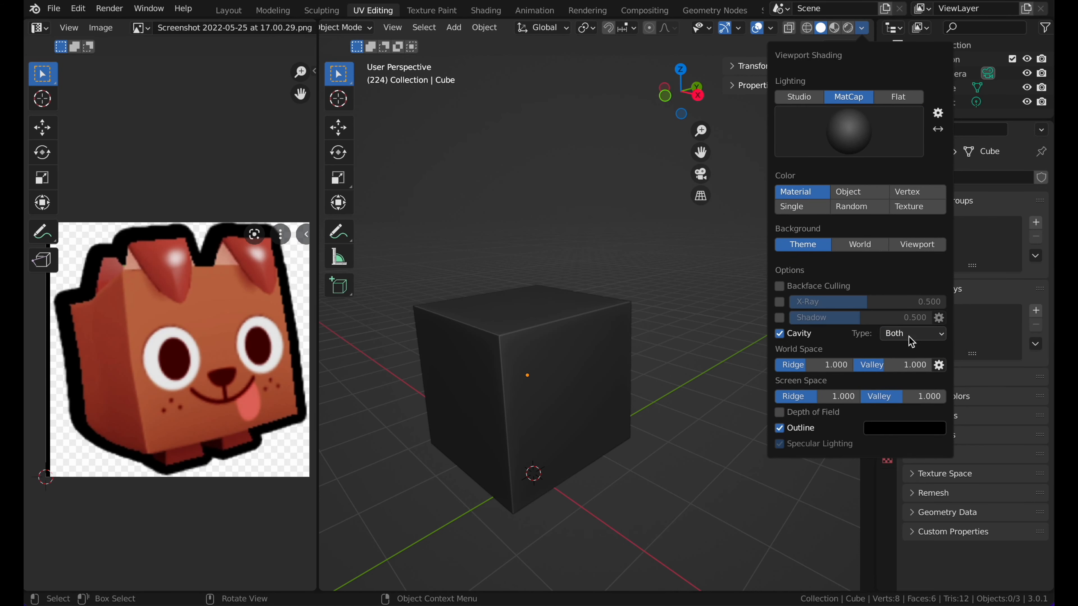
middle_click_drag(579, 242, 636, 301)
left_click(634, 297)
Step: Add one centred vertical loop cut around the cube and switch to edge selection
scroll(112, 289, "up", 5)
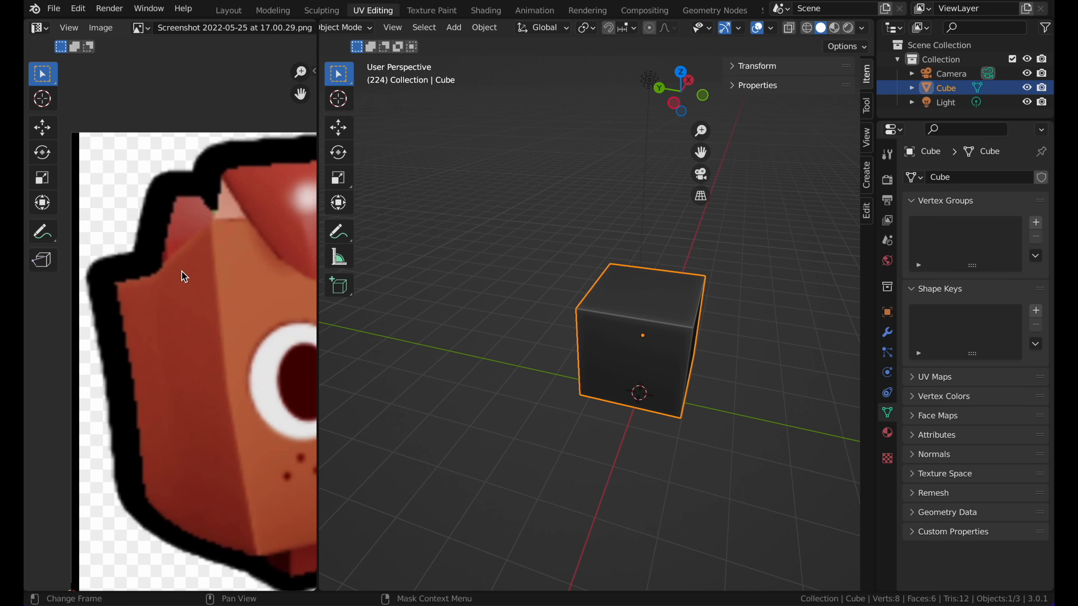
scroll(183, 250, "down", 4)
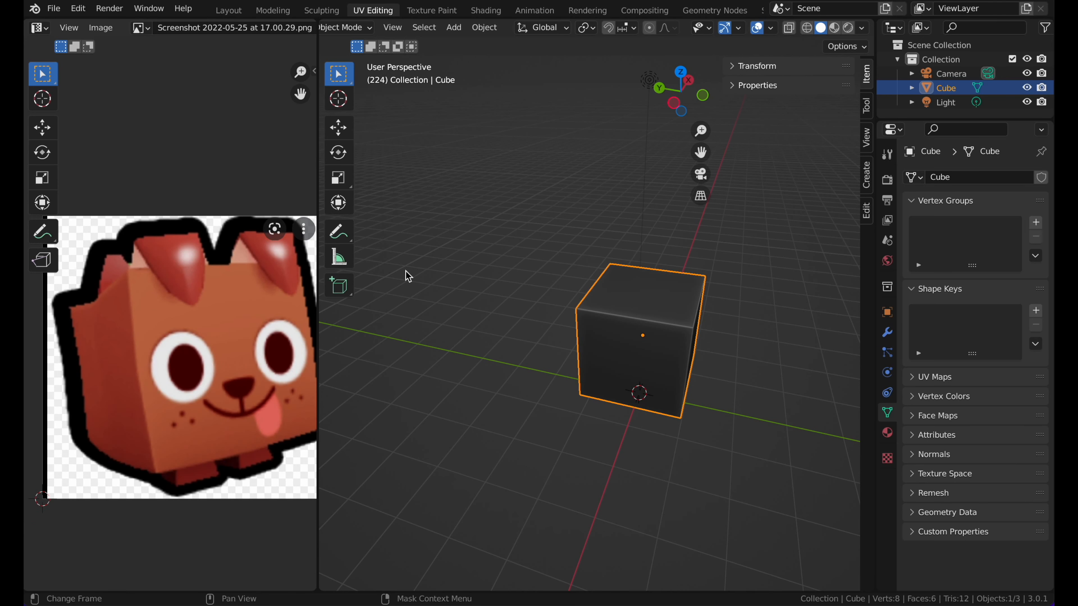
key("Tab")
middle_click_drag(623, 248, 445, 334)
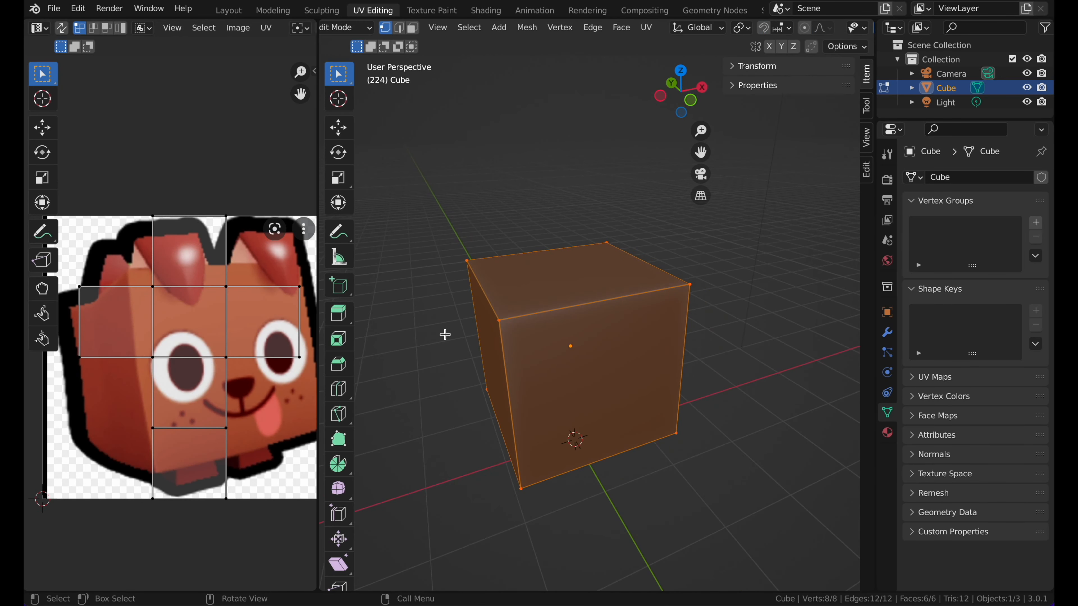
left_click(340, 388)
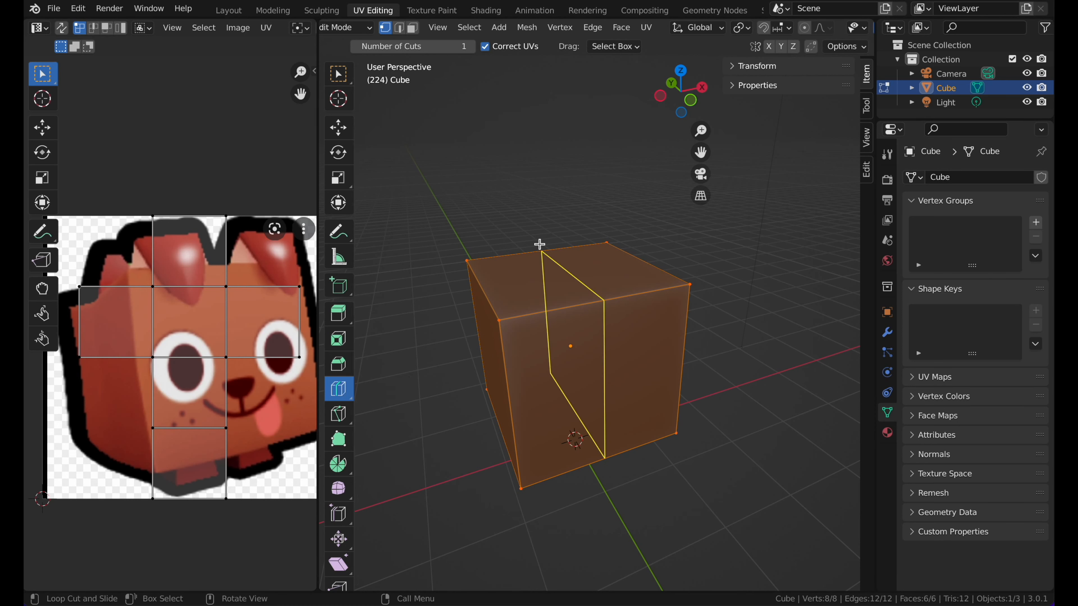
left_click(540, 245)
right_click(578, 241)
left_click(338, 74)
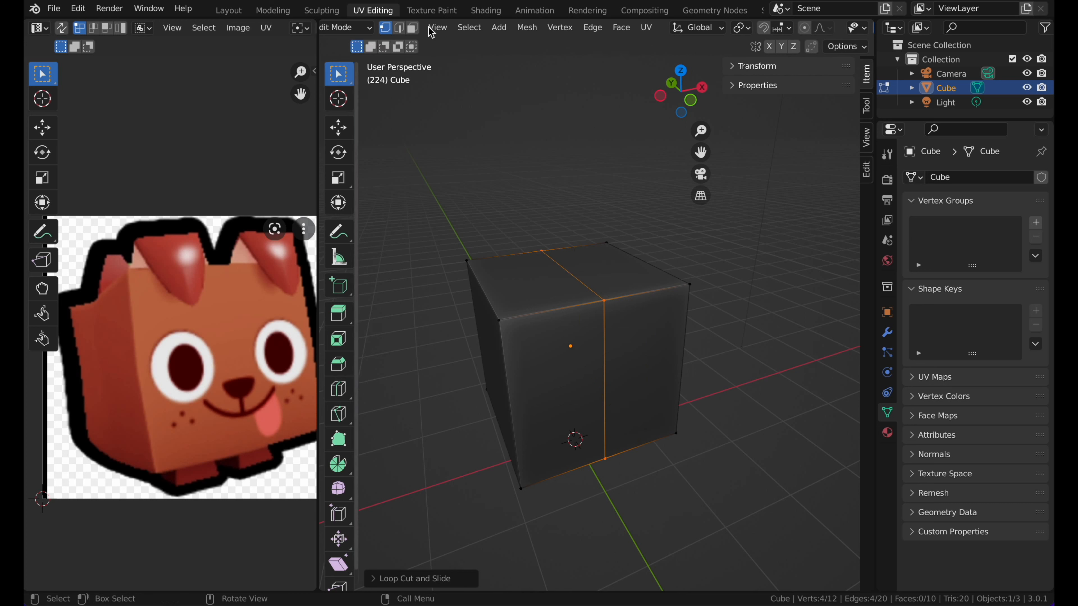
left_click(400, 28)
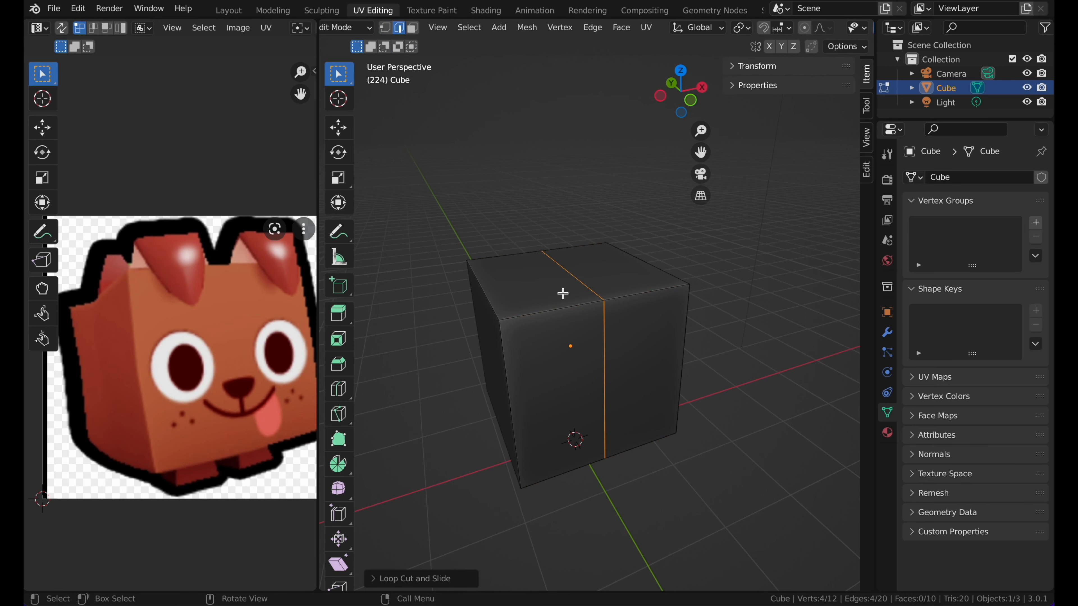
Step: Lower the cube's top centre edge by about 0.11 m along Z to form a shallow dip
left_click(575, 269)
scroll(575, 269, "right", 5)
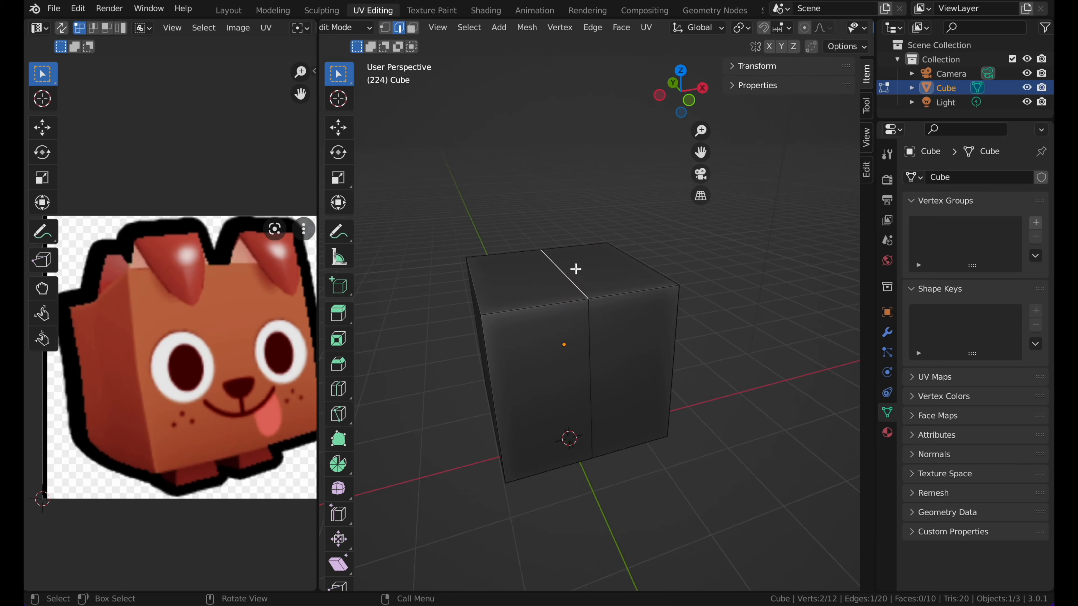
left_click(683, 112)
key("g")
key("z")
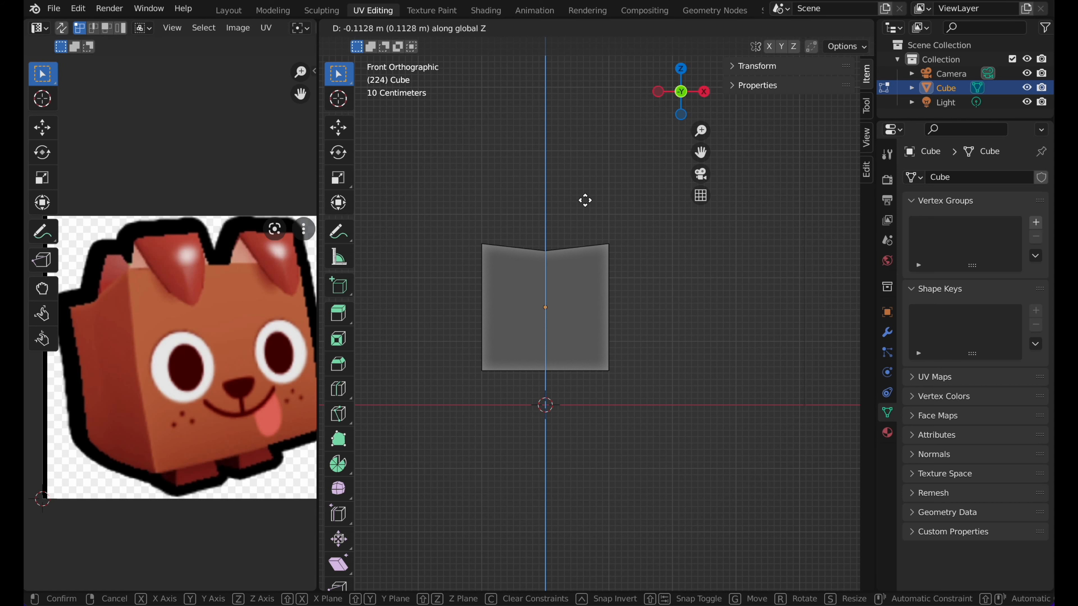
left_click(585, 199)
key("Tab")
scroll(513, 183, "left", 10)
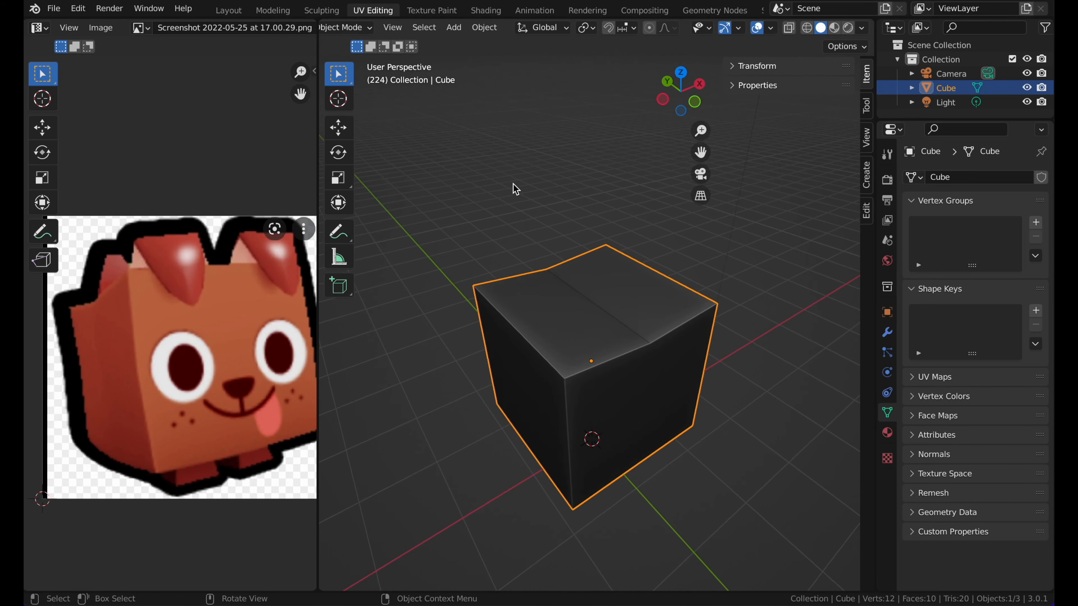
scroll(513, 187, "left", 10)
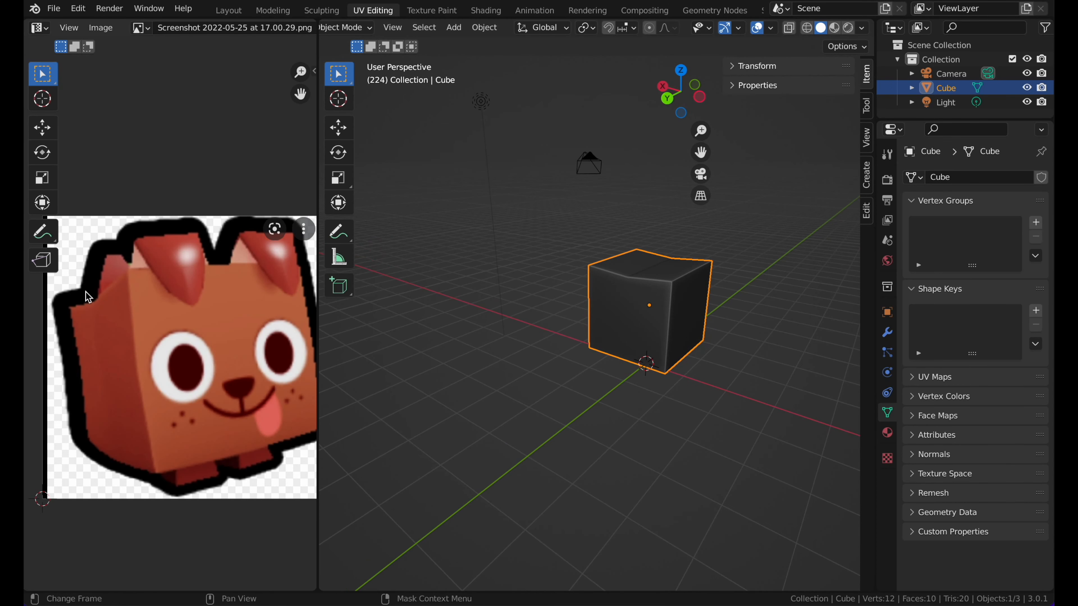
scroll(565, 236, "left", 3)
Step: Move the top centre edge along Z back to the level of the cube's top face
key("Tab")
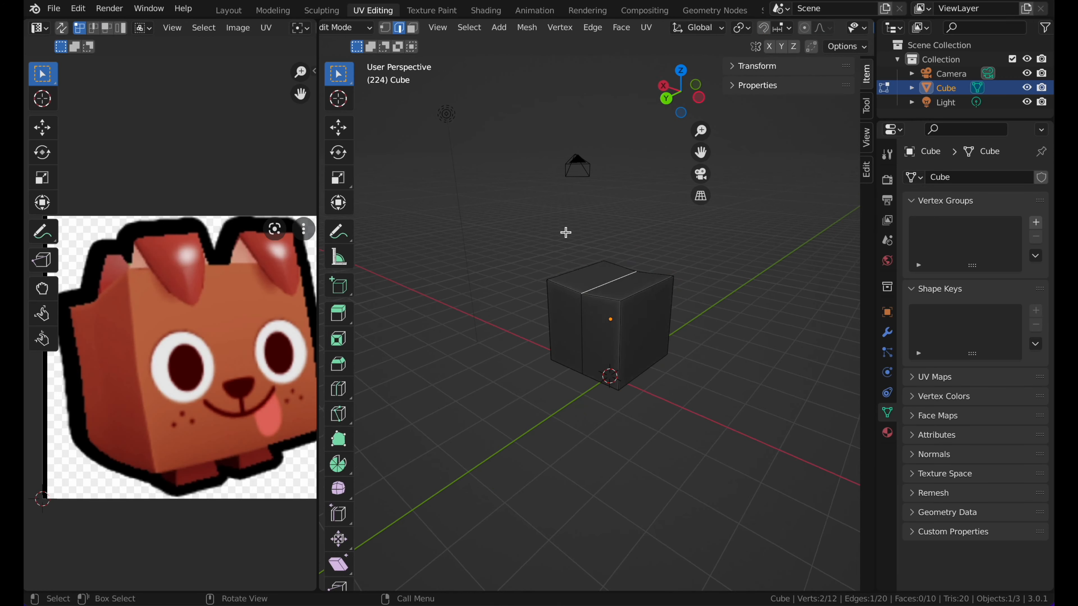
scroll(565, 233, "left", 5)
key("g")
key("z")
left_click(565, 233)
key("g")
key("z")
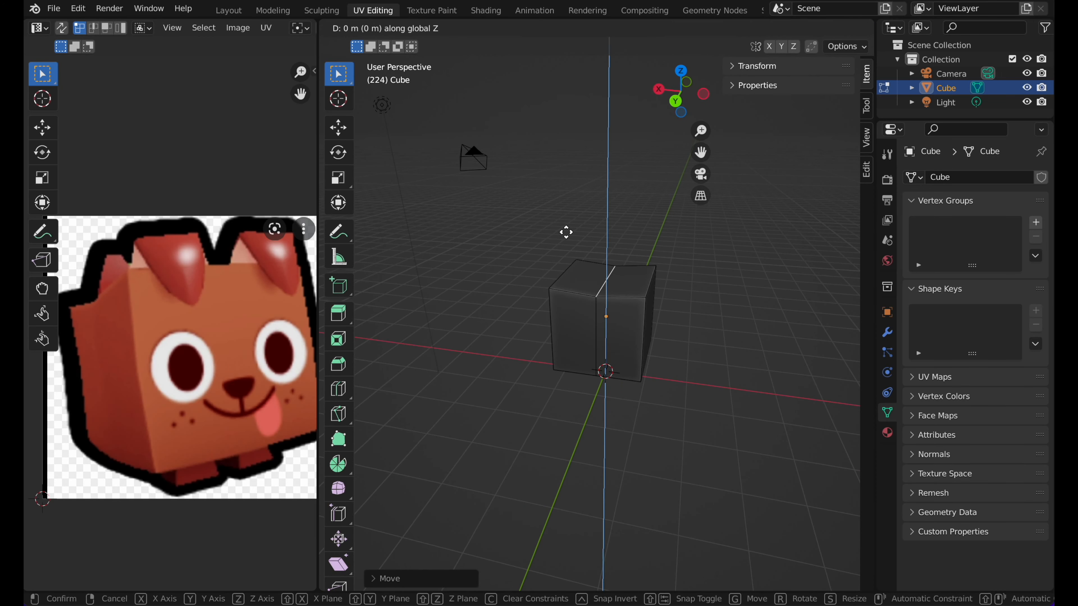
left_click(567, 229)
scroll(566, 230, "left", 4)
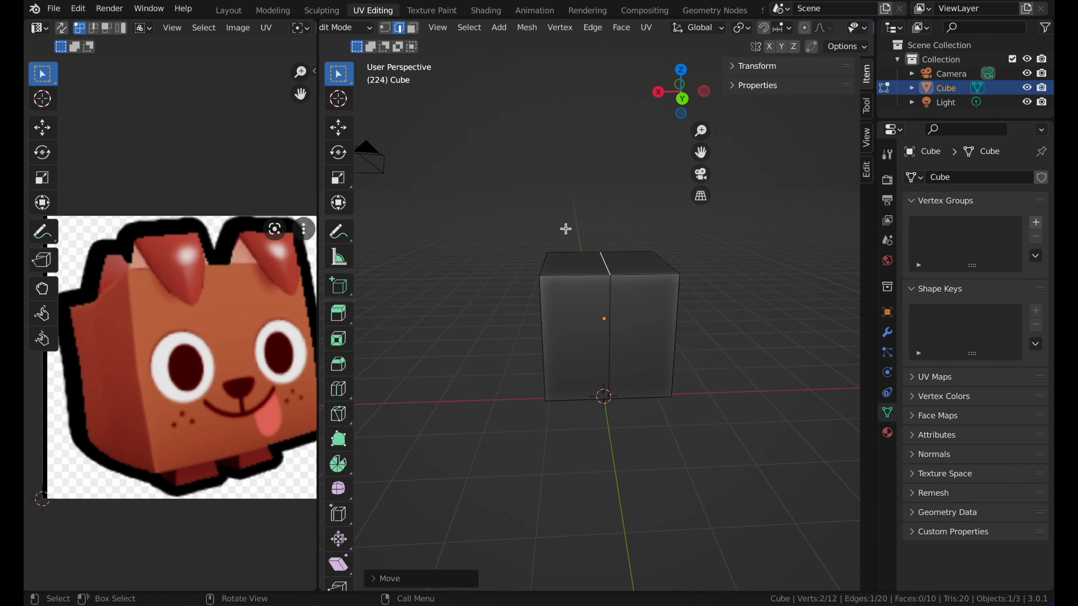
Step: Shift the top centre edge sideways along X and adjust its height along Z
left_click(682, 98)
key("g")
key("x")
left_click(593, 223)
key("g")
key("z")
left_click(594, 227)
scroll(594, 227, "right", 5)
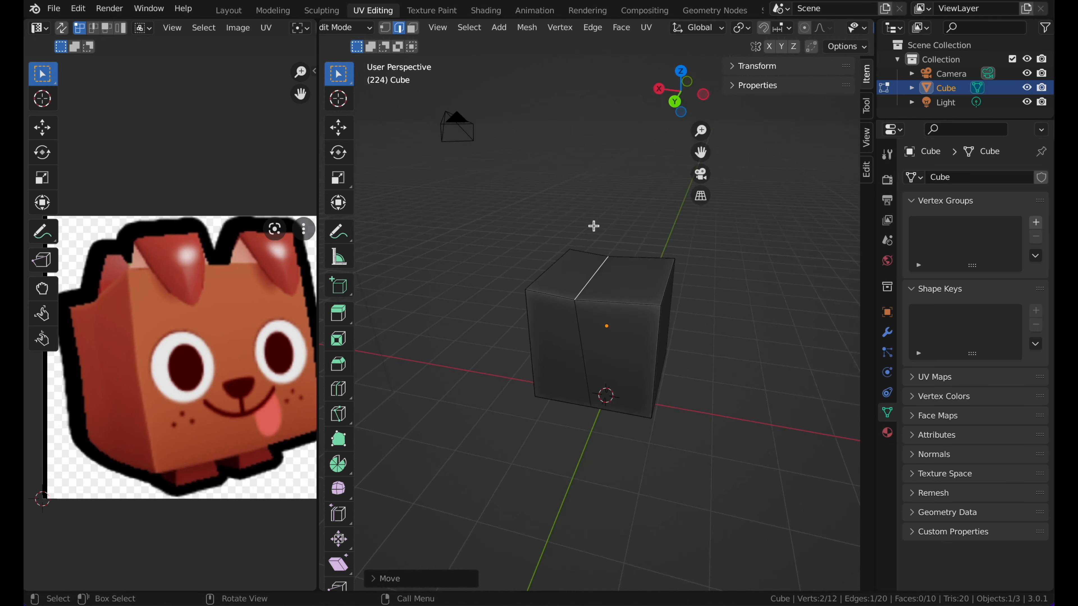
Step: Undo the top edge moves back to the straight, centred loop cut
key("Tab")
scroll(595, 229, "right", 10)
key("Tab")
key("ctrl+z")
scroll(594, 226, "right", 3)
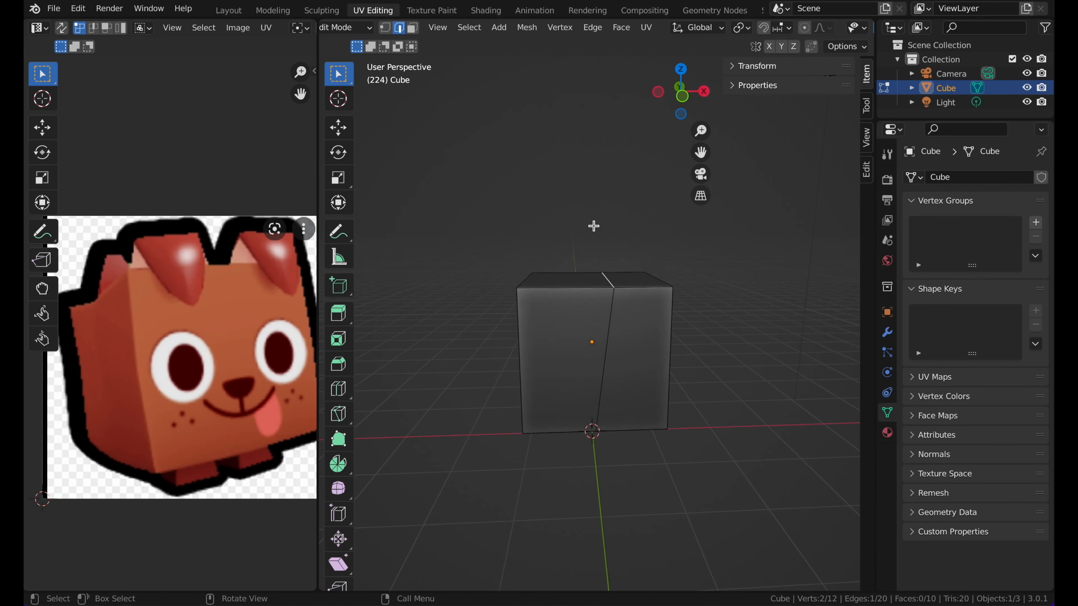
key("ctrl+z")
scroll(597, 316, "right", 2)
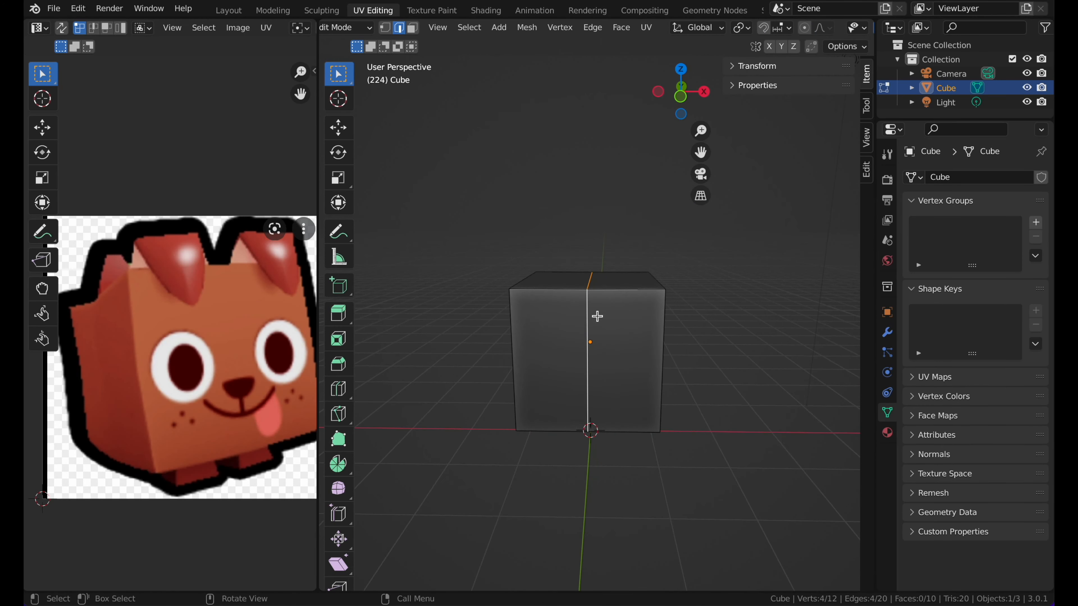
Step: Slide the whole loop cut towards positive X in front view with an edge slide factor of about -0.22
left_click(681, 94)
key("g")
key("g")
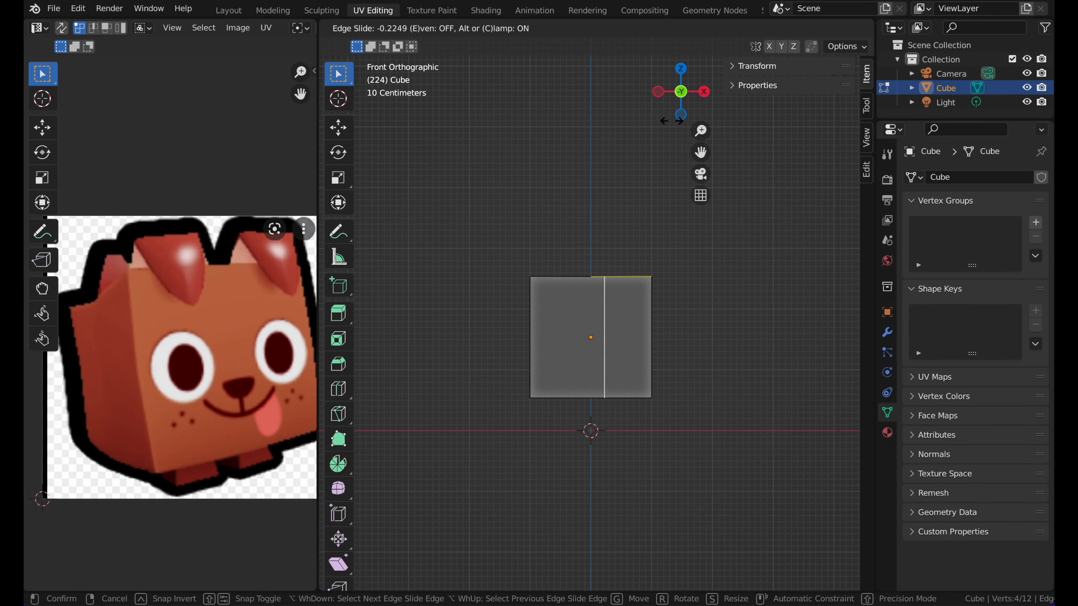
left_click(672, 121)
Step: Lower the off-centre loop's top edge slightly along Z to form a dip in the cube's top, and return to Object Mode
scroll(608, 250, "up", 3)
left_click(605, 282)
scroll(606, 282, "down", 4)
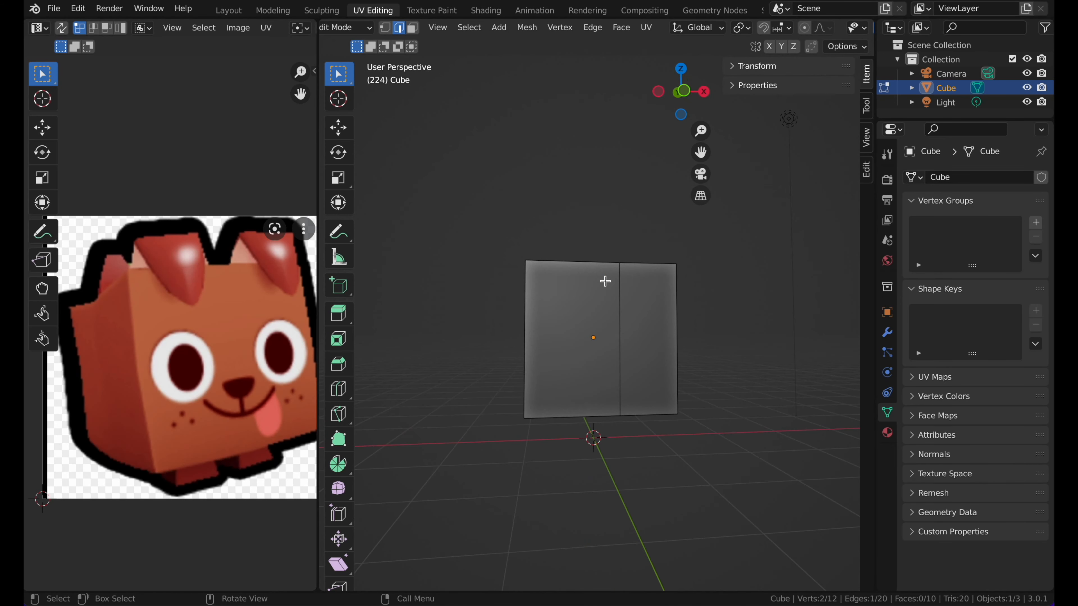
scroll(638, 241, "up", 3)
key("g")
key("z")
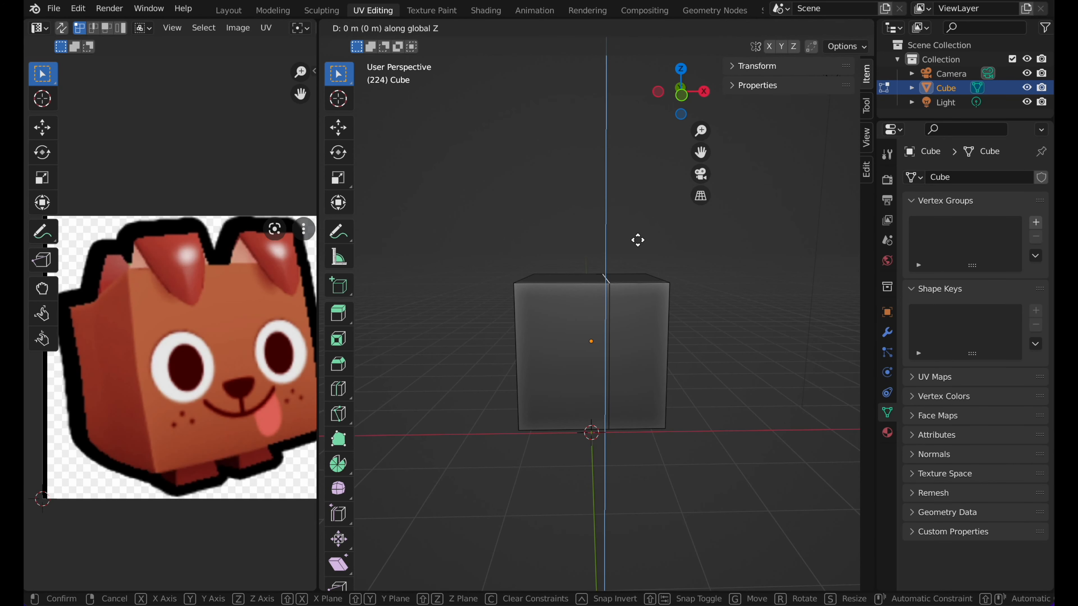
left_click(638, 245)
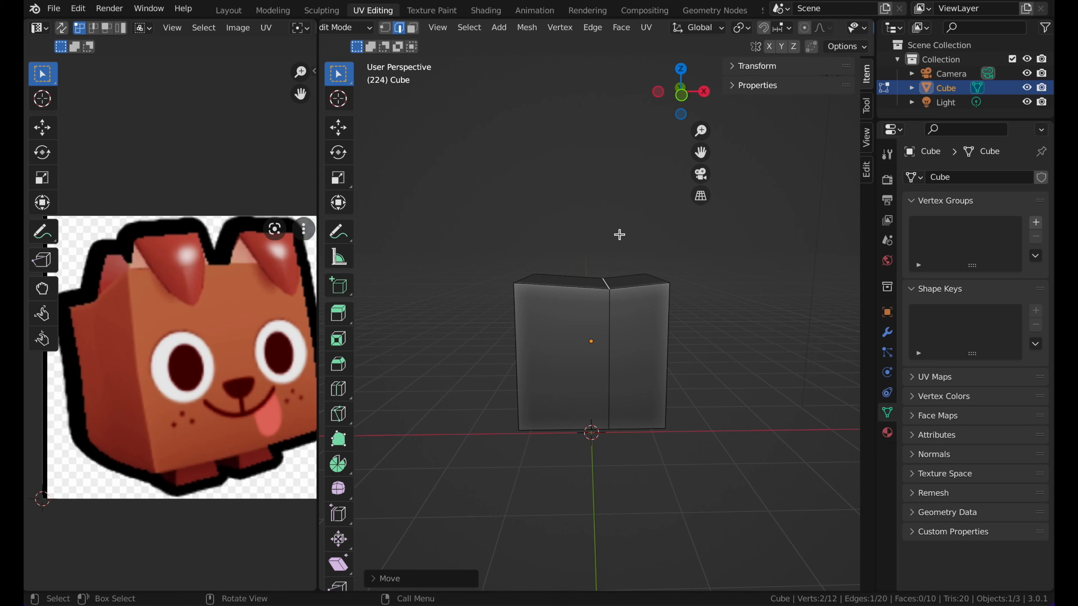
scroll(619, 234, "right", 5)
key("Tab")
scroll(620, 235, "right", 5)
scroll(622, 239, "right", 10)
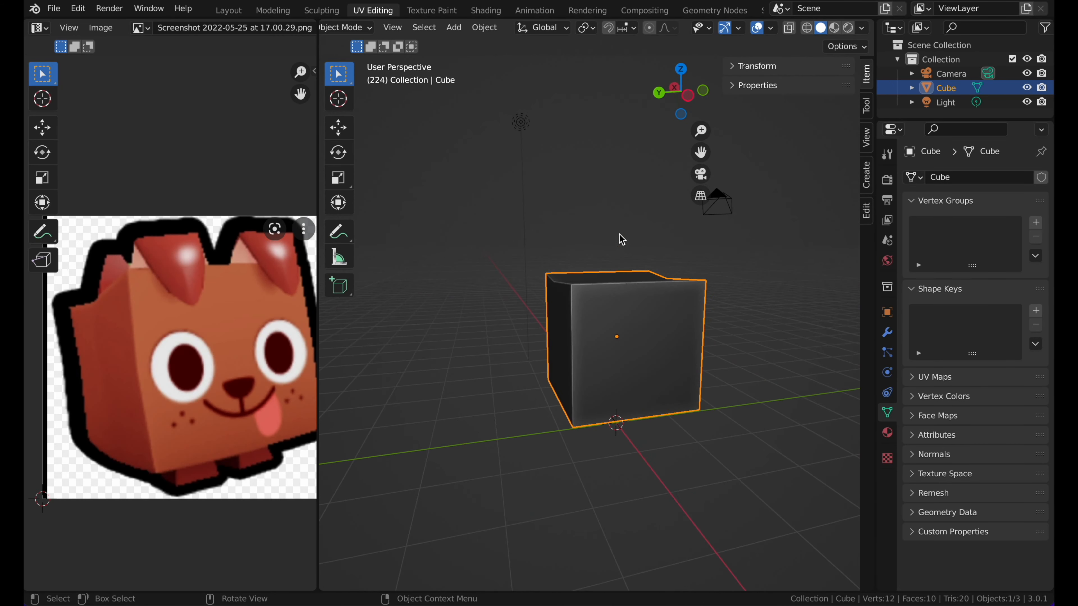
Step: Add a cube scaled down to leg size and place it just beneath the body, offset towards positive Y in the left view
scroll(622, 239, "up", 2)
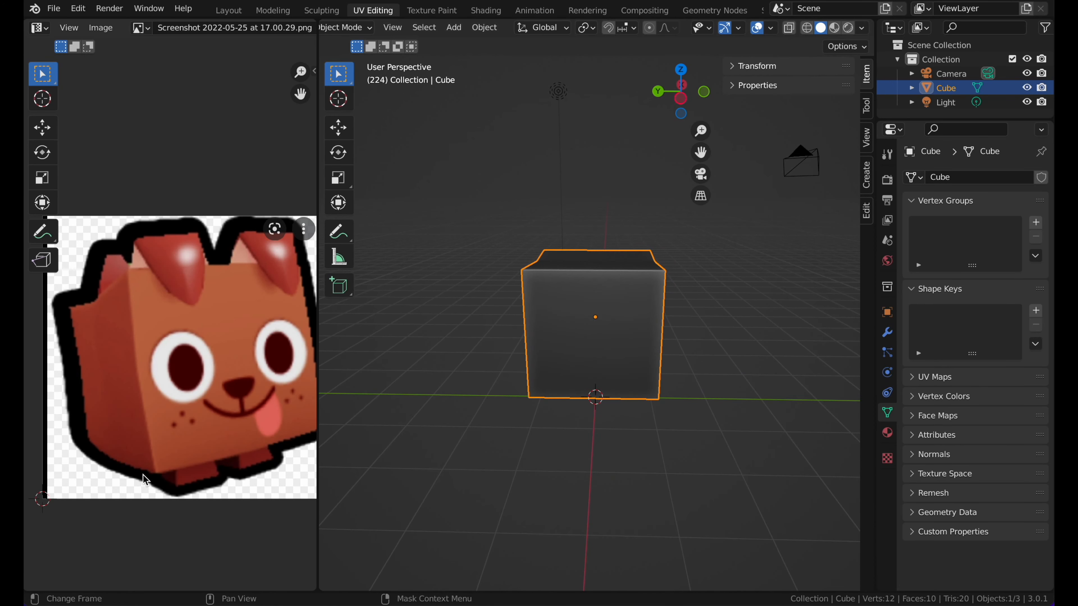
scroll(486, 270, "down", 5)
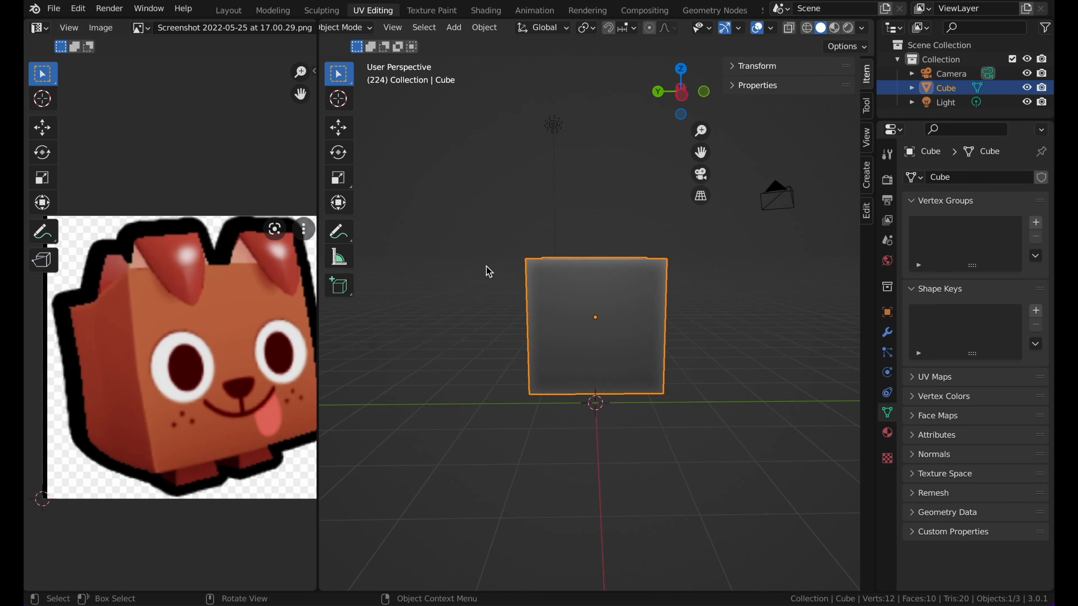
left_click(682, 93)
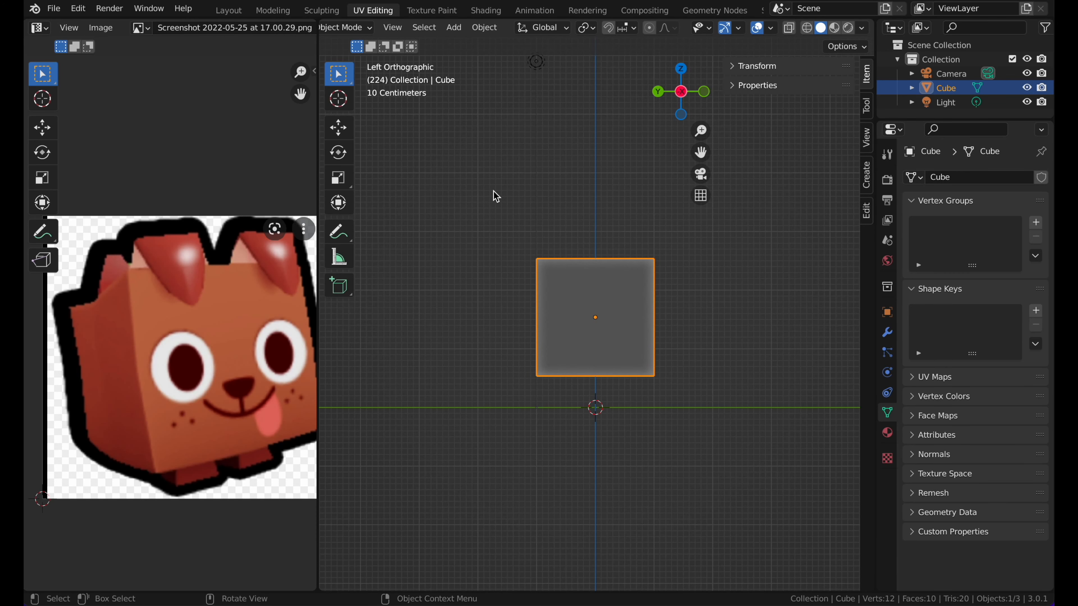
key("shift+a")
mouse_move(572, 238)
left_click(622, 251)
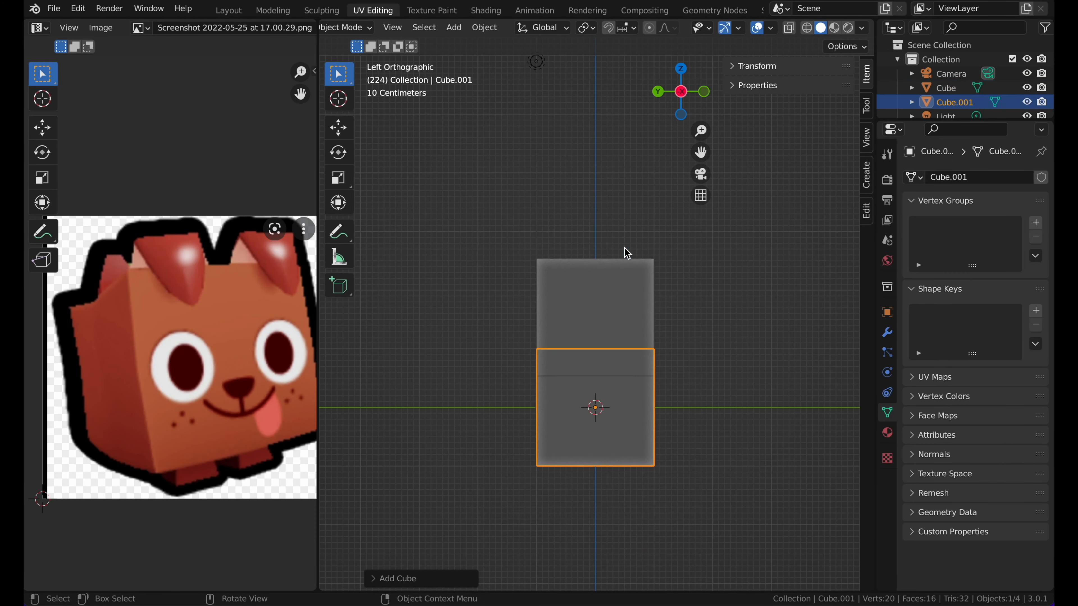
key("s")
left_click(596, 365)
scroll(602, 365, "up", 1)
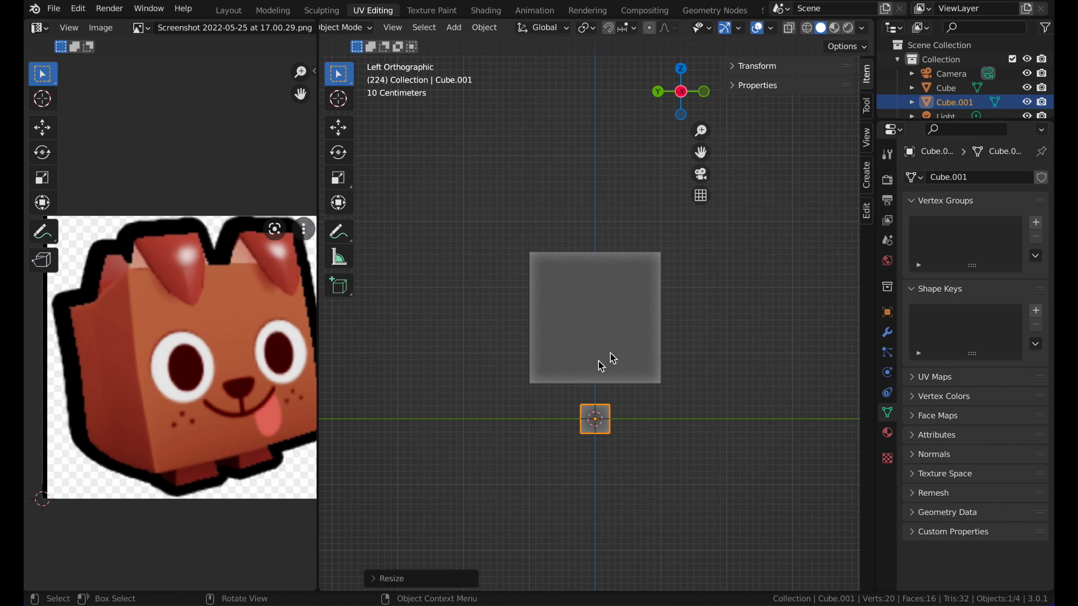
key("g")
left_click(616, 336)
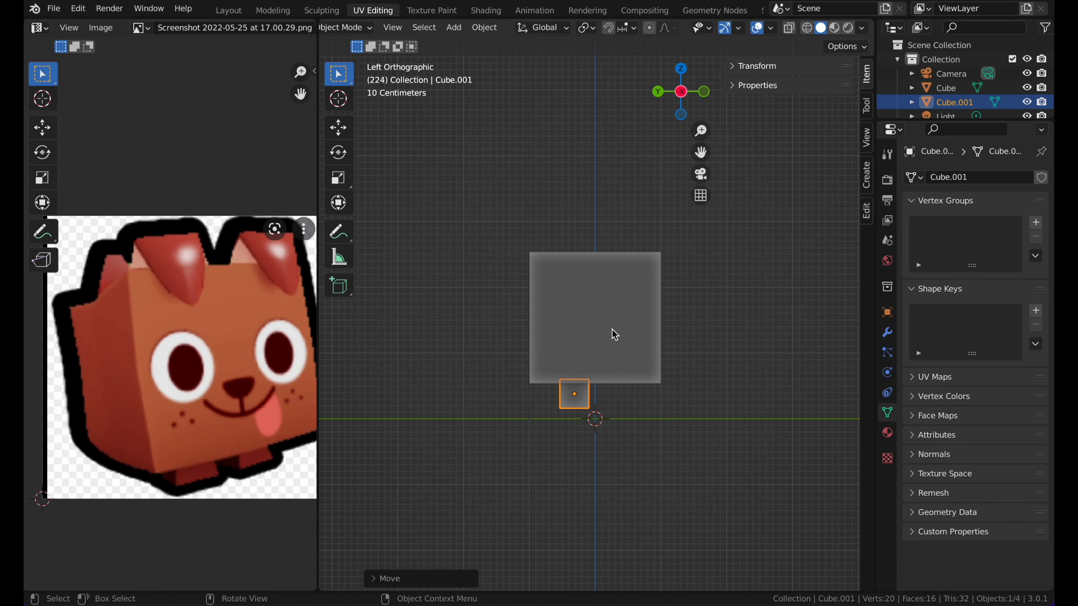
Step: Scale the leg cube down further and raise it slightly along Z to meet the body's underside
middle_click_drag(587, 393, 671, 351)
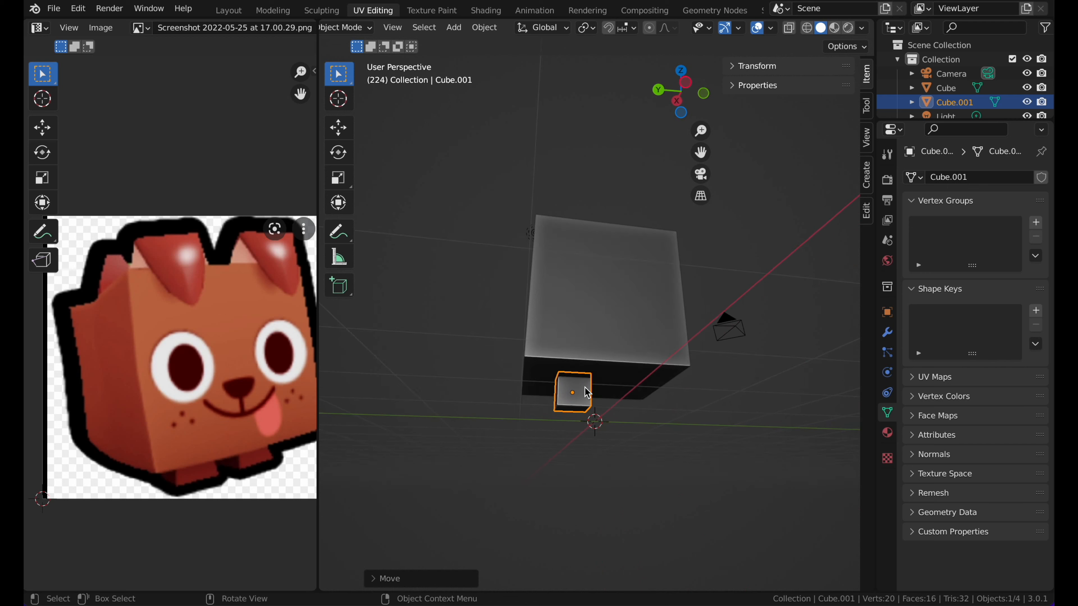
key("s")
left_click(628, 358)
key("g")
key("z")
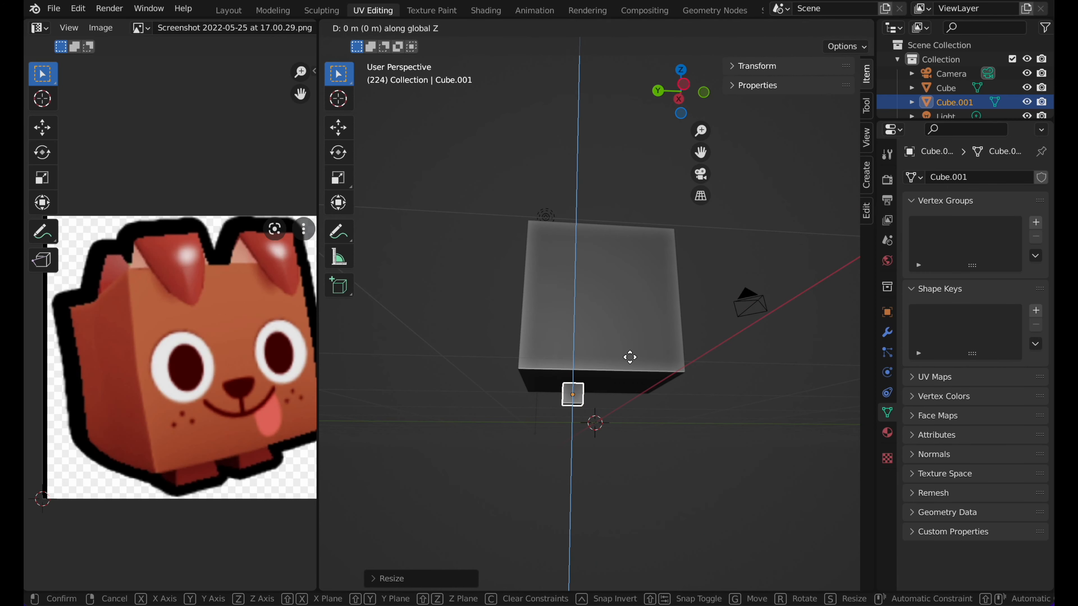
left_click(629, 352)
scroll(630, 352, "down", 5)
scroll(630, 352, "up", 4)
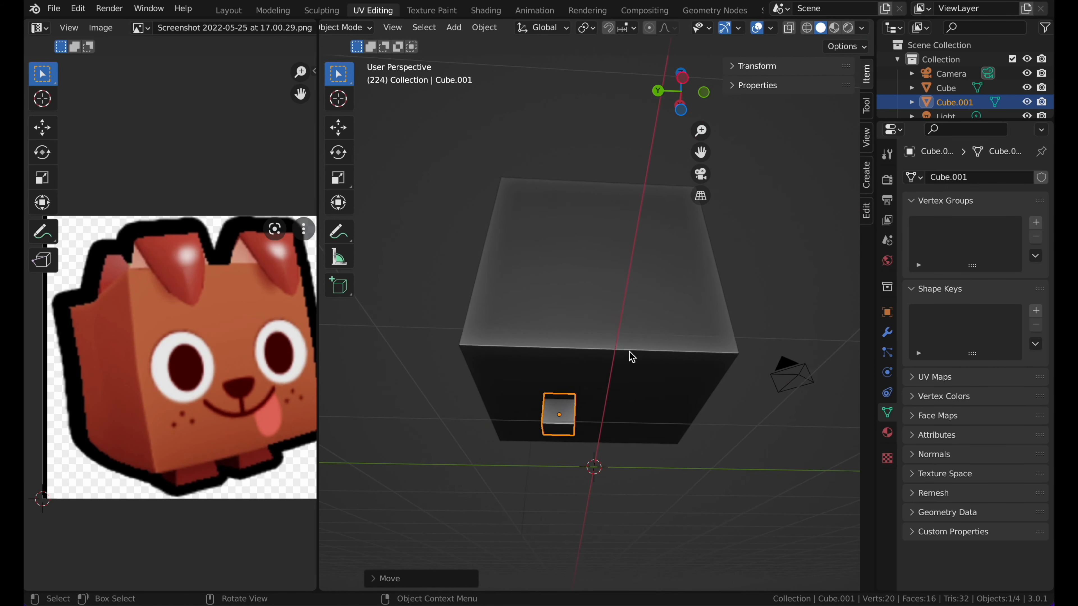
scroll(629, 352, "down", 4, "shift")
key("g")
key("z")
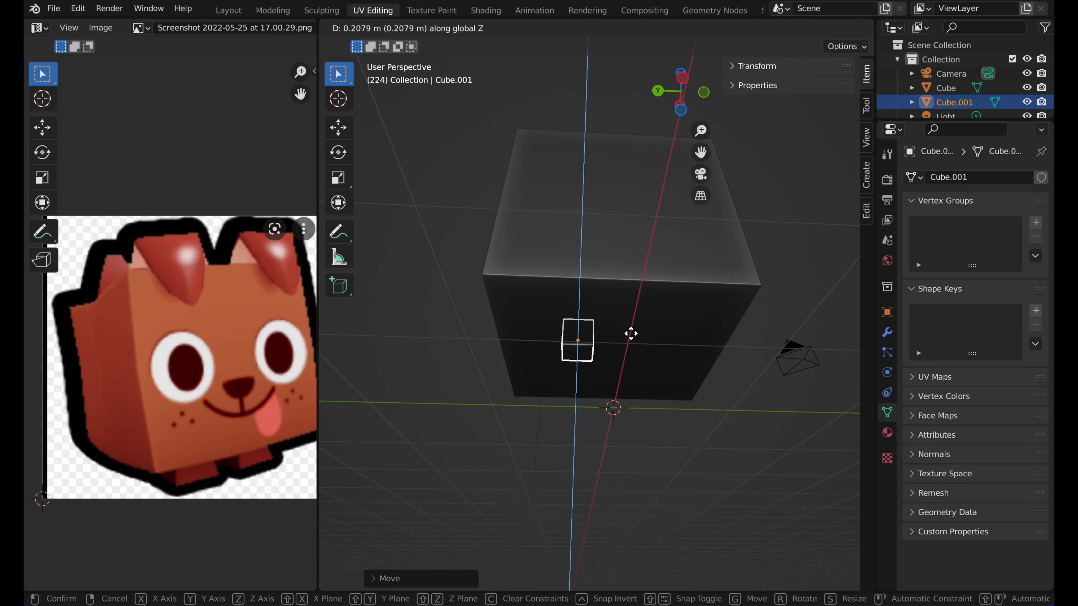
left_click(631, 333)
key("super+z")
Step: Move the leg cube along X towards the negative X side beneath the body
key("g")
key("x")
left_click(633, 296)
scroll(633, 296, "left", 5)
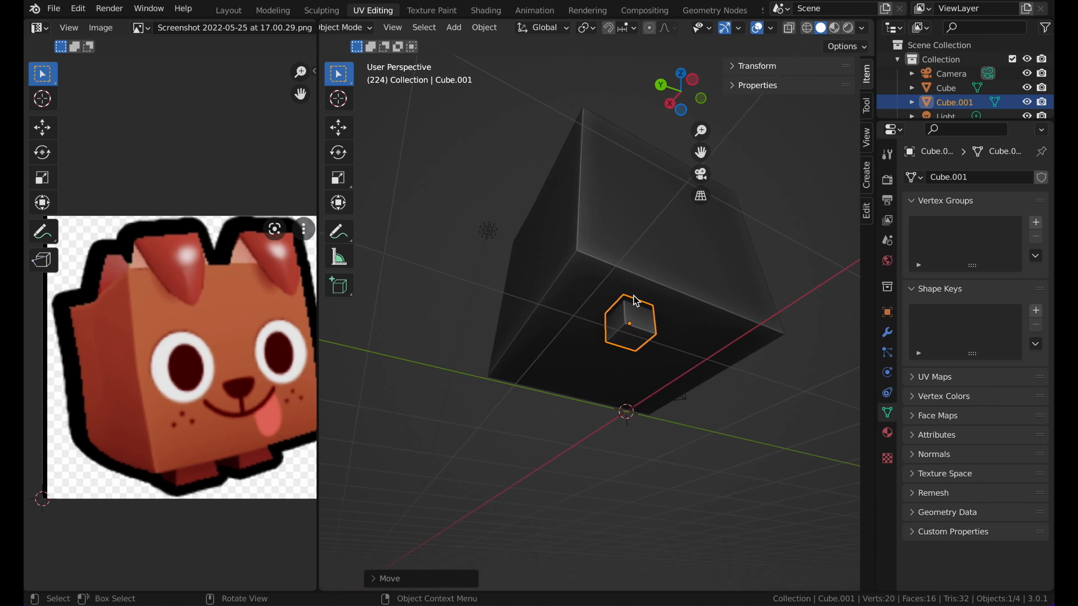
Step: In Edit Mode, extrude the leg cube's bottom face down by about 0.16 m and scale it up into a flared foot
key("Tab")
scroll(634, 297, "up", 1)
left_click(412, 28)
left_click(653, 352)
middle_click_drag(654, 352, 641, 302)
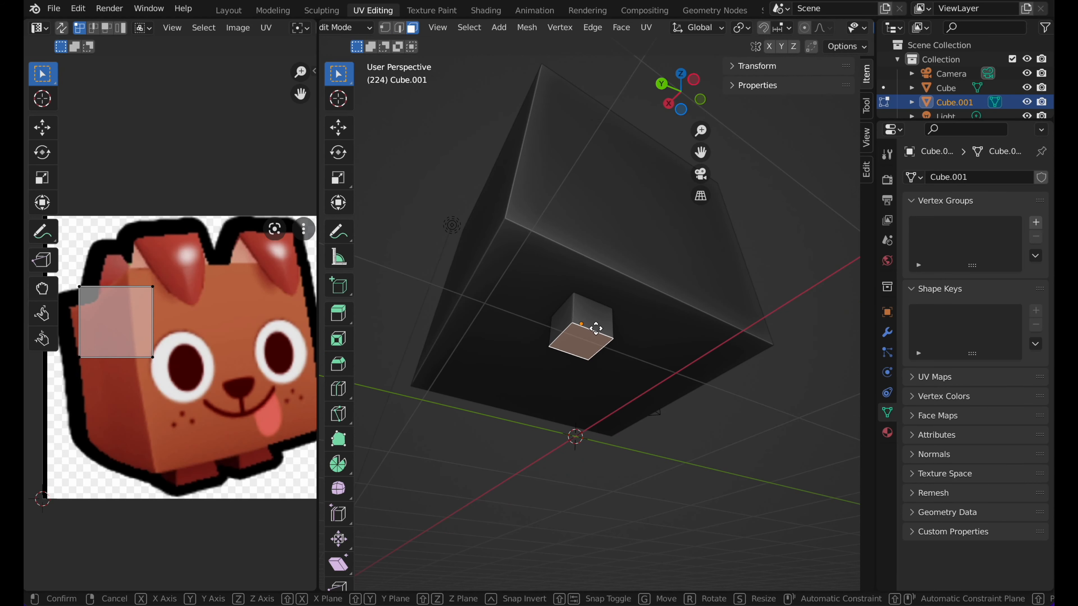
key("e")
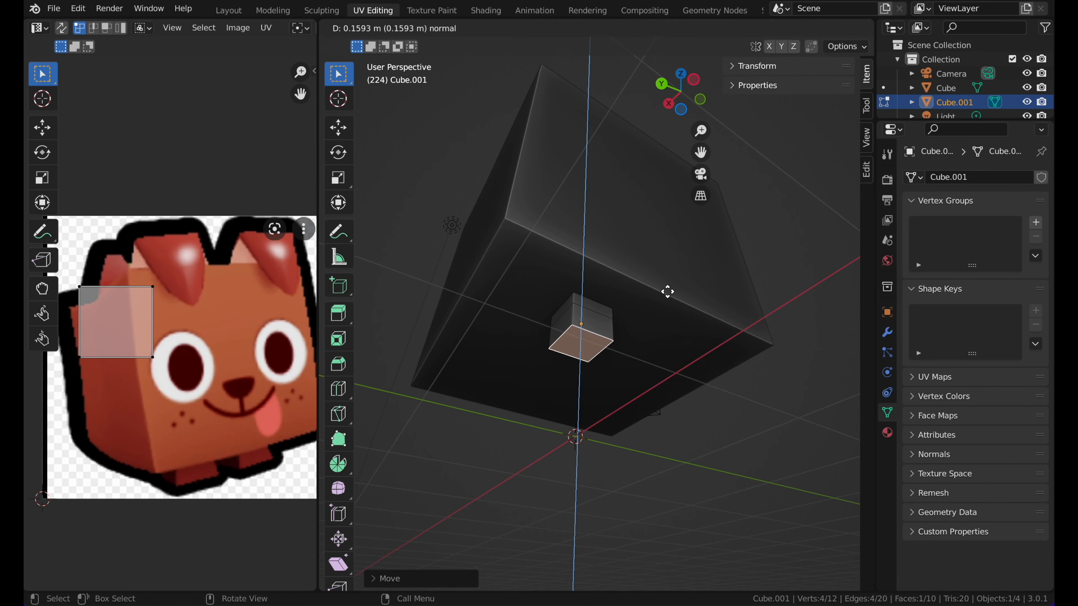
left_click(669, 292)
key("s")
left_click(697, 283)
middle_click_drag(697, 283, 697, 283)
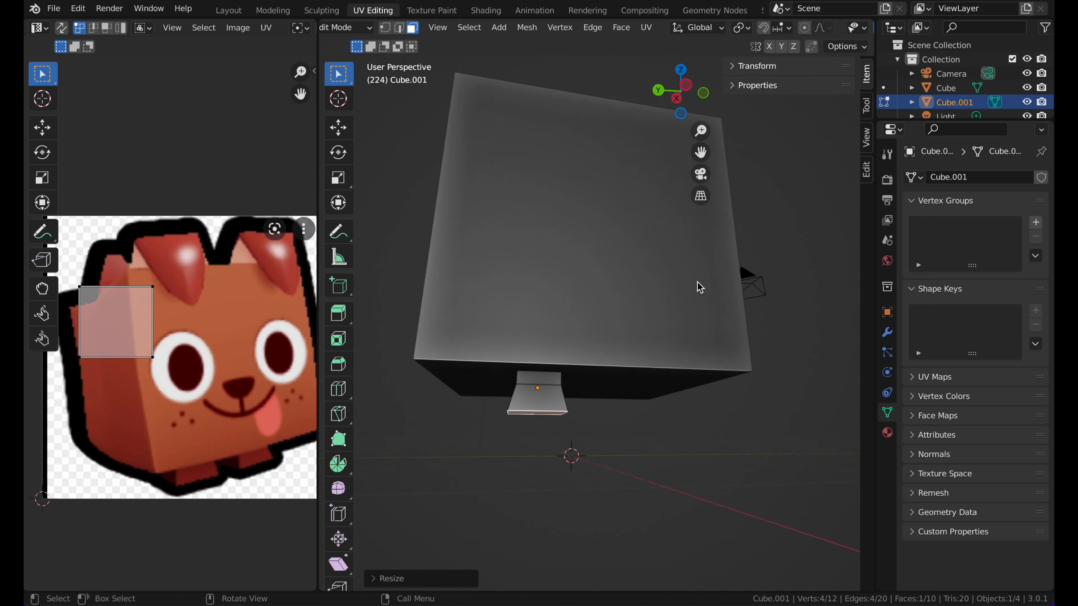
Step: In Object Mode, align the leg along Z with the body's underside and shift it about 0.1 m towards negative Y
key("Tab")
key("g")
key("z")
left_click(679, 287)
left_click(683, 98)
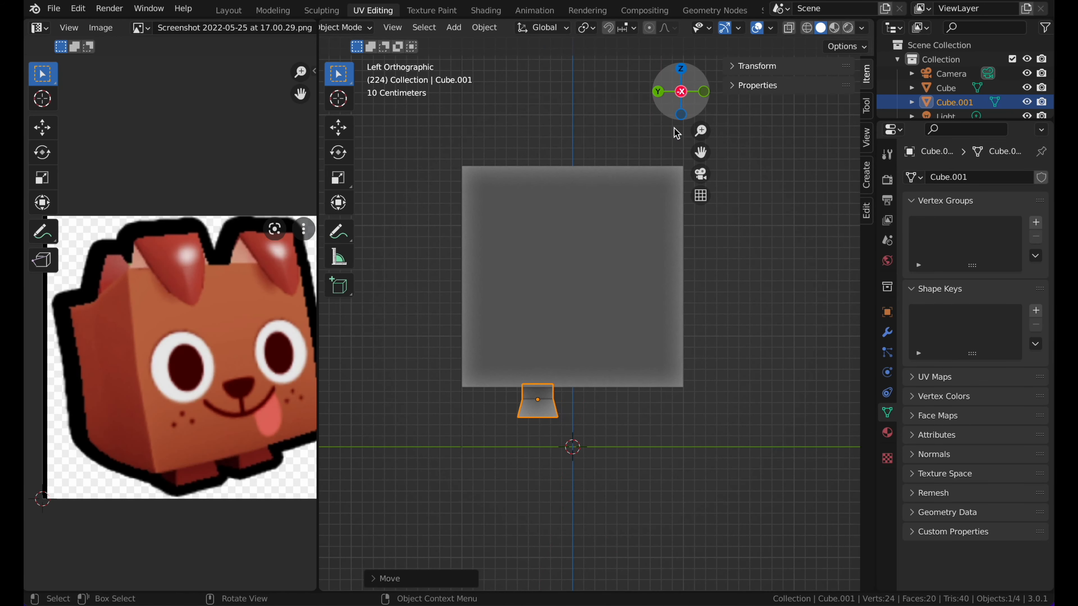
scroll(602, 272, "down", 3)
key("g")
key("y")
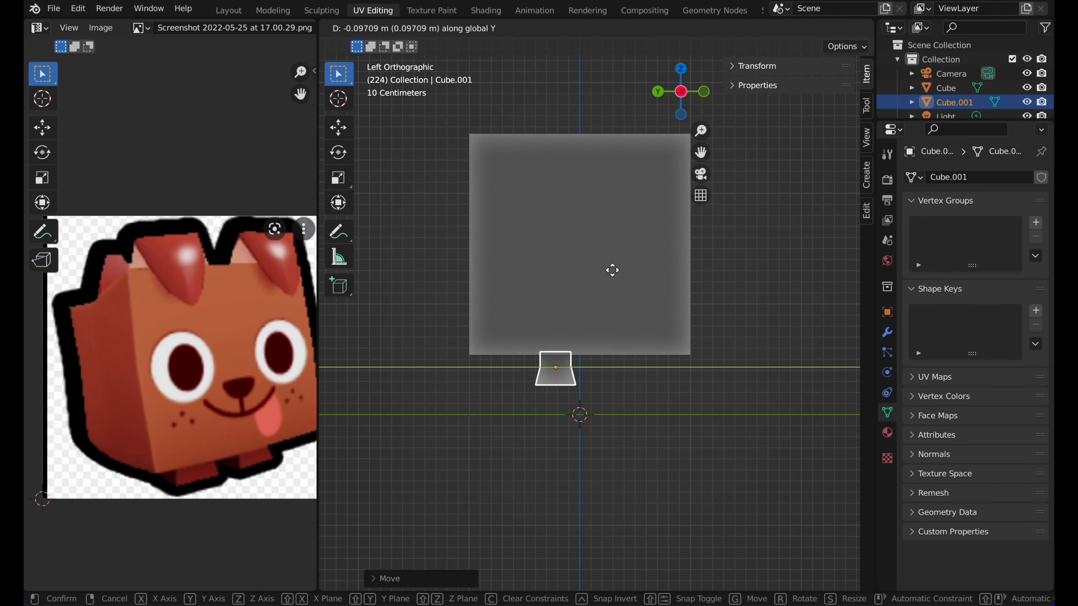
left_click(613, 274)
Step: Duplicate the leg and move the copy about 0.47 m towards negative Y
middle_click_drag(614, 274, 607, 278, "shift")
key("shift+d")
left_click(605, 307)
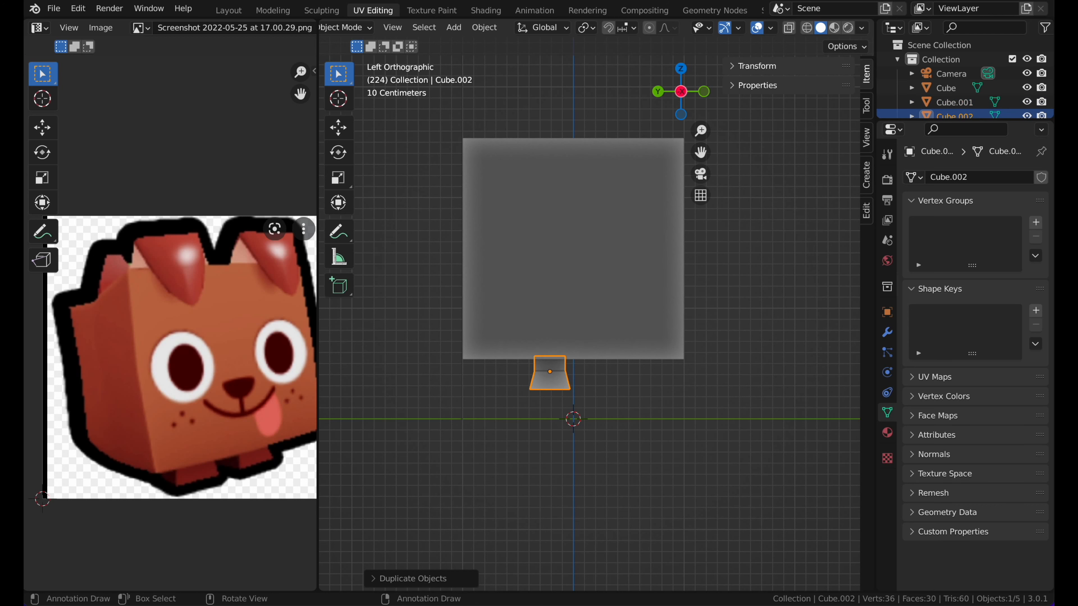
key("g")
key("x")
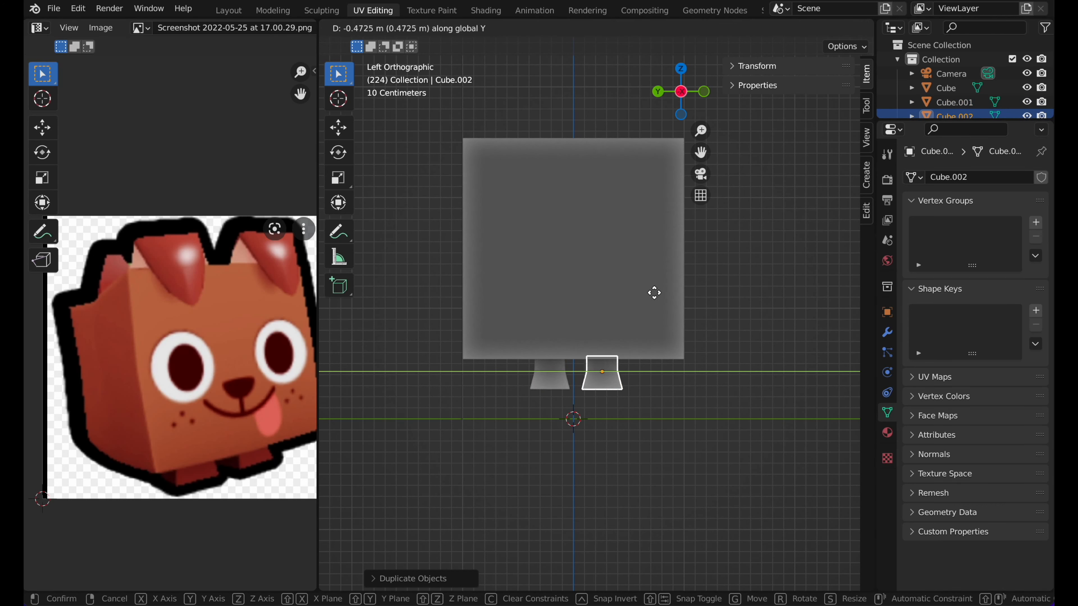
left_click(654, 294)
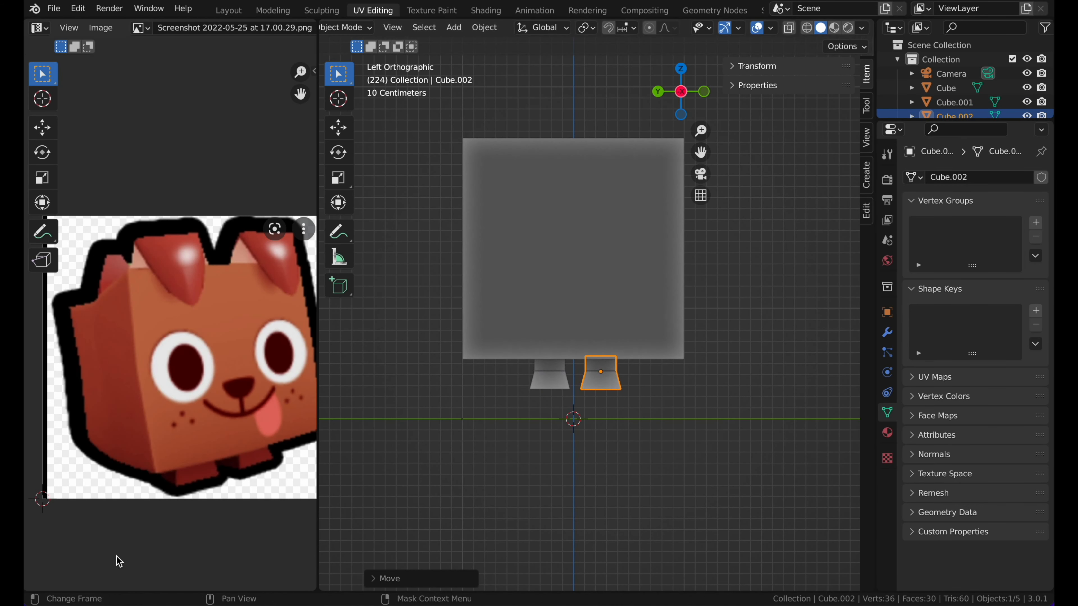
Step: Spread the two legs slightly apart along Y, moving the first towards positive Y and the copy about 0.06 m towards negative Y
left_click(545, 382)
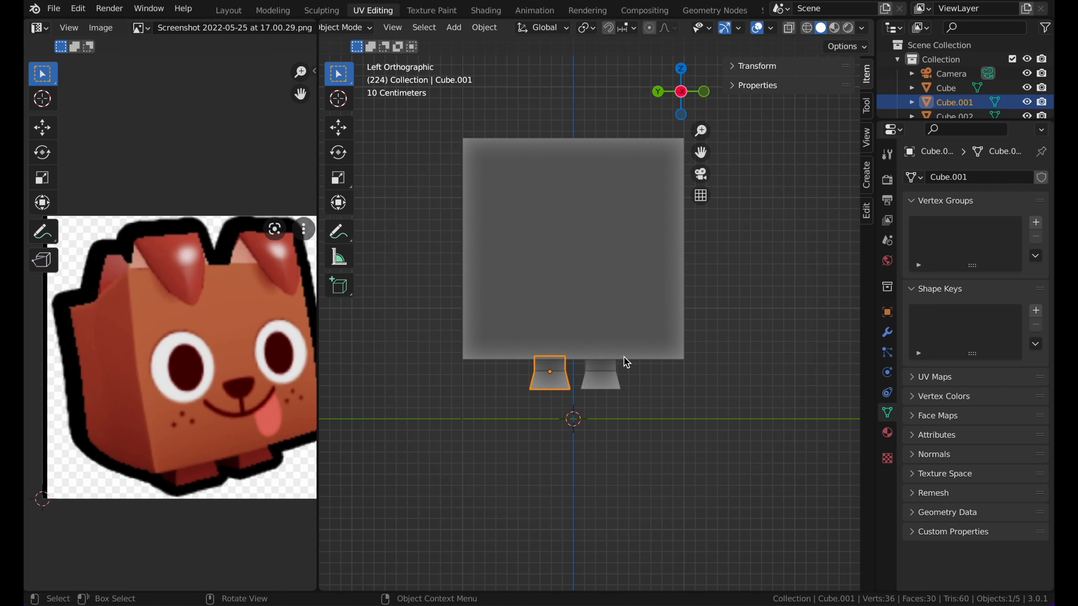
key("g")
key("y")
left_click(615, 354)
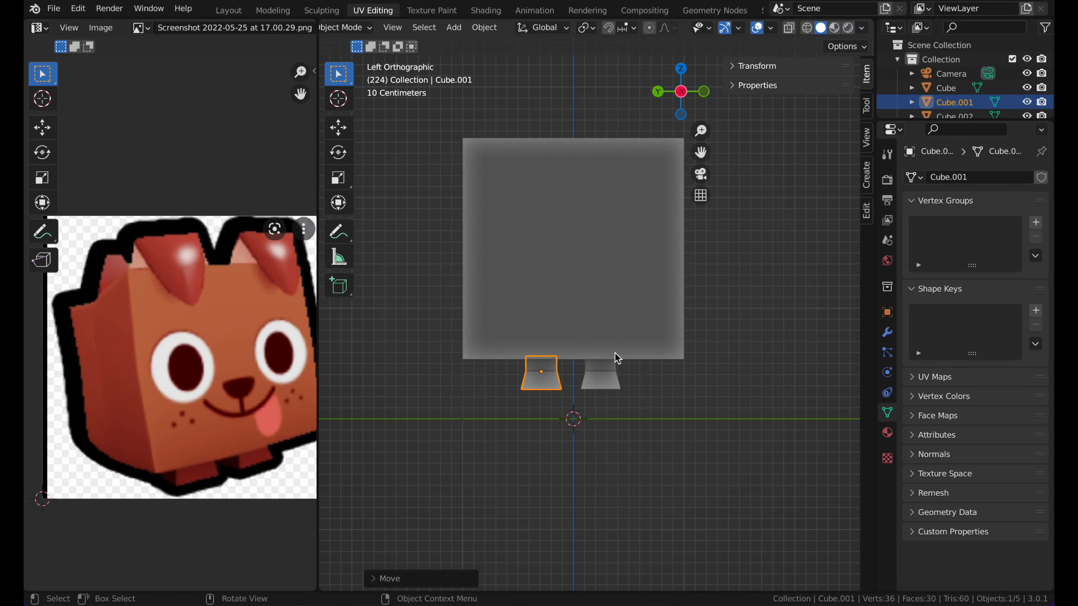
left_click(617, 369)
key("g")
key("y")
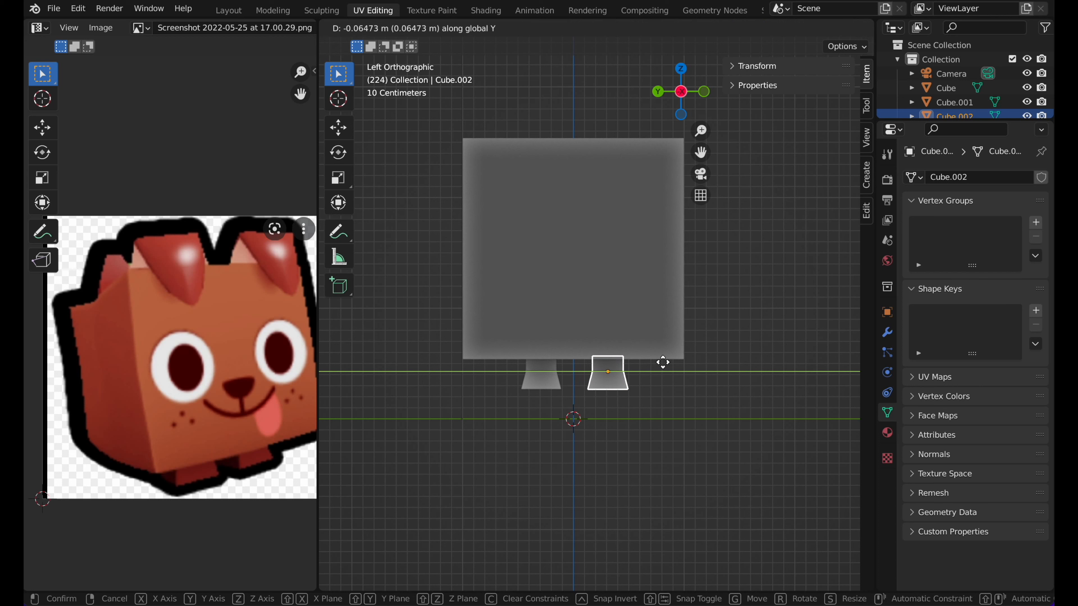
left_click(662, 366)
left_click(663, 402)
Step: Select both legs together
scroll(629, 221, "right", 10)
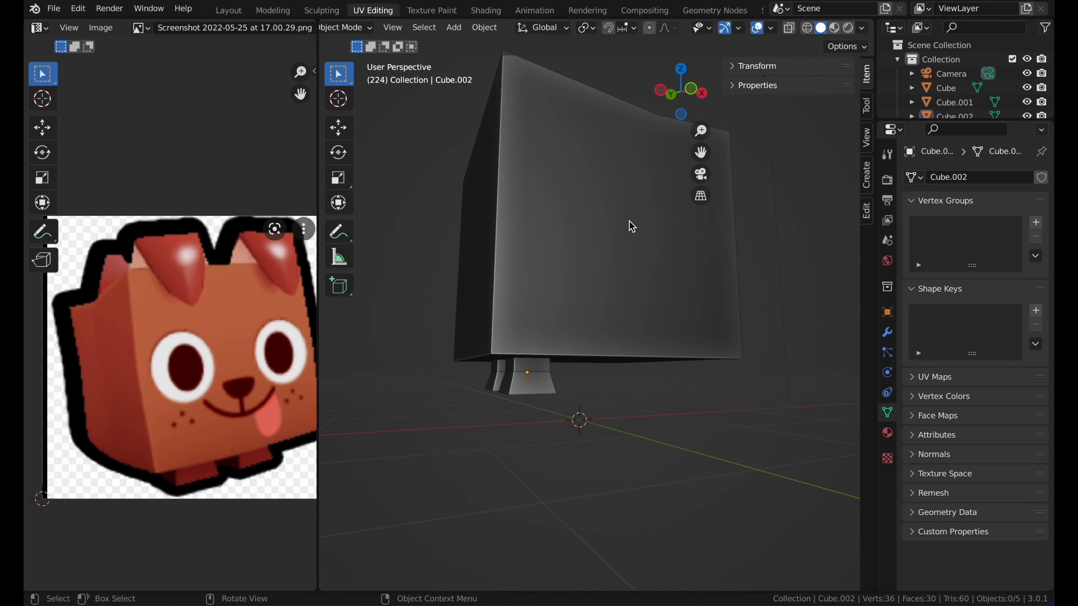
scroll(630, 221, "left", 8)
scroll(631, 228, "up", 5)
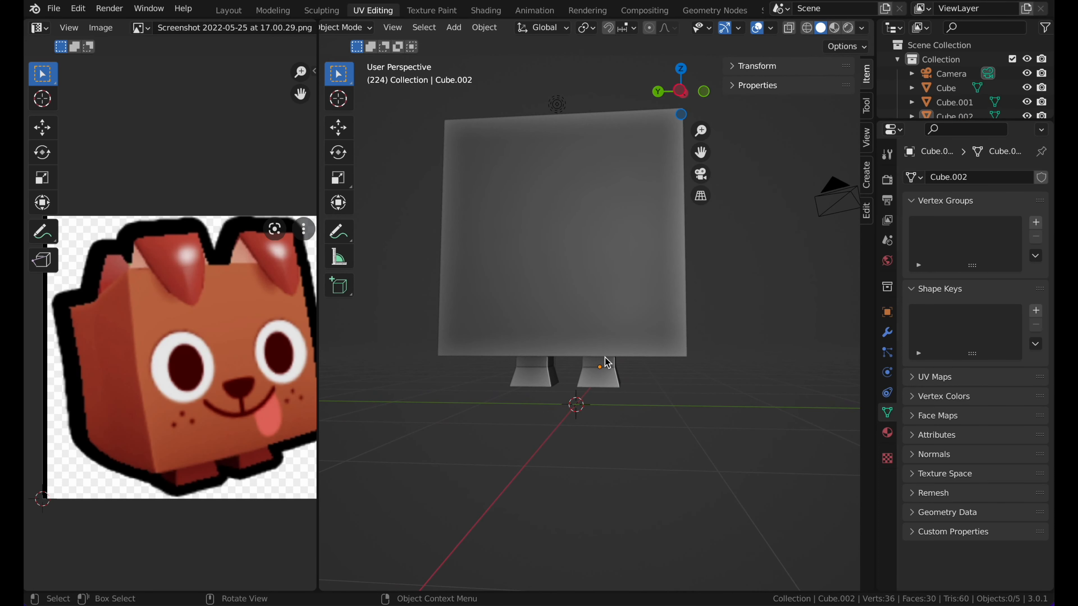
scroll(607, 364, "right", 10)
scroll(607, 364, "left", 8)
left_click(579, 361)
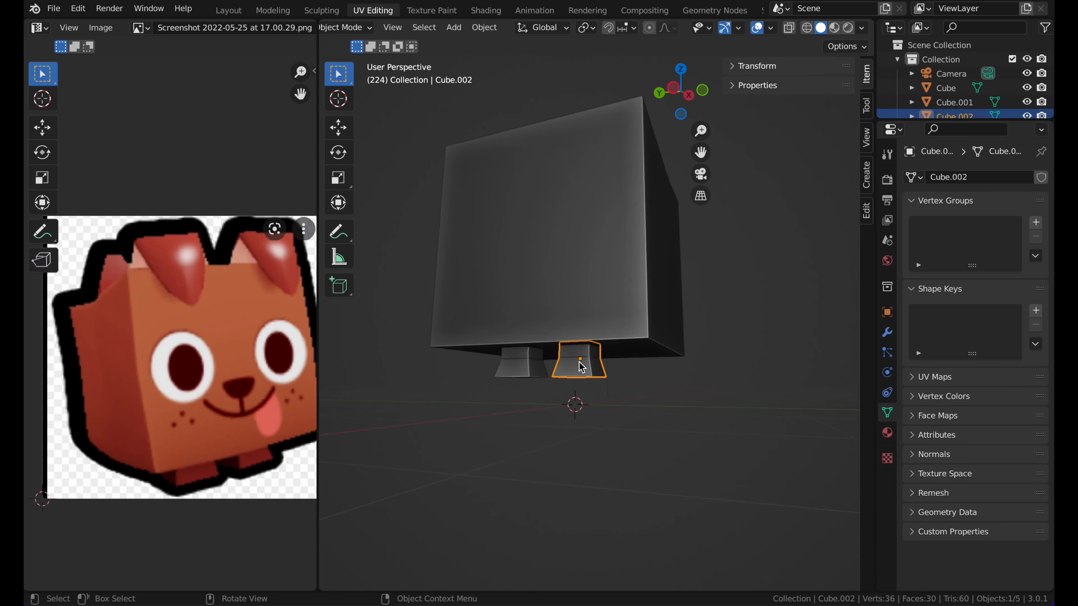
scroll(579, 362, "right", 5)
left_click(532, 369, "shift")
key("s")
left_click(753, 283)
key("ctrl+z")
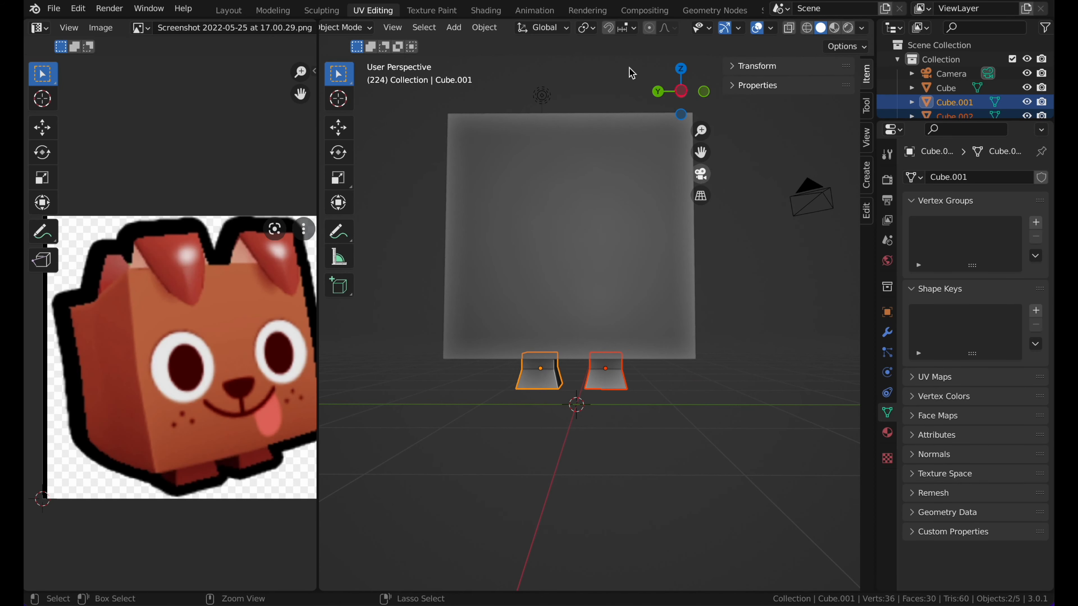
Step: Scale both legs up slightly about their individual origins and adjust their height along Z to the body's underside
left_click(592, 28)
left_click(613, 74)
key("s")
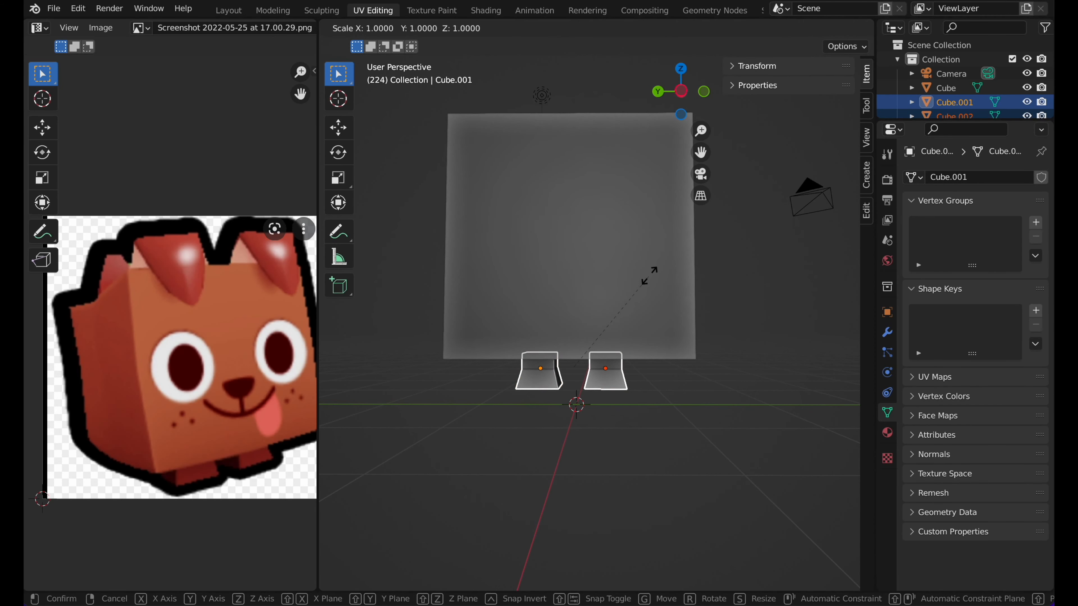
left_click(672, 258)
scroll(672, 258, "down", 8)
scroll(672, 257, "up", 5)
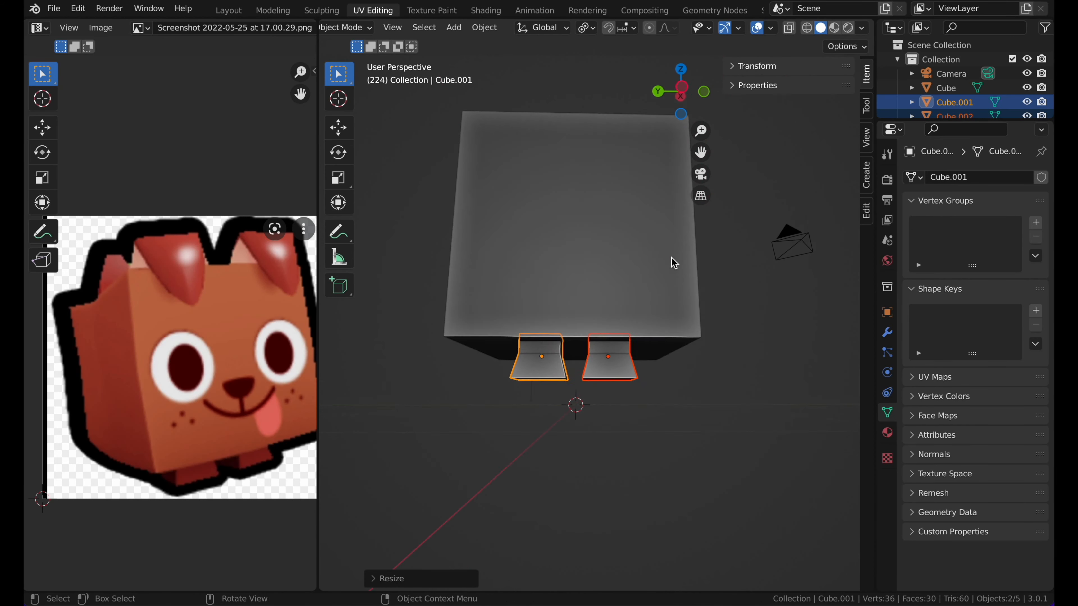
key("g")
key("z")
left_click(673, 261)
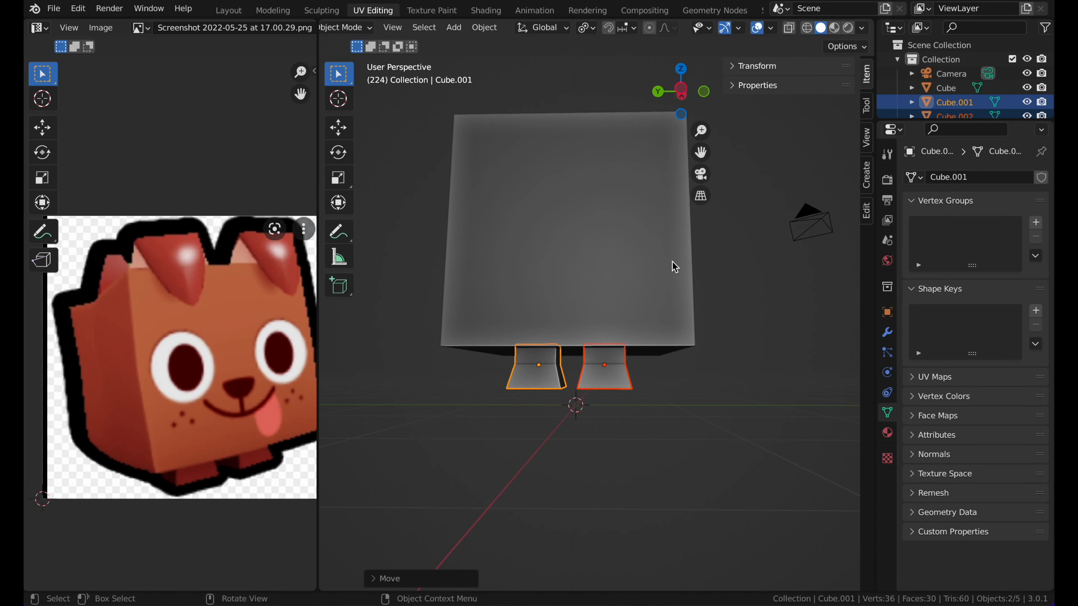
Step: Move both legs along X towards the body's centre in front view
scroll(673, 261, "right", 10)
left_click(681, 95)
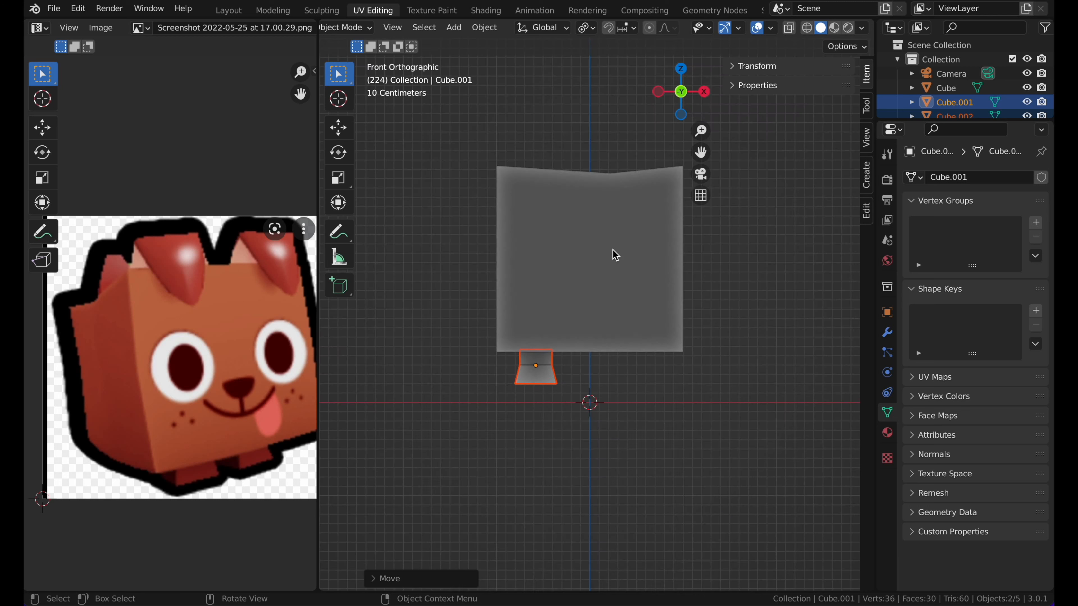
key("g")
key("x")
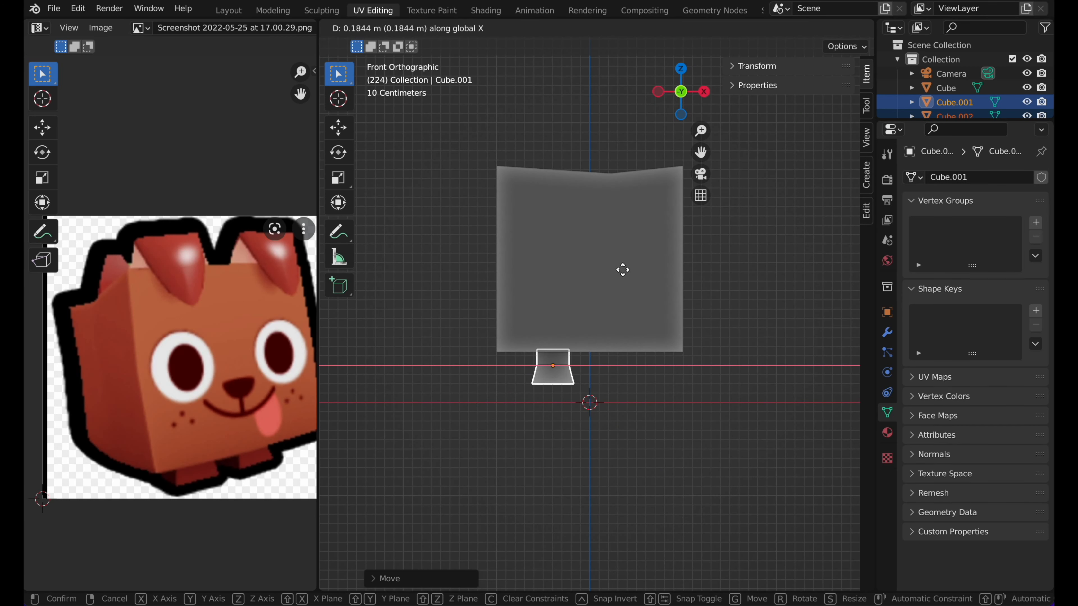
left_click(627, 271)
Step: Duplicate the pair of legs along X to the body's positive X side and deselect them
key("shift+d")
key("x")
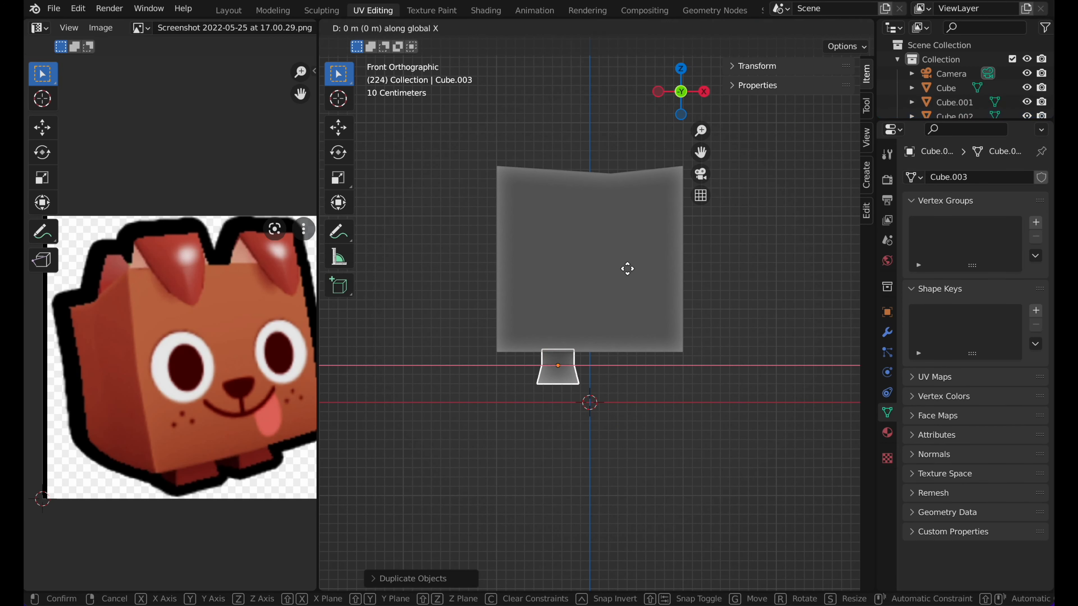
left_click(694, 259)
left_click(712, 366)
Step: Inspect the body and its four legs from several angles
scroll(546, 175, "left", 10)
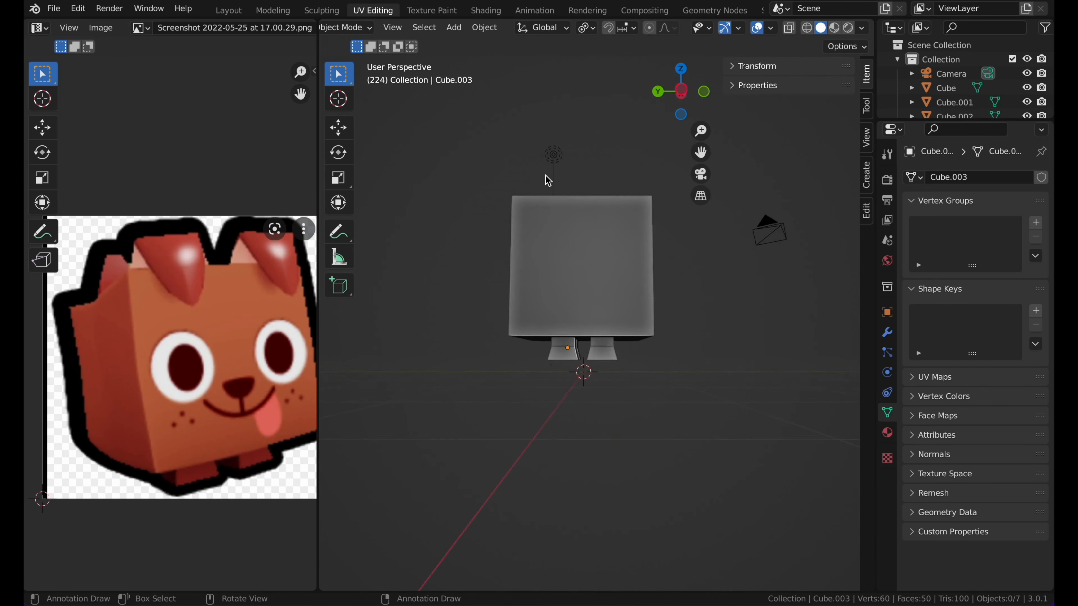
scroll(545, 175, "left", 8)
scroll(545, 175, "right", 8)
scroll(545, 175, "left", 5)
scroll(546, 175, "down", 5)
scroll(545, 175, "up", 3)
left_click(573, 259)
left_click(461, 283)
scroll(460, 284, "right", 4)
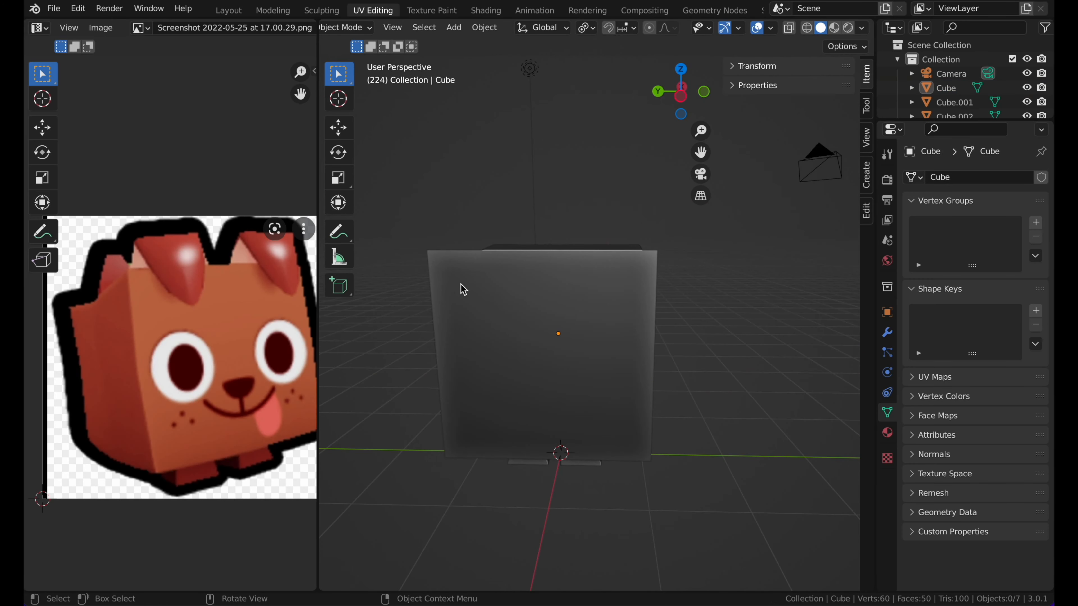
Step: Add a plane and rotate it 90 degrees about X and 90 degrees about Z to stand upright
key("shift+a")
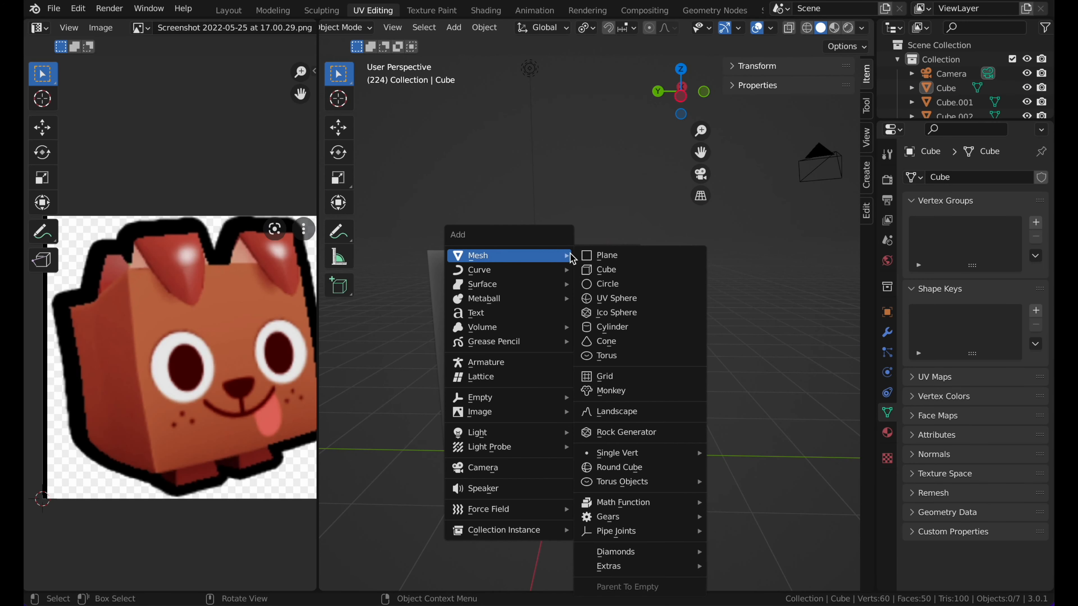
left_click(583, 253)
type("rx90")
key("Return")
key("r")
type("z")
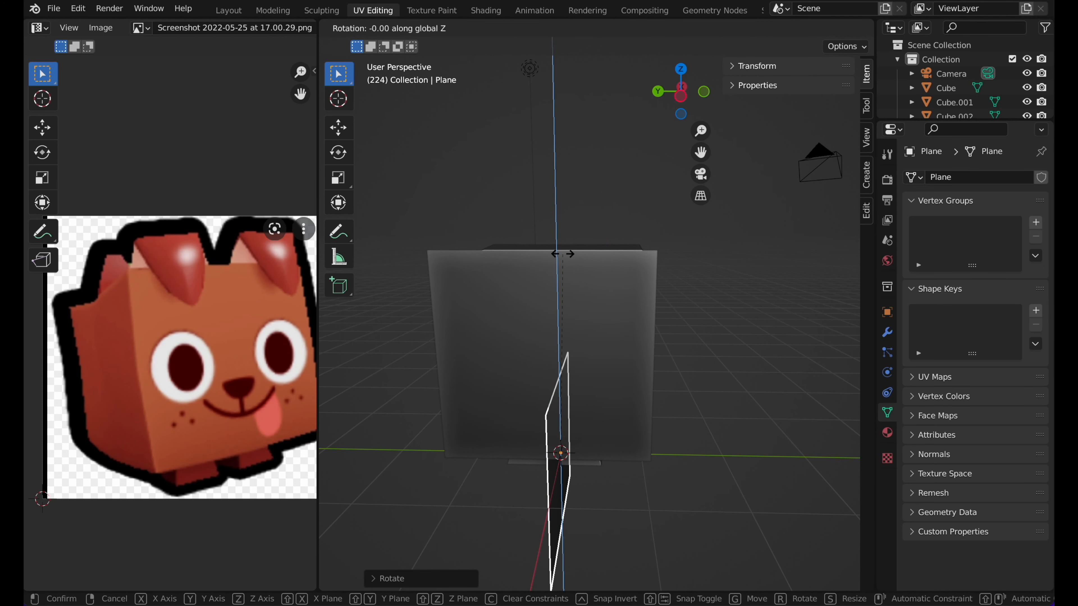
type("90")
key("Return")
Step: Raise the upright plane along Z and move it in front view above the body's negative X edge
key("g")
key("z")
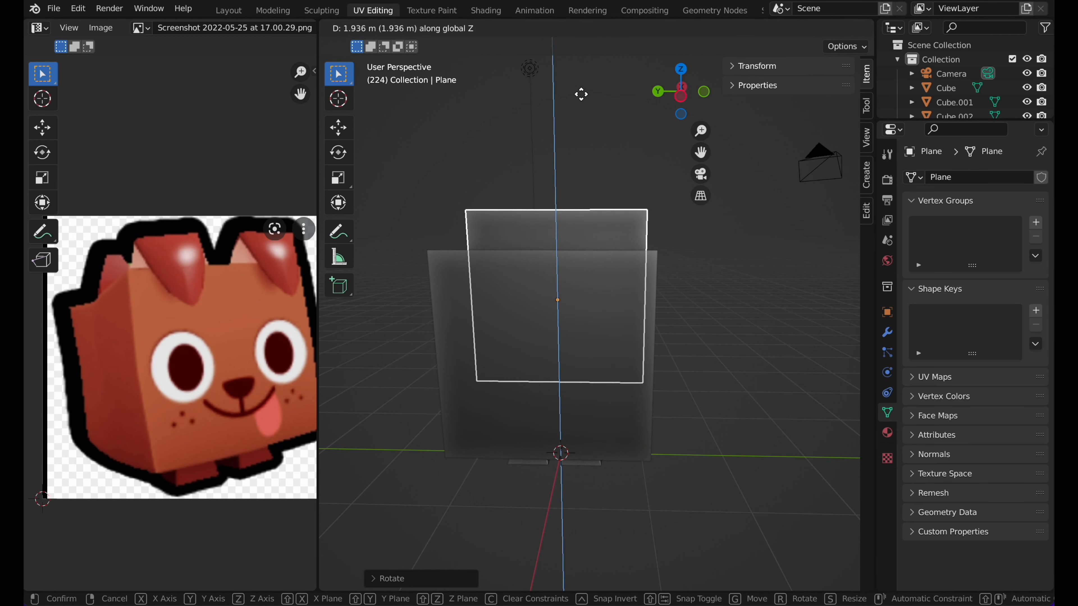
left_click(577, 591)
left_click(704, 91)
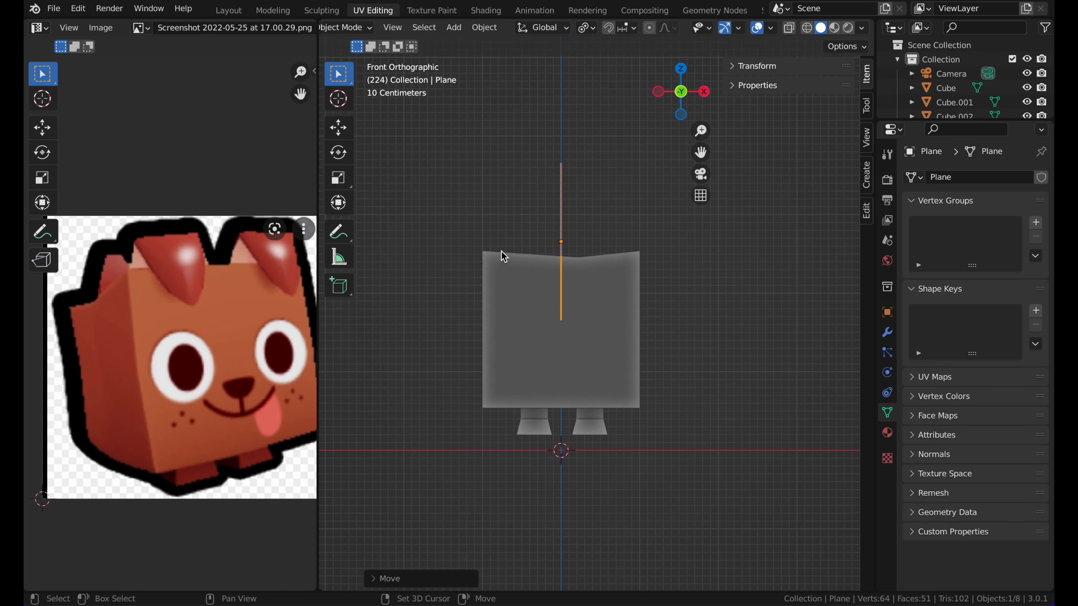
key("g")
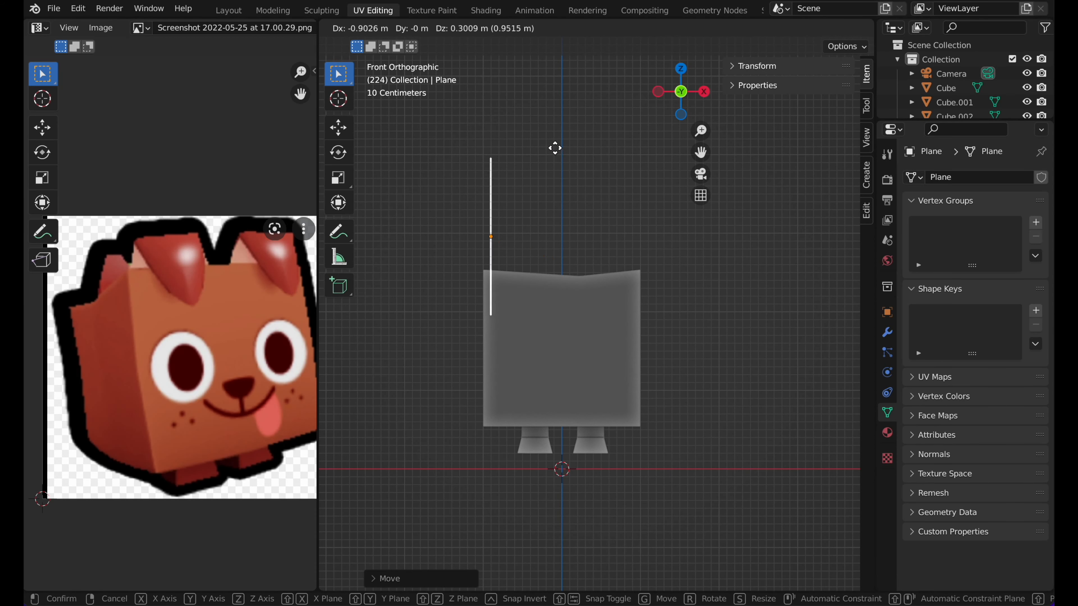
left_click(563, 133)
Step: Scale the plane down to ear size and place it on the body's top edge
key("s")
left_click(512, 191)
key("g")
left_click(517, 223)
Step: In left view, move the ear plane along Y towards the body's front corner
scroll(517, 224, "left", 10)
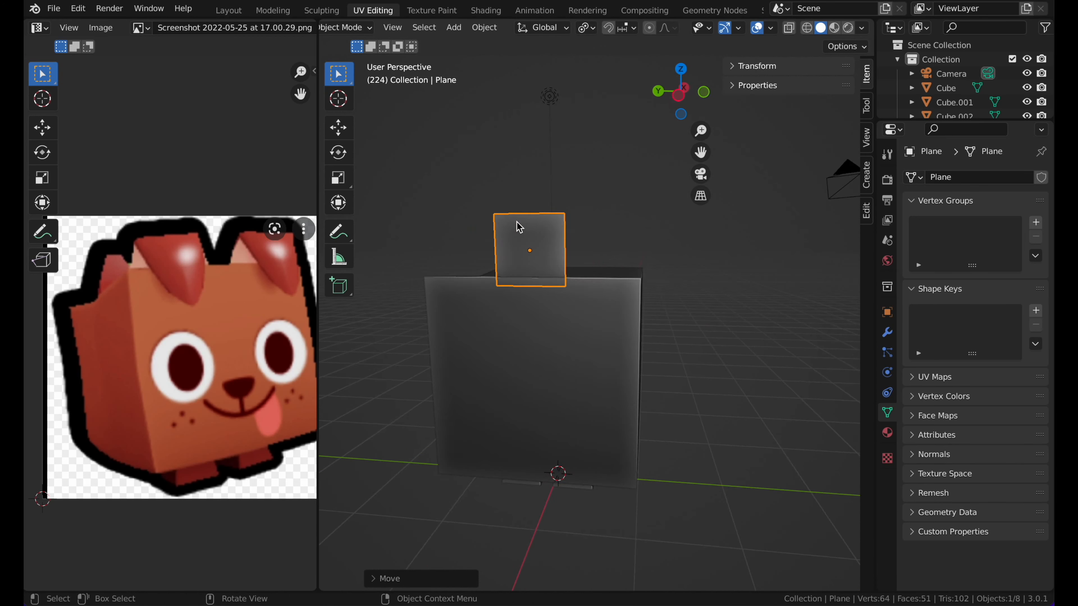
left_click(680, 101)
key("g")
key("x")
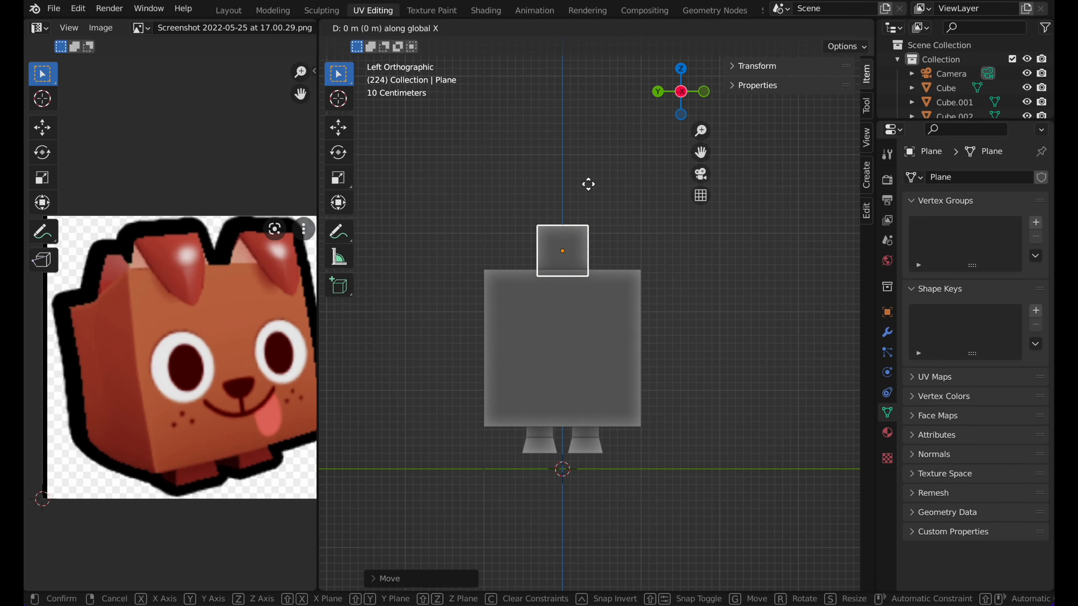
key("y")
left_click(541, 185)
Step: Scale the ear plane down further and shift it along Z to rest on the body's top edge
key("s")
left_click(588, 180)
key("g")
key("z")
left_click(584, 179)
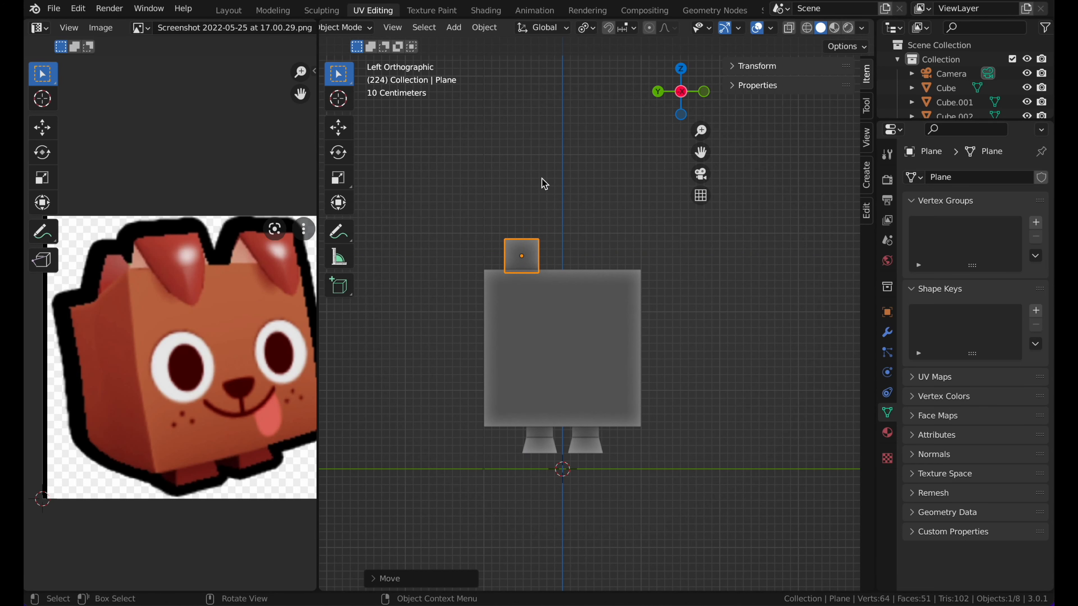
Step: Flatten the ear plane by scaling it along Z to about 0.55
scroll(543, 179, "up", 5)
scroll(543, 179, "up", 5)
scroll(543, 179, "down", 5)
scroll(543, 179, "left", 5)
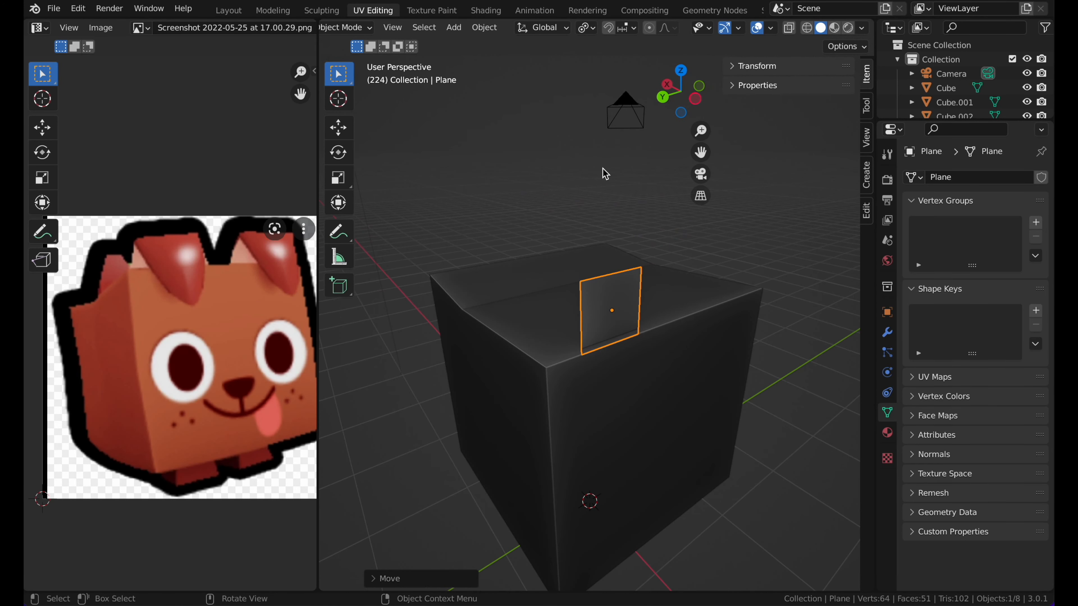
key("s")
key("z")
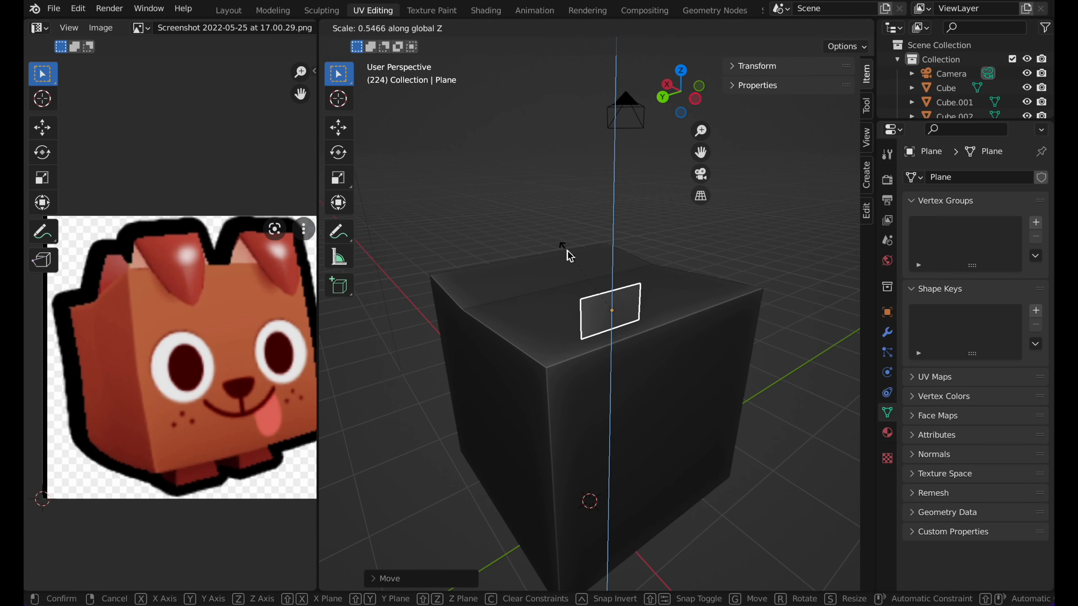
key("Return")
Step: Add one horizontal loop cut across the middle of the ear plane in Edit Mode
scroll(130, 257, "up", 1)
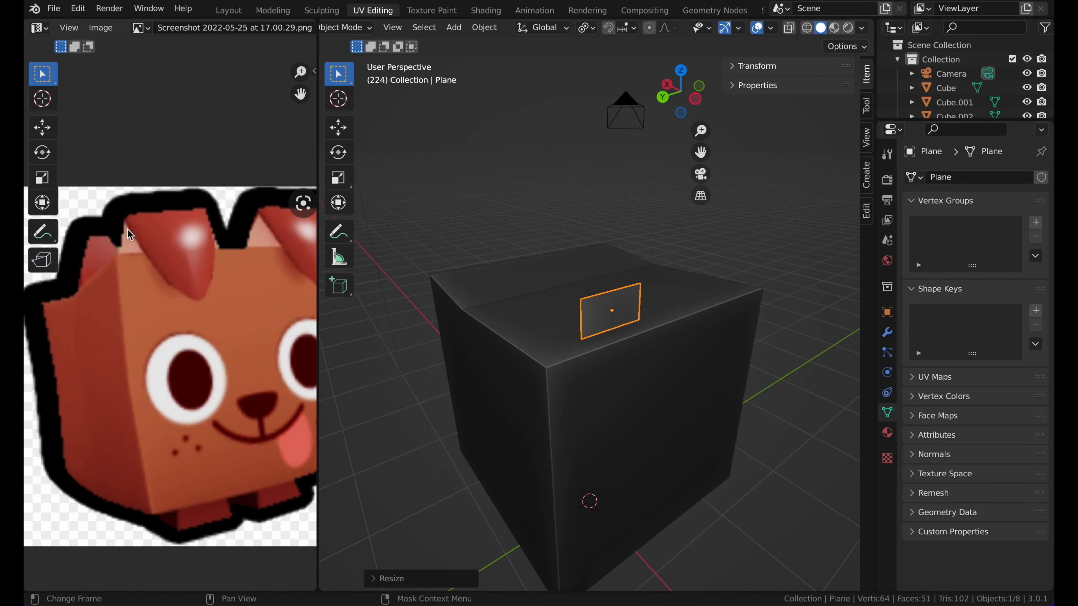
key("Tab")
left_click(339, 389)
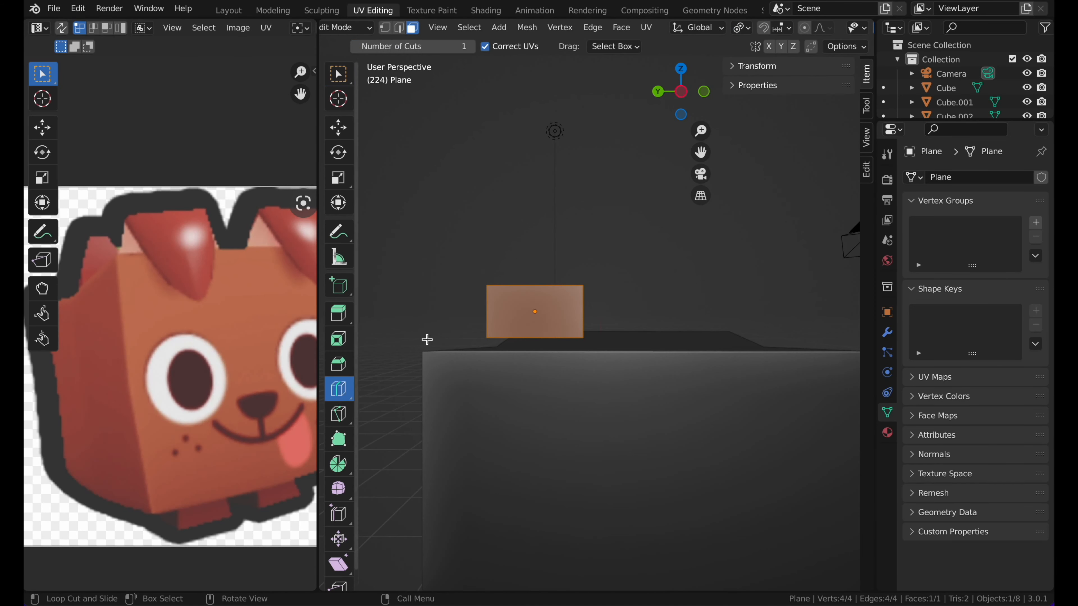
left_click(488, 313)
left_click(338, 74)
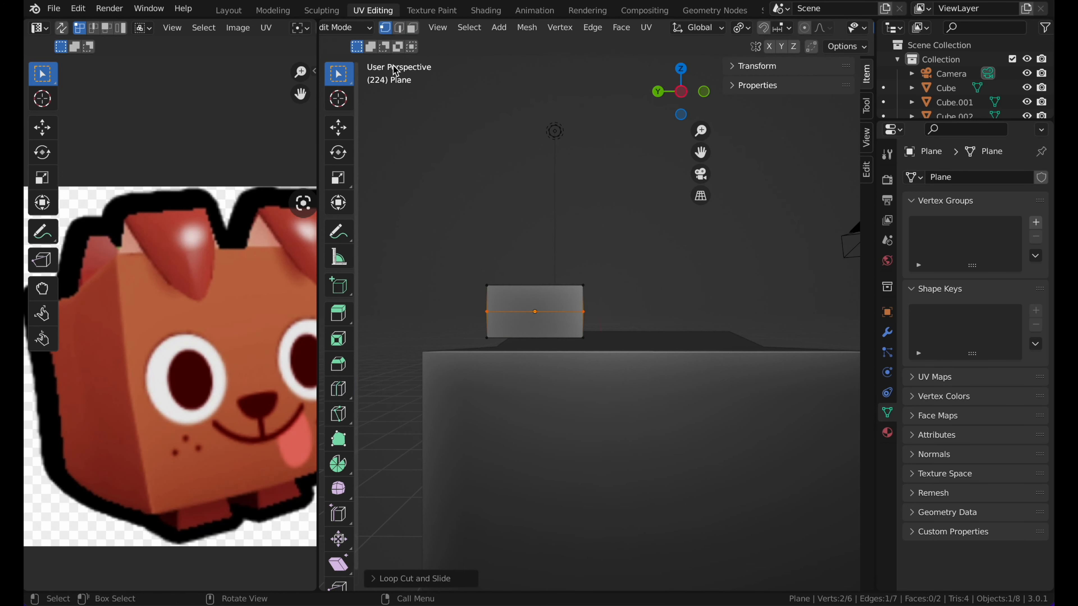
Step: Try to flare the ear plane's base by scaling its bottom edge up
left_click(491, 336)
key("s")
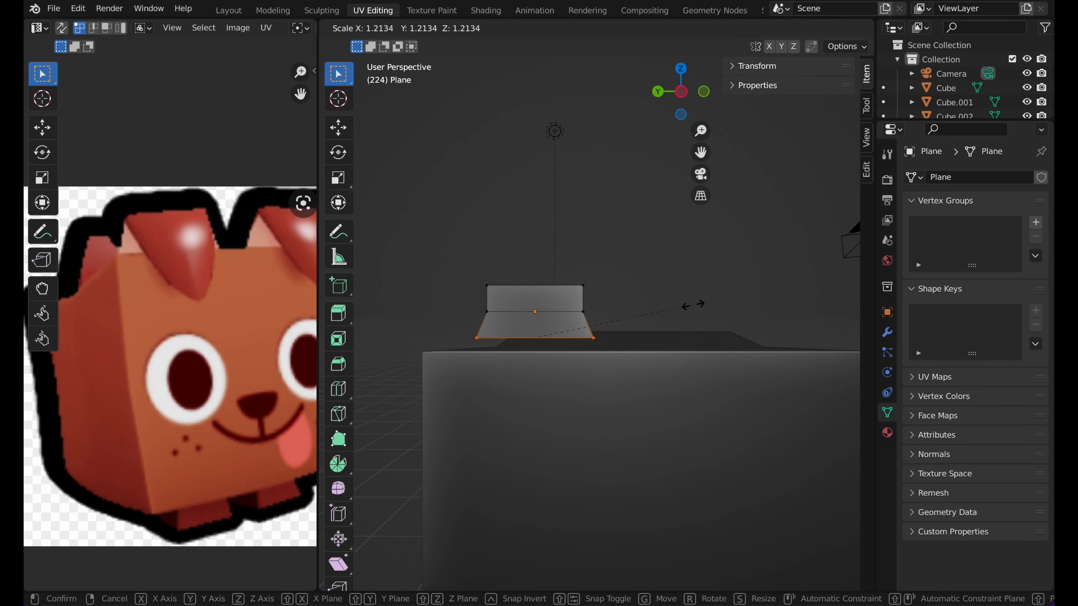
left_click(693, 305)
left_click(681, 91)
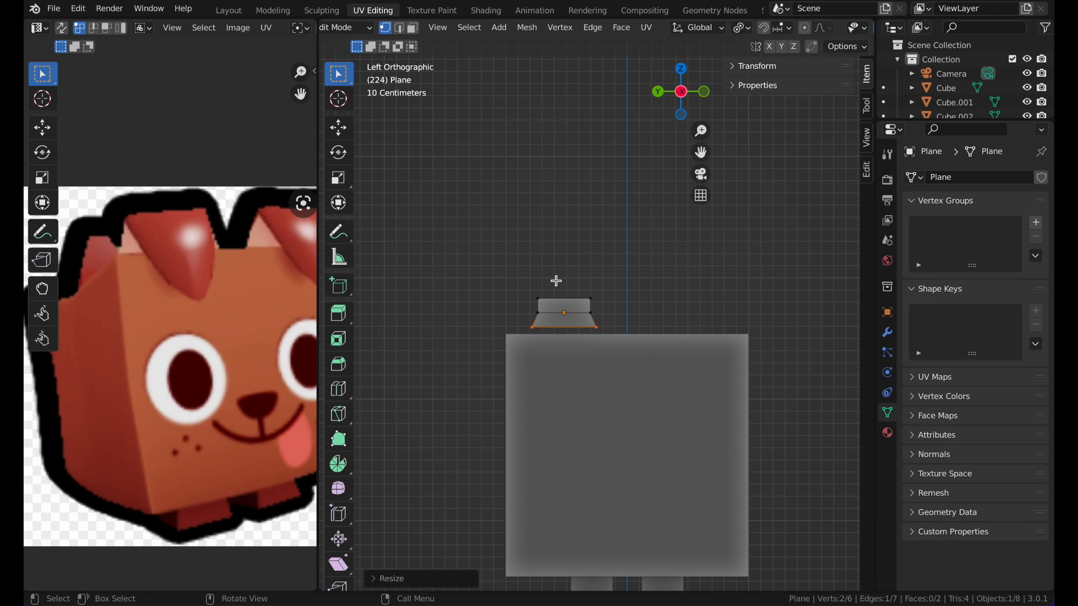
key("s")
left_click(639, 247)
key("Tab")
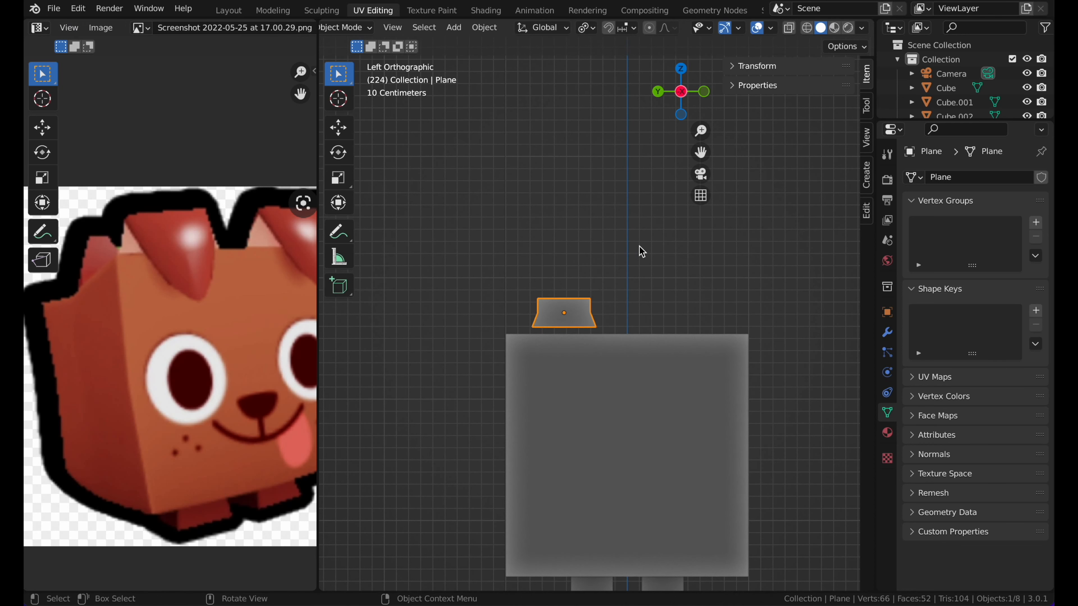
key("Tab")
key("Tab")
key("Tab")
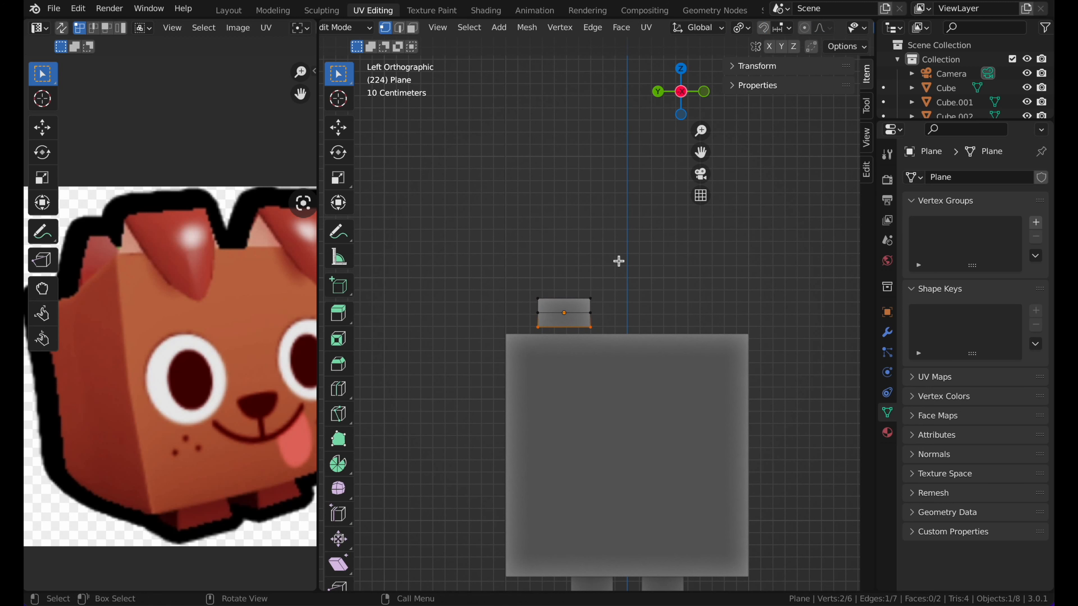
Step: Widen the ear plane's bottom edge slightly and scale its middle edge to give an even trapezoid taper
key("s")
left_click(626, 258)
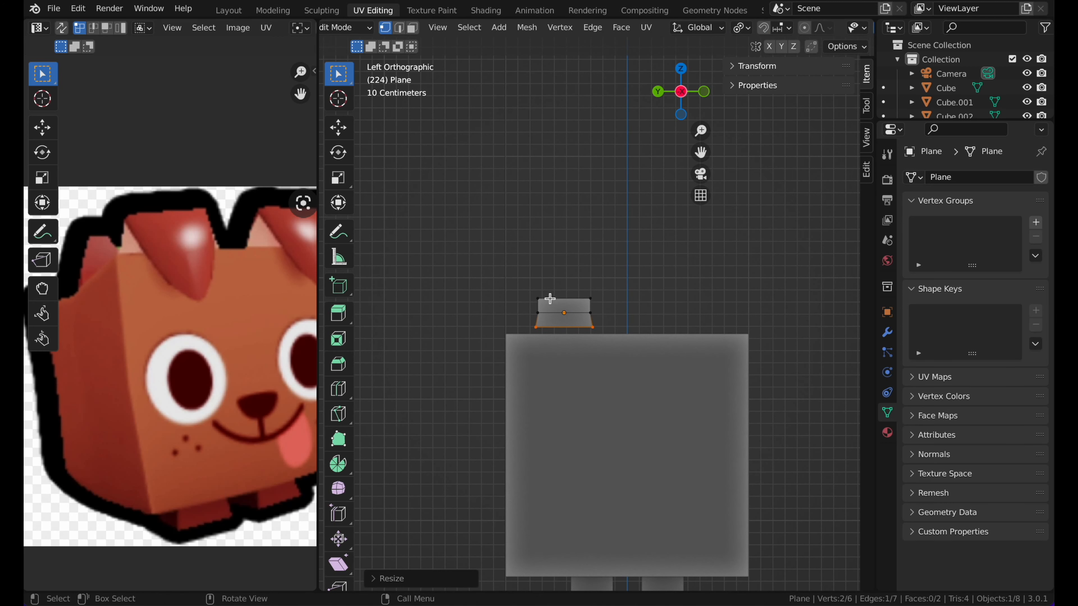
left_click(599, 314)
key("s")
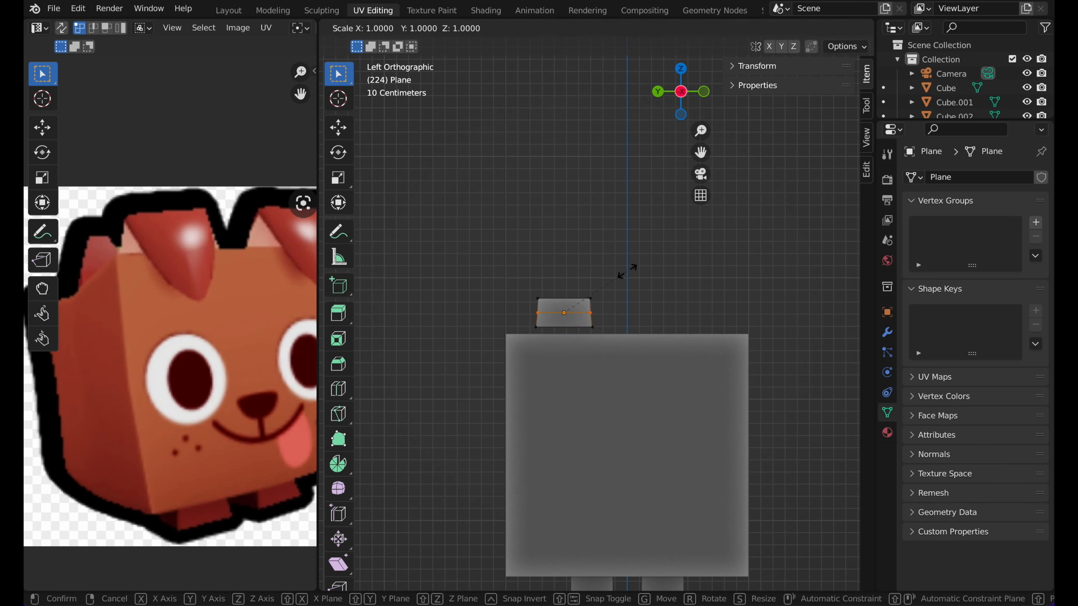
left_click(628, 272)
key("Tab")
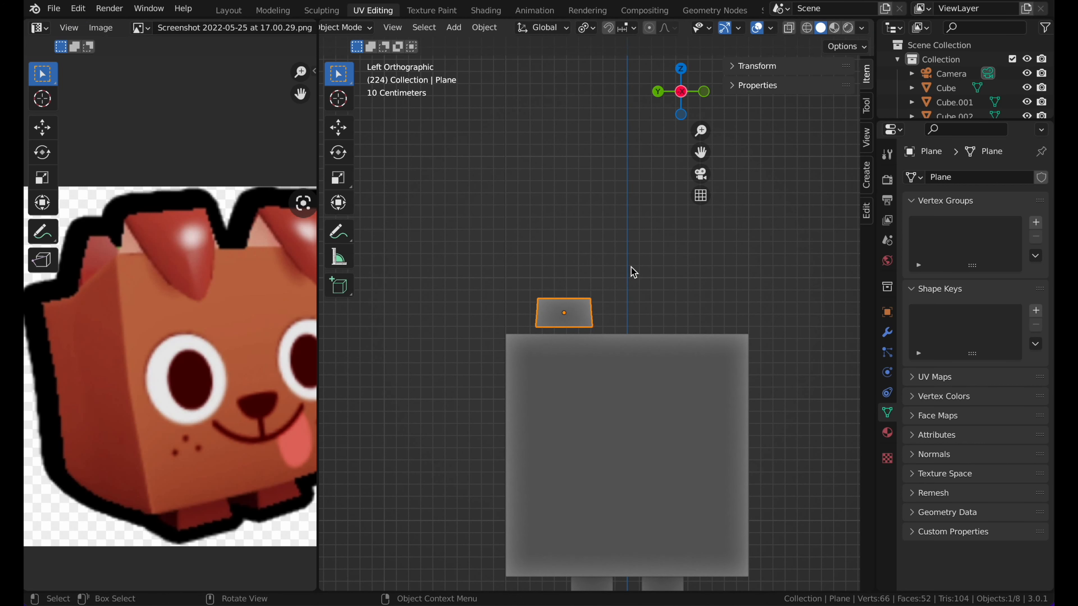
Step: Enlarge the whole ear plane slightly and reposition it on the body's top edge near the front corner
key("g")
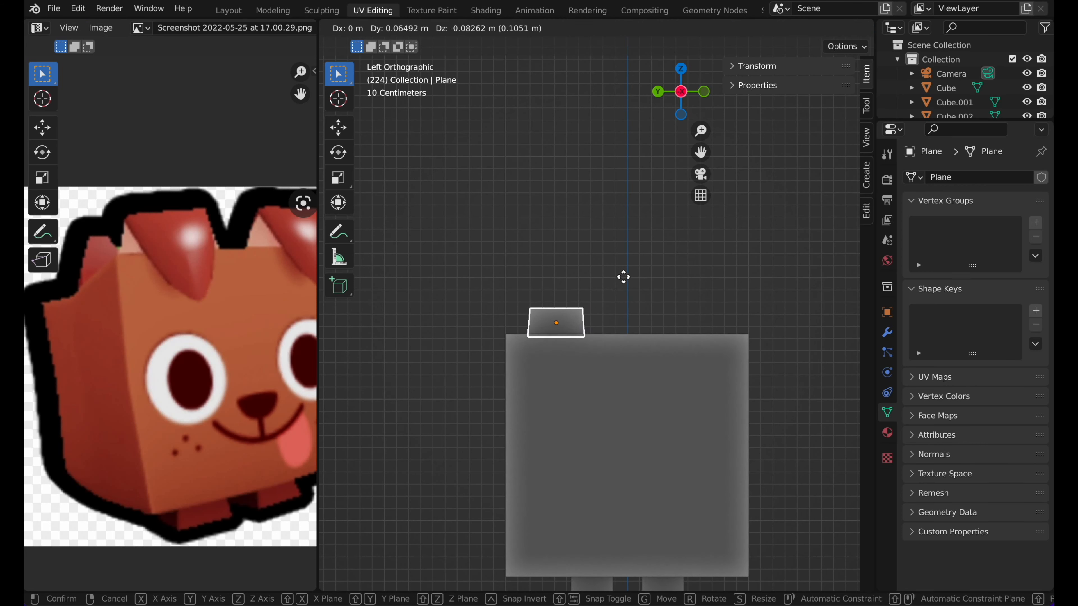
left_click(618, 277)
key("s")
left_click(629, 272)
key("g")
left_click(637, 274)
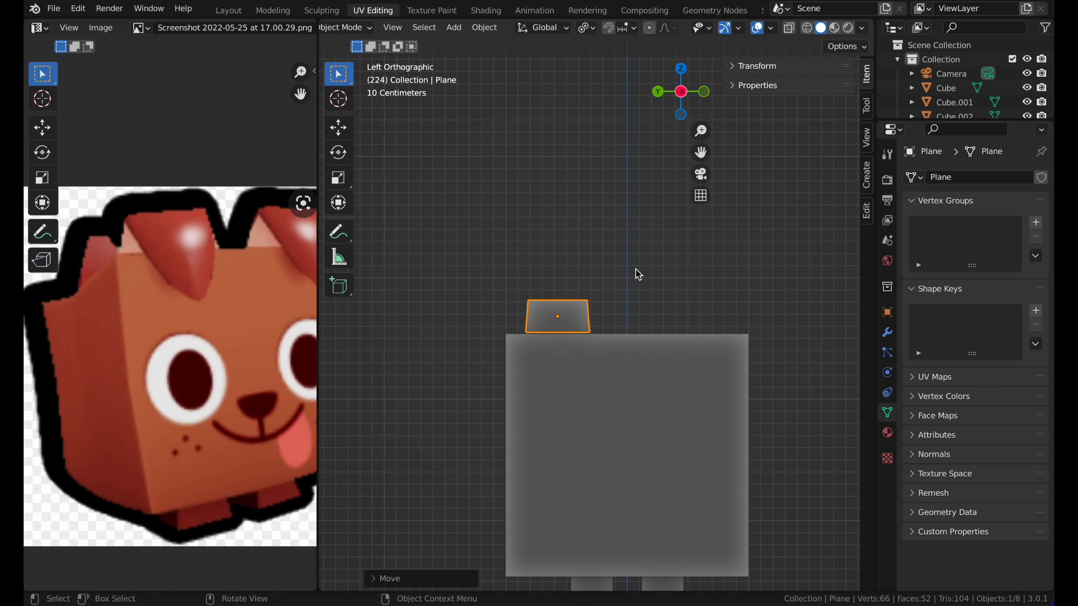
Step: Select the ear plane's bottom edge in Edit Mode and scale it slightly wider
key("Tab")
left_click(549, 316)
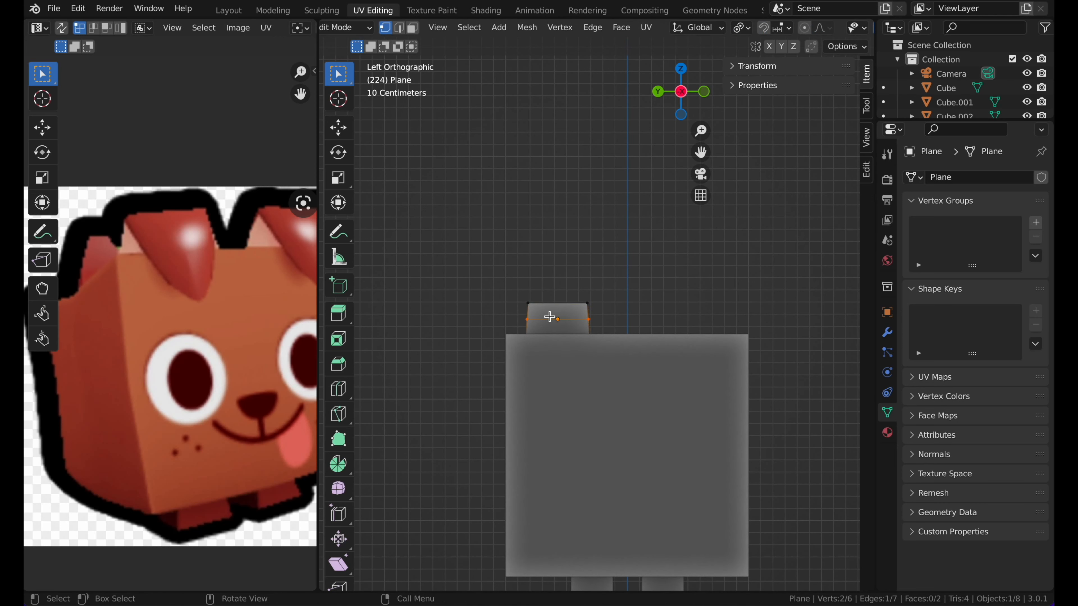
left_click(608, 345)
key("s")
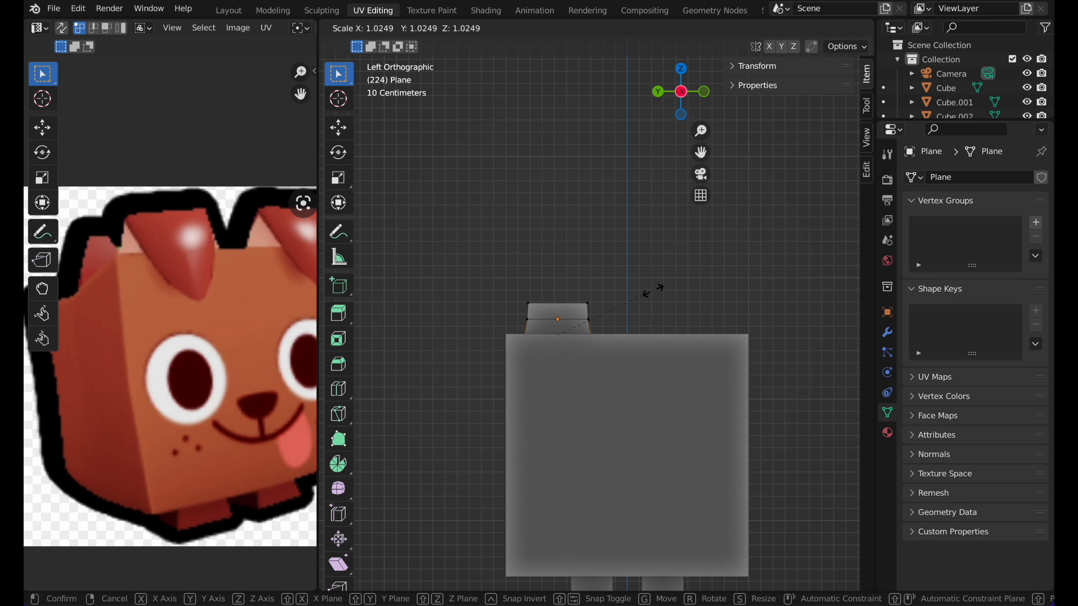
left_click(652, 290)
key("Tab")
key("Tab")
Step: Select the ear's top edge and move it in front view slightly outwards towards negative X to tilt the upper segment
left_click_drag(520, 297, 612, 309)
middle_click_drag(613, 309, 612, 308)
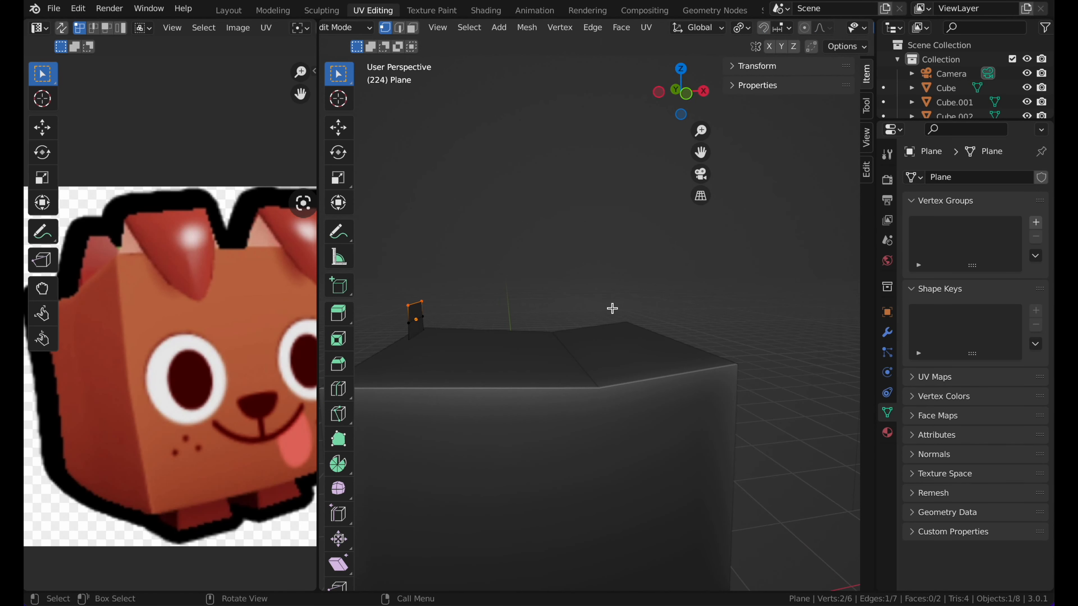
scroll(612, 308, "down", 3)
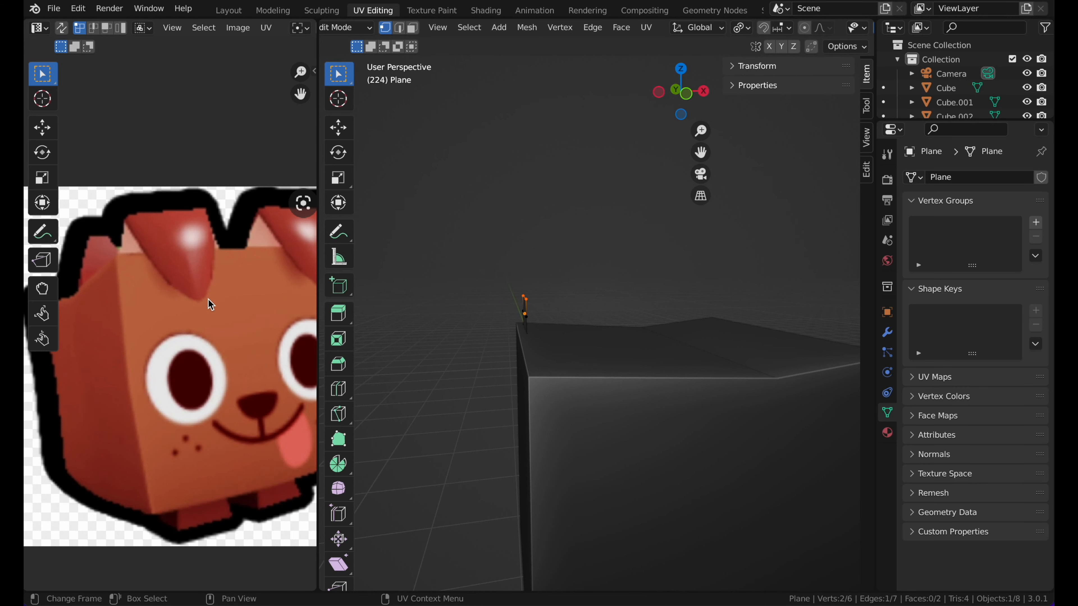
left_click(687, 92)
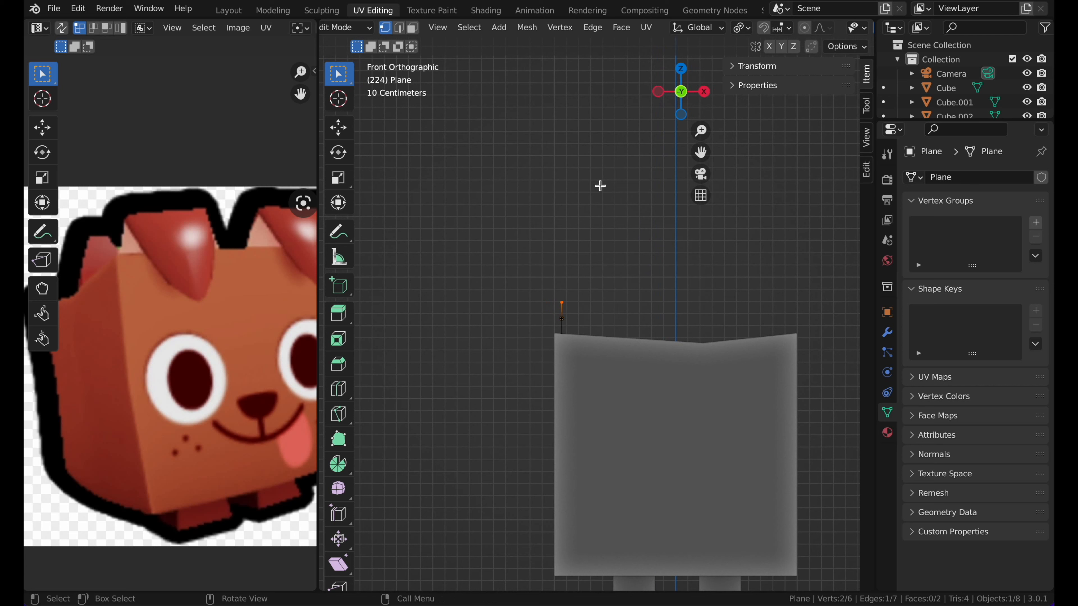
key("g")
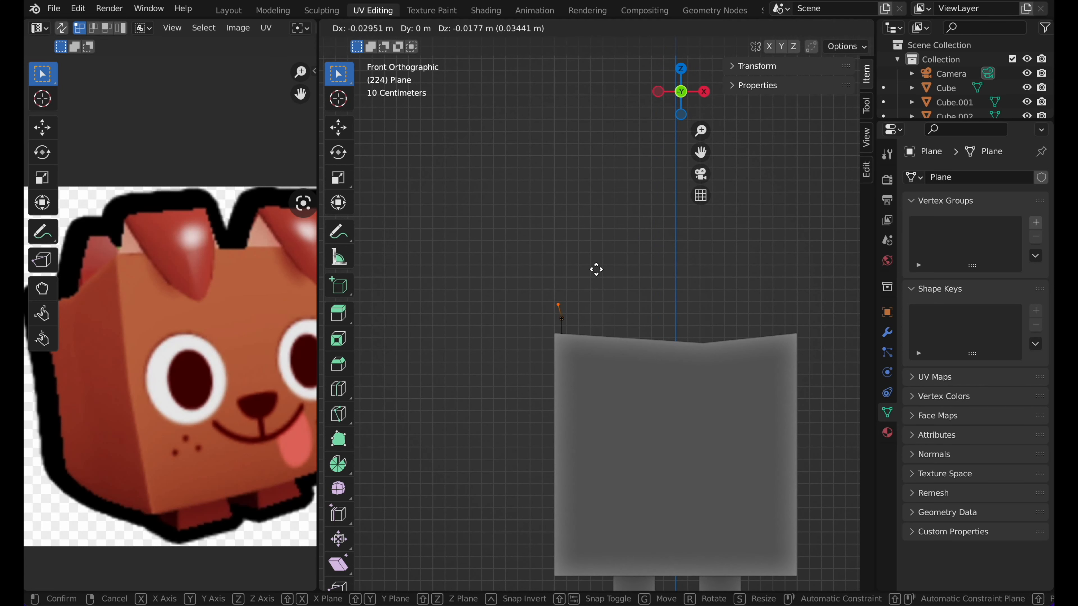
left_click(596, 271)
Step: Extrude the ear's top edge twice outwards in front view to round the crest of the fold
scroll(633, 368, "up", 4)
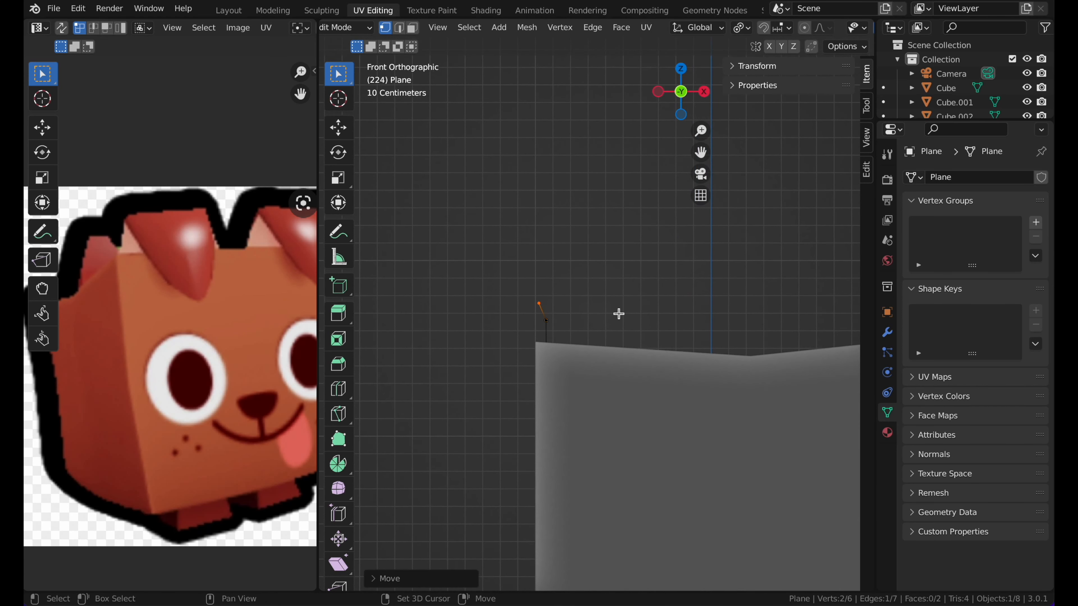
middle_click_drag(612, 313, 601, 334)
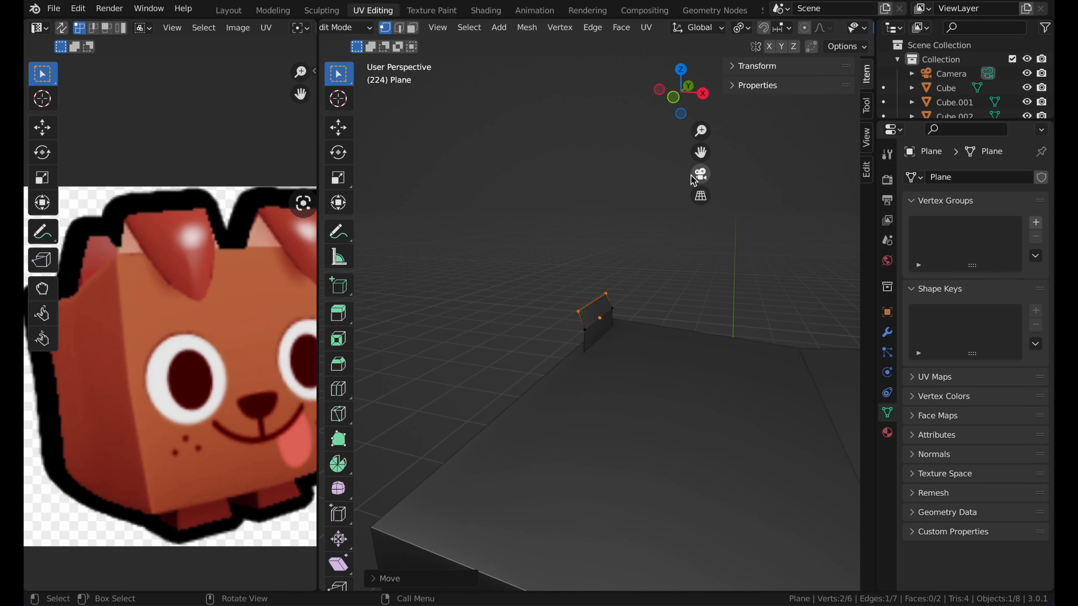
left_click(673, 97)
key("e")
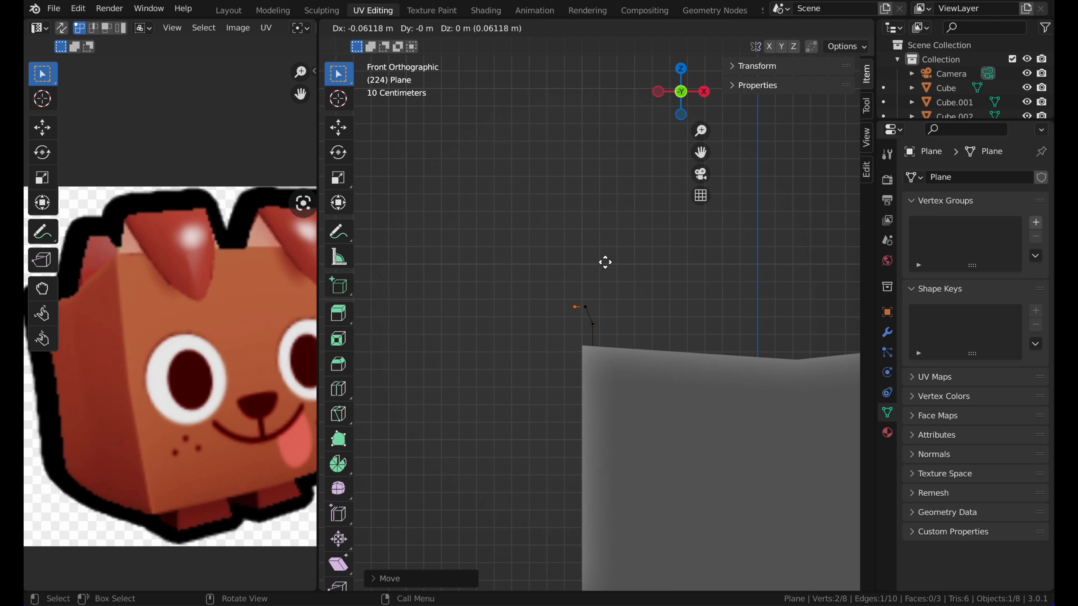
left_click(609, 261)
key("e")
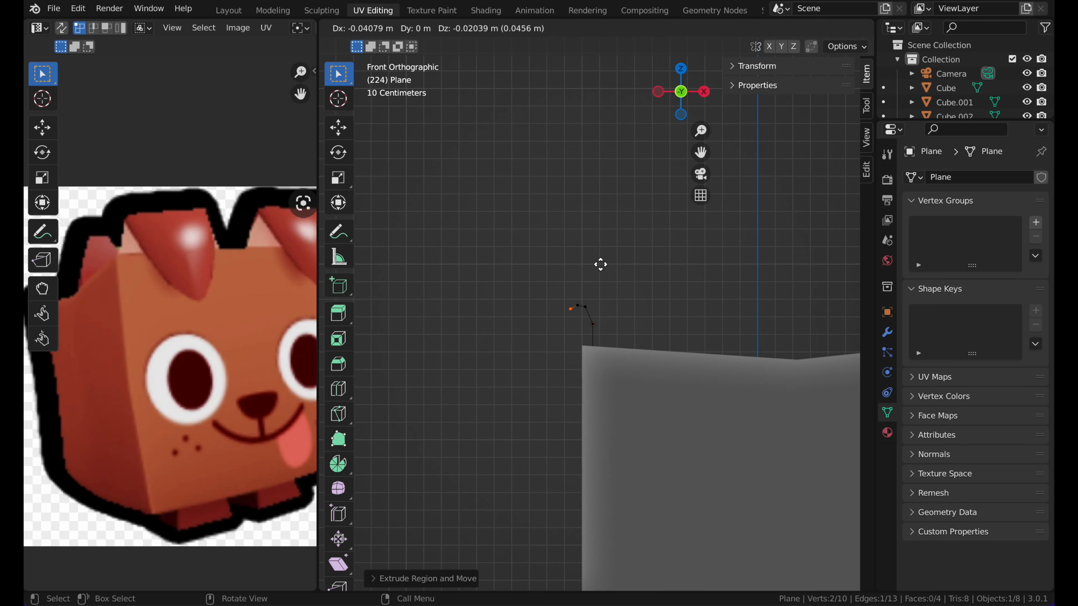
left_click(601, 264)
Step: Extrude the ear's end edge four more times, curving the flap outwards and down beside the body
key("e")
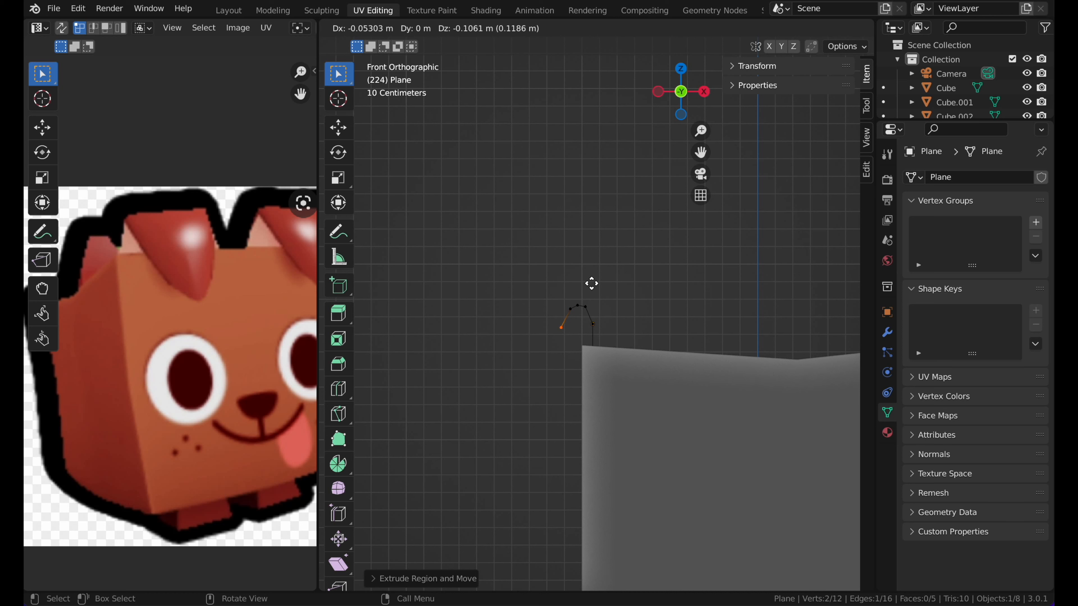
left_click(592, 275)
key("e")
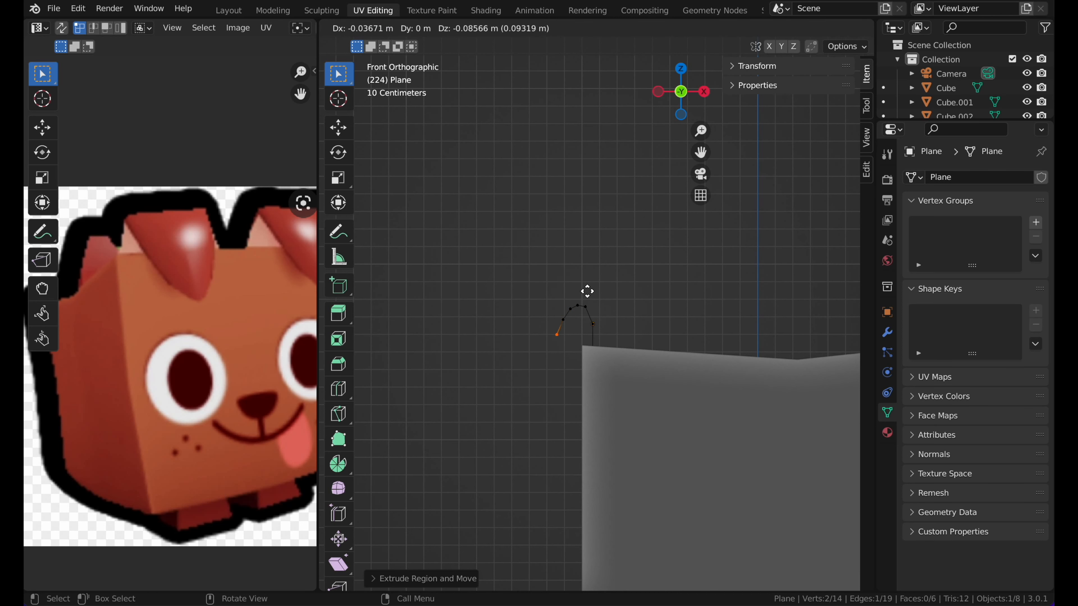
left_click(587, 294)
key("e")
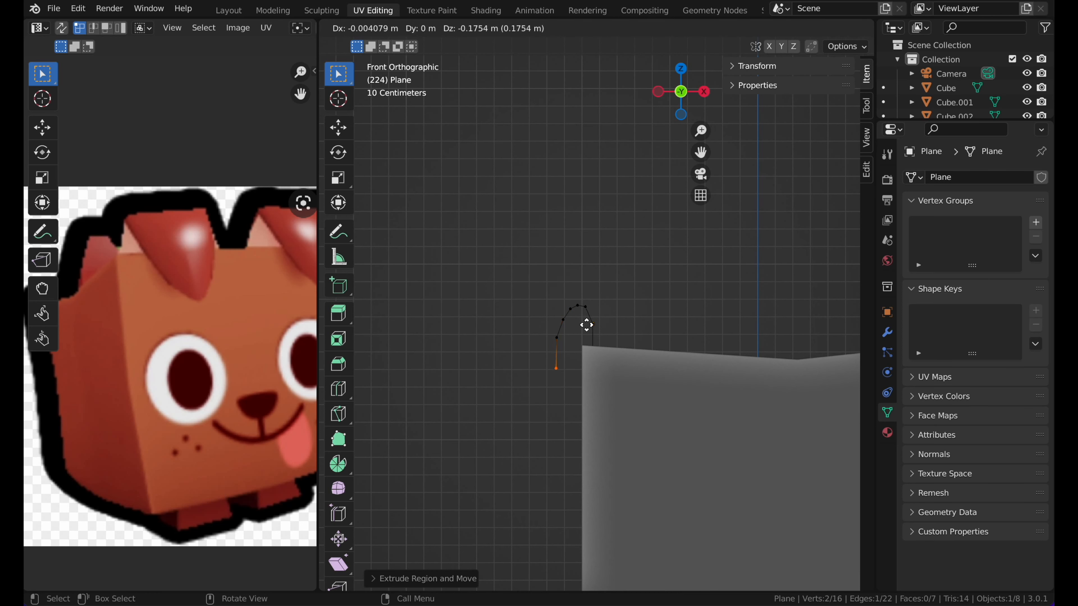
left_click(585, 324)
key("e")
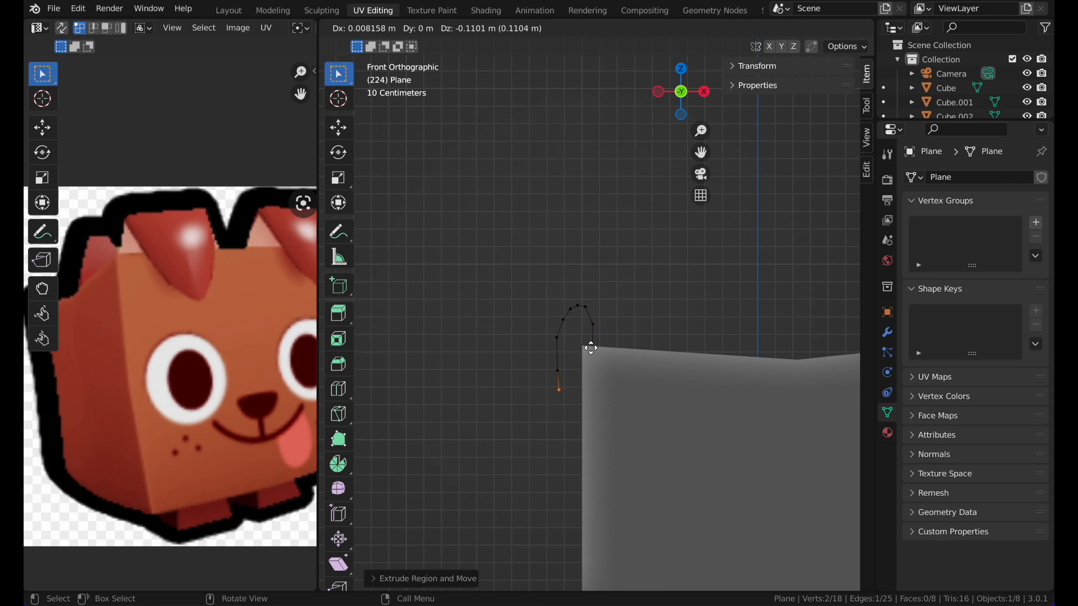
left_click(592, 351)
Step: Inspect the folded ear flap from the side in Object Mode and in left view in Edit Mode
scroll(592, 351, "left", 10)
key("Tab")
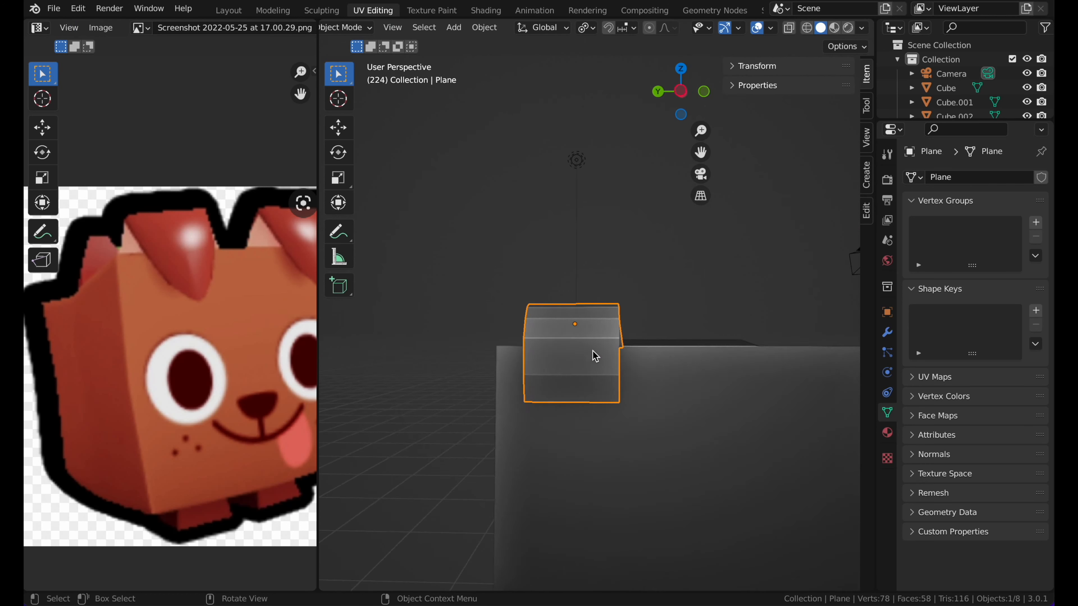
scroll(595, 356, "left", 10)
scroll(595, 356, "right", 10)
key("Tab")
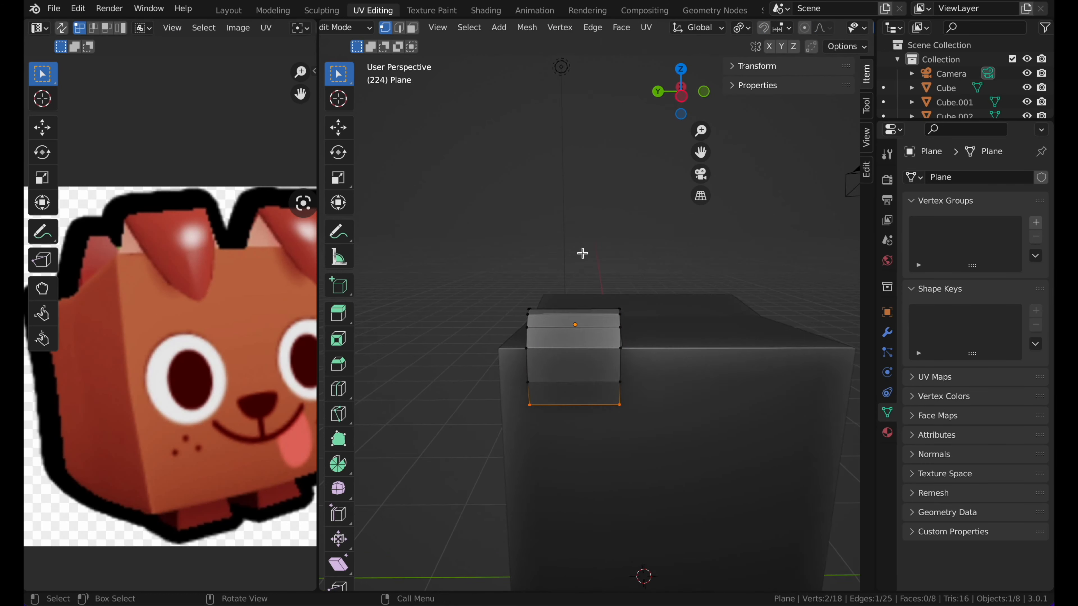
scroll(583, 253, "down", 2)
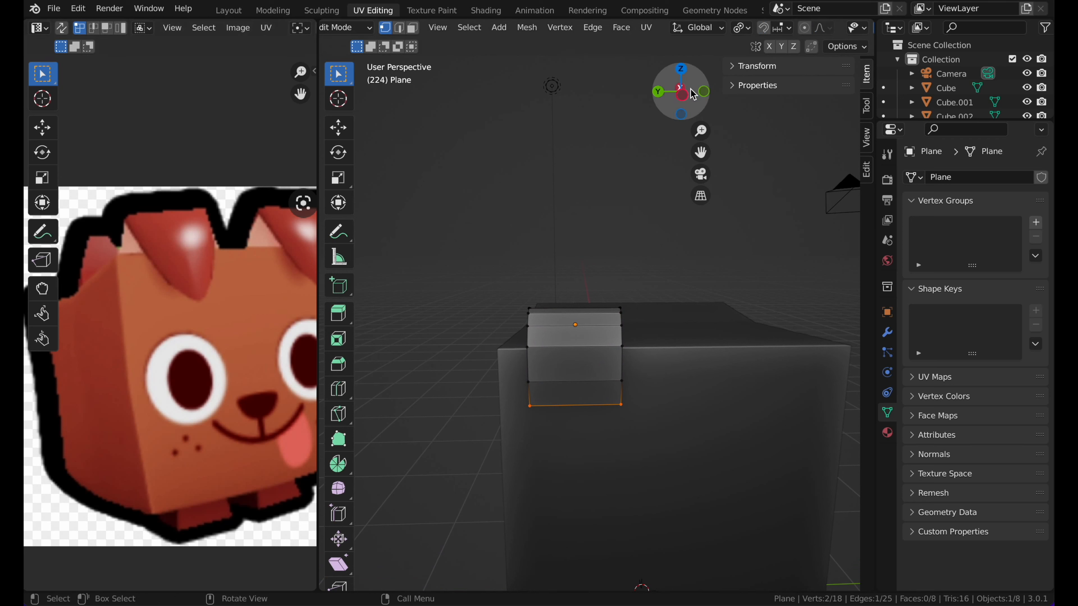
left_click(682, 93)
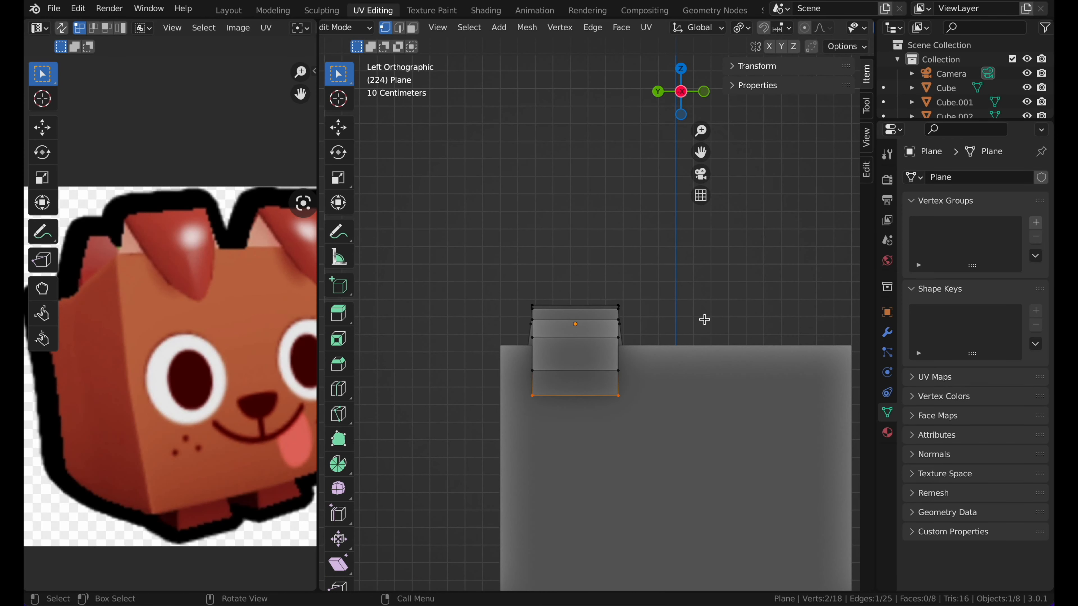
Step: Scale the ear flap's bottom edge inwards along Y to form a narrow tip
key("s")
key("y")
key("x")
key("y")
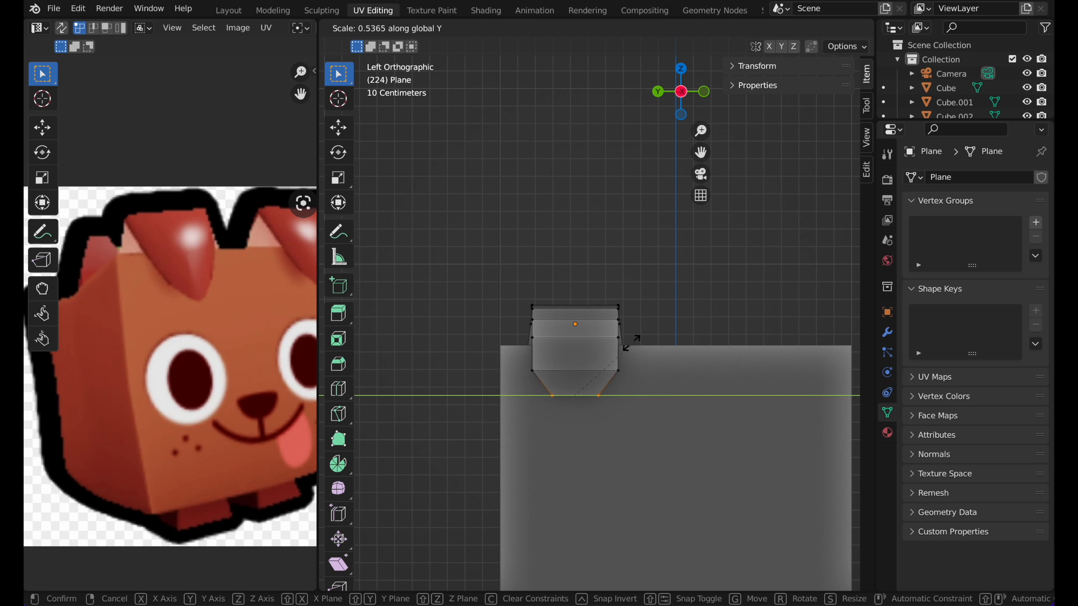
left_click(596, 382)
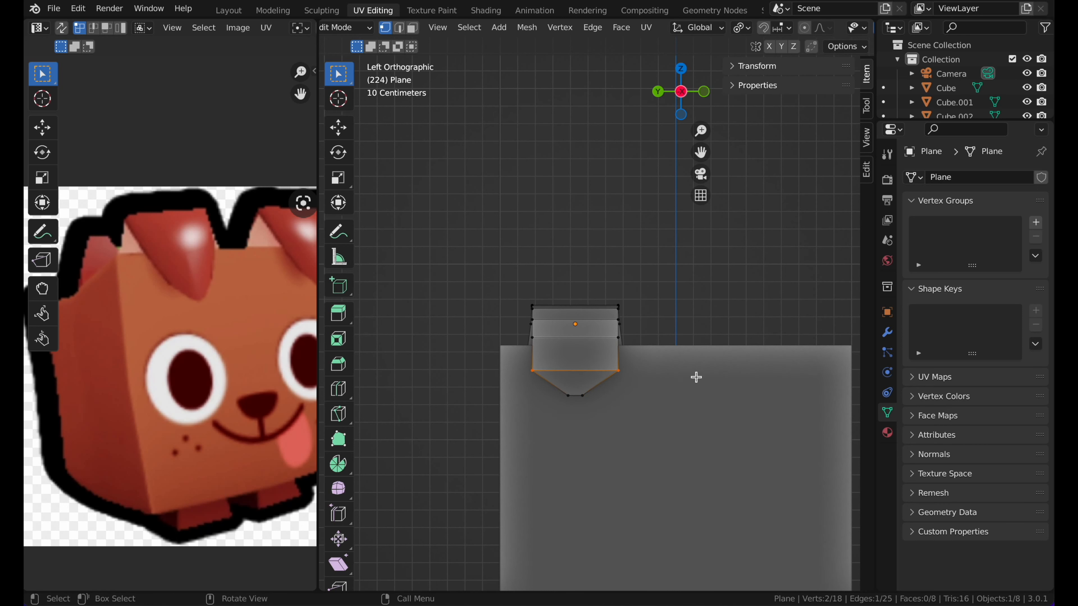
Step: Scale the two edges above the flap's tip along Y by about 0.63 and 0.88 to taper the ear
key("s")
key("y")
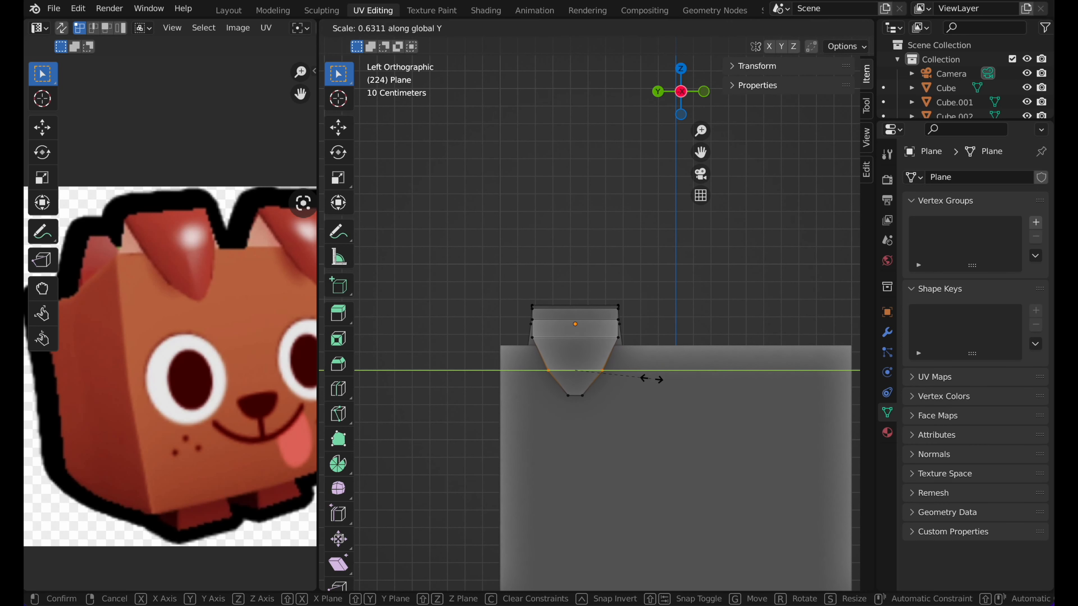
left_click(652, 379)
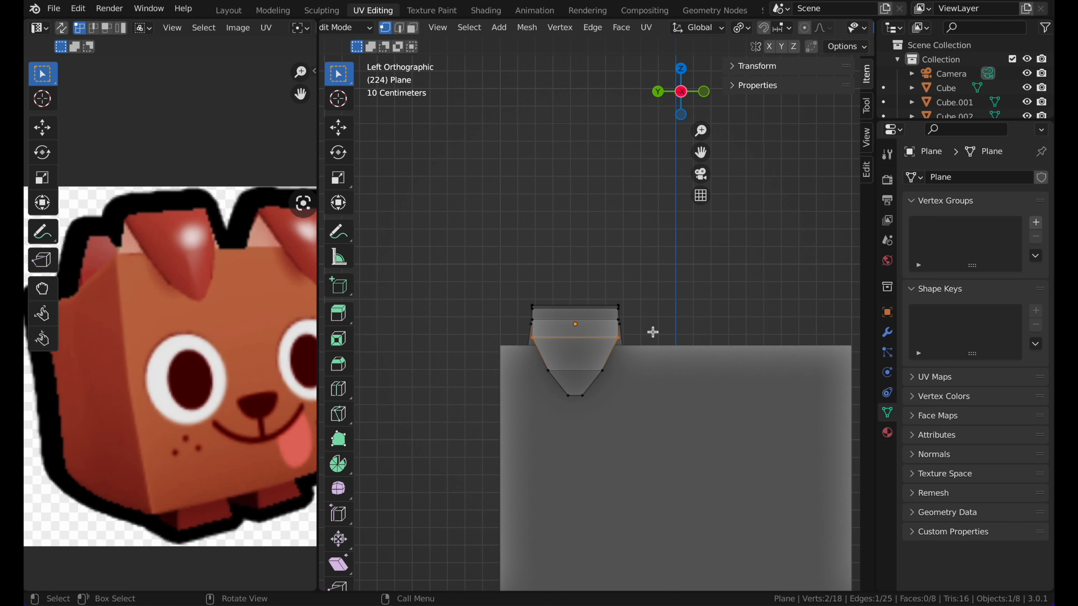
key("s")
key("y")
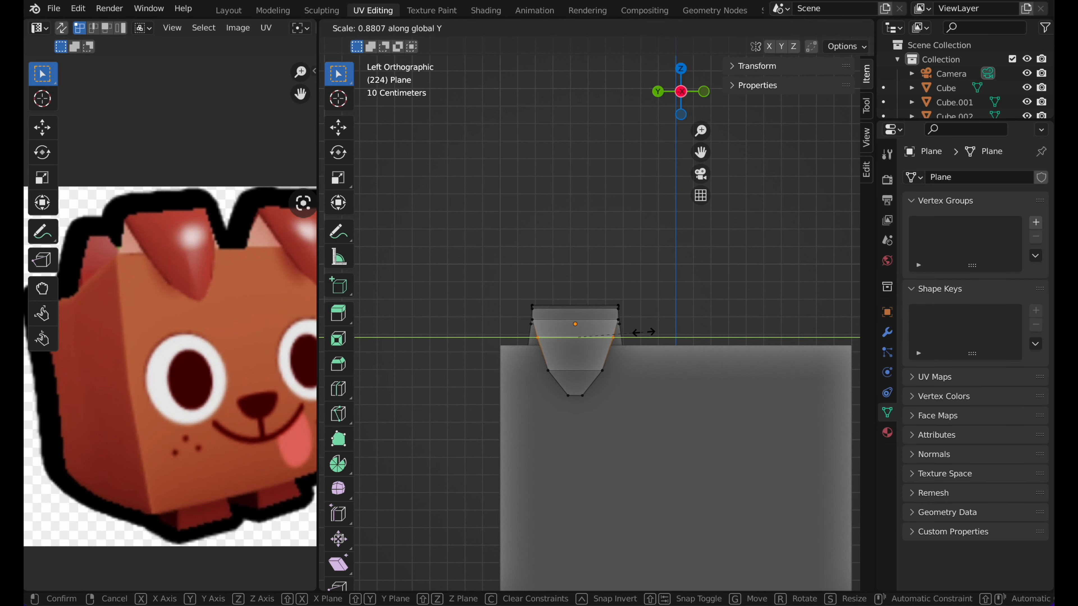
left_click(644, 333)
Step: Return to Object Mode and shade the ear smooth
scroll(624, 289, "left", 10)
key("Tab")
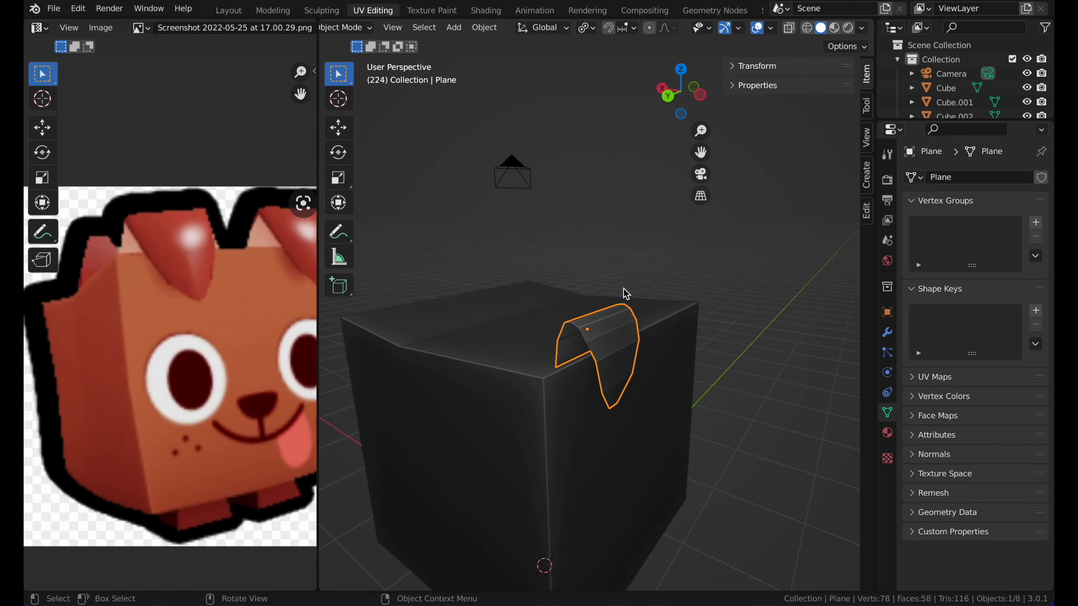
scroll(626, 293, "left", 10)
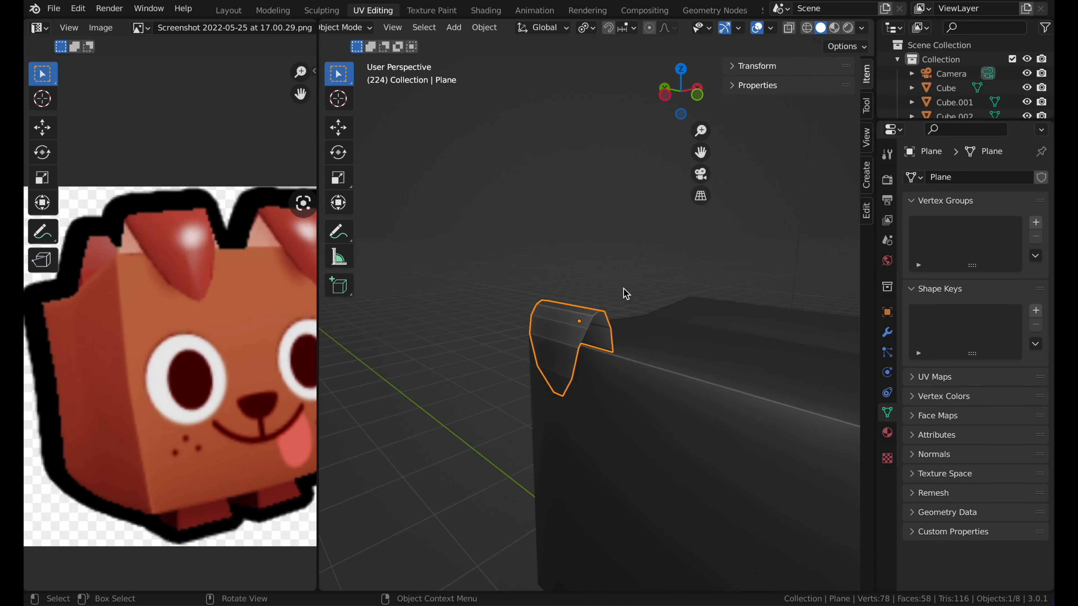
scroll(626, 293, "left", 3)
right_click(563, 327)
left_click(562, 328)
scroll(604, 321, "left", 5)
scroll(603, 322, "up", 1)
left_click(562, 345)
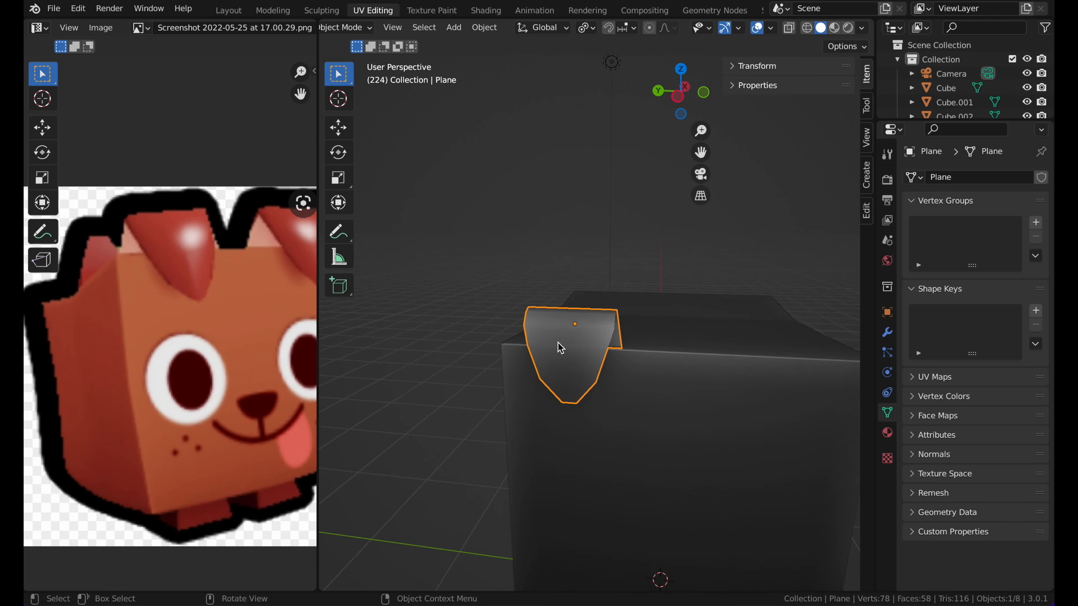
Step: Compare the ear with the reference image and add a single lengthwise loop cut down the middle of the ear in Edit Mode
key("Tab")
scroll(556, 342, "left", 3)
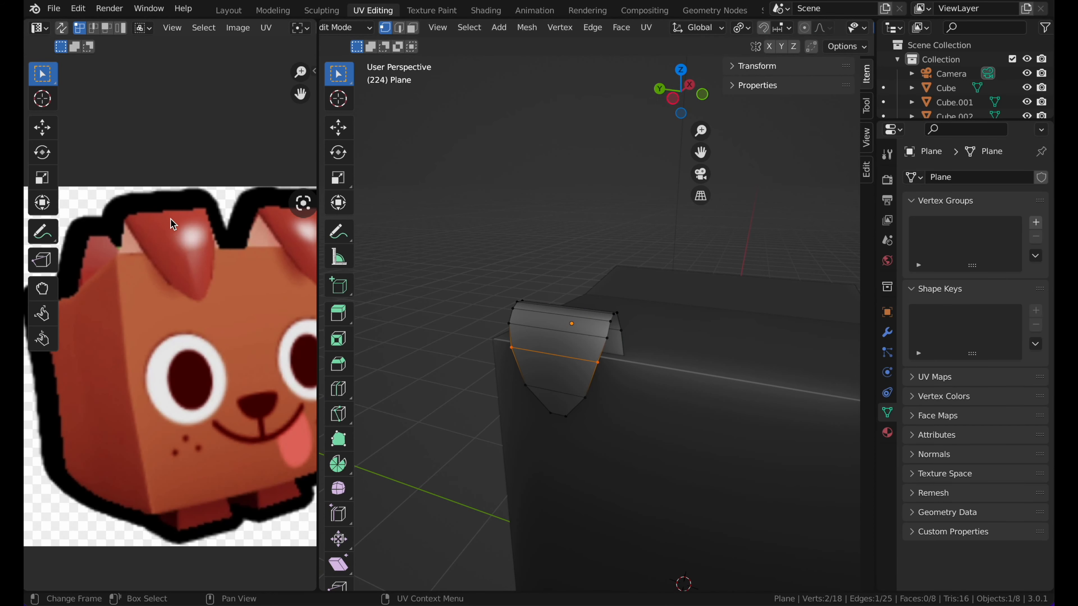
scroll(205, 254, "right", 5)
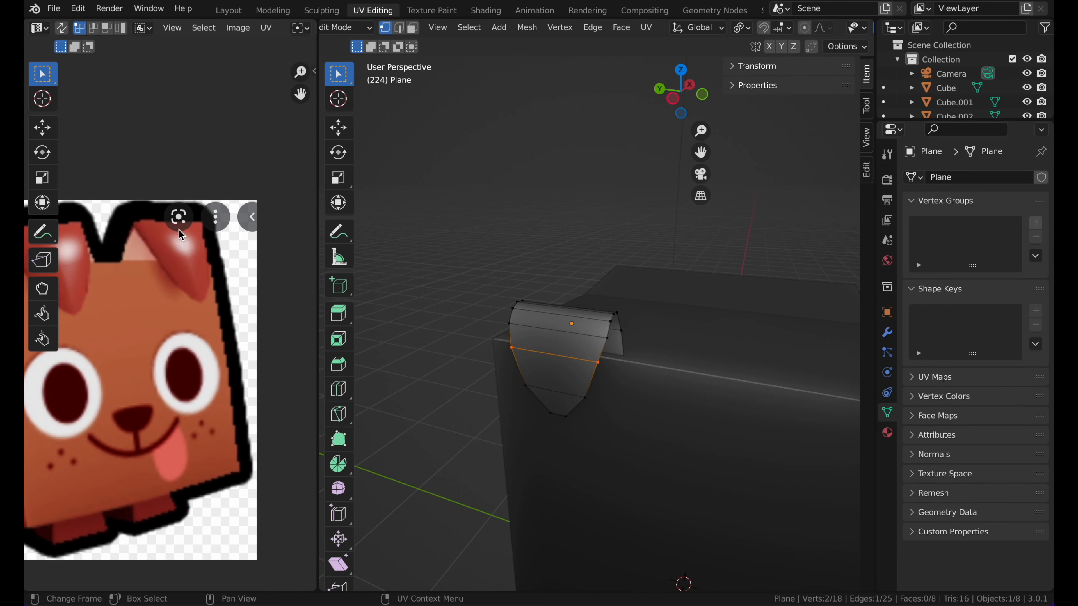
scroll(189, 248, "left", 2)
scroll(189, 248, "up", 1)
scroll(551, 285, "left", 1)
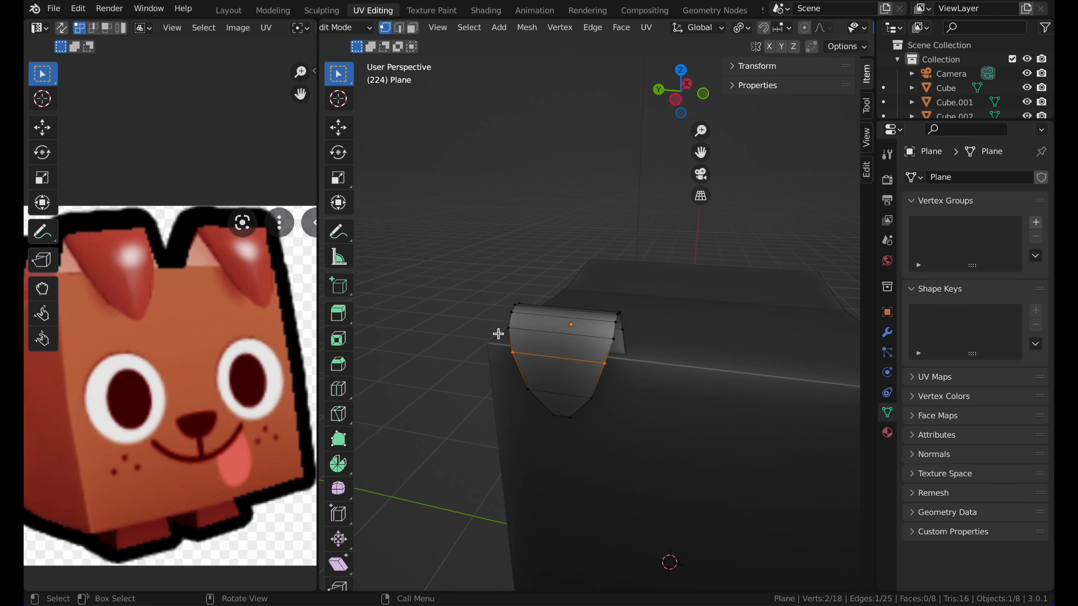
left_click(338, 387)
left_click(564, 335)
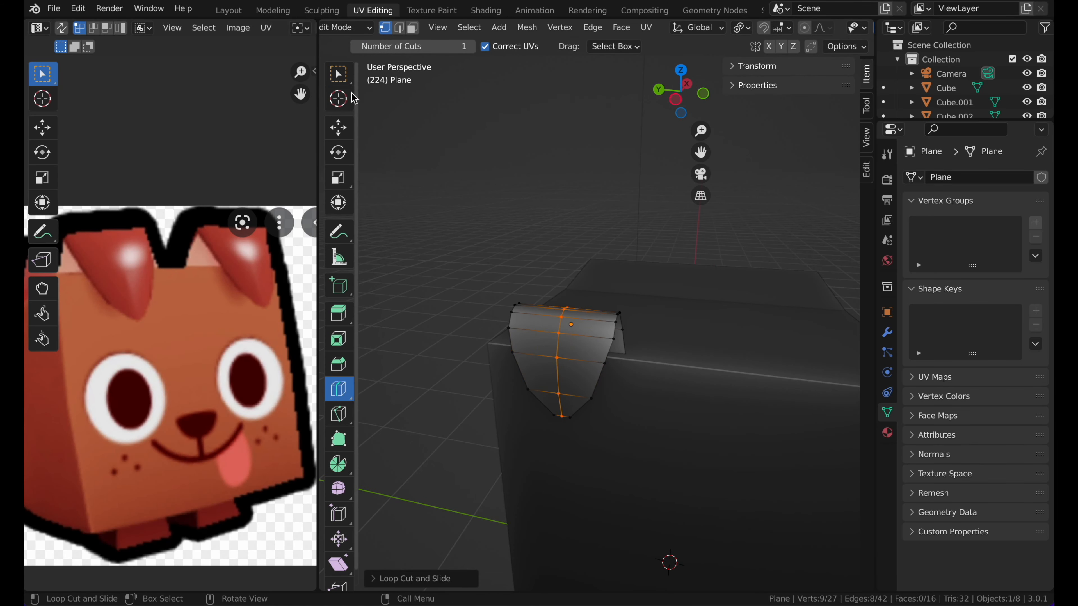
key("w")
key("Tab")
left_click(584, 340)
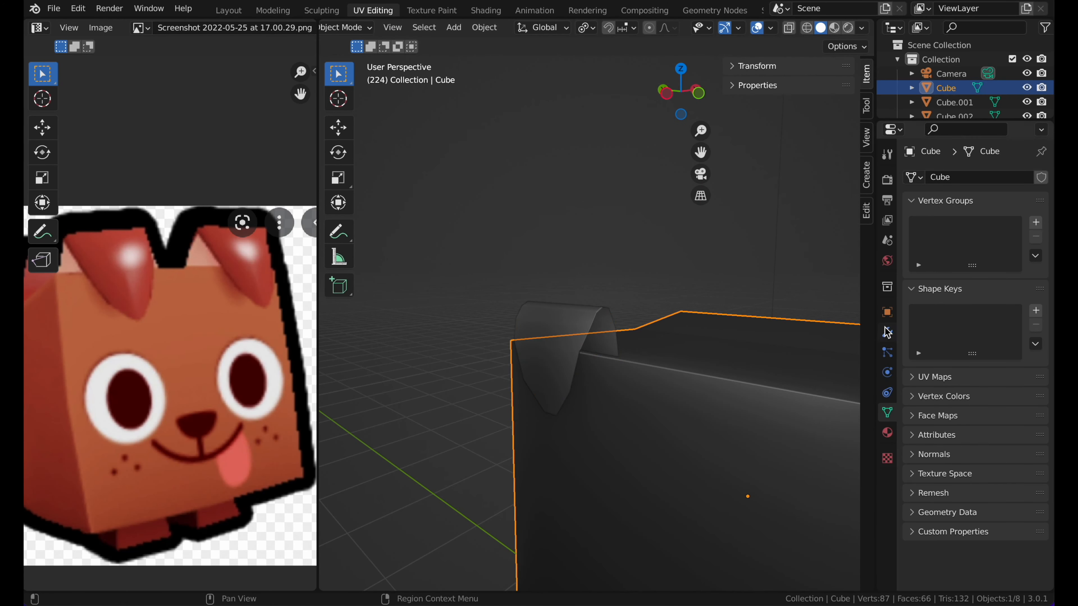
left_click(577, 333)
scroll(596, 281, "right", 8)
key("Tab")
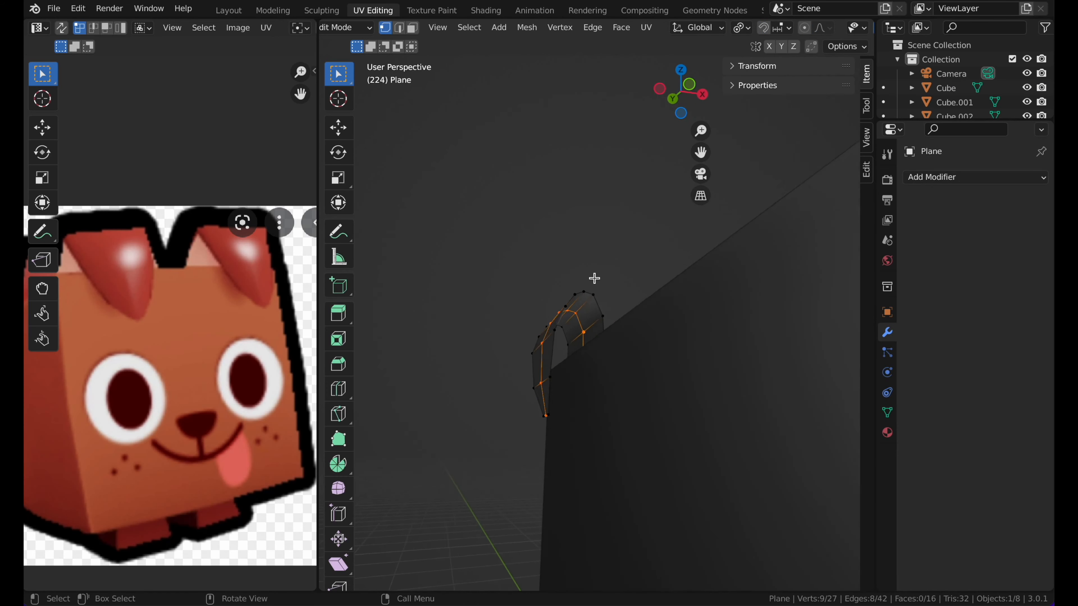
scroll(594, 279, "left", 5)
scroll(595, 278, "left", 3)
key("g")
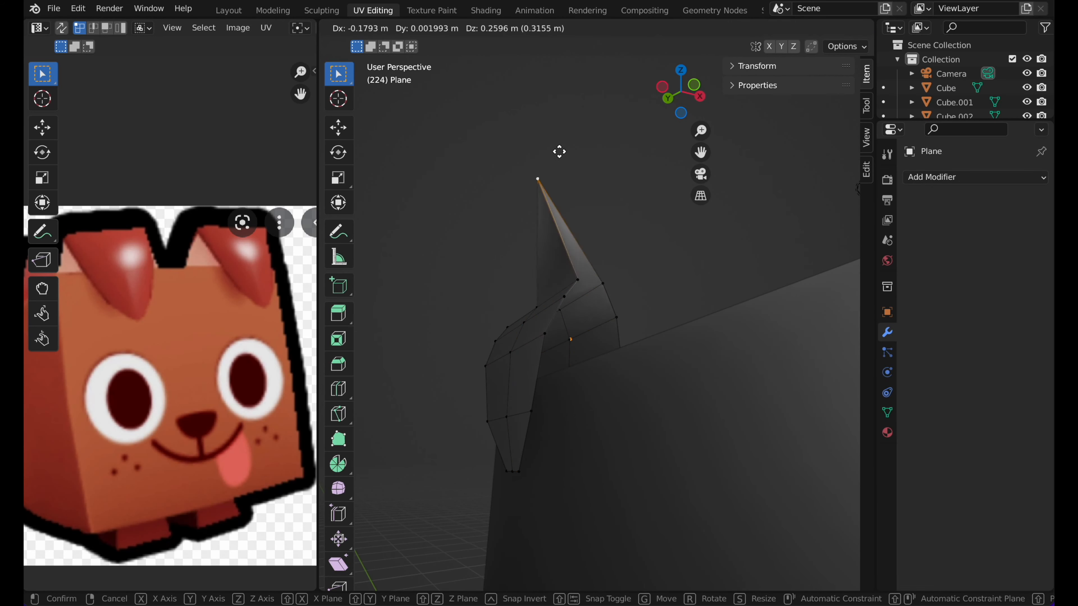
key("Escape")
key("Tab")
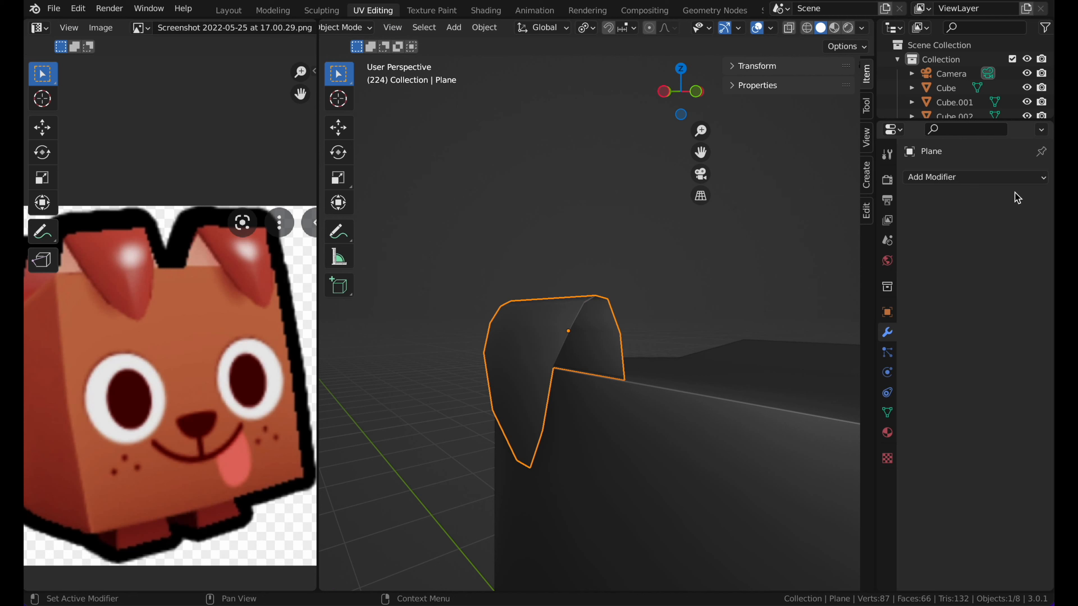
Step: Add a Solidify modifier to the ear and set its thickness to 0.13 m
left_click(1005, 179)
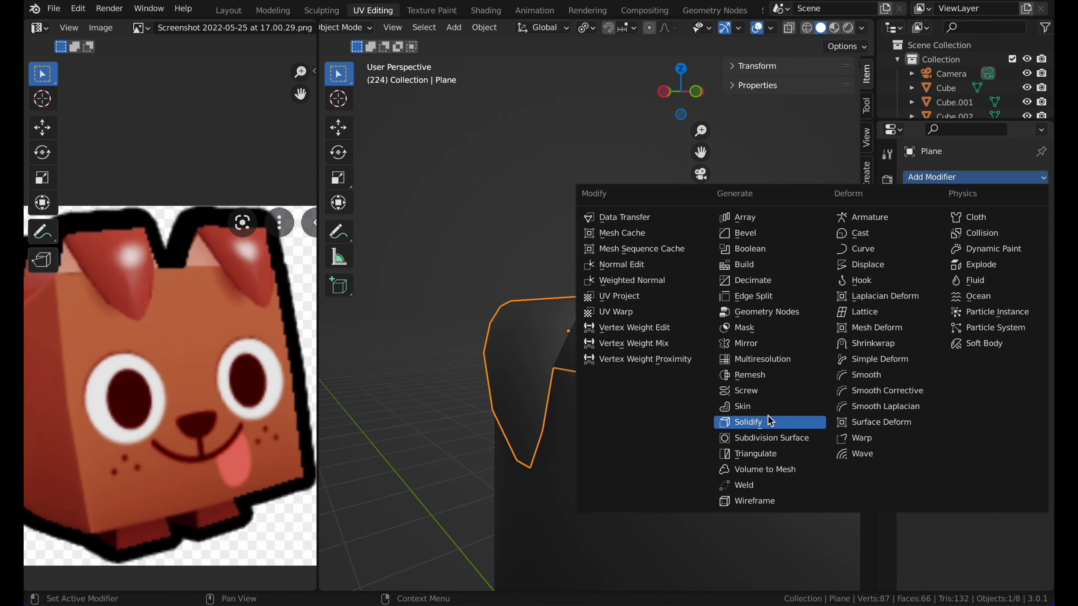
left_click(759, 423)
scroll(558, 294, "left", 4)
scroll(542, 277, "right", 4)
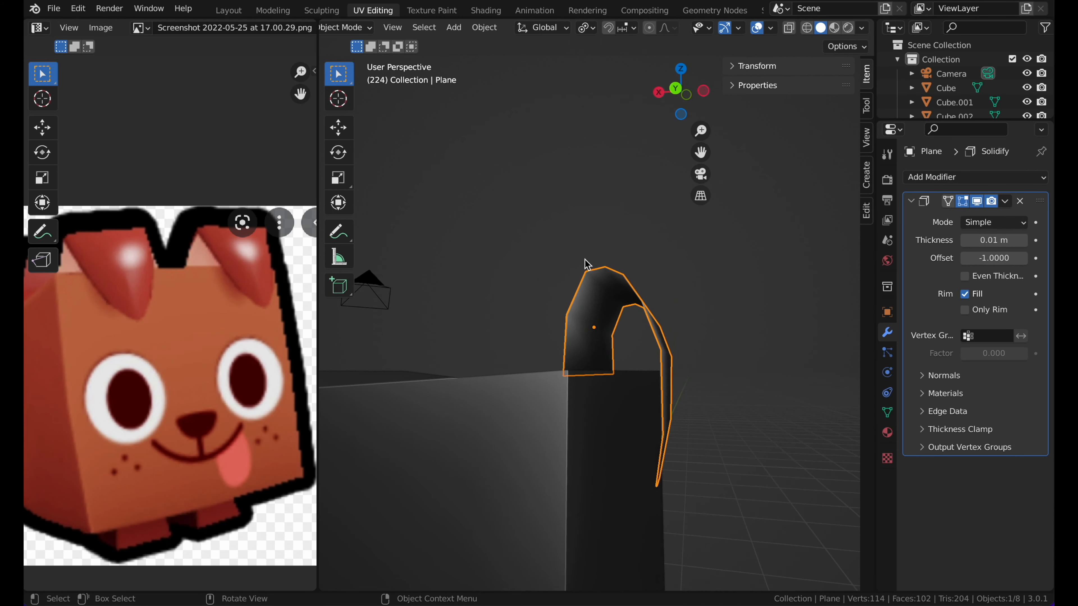
mouse_move(994, 240)
left_mouse_down()
mouse_move(1035, 240)
mouse_move(985, 245)
left_mouse_up()
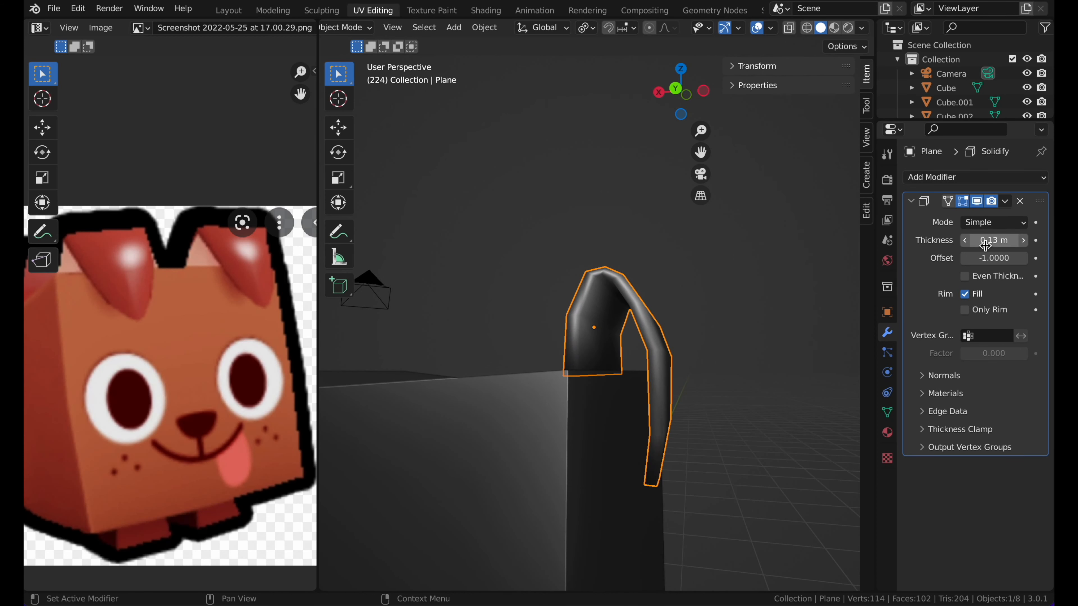
Step: Enable Auto Smooth at 30° for the ear's normals and check its shading from several sides
left_click(887, 413)
left_click(917, 453)
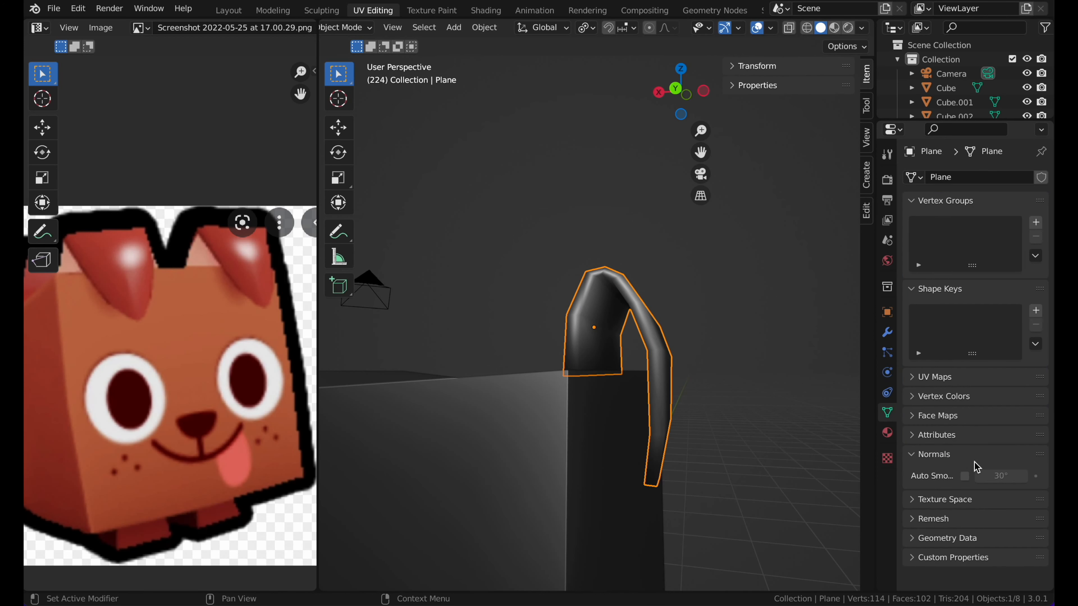
left_click(965, 476)
middle_click_drag(737, 286, 591, 366)
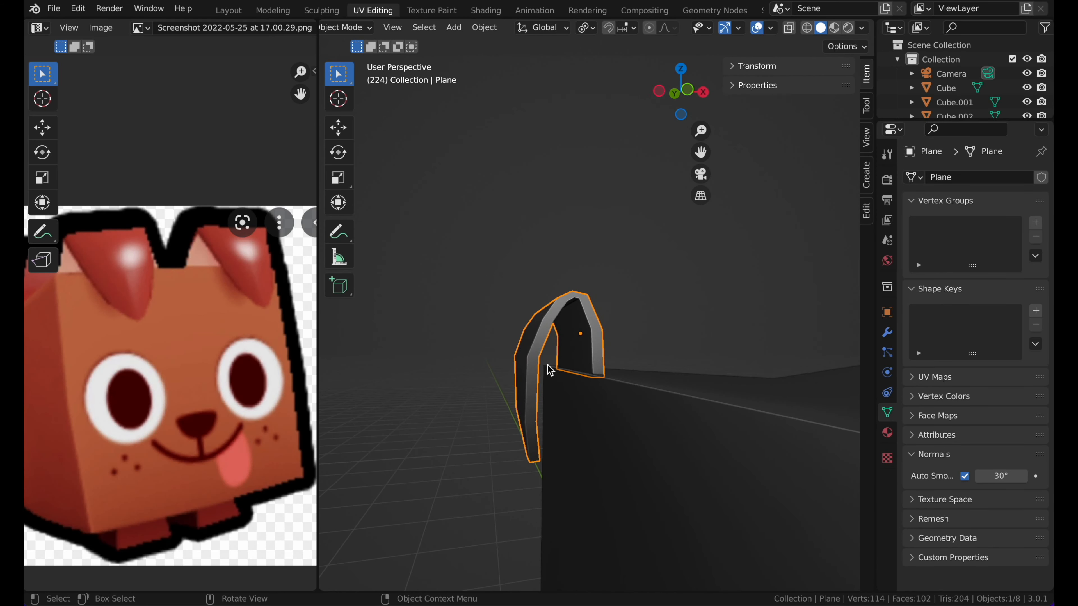
scroll(539, 339, "right", 5)
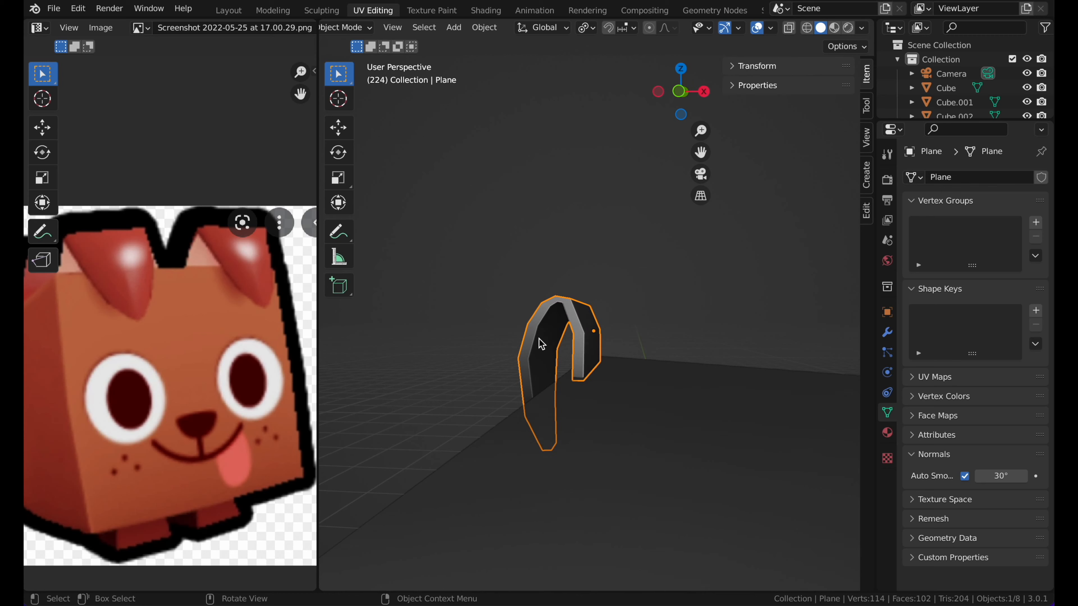
scroll(539, 339, "left", 5)
scroll(539, 340, "down", 3)
scroll(539, 340, "down", 5)
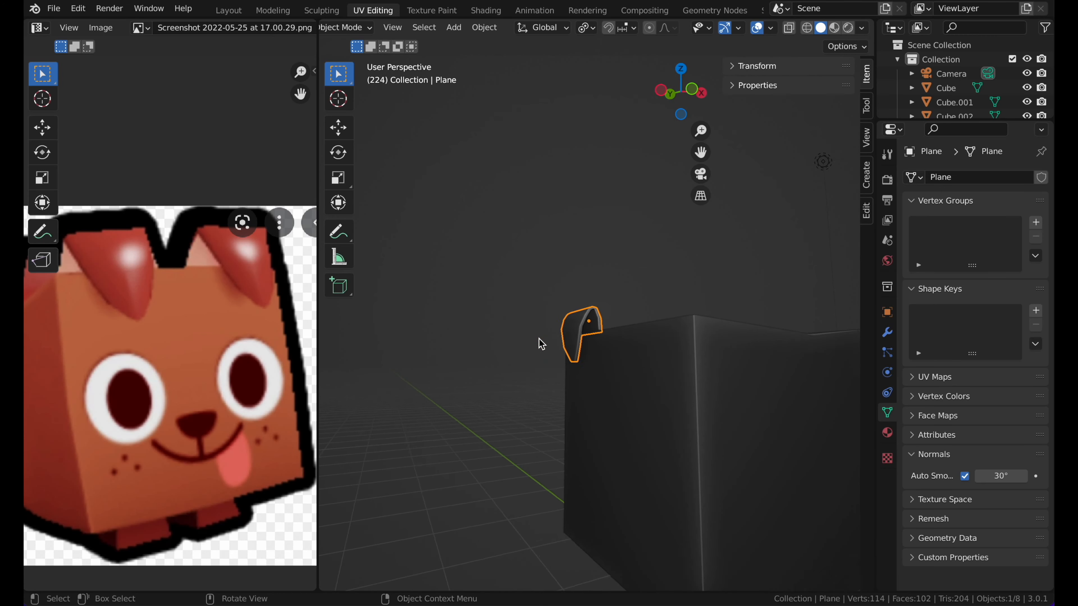
scroll(539, 339, "left", 8)
scroll(539, 340, "up", 3)
scroll(541, 343, "up", 3)
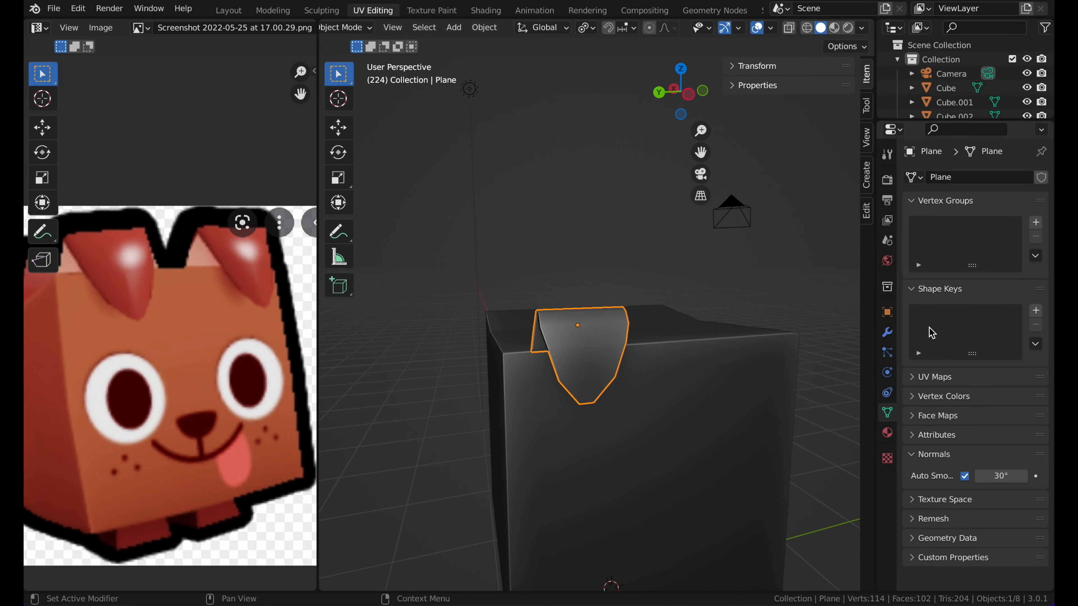
Step: Reduce the ear's Solidify thickness to 0.09 m and apply the modifier
left_click(887, 332)
scroll(658, 220, "right", 10)
scroll(657, 220, "left", 10)
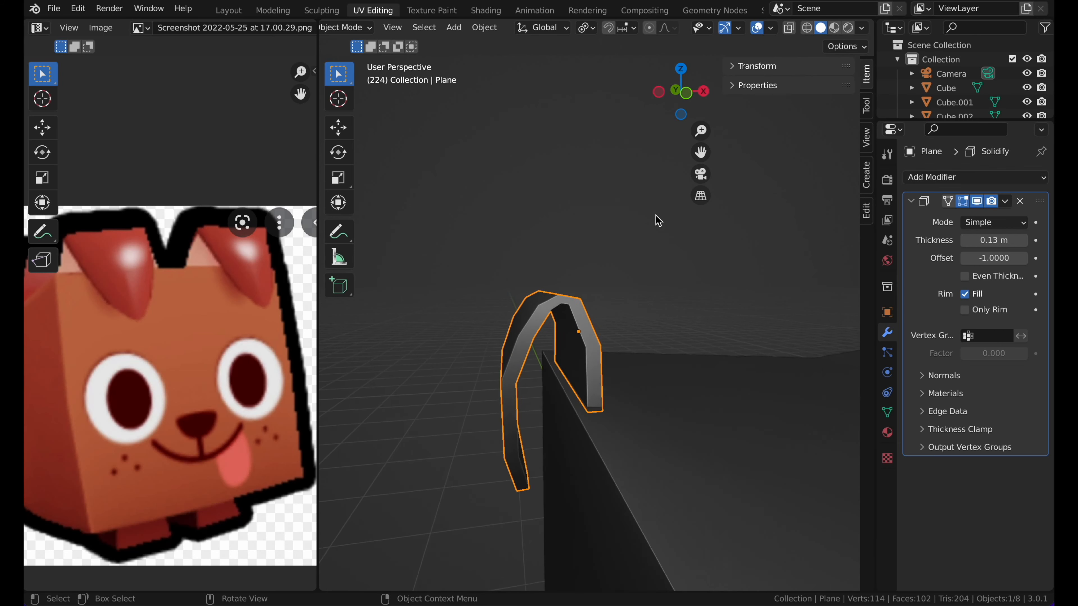
mouse_move(994, 240)
left_mouse_down()
mouse_move(1014, 240)
mouse_move(984, 240)
left_mouse_up()
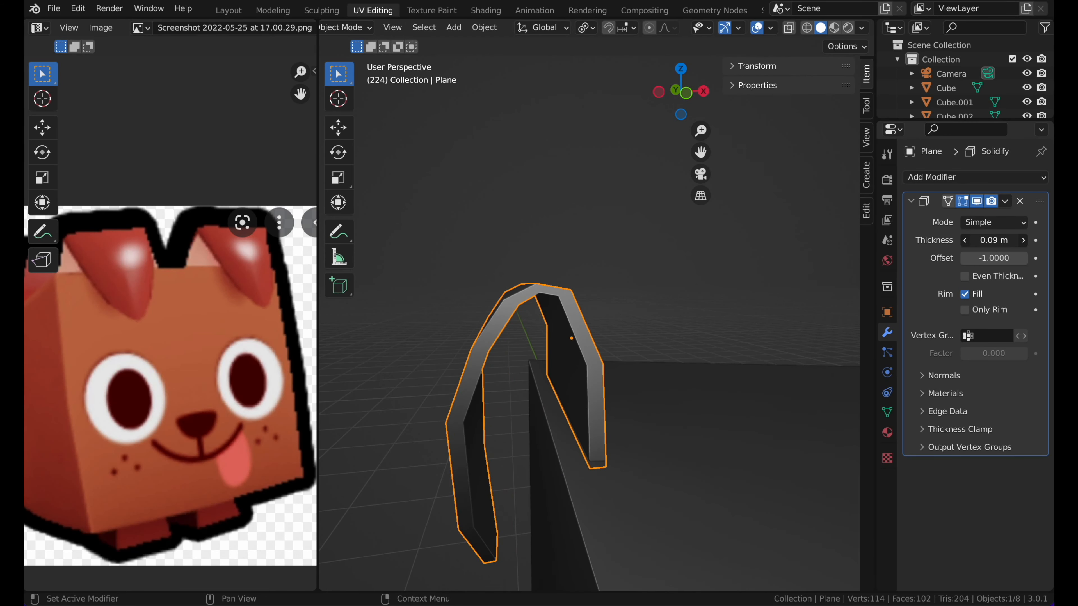
left_click(1004, 201)
left_click(992, 220)
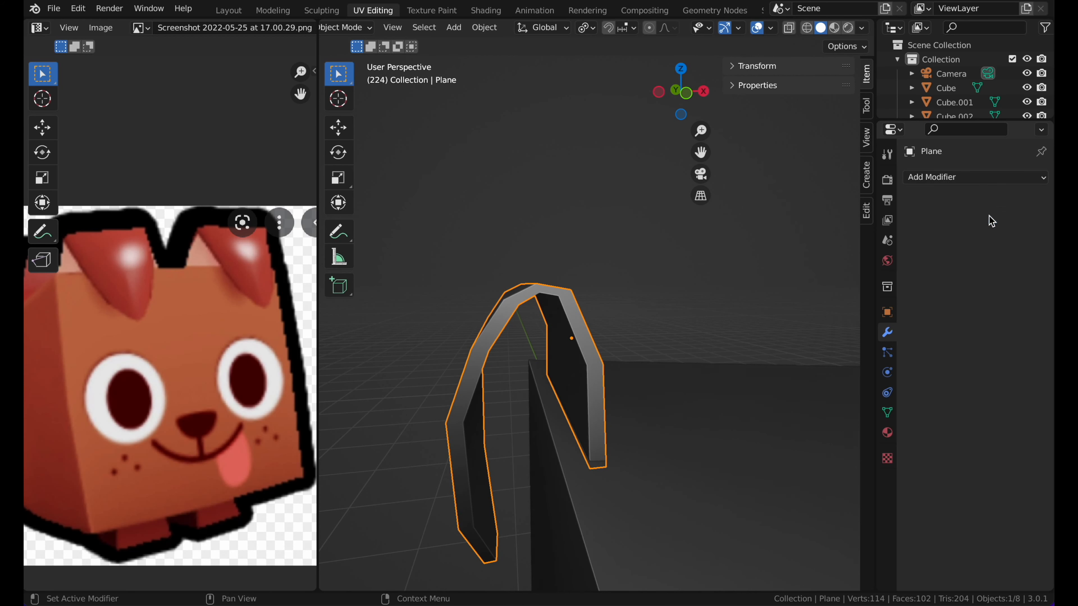
left_click(572, 230)
scroll(552, 231, "right", 10)
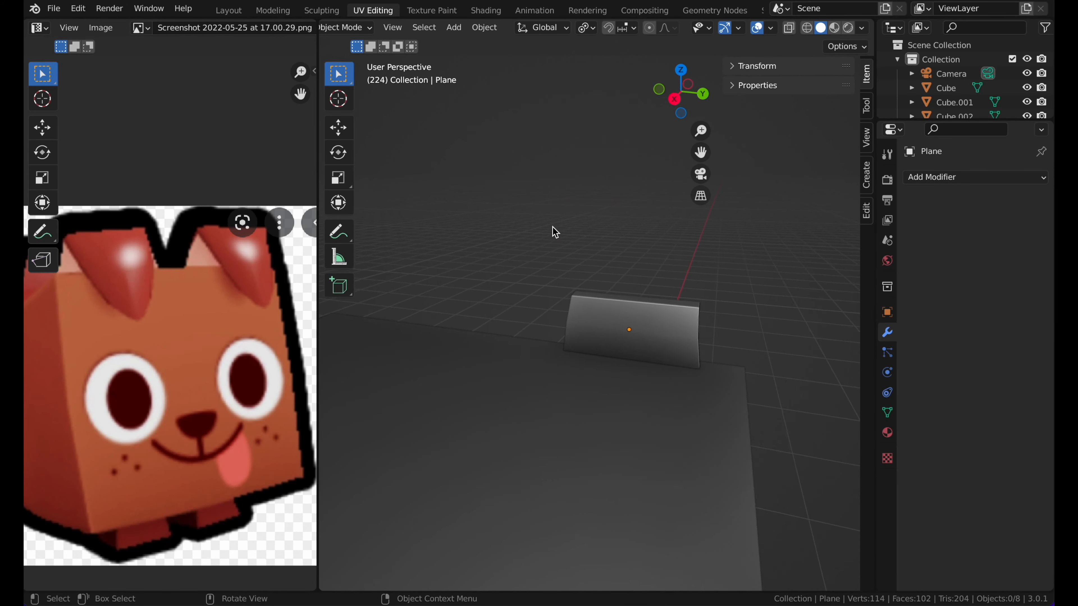
Step: Select the outer flap's centre vertices in Edit Mode and move them outwards along X in front view with proportional editing
left_click(553, 358)
key("Tab")
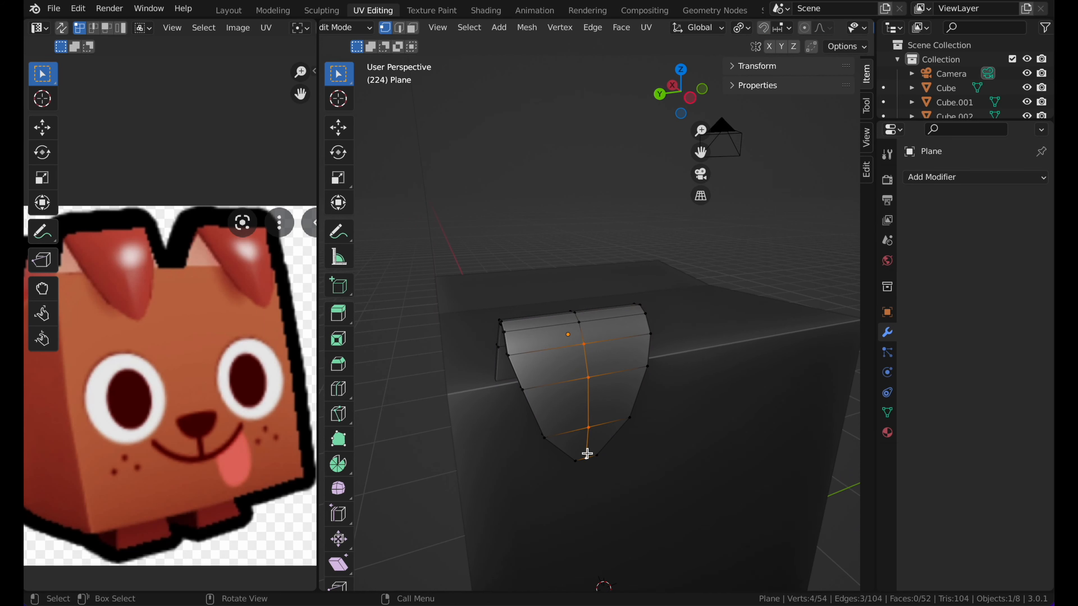
scroll(587, 454, "right", 10)
scroll(587, 453, "left", 4, "shift")
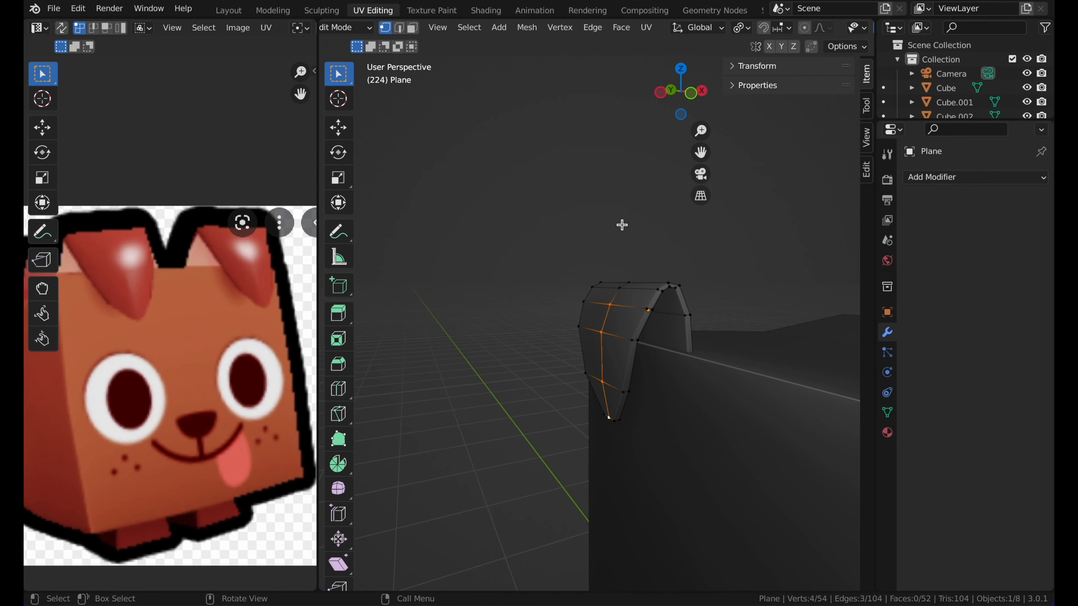
left_click(691, 93)
scroll(680, 31, "right", 5)
key("o")
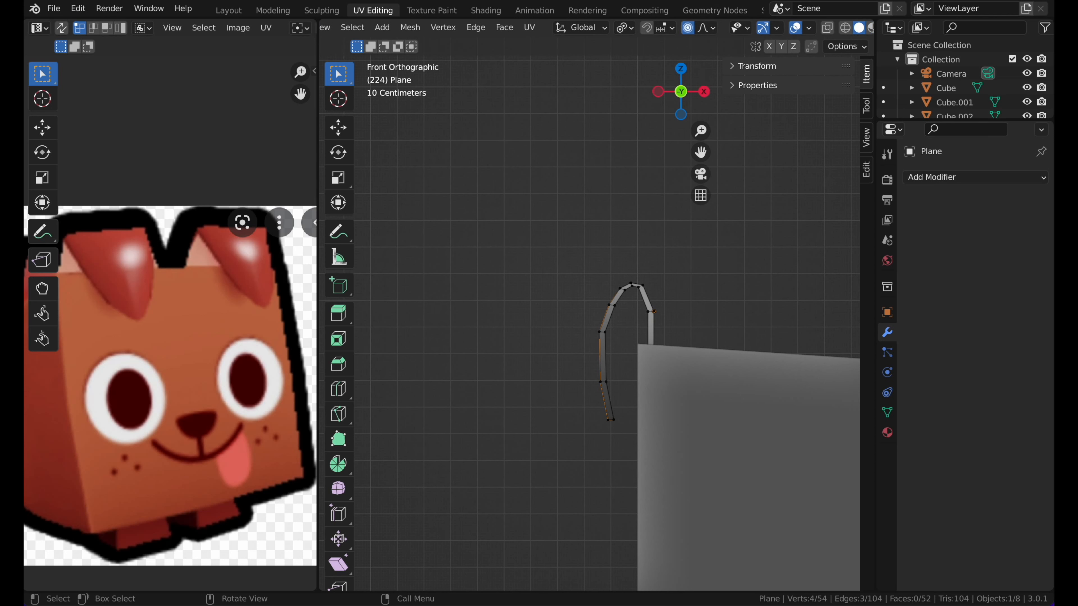
key("g")
key("y")
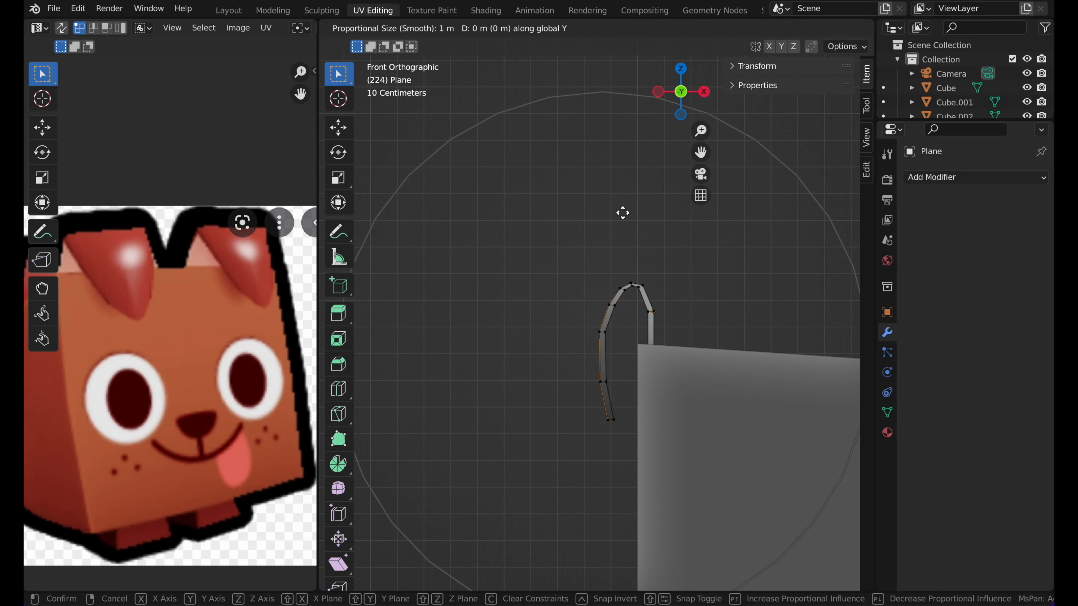
scroll(622, 212, "up", 7)
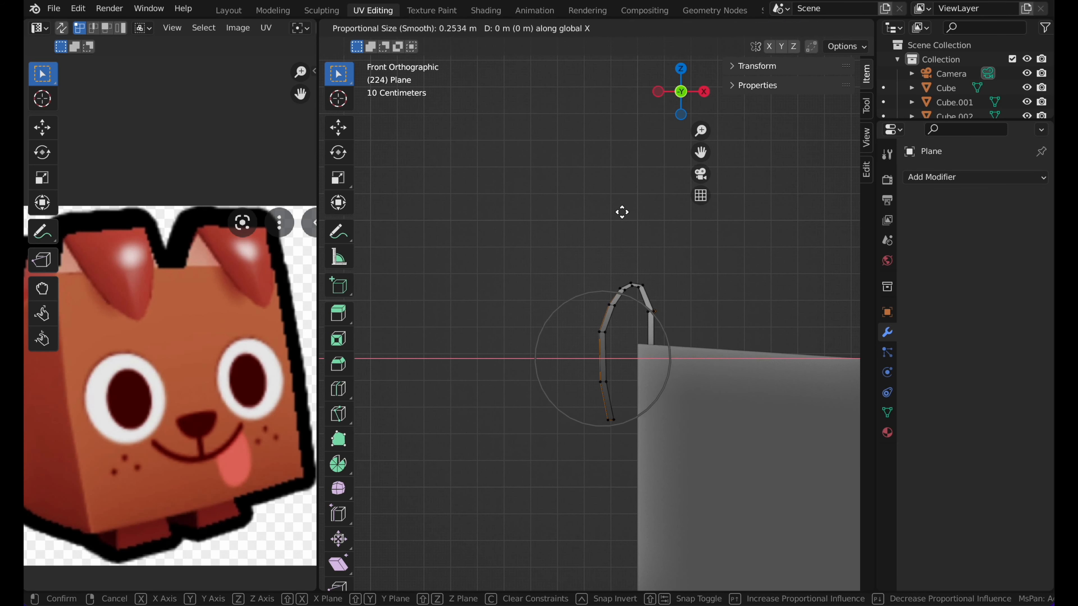
scroll(621, 212, "down", 1)
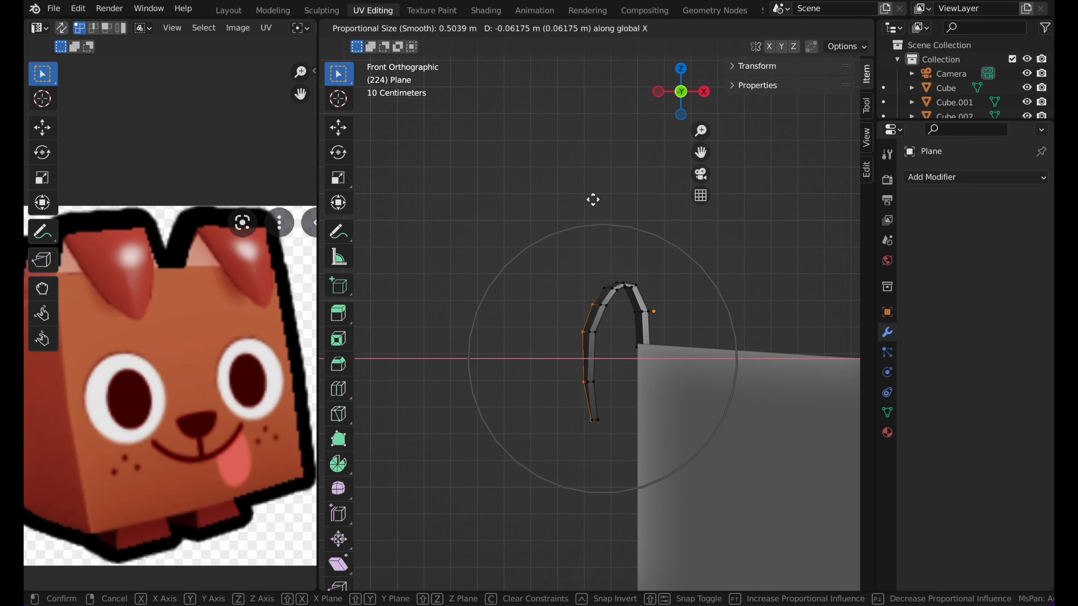
scroll(625, 273, "up", 20)
left_click(628, 273)
scroll(628, 273, "left", 10)
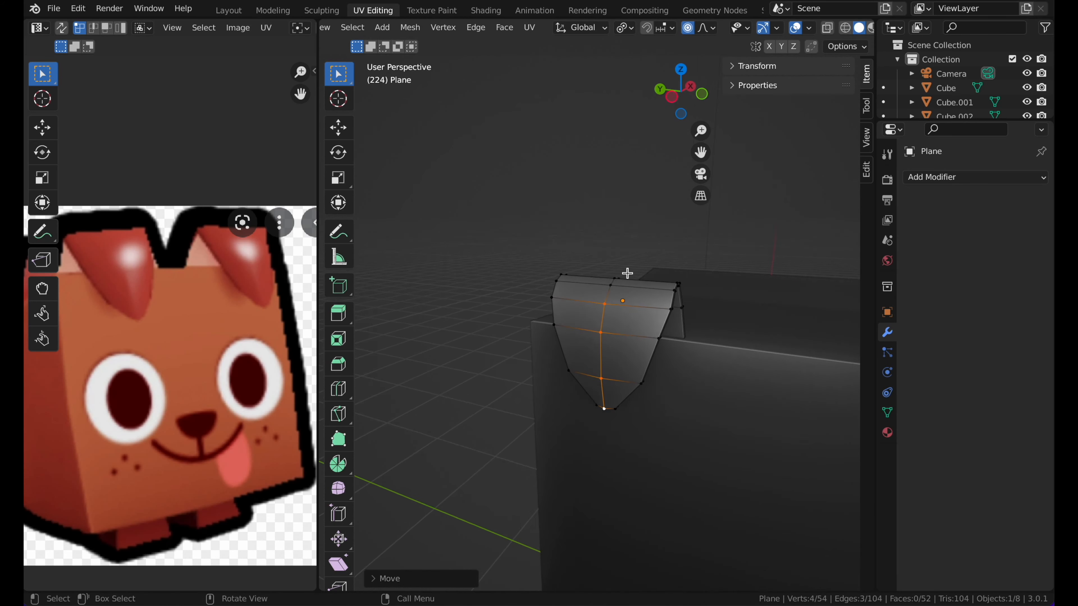
Step: Shift the four selected centre vertices of the ear's outer flap slightly outwards along X
key("Tab")
scroll(628, 274, "down", 5)
scroll(629, 274, "right", 5)
key("Tab")
scroll(627, 273, "right", 3)
key("g")
key("x")
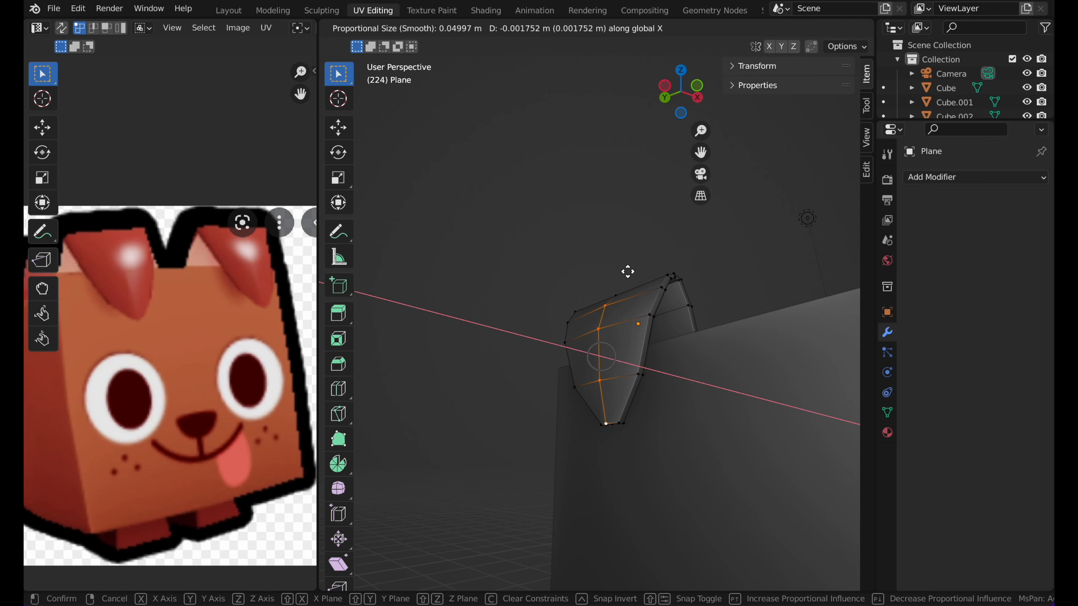
left_click(628, 272)
Step: Deselect the flap's tip vertex and push the remaining three centre vertices outwards along X with proportional editing
scroll(628, 272, "up", 5)
scroll(627, 272, "left", 4)
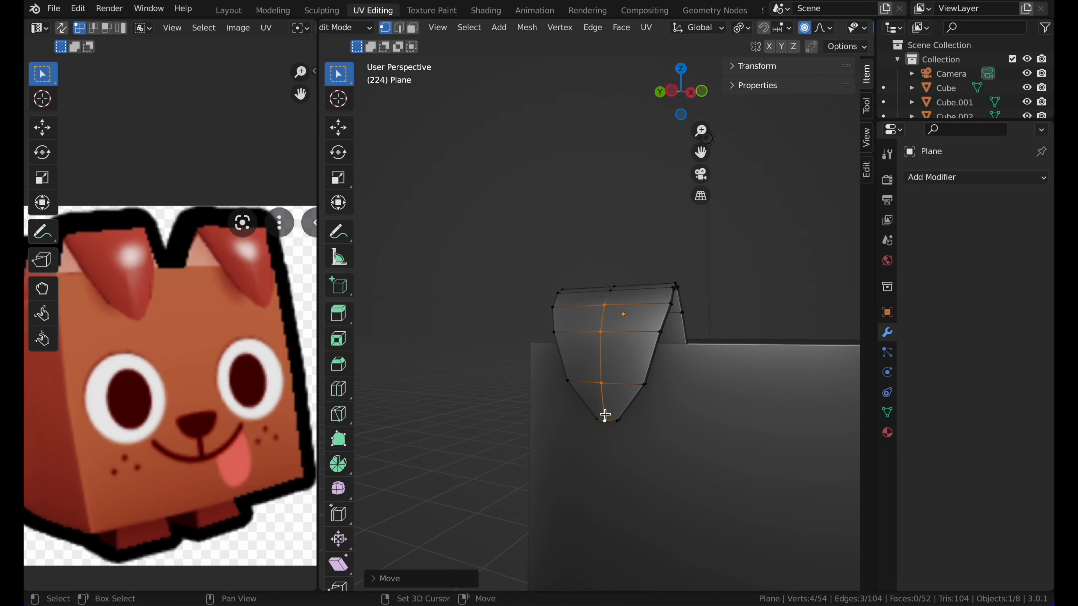
scroll(615, 353, "right", 2)
key("g")
key("x")
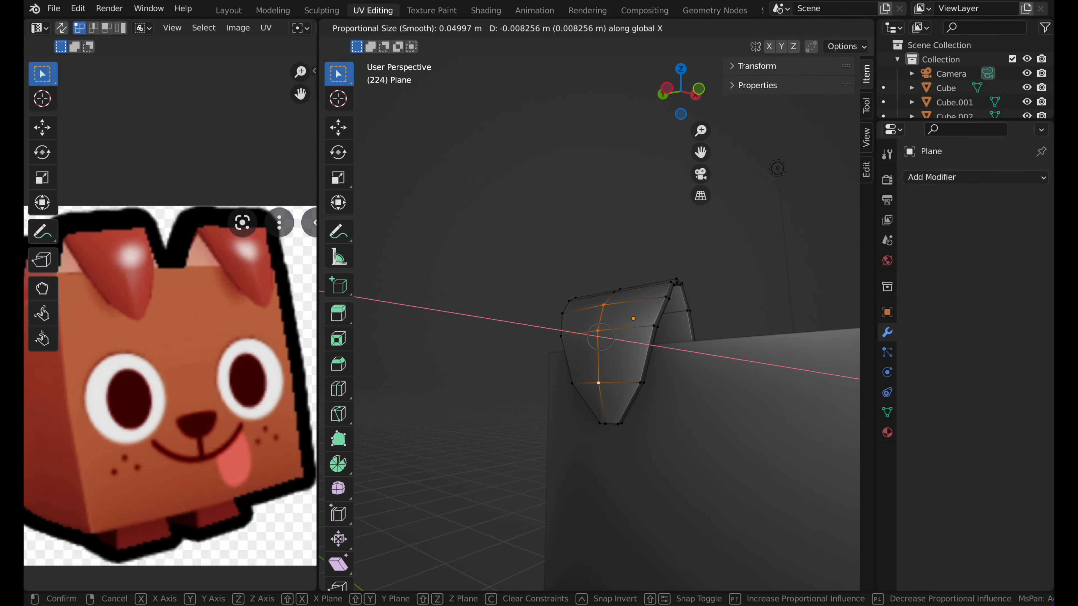
left_click(614, 354)
key("Tab")
scroll(621, 327, "left", 6)
scroll(621, 327, "up", 4)
key("Tab")
key("Tab")
scroll(624, 299, "left", 5)
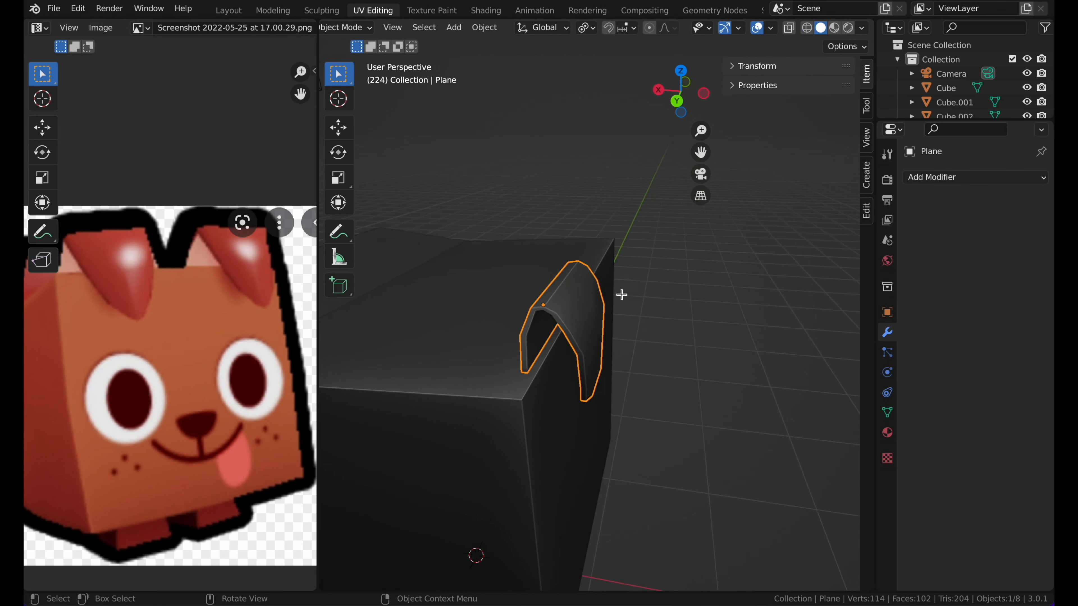
Step: Add the centre vertex near the fold to the selection and move all four about 0.024 m outwards along X
key("Tab")
scroll(622, 295, "left", 5)
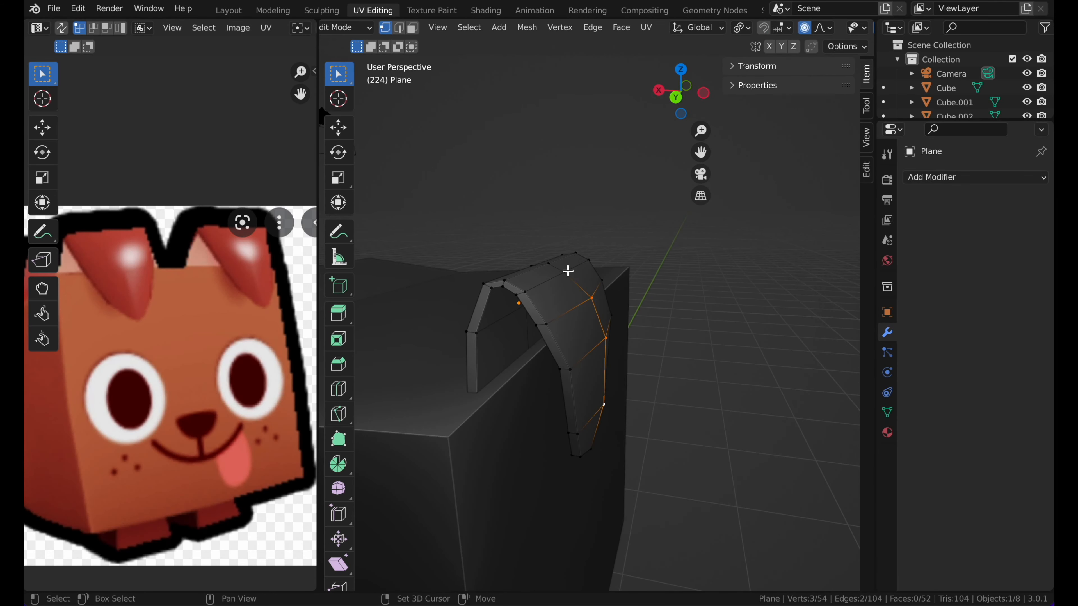
key("g")
key("x")
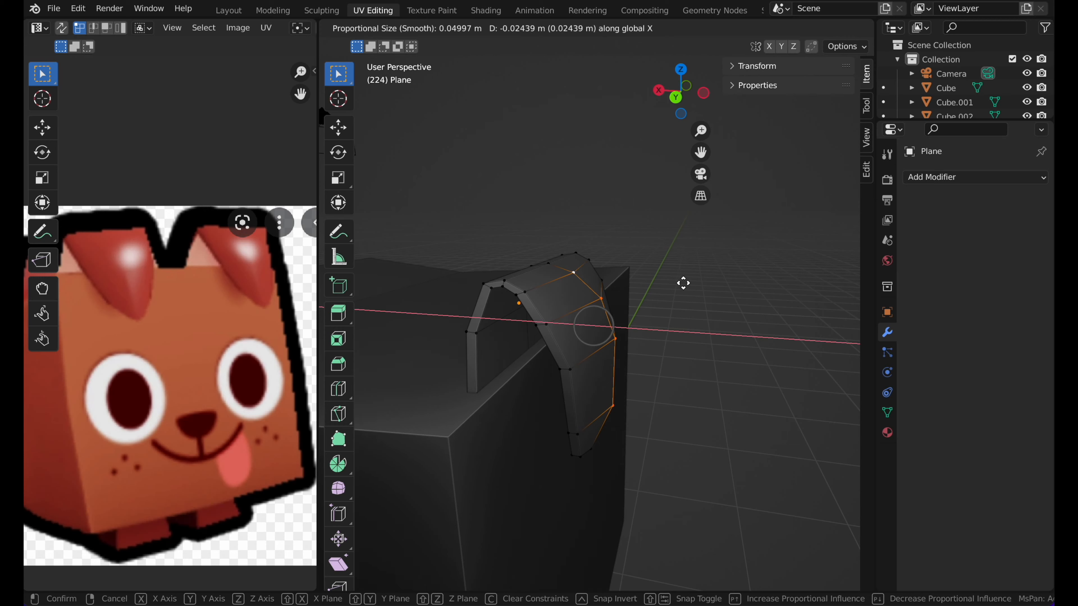
left_click(684, 283)
scroll(683, 283, "left", 10)
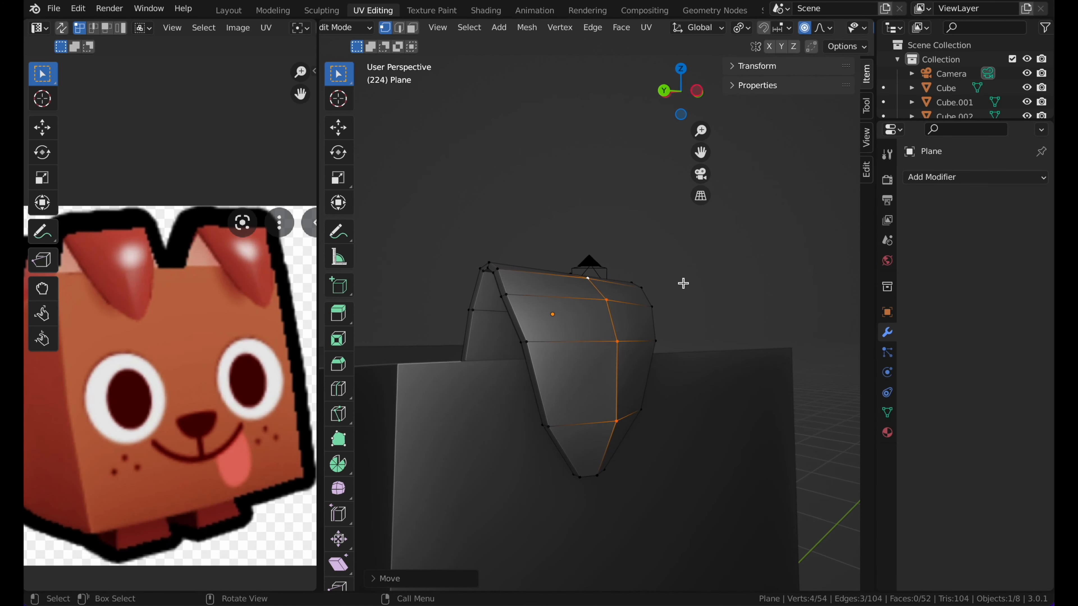
key("g")
key("x")
left_click(682, 283)
Step: Lower the centre vertex on the ear's fold about 0.01 m along Z and adjust the neighbouring outer vertex along Z
scroll(682, 283, "left", 15)
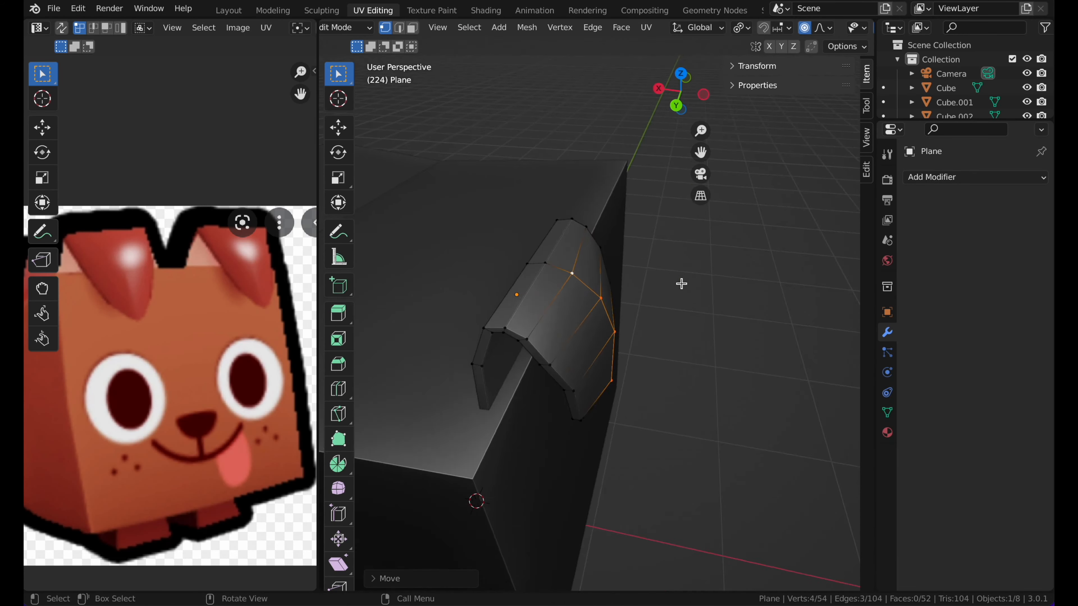
key("Tab")
key("Tab")
left_click(542, 267)
key("g")
key("z")
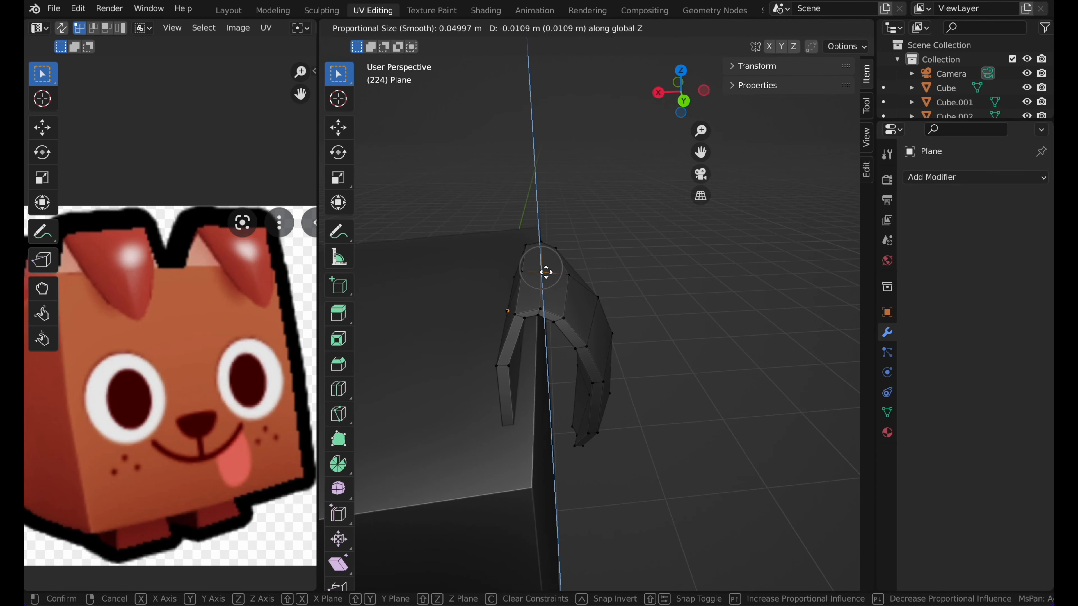
left_click(547, 271)
key("g")
key("z")
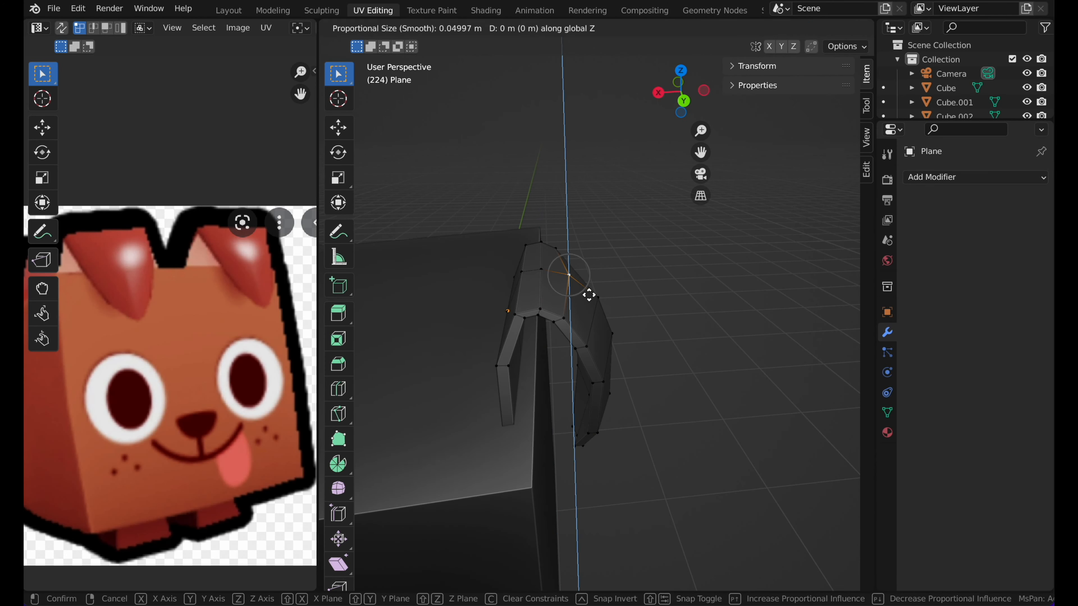
left_click(590, 298)
key("Tab")
scroll(611, 219, "right", 10)
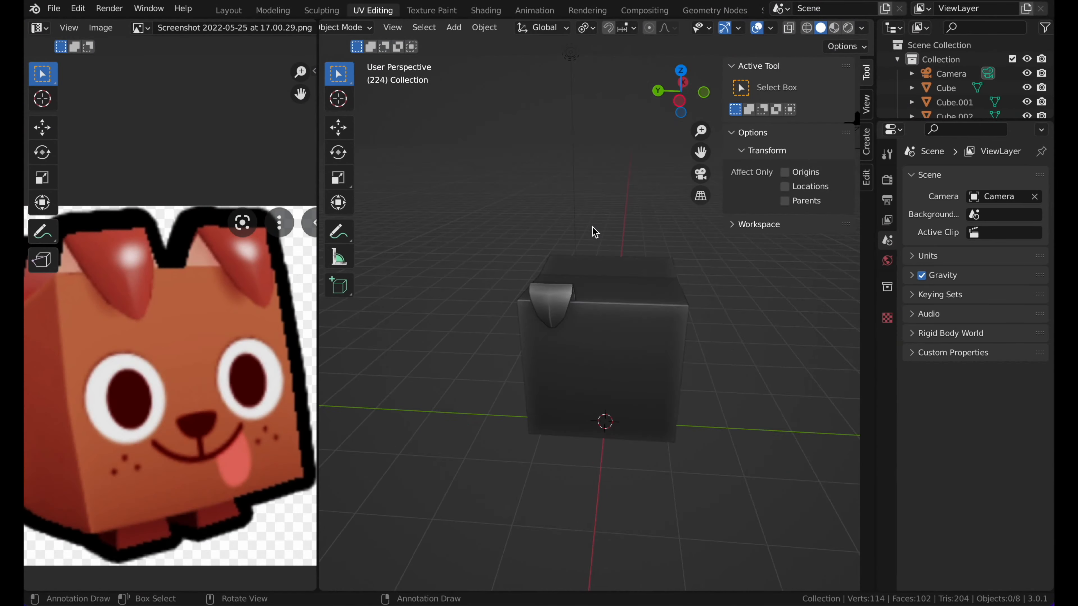
Step: Add a Mirror modifier to the ear
left_click(561, 280)
scroll(593, 236, "left", 8)
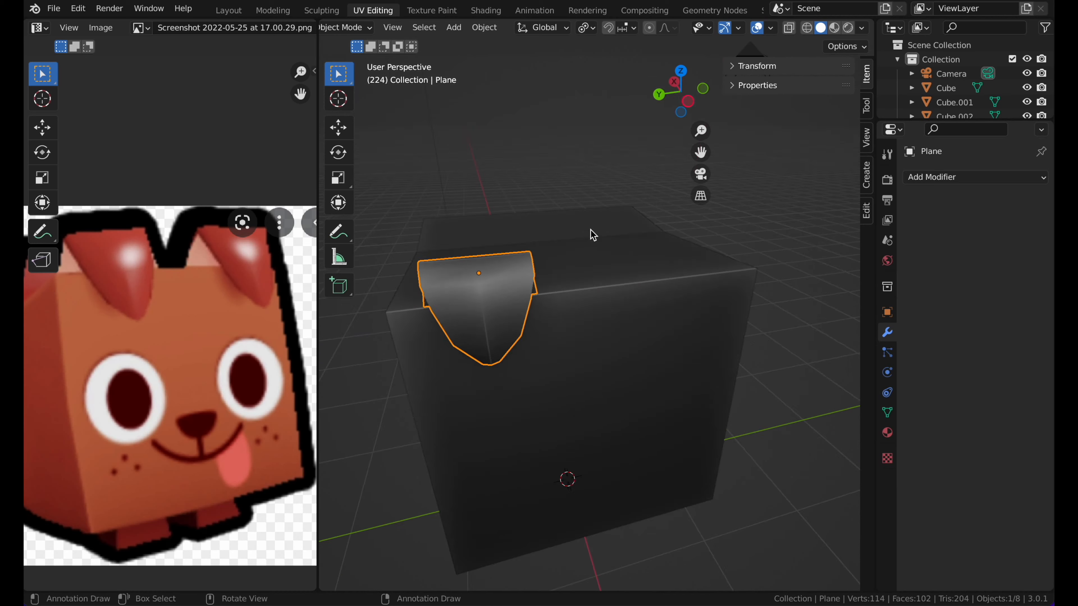
left_click(937, 177)
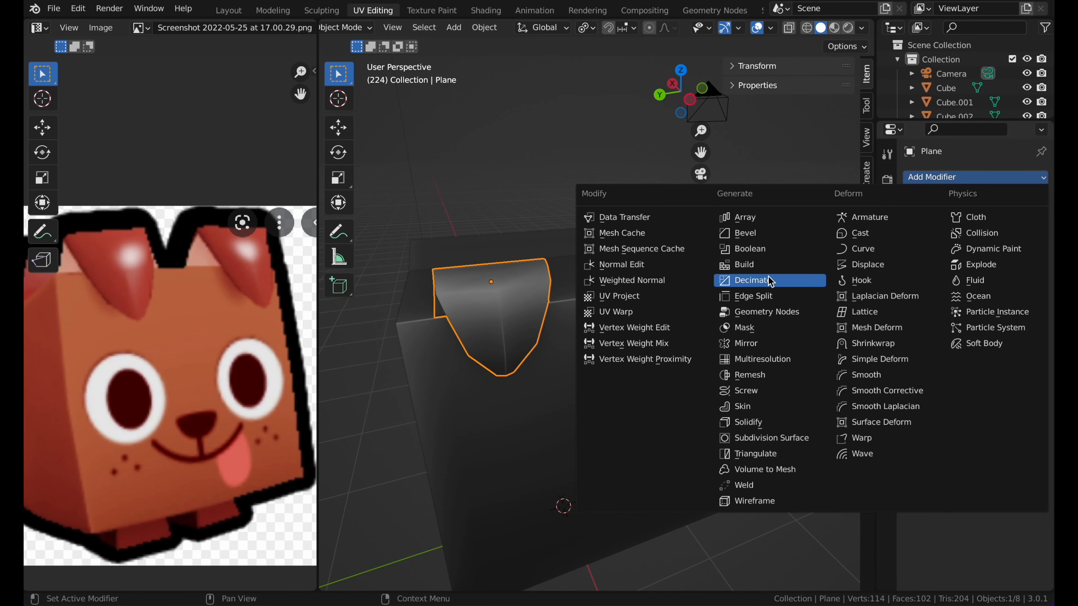
left_click(756, 343)
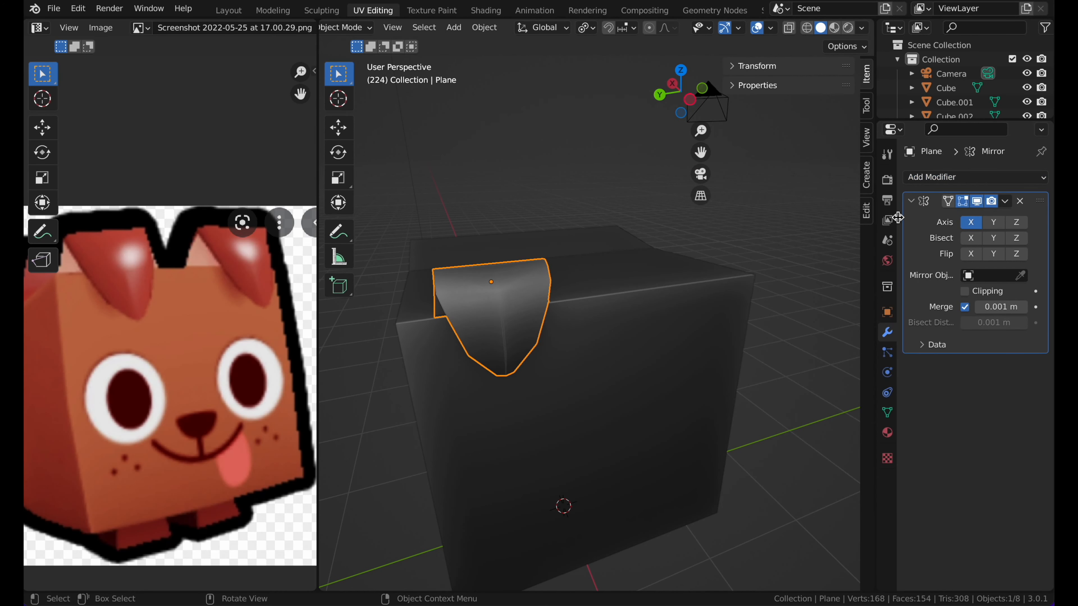
left_click(993, 225)
left_click(993, 225)
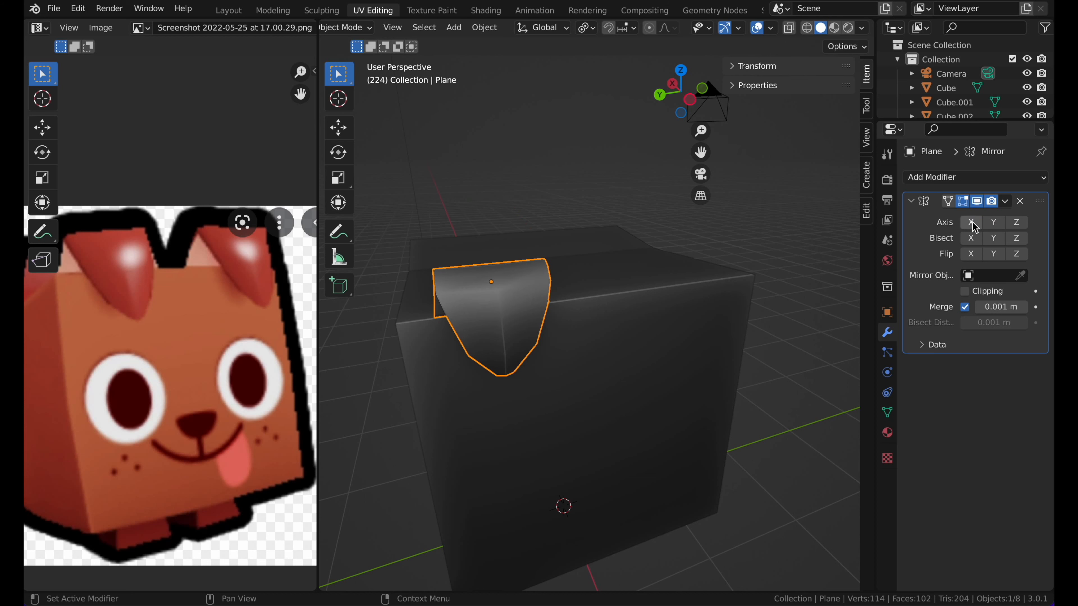
middle_click_drag(660, 244, 626, 231)
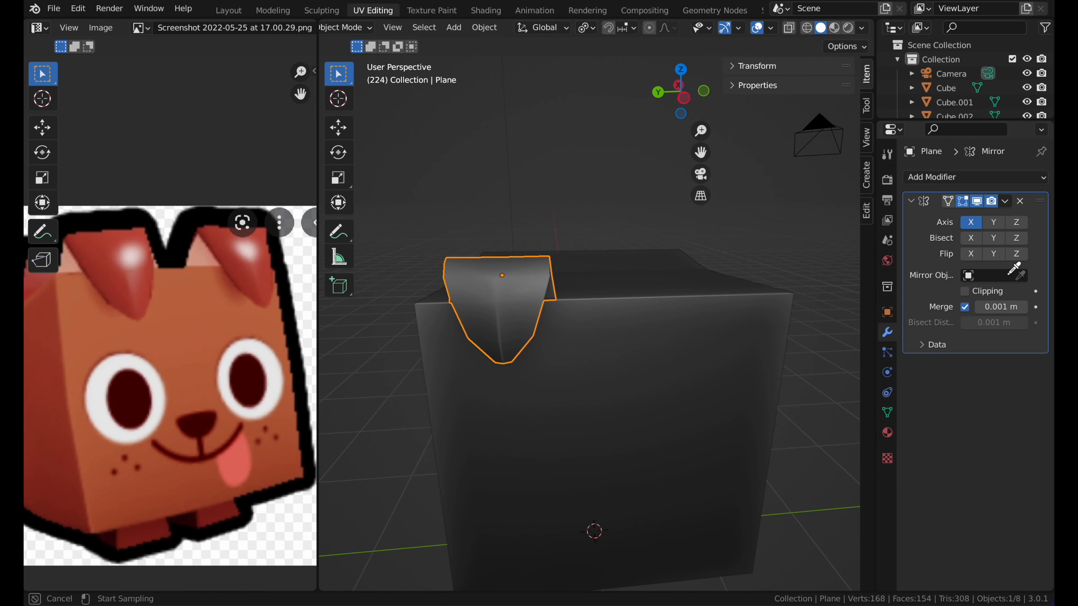
Step: Mirror the ear across the body cube on the Y axis only and apply the modifier
left_click(696, 323)
middle_click_drag(686, 320, 645, 257)
scroll(658, 252, "down", 5)
left_click(992, 222)
left_click(972, 222)
middle_click_drag(729, 319, 502, 313)
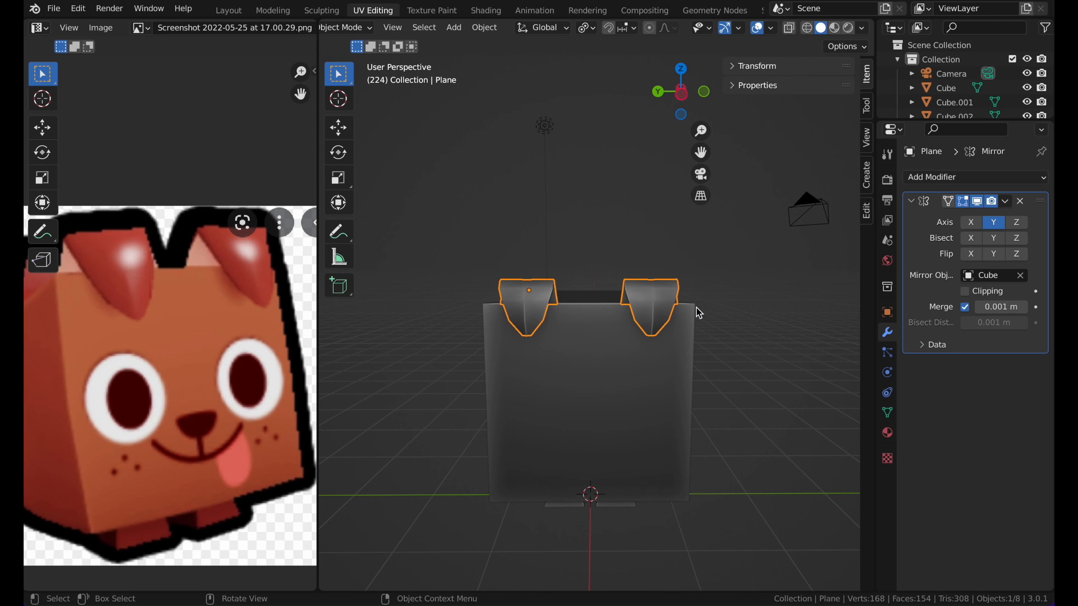
left_click(1005, 199)
left_click(945, 218)
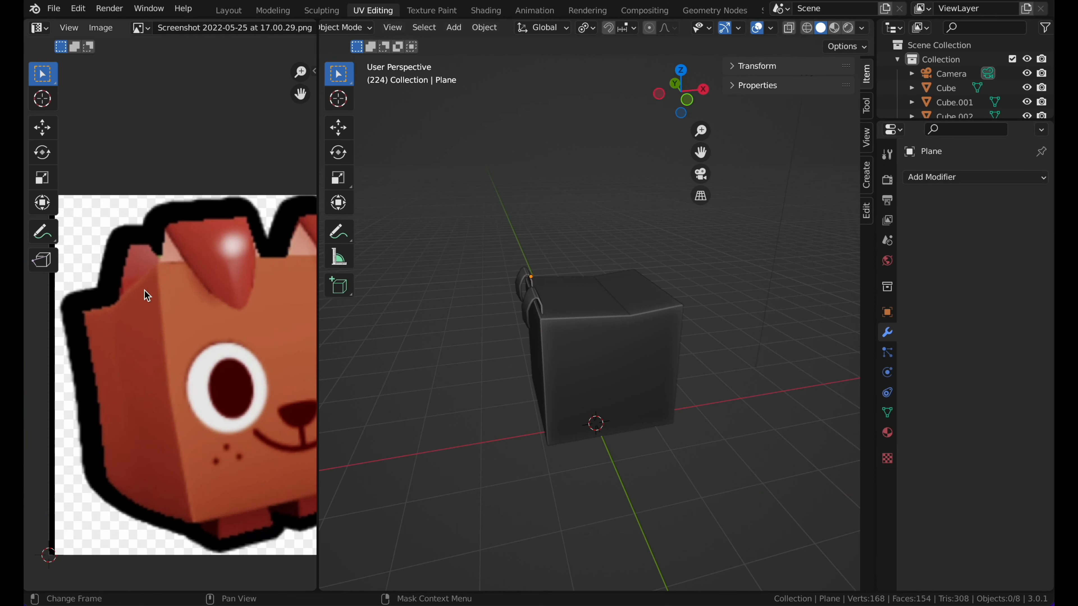
Step: Add a cube mesh to start the dog's tail, checking the tail in the reference image
scroll(169, 324, "down", 3)
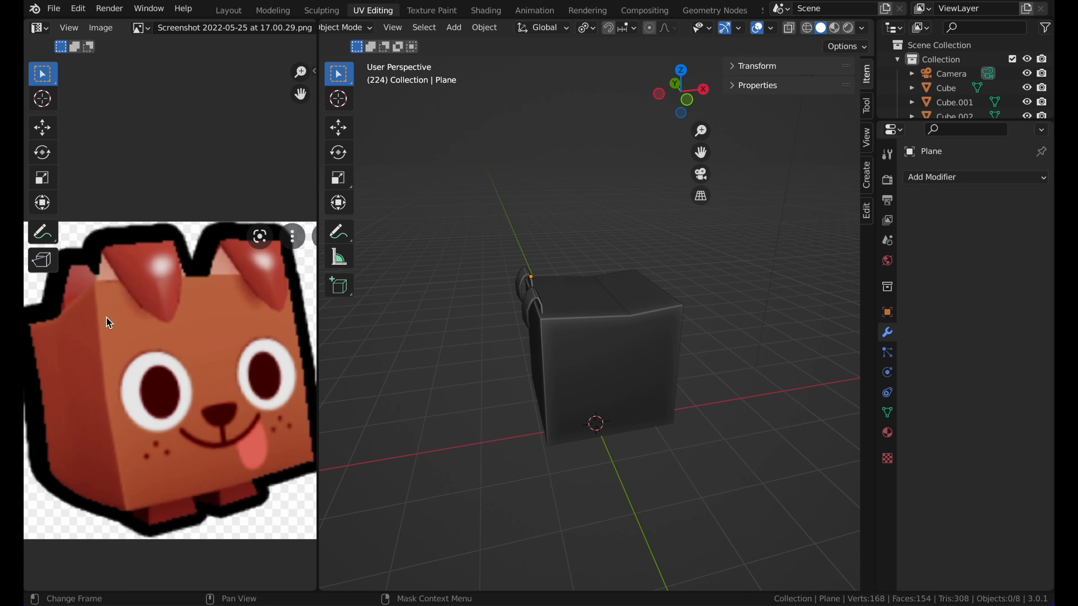
scroll(116, 293, "up", 1)
scroll(116, 293, "down", 1)
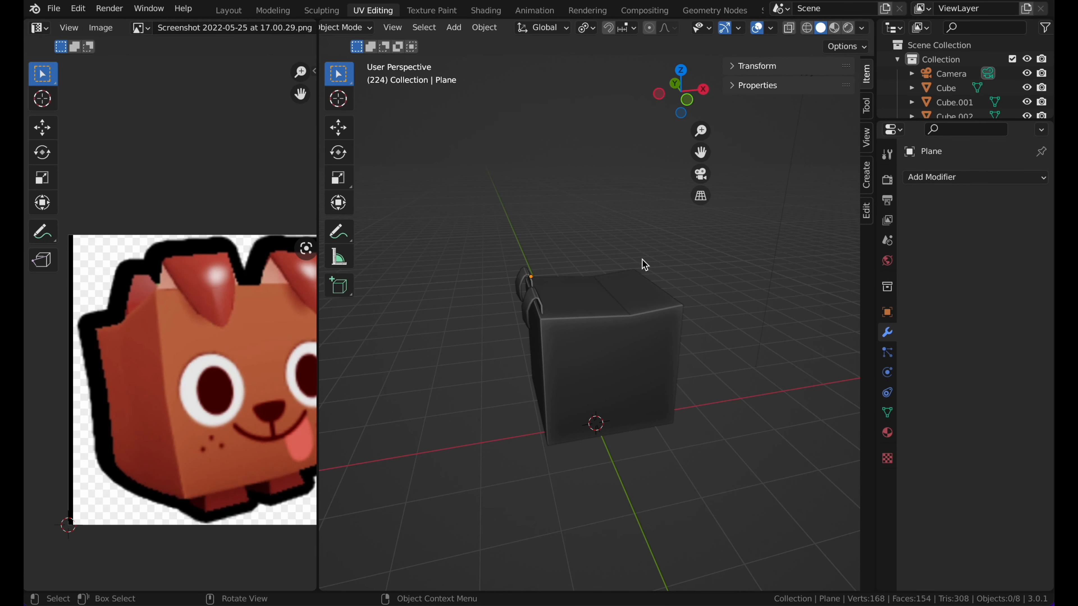
scroll(650, 264, "right", 10)
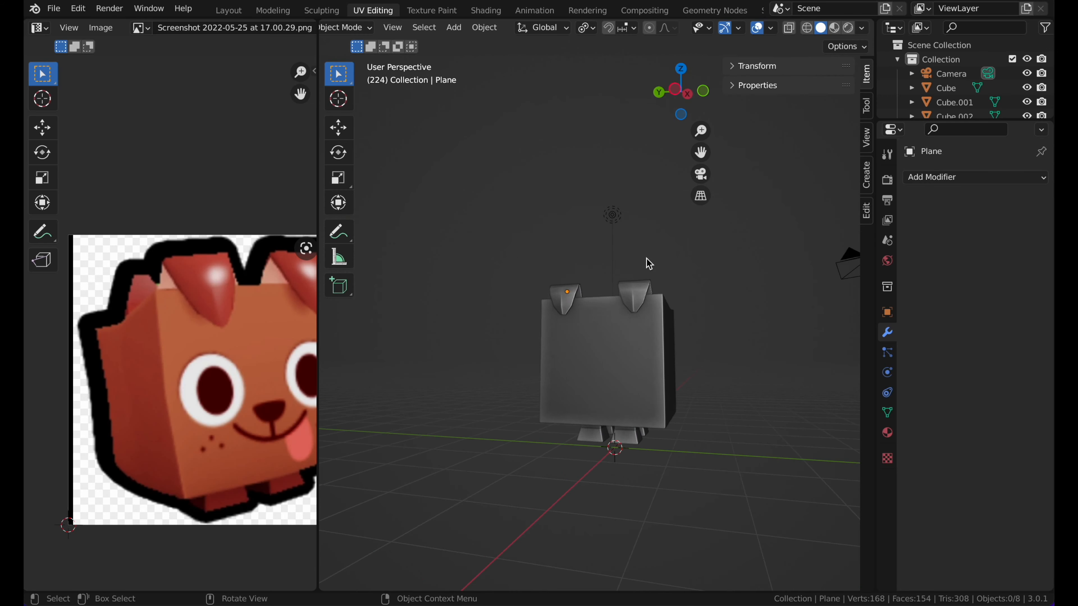
scroll(649, 264, "right", 6)
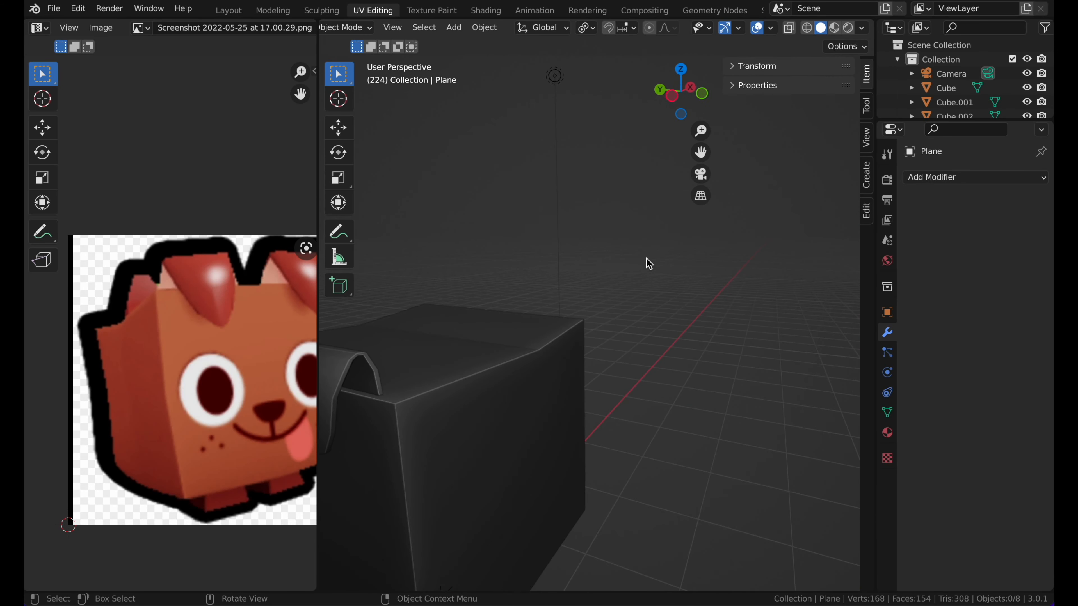
key("shift+a")
mouse_move(509, 282)
left_click(591, 299)
scroll(547, 310, "right", 3)
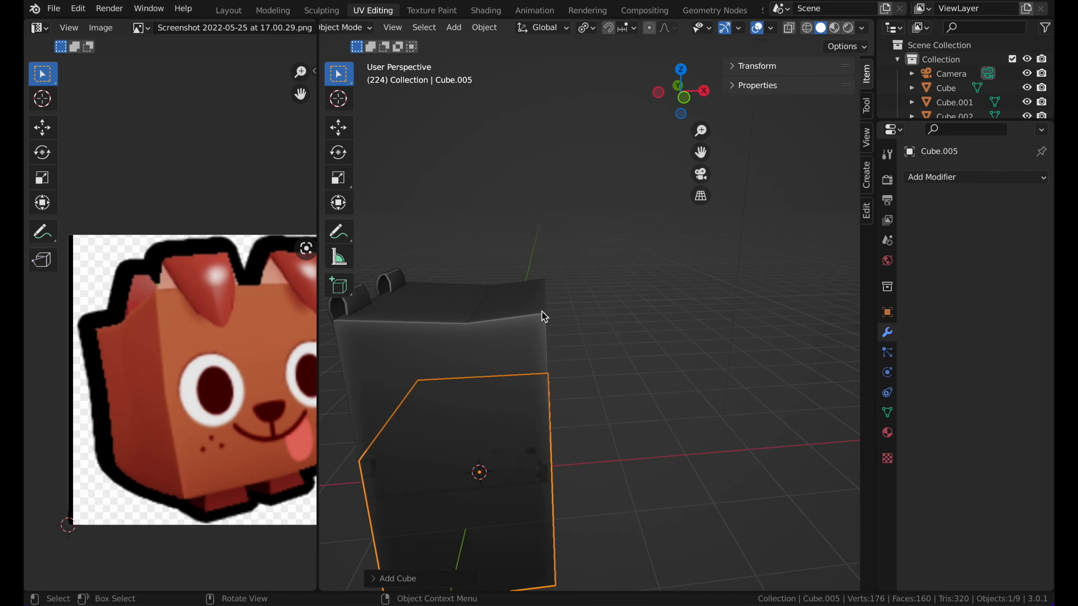
Step: Shrink the new cube and place it on top of the body near its rear end in front view
left_click(689, 106)
key("g")
left_click(539, 183)
key("s")
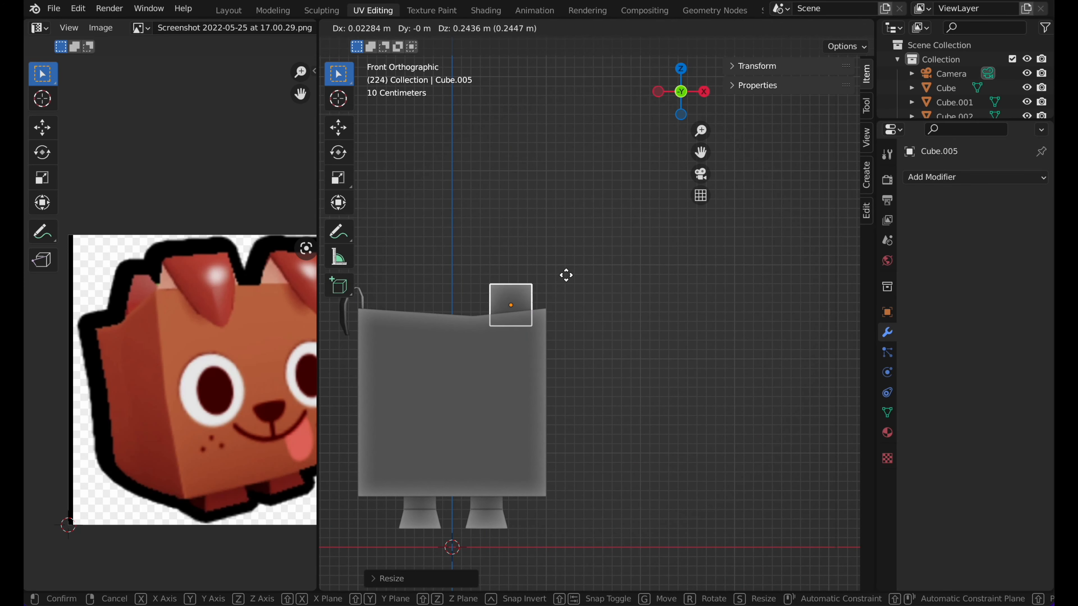
left_click(528, 283)
middle_click_drag(528, 288, 527, 291)
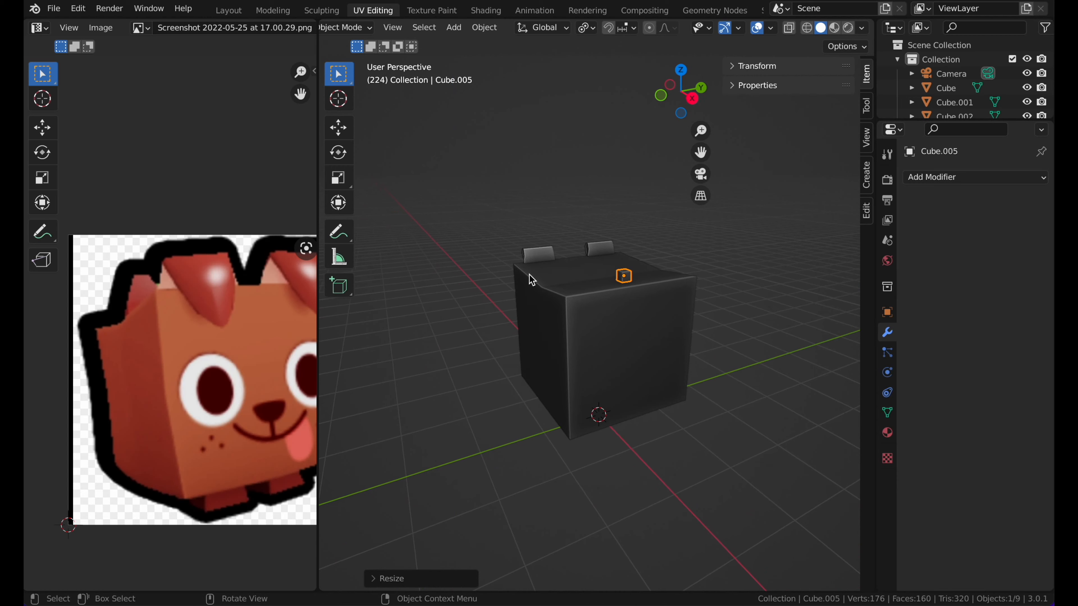
Step: Resize the tail cube in right view to slightly narrower than an ear and raise it along Z above the body's top
left_click(700, 95)
scroll(571, 223, "right", 3, "shift")
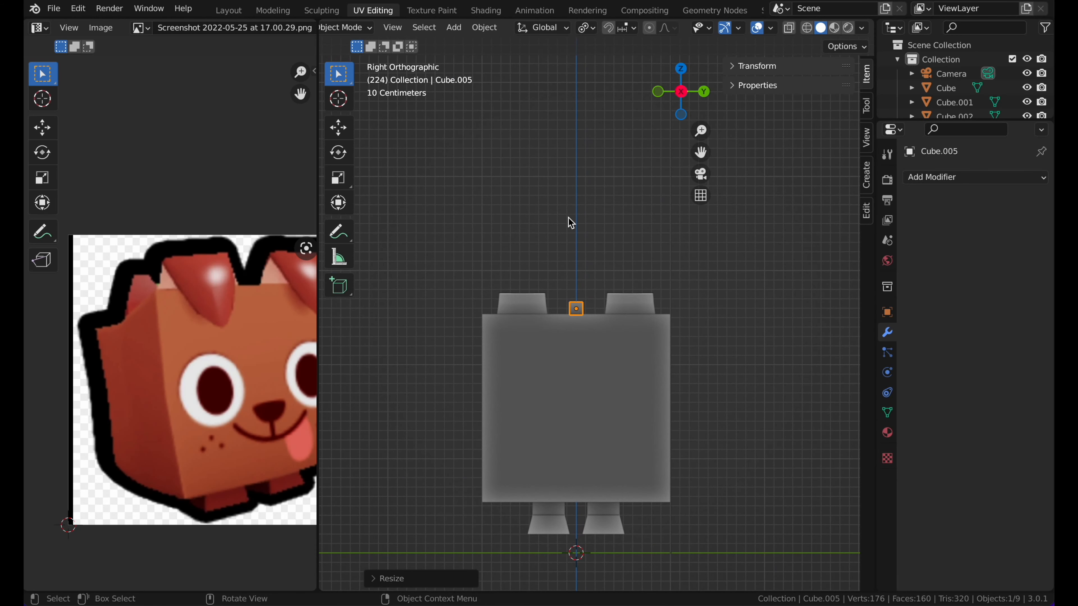
key("s")
left_click(356, 548)
key("s")
left_click(661, 277)
key("g")
key("z")
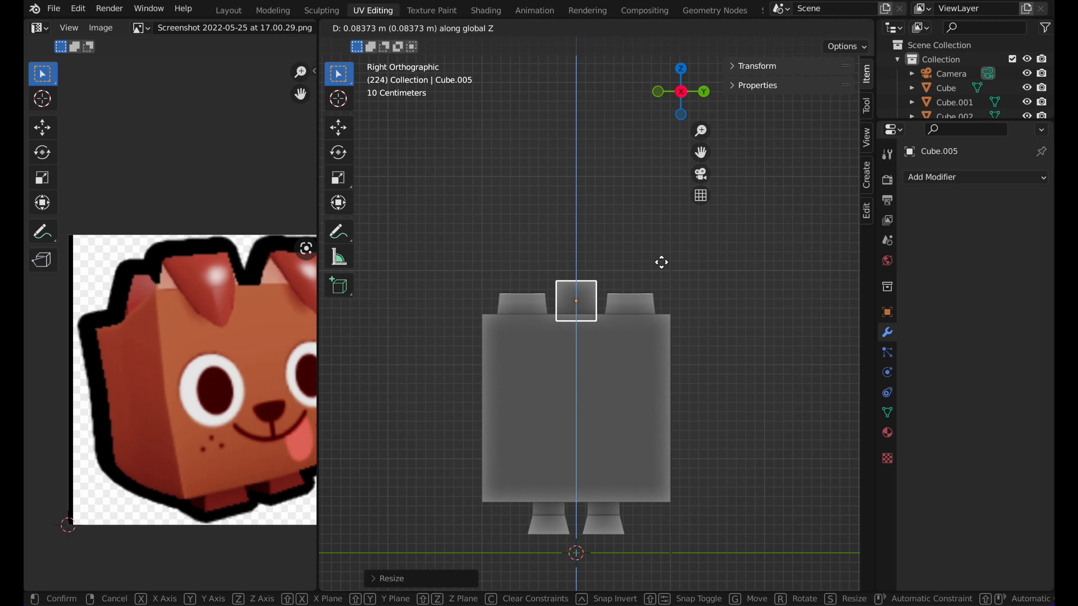
left_click(662, 258)
Step: Switch to wireframe shading in Edit Mode and lower the tail cube's top vertices along Z to flatten it
key("Tab")
key("z")
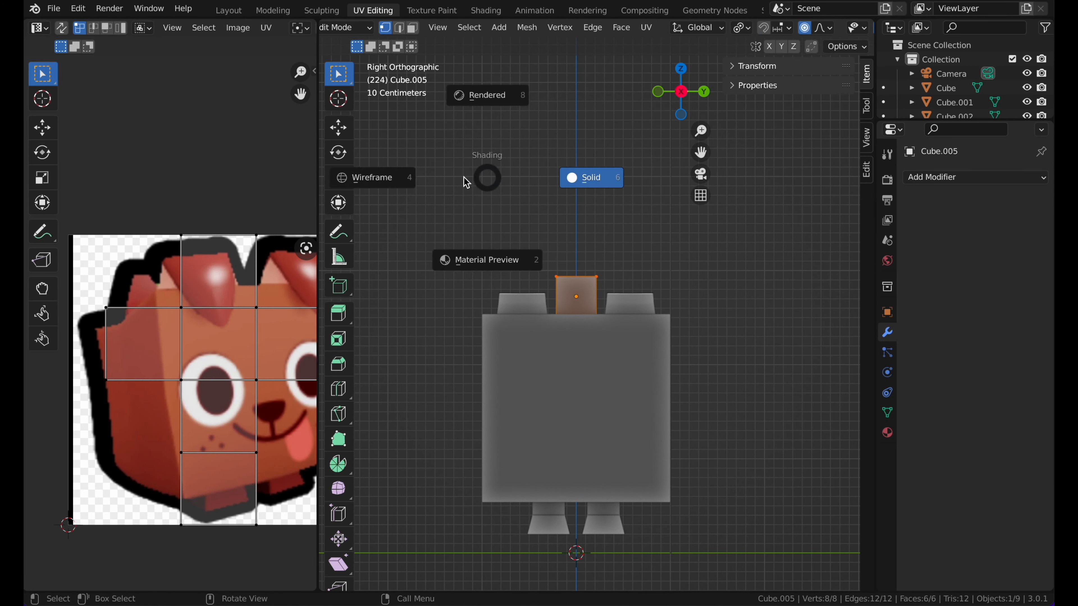
key("Escape")
key("z")
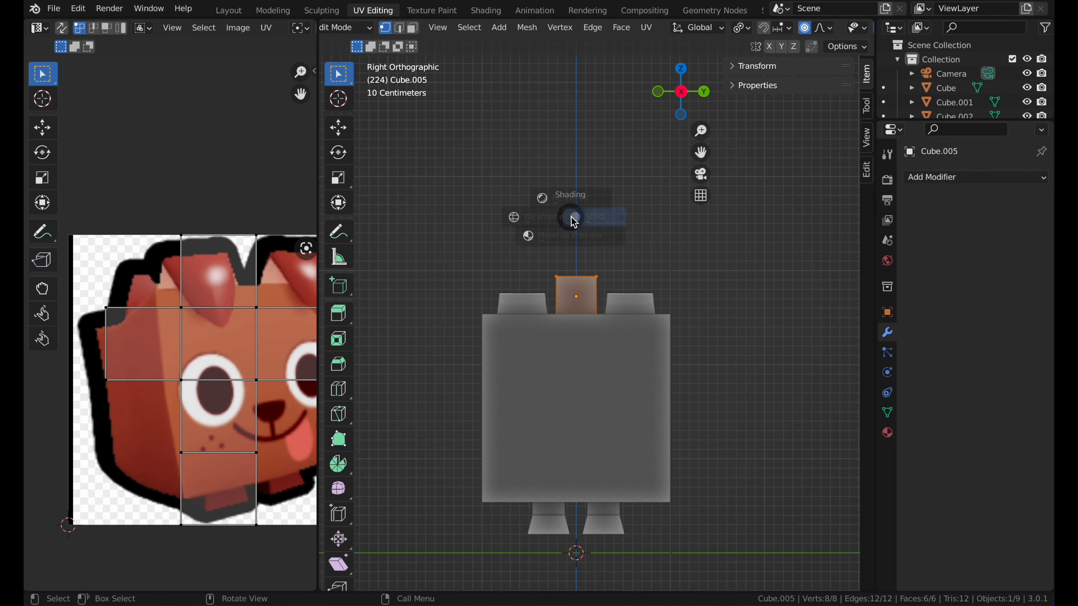
left_click(491, 221)
left_click_drag(539, 252, 614, 292)
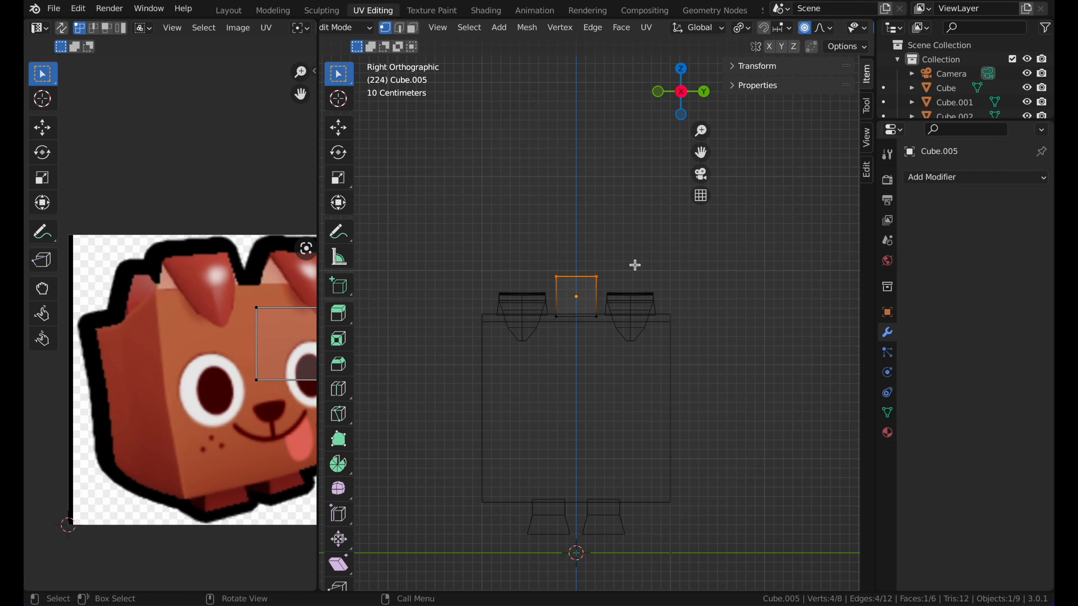
key("g")
key("z")
left_click(643, 287)
Step: Extrude the tail's top face upwards twice, scaling each new section narrower
scroll(642, 281, "up", 4)
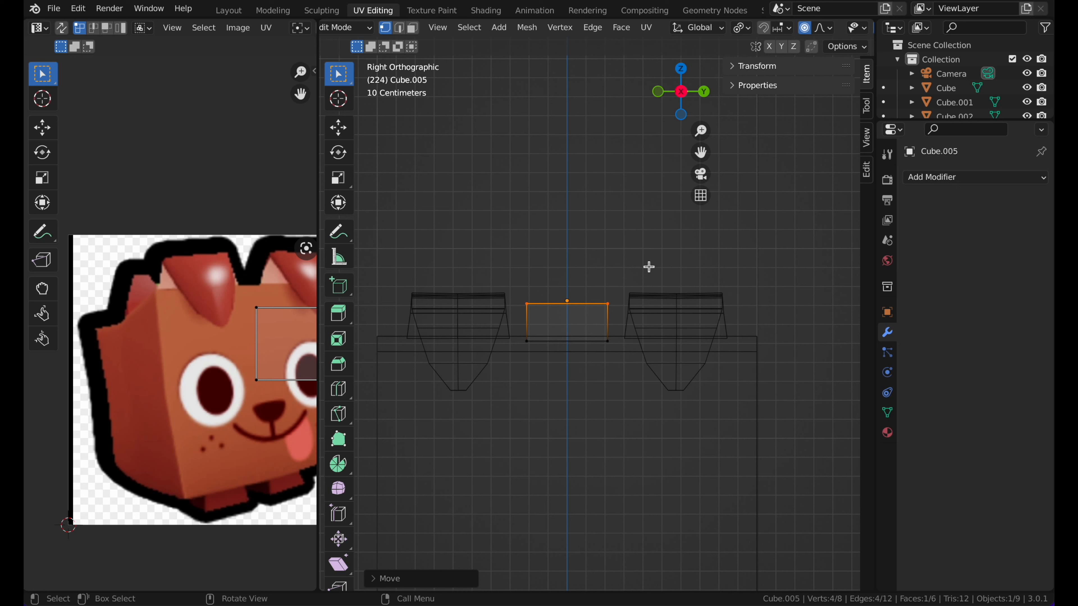
key("e")
left_click(649, 244)
key("s")
left_click(637, 237)
key("e")
left_click(630, 223)
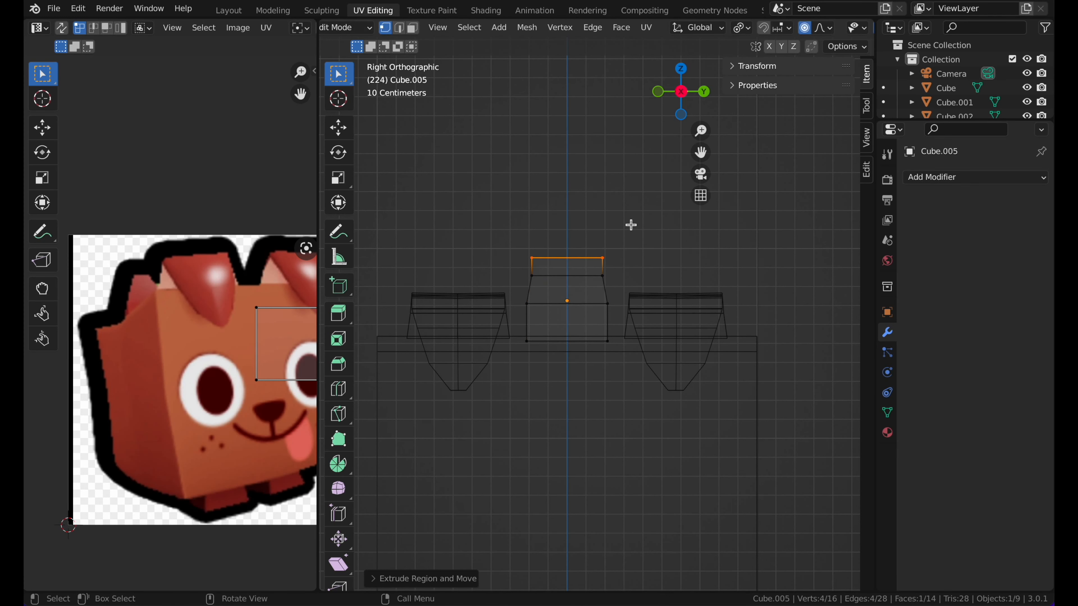
key("s")
left_click(608, 220)
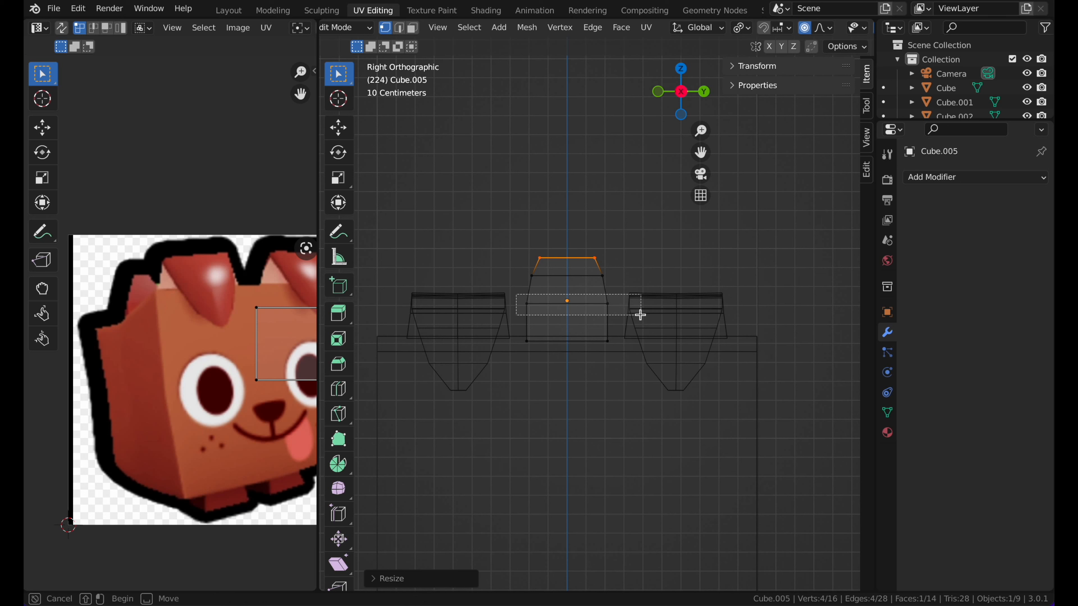
Step: Scale the tail's two middle vertex rows narrower to smooth its upward taper
left_click(573, 302)
key("s")
left_click(664, 301)
left_click(519, 272)
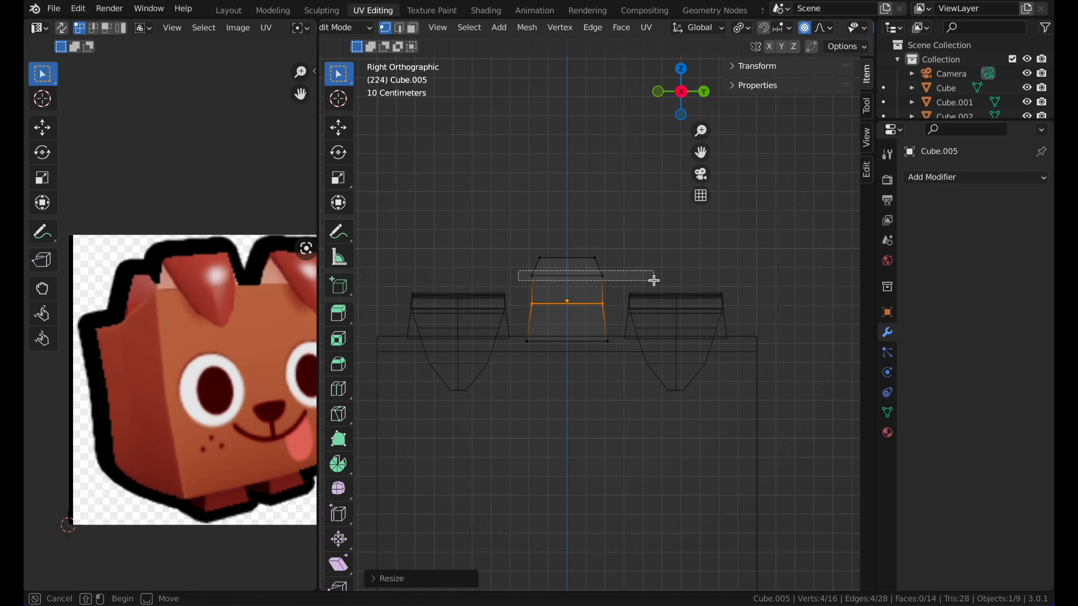
key("s")
left_click(642, 276)
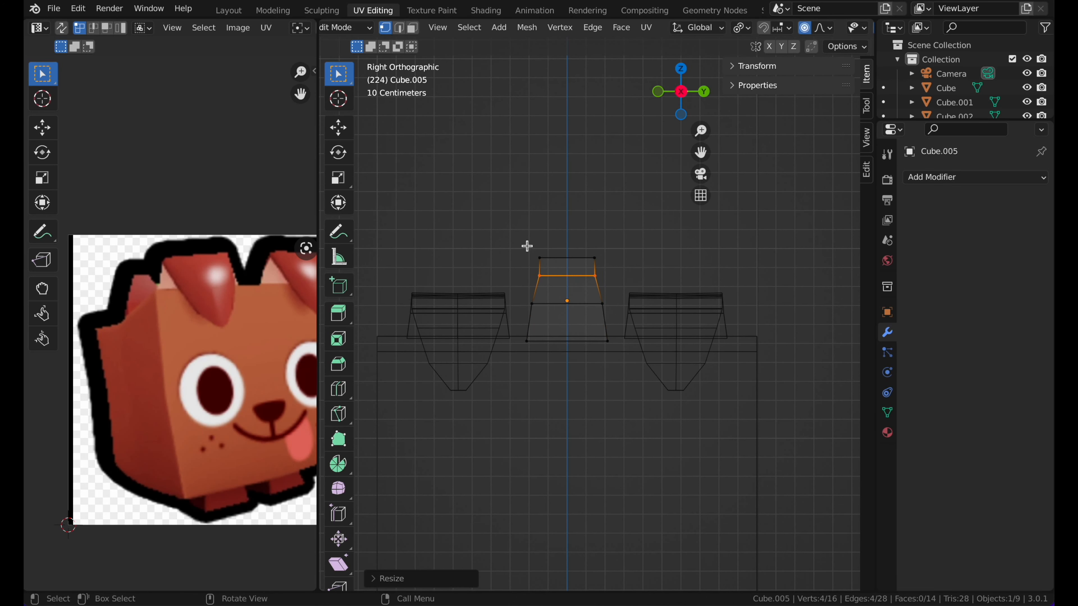
Step: Scale the tail's top vertex row to about 0.68 of its width and return to solid shading
left_click(595, 258)
key("s")
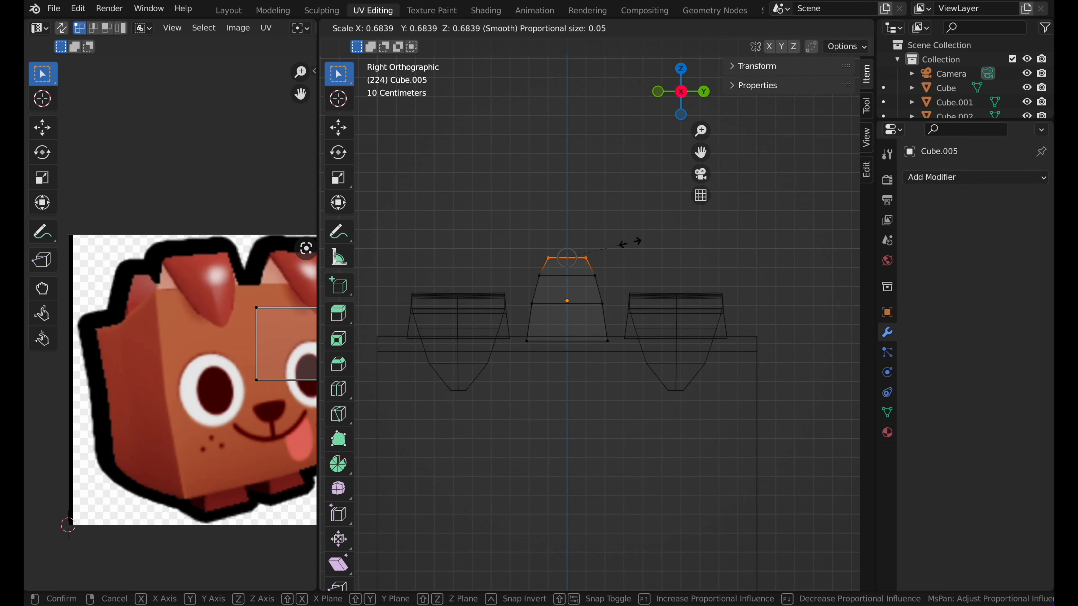
left_click(630, 243)
key("z")
left_click(688, 268)
scroll(584, 240, "right", 10)
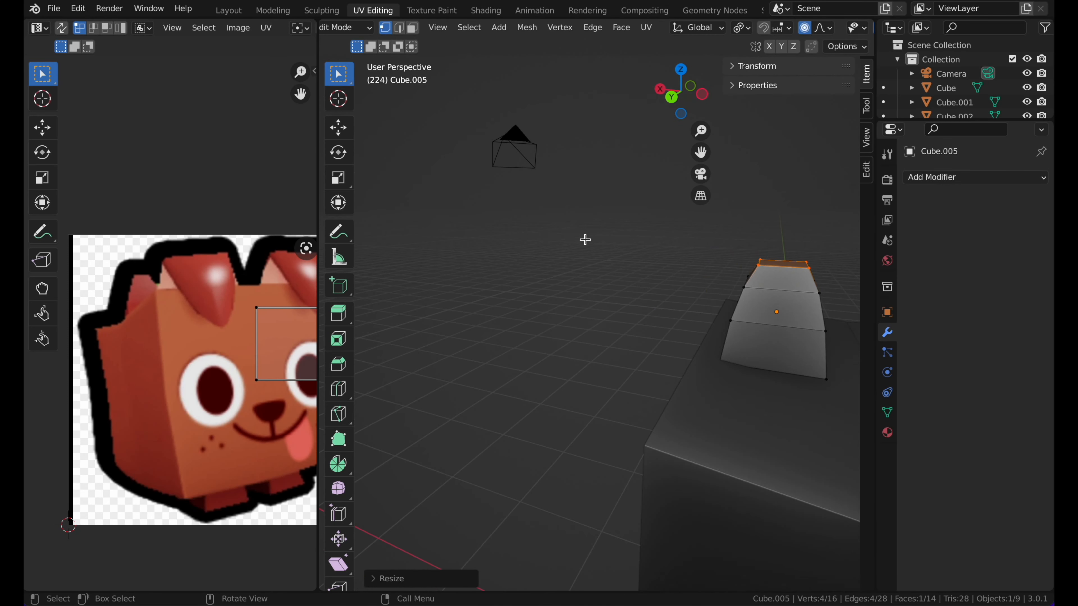
Step: Select the tail's three stacked faces toward the ears and flatten them by scaling to 0 along X
key("Tab")
scroll(585, 241, "right", 15)
key("s")
key("y")
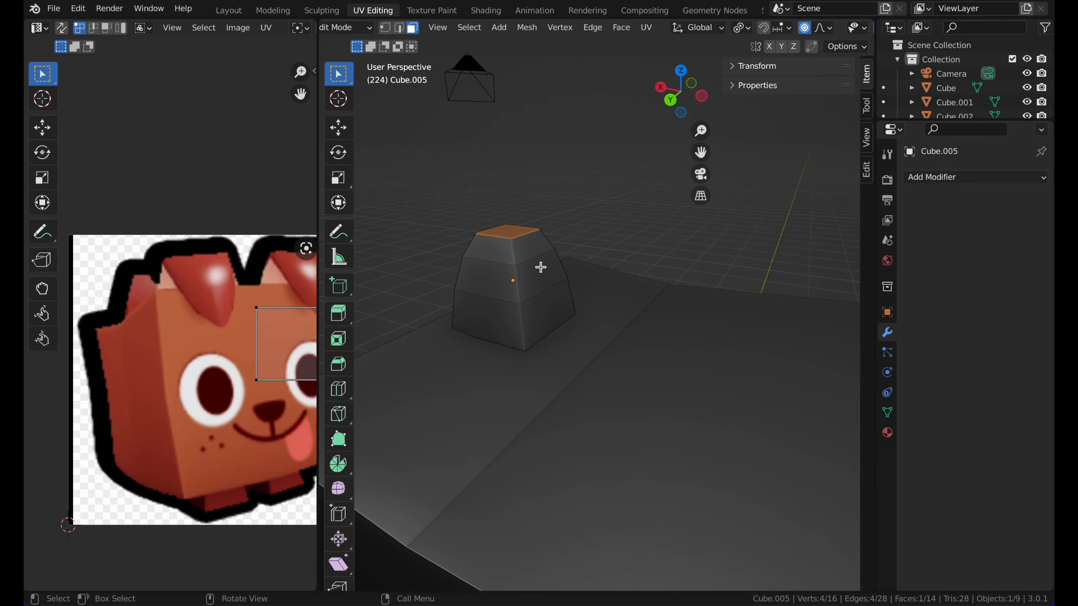
left_click(541, 267)
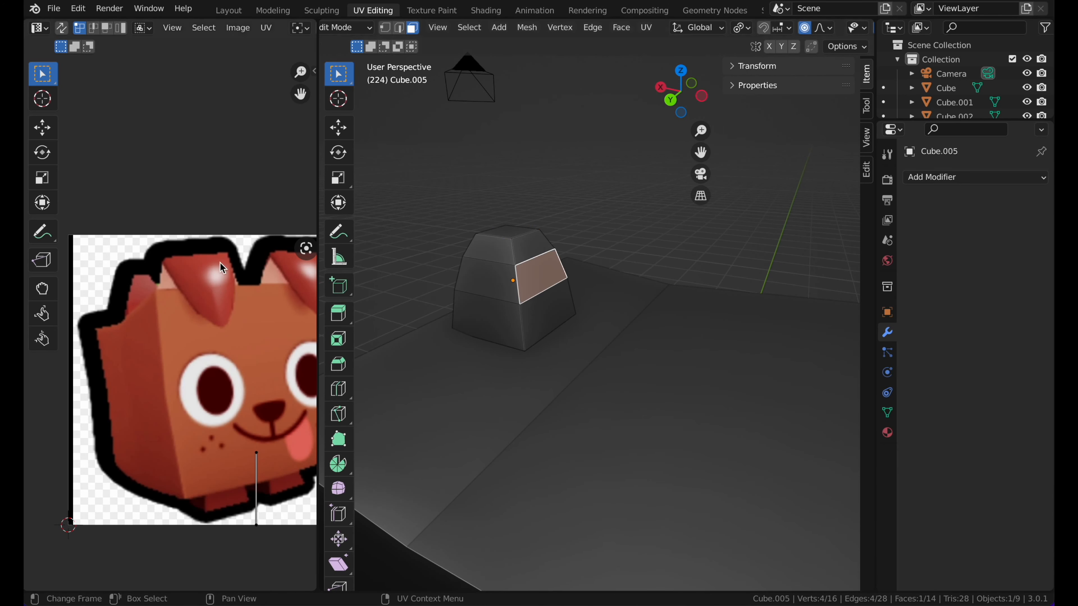
left_click(534, 307, "shift")
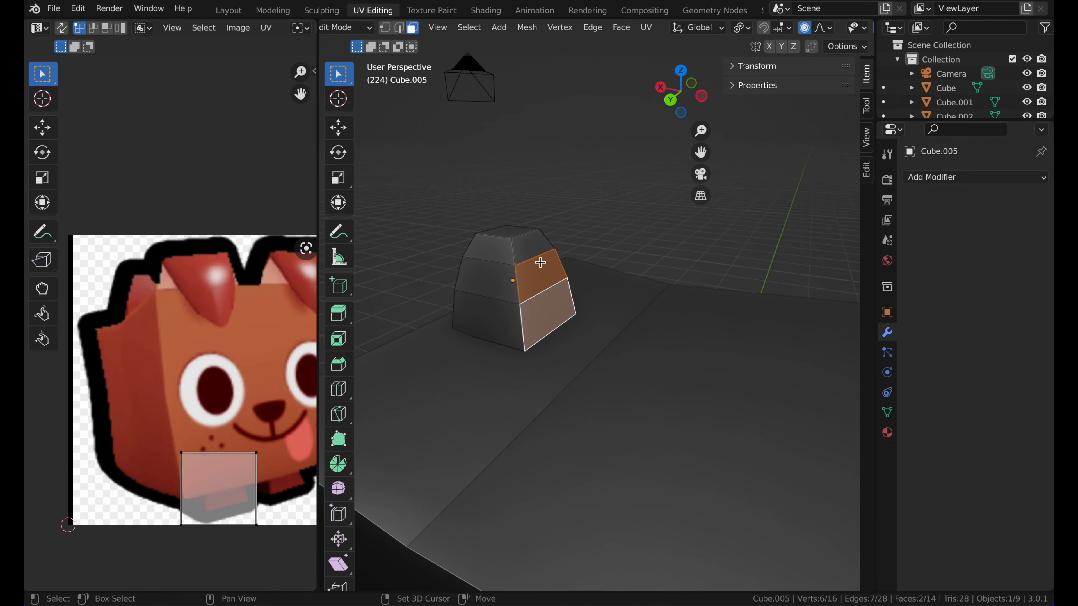
left_click(527, 251, "shift")
scroll(527, 251, "right", 15)
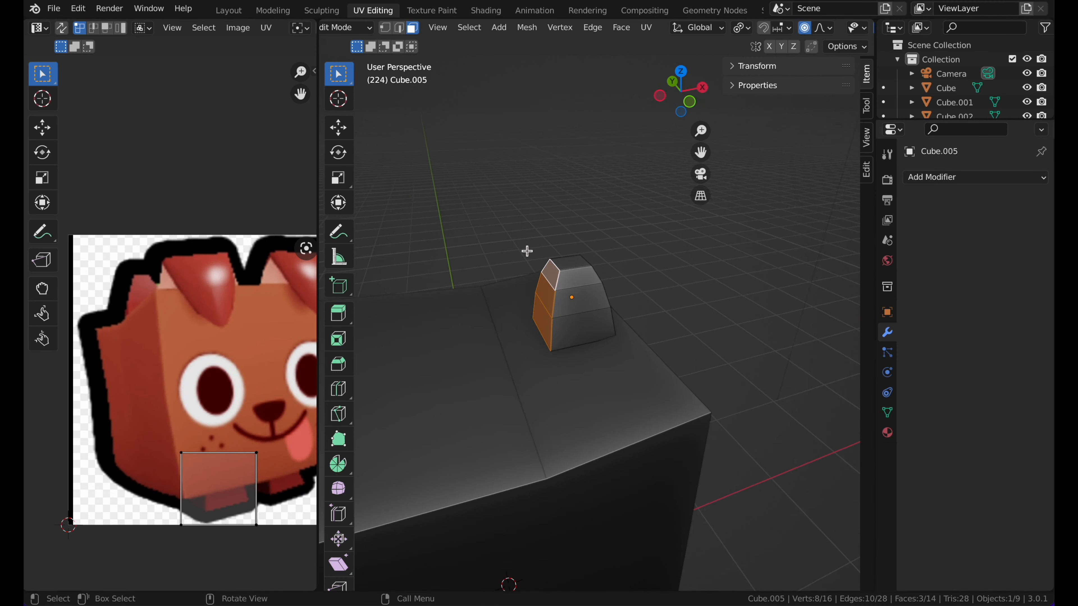
scroll(528, 251, "up", 3)
key("s")
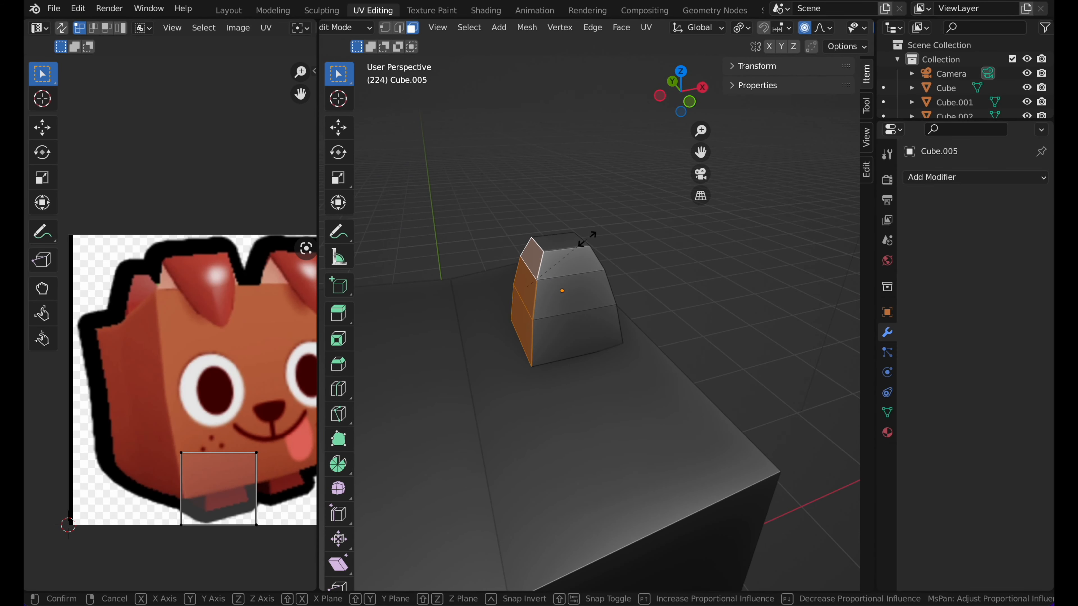
key("x")
key("0")
key("Return")
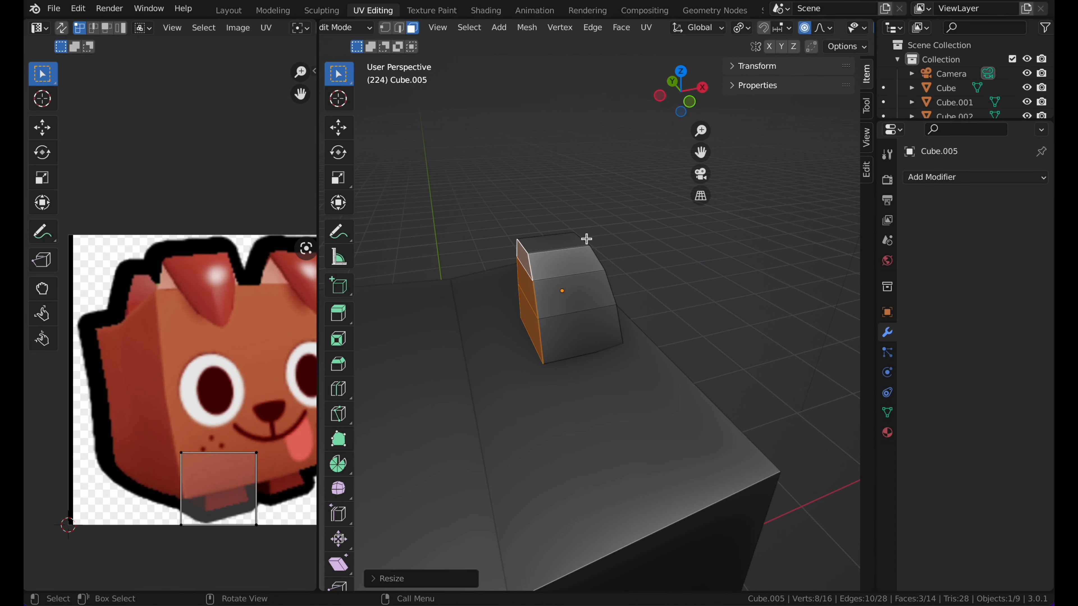
Step: Move the flattened front faces of the tail along X to make the tail thinner
scroll(586, 239, "right", 5)
key("Tab")
key("Tab")
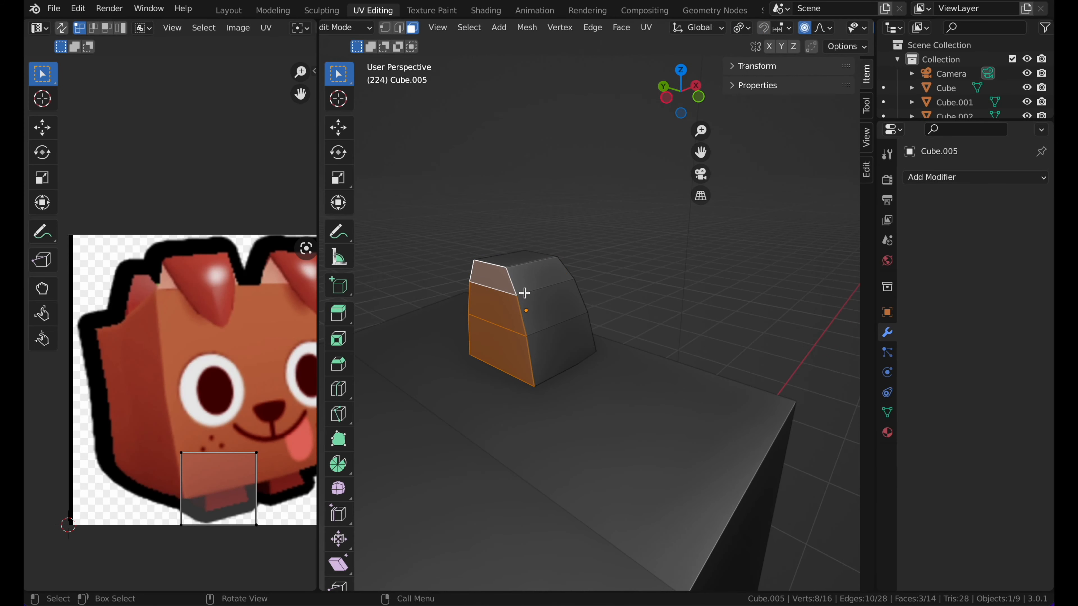
scroll(525, 294, "right", 10)
key("g")
key("y")
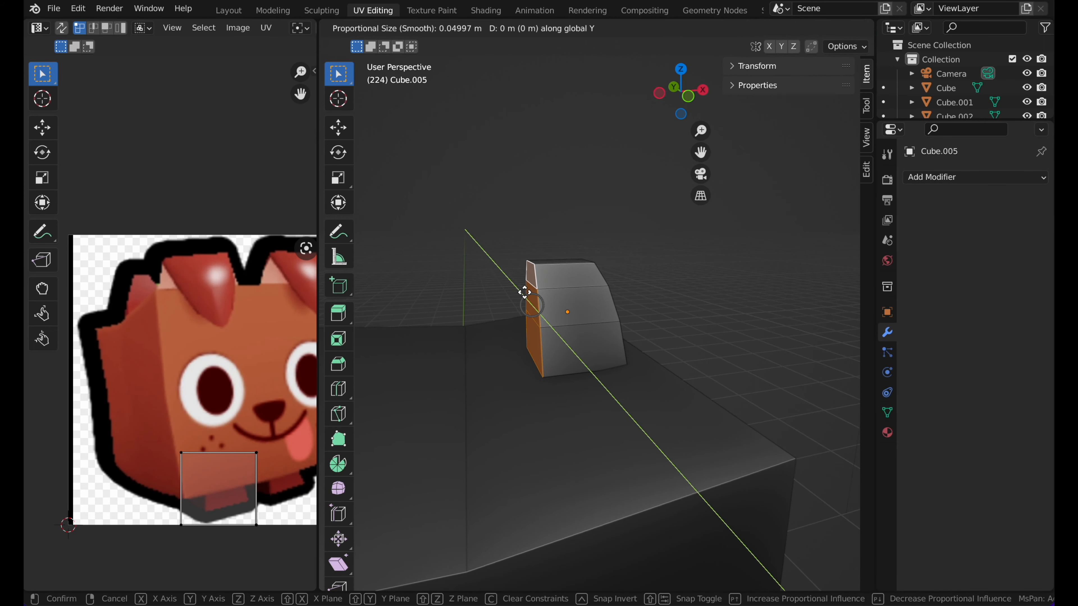
key("x")
left_click(569, 293)
scroll(571, 293, "right", 5)
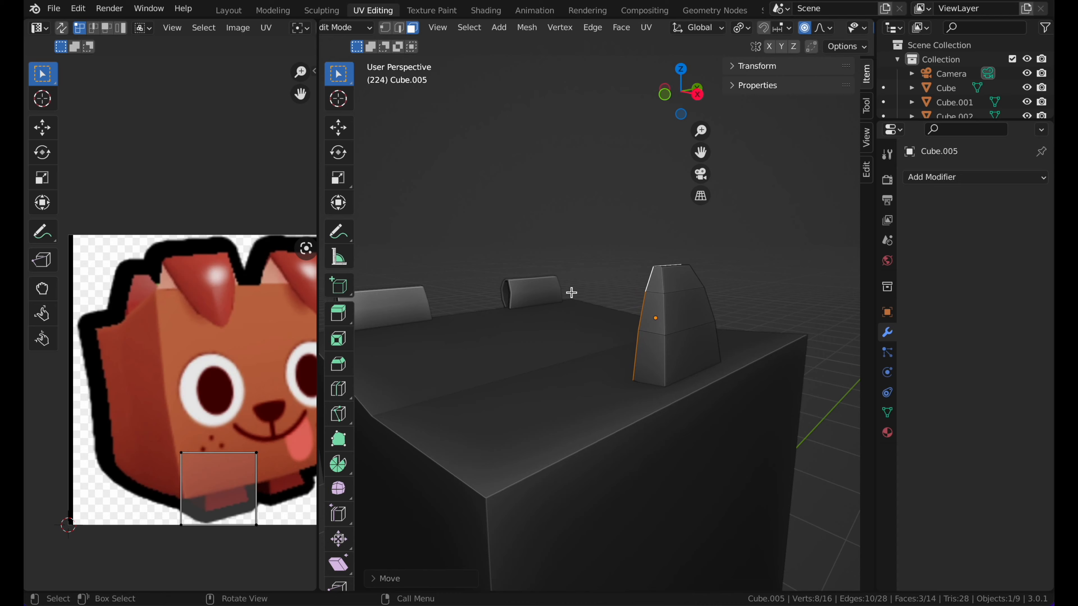
Step: Shade the tail smooth and enable Auto Smooth at 30° in its normals settings
key("Tab")
scroll(573, 295, "right", 10)
scroll(574, 297, "right", 10)
right_click(574, 298)
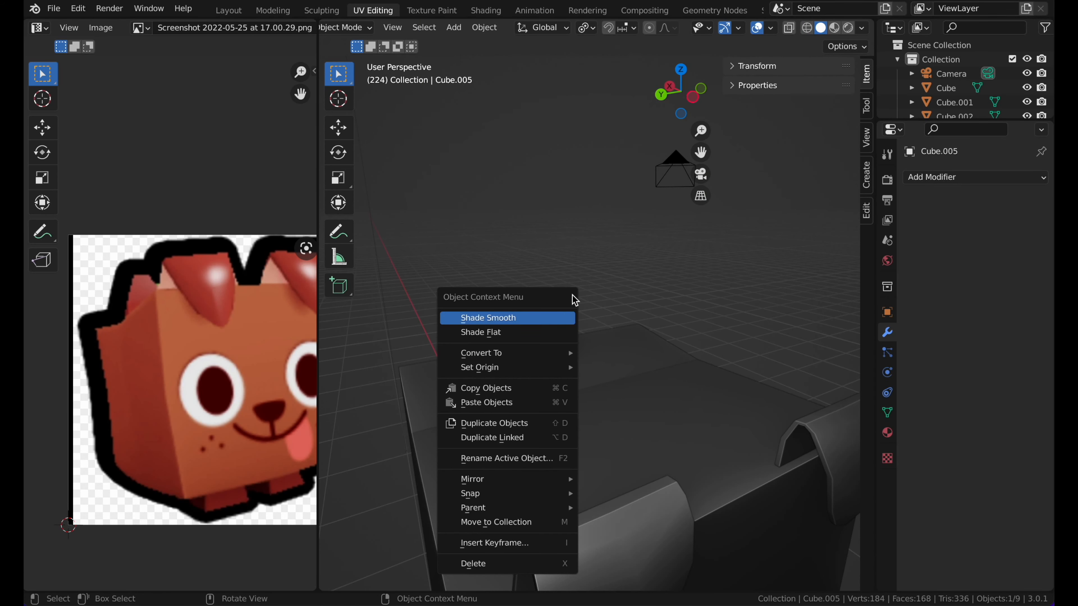
scroll(572, 231, "right", 8)
right_click(602, 304)
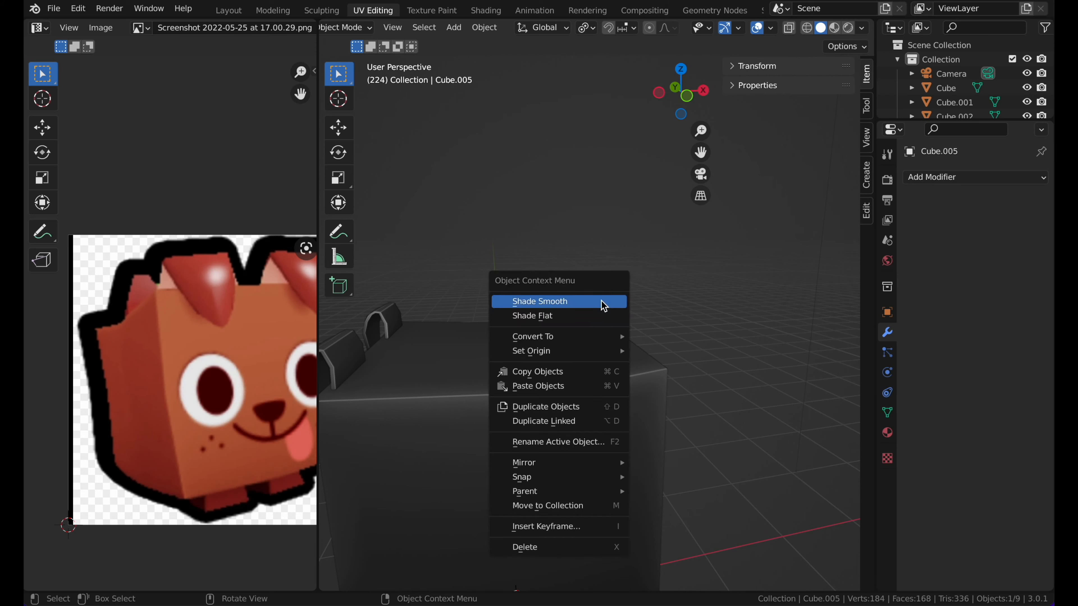
left_click(603, 301)
scroll(602, 303, "right", 8)
left_click(886, 412)
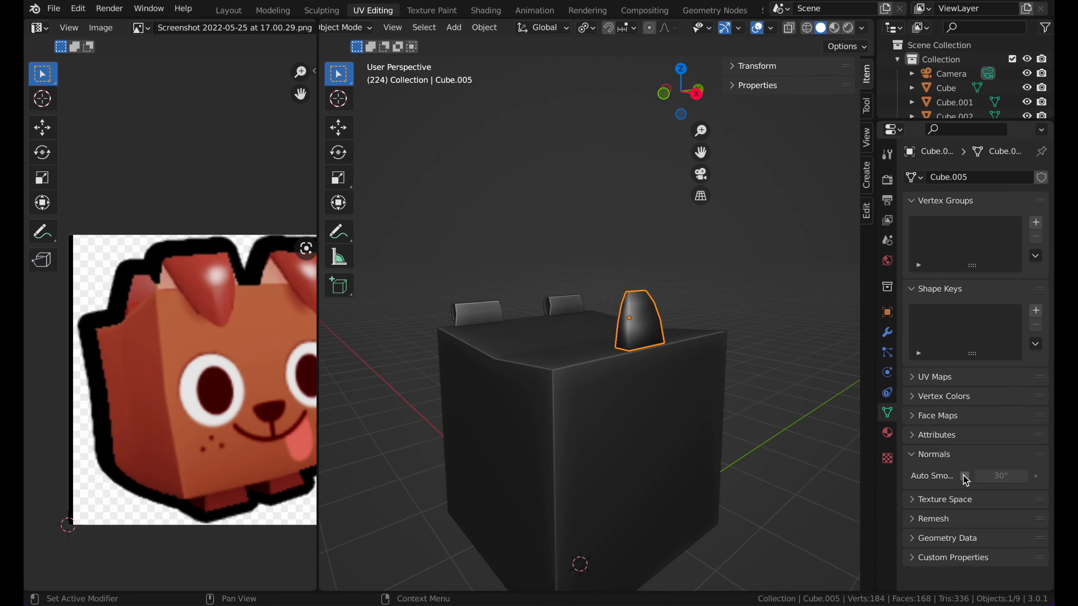
scroll(776, 316, "right", 10)
scroll(776, 318, "down", 10)
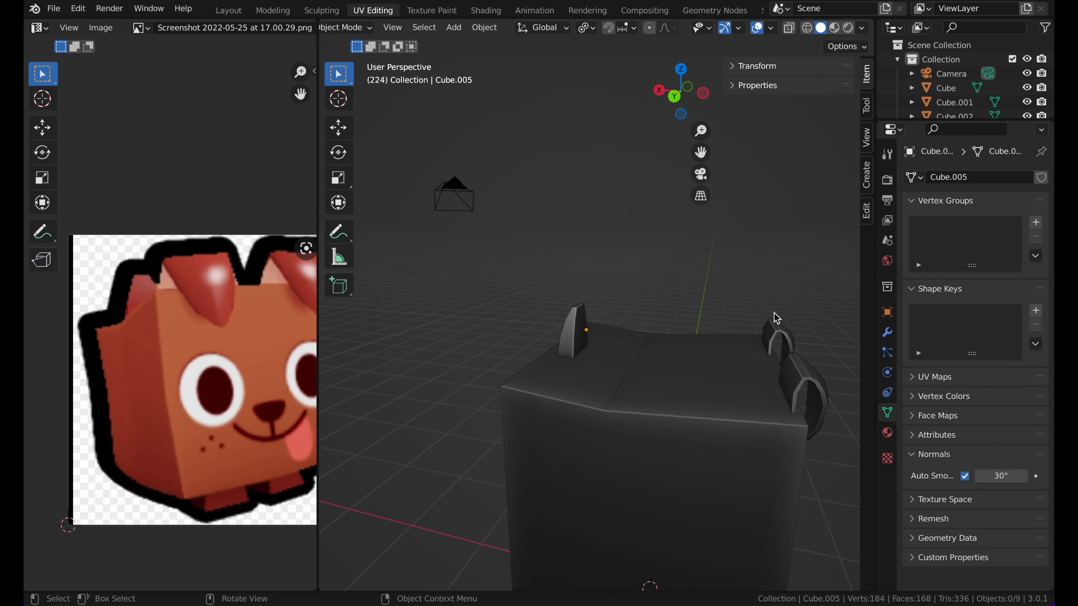
Step: Add a cylinder mesh in left view, shrink it and place it over the body's face on the +Y side
scroll(776, 318, "right", 10)
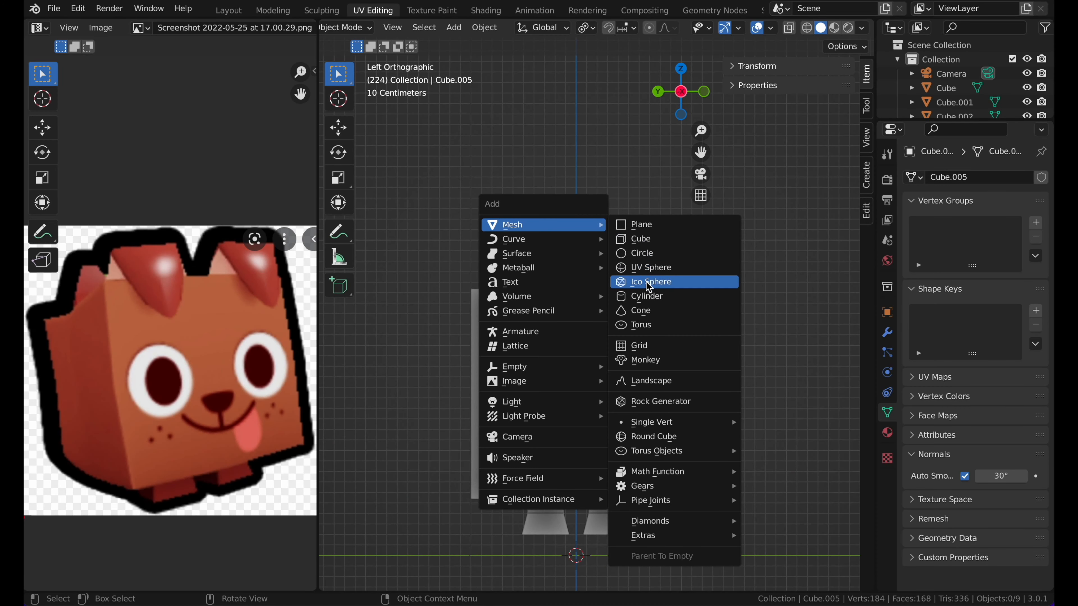
left_click(632, 296)
key("s")
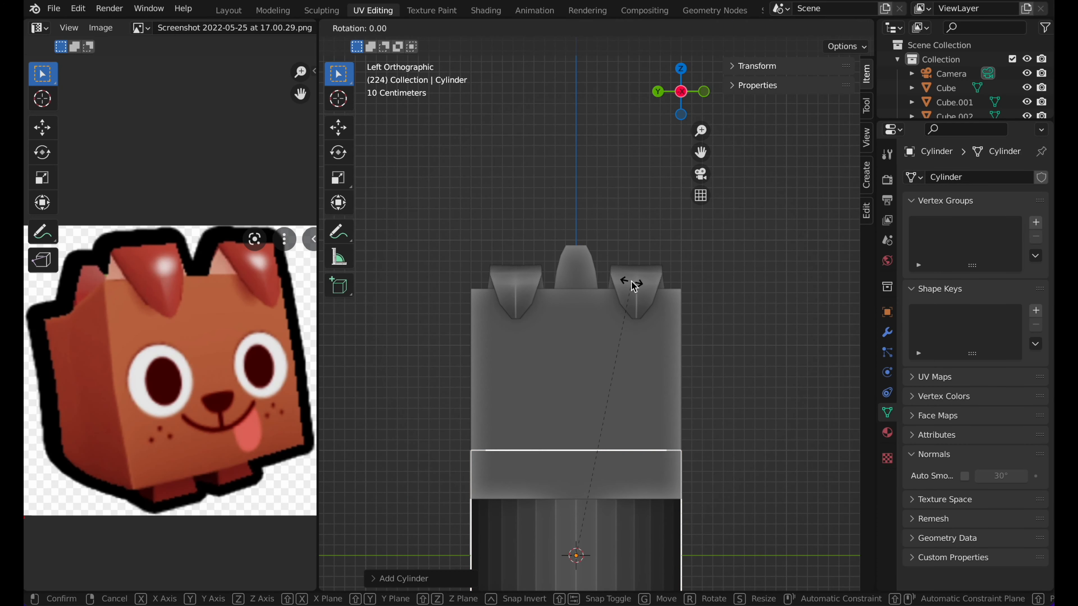
left_click(580, 426)
key("g")
left_click(539, 273)
key("r")
key("9")
key("Return")
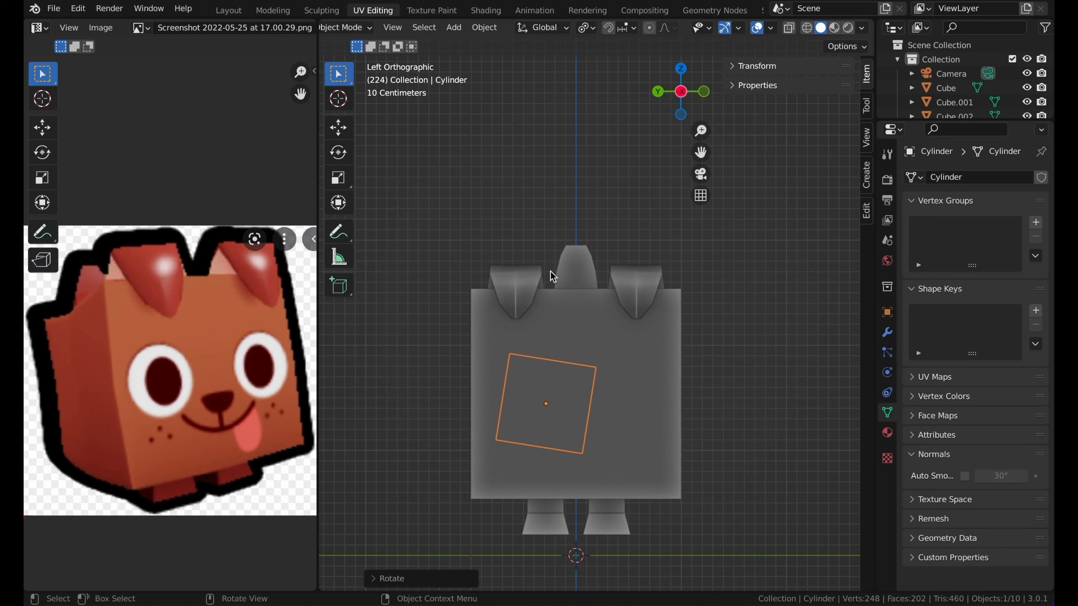
key("ctrl+z")
Step: Rotate the cylinder 90° about Z and move it along X to stand clear in front of the body
key("r")
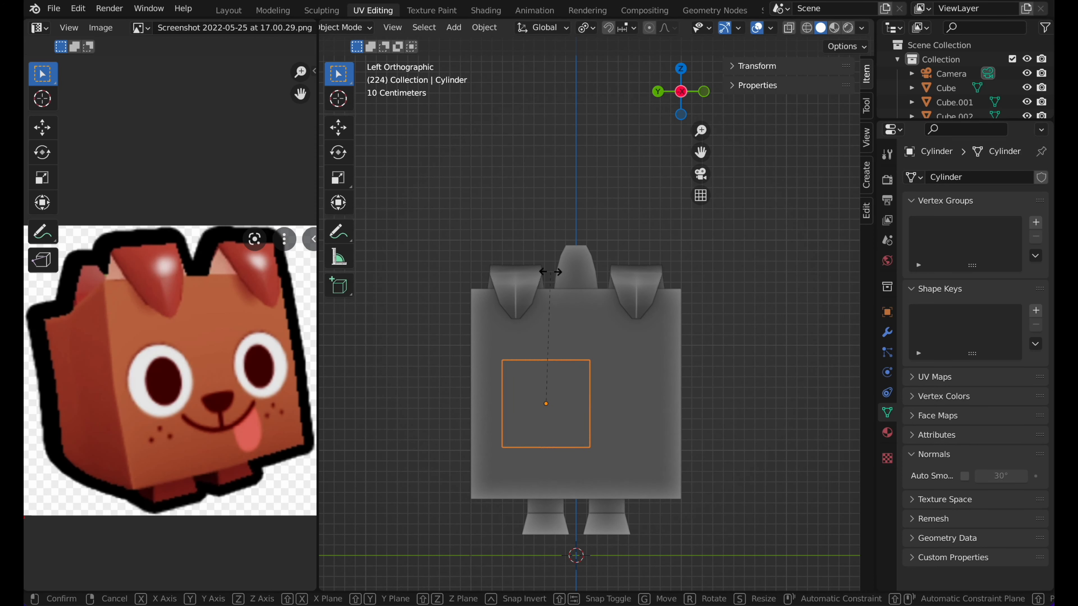
key("z")
key("9")
key("0")
key("Return")
middle_click_drag(550, 272, 551, 272)
key("g")
key("x")
left_click(425, 372)
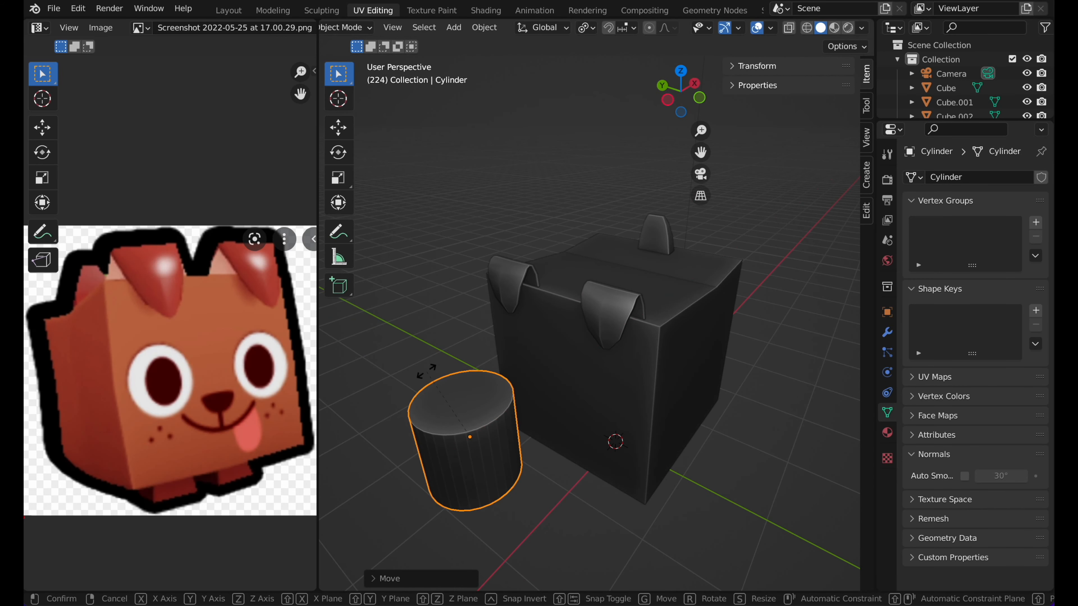
Step: Rotate the cylinder 90° about X and 90° about Z so its round ends face along the body's front direction
key("r")
key("x")
key("9")
key("0")
key("Return")
key("r")
key("z")
key("9")
key("0")
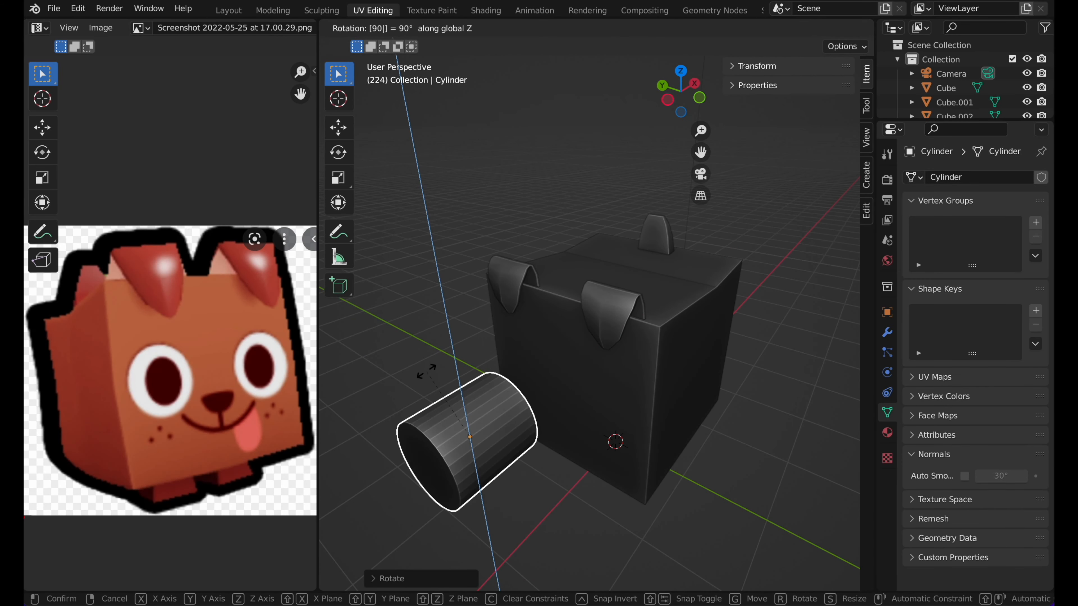
key("Return")
Step: Flatten the cylinder along X into a thin disc and scale the whole disc down to eye size
middle_click_drag(428, 375, 428, 375)
key("s")
key("x")
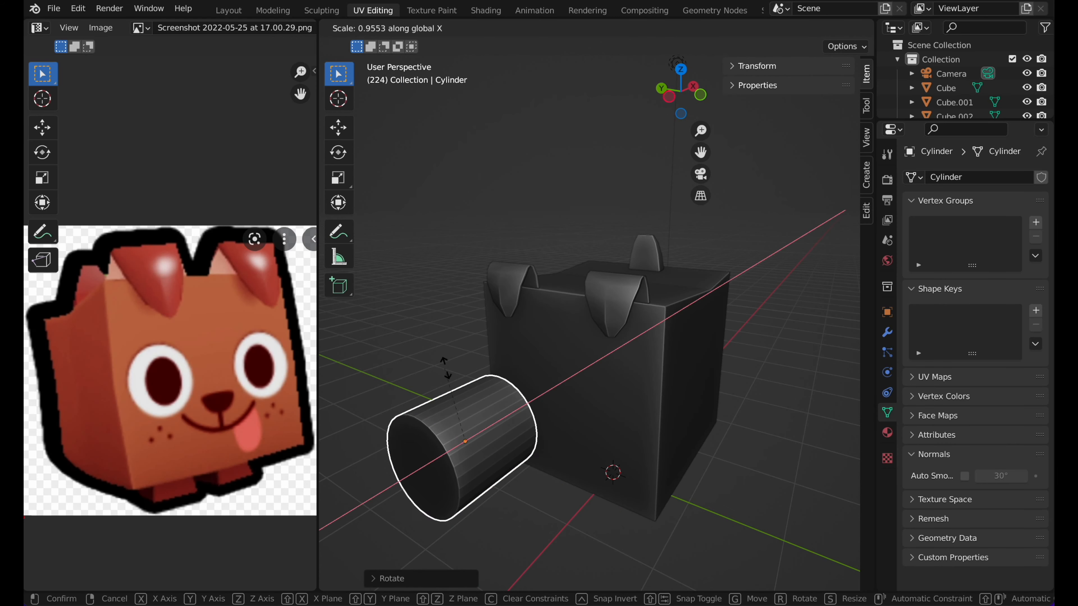
left_click(463, 448)
key("s")
left_click(540, 369)
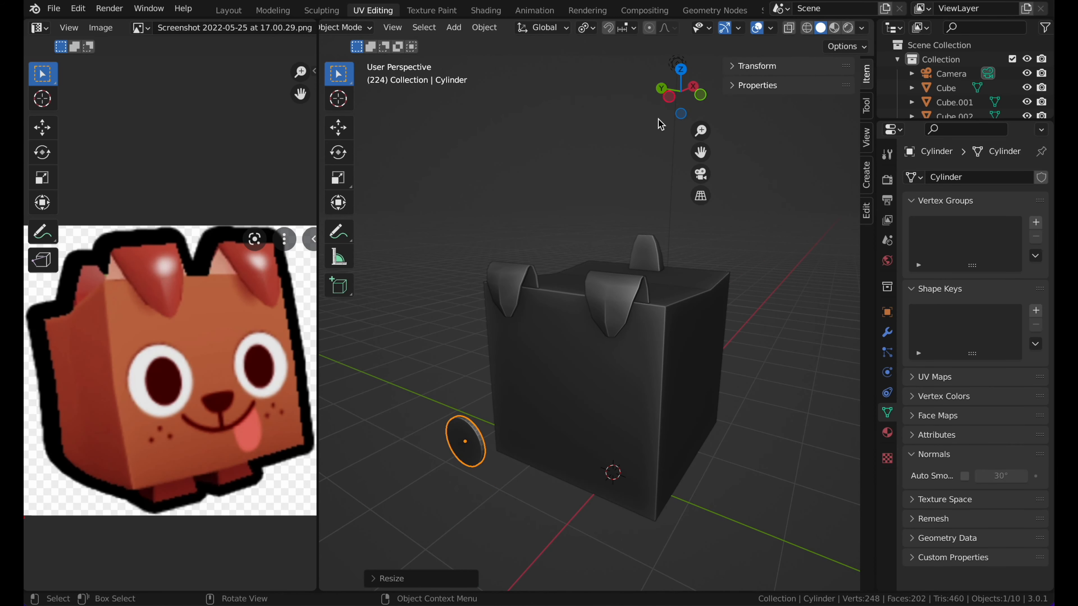
Step: Position the disc in left view below the +Y ear and scale it to about 0.65 along Y into an upright oval
left_click(669, 97)
key("g")
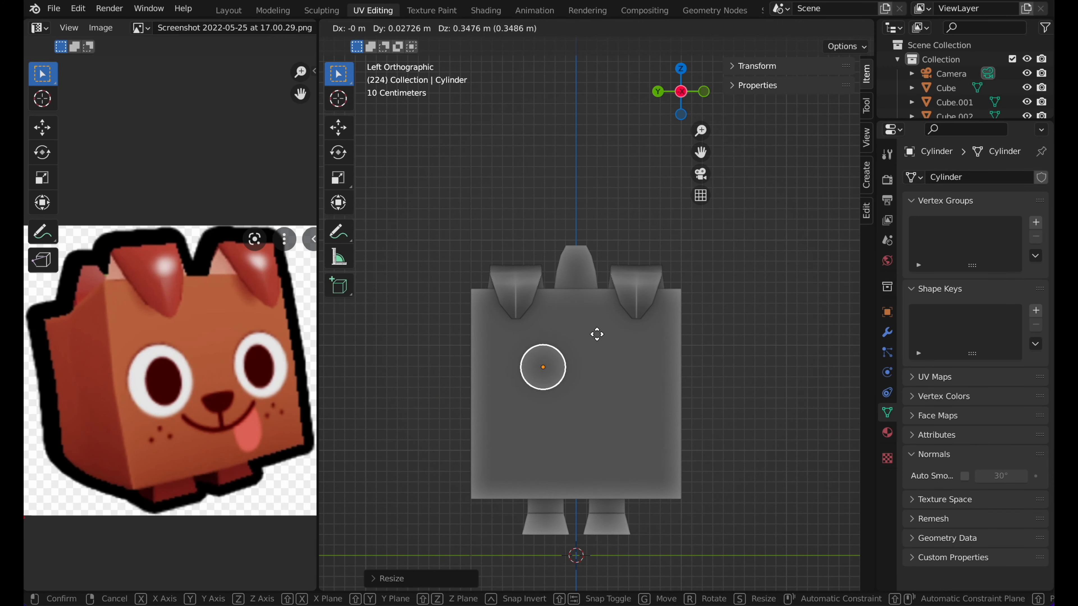
left_click(596, 342)
scroll(547, 306, "up", 1)
key("g")
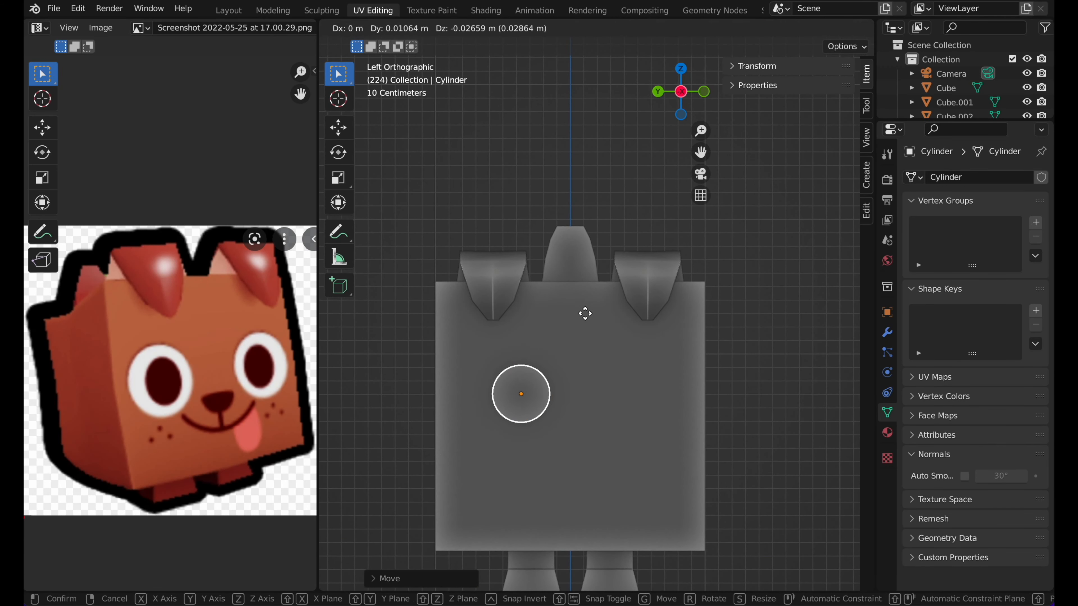
left_click(611, 318)
key("s")
key("y")
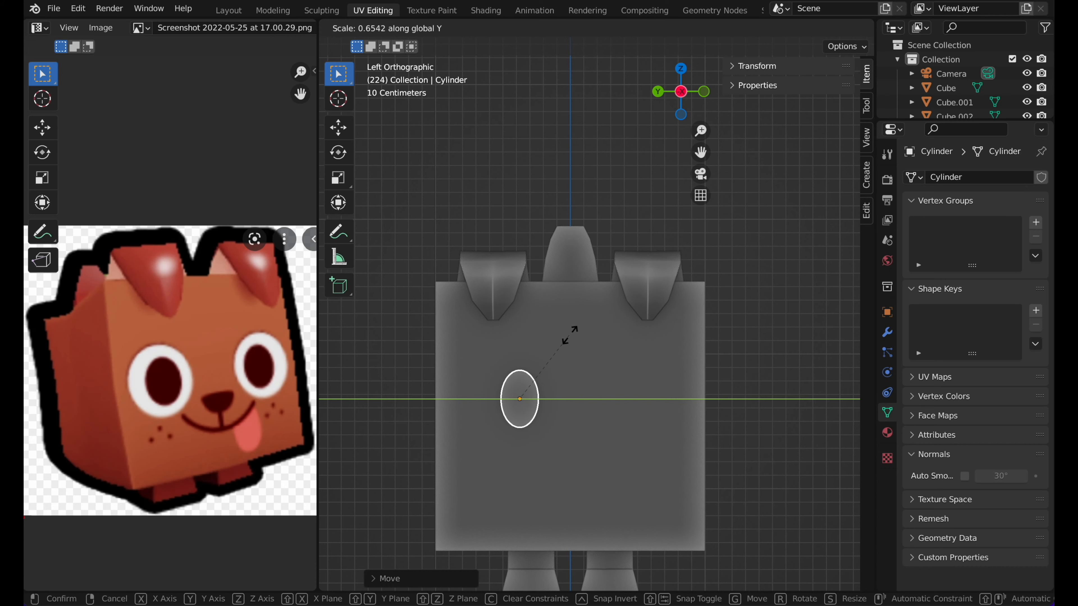
left_click(569, 333)
Step: Move the oval disc along X in front view until it sits against the body's front face
middle_click_drag(572, 337, 647, 188)
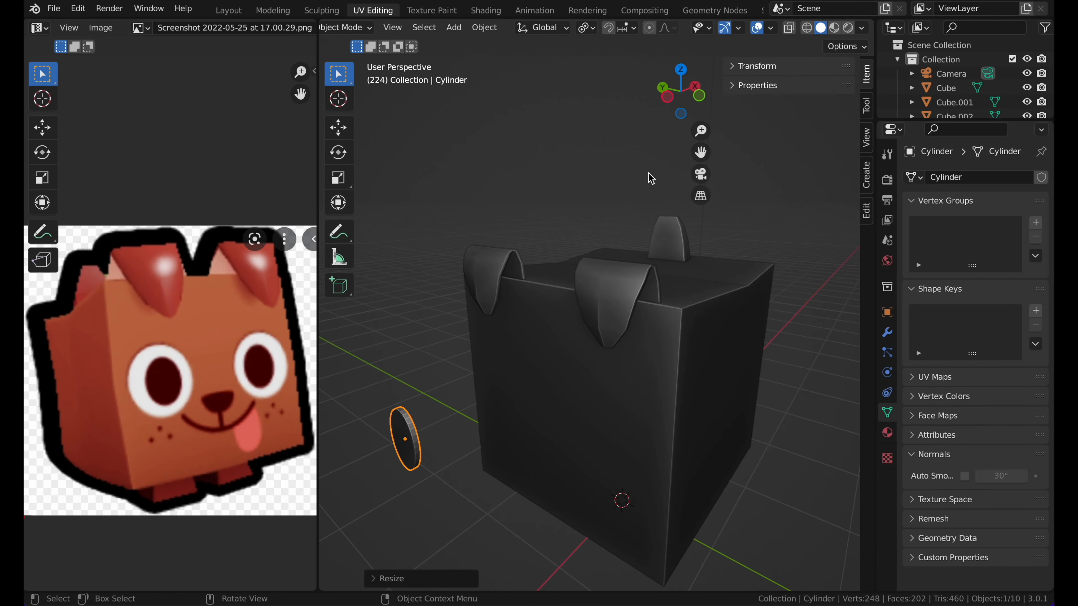
left_click(699, 96)
key("g")
key("x")
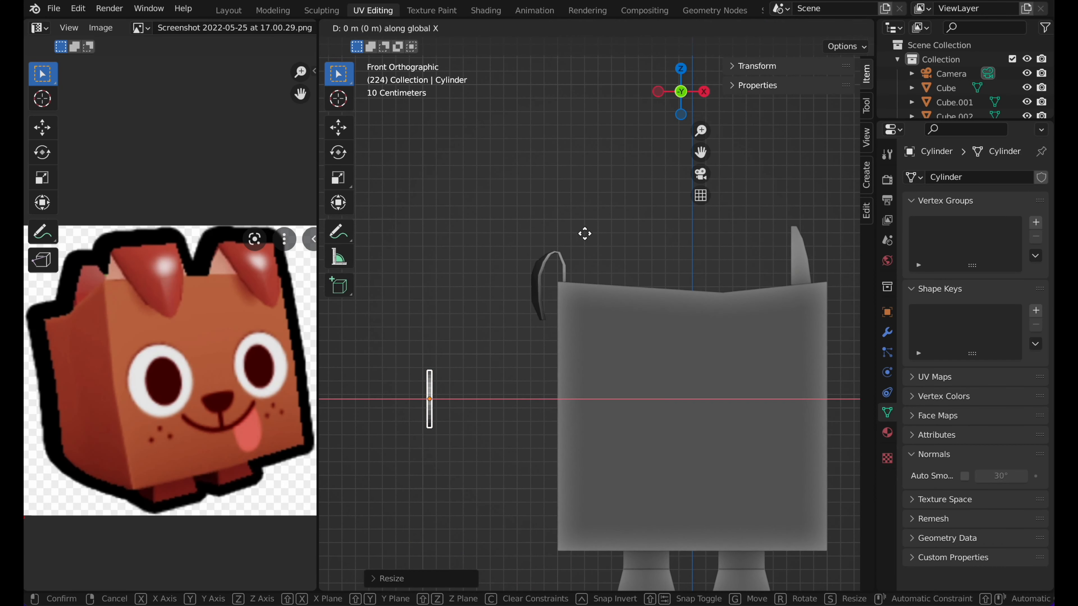
left_click(678, 225)
middle_click_drag(545, 283, 548, 272)
Step: Duplicate the oval in place and scale the copy up to form a larger outer eye oval
left_click(680, 92)
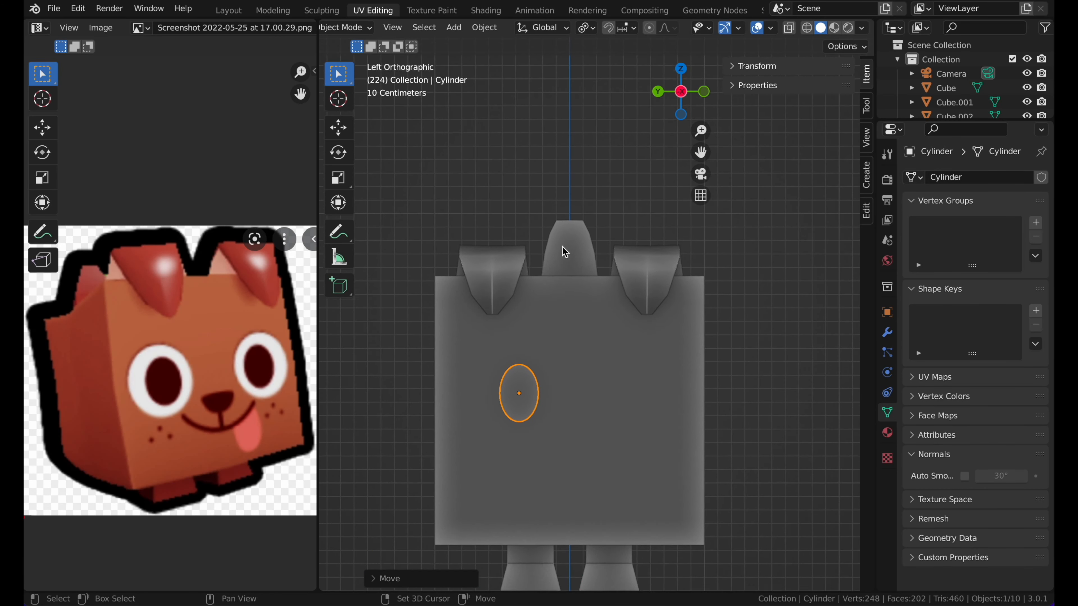
key("shift+d")
right_click(586, 316)
key("s")
left_click(609, 284)
key("s")
left_click(641, 241)
Step: Scale the outer eye oval thinner along X so the inner oval stands out in front of it
middle_click_drag(640, 241, 642, 243)
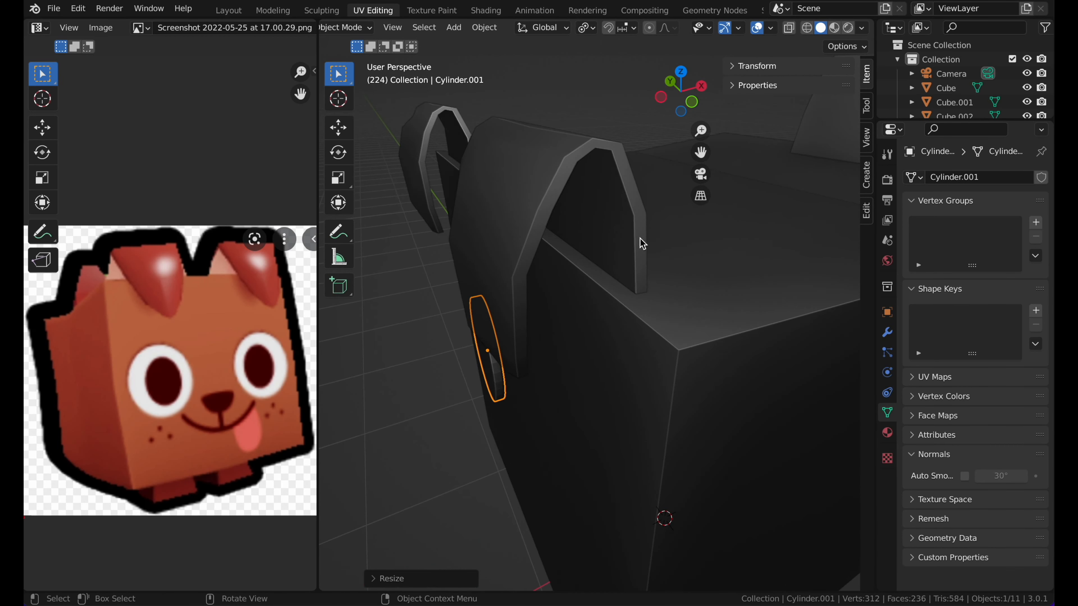
key("s")
key("x")
left_click(545, 296)
middle_click_drag(545, 296, 545, 296)
scroll(546, 296, "down", 2)
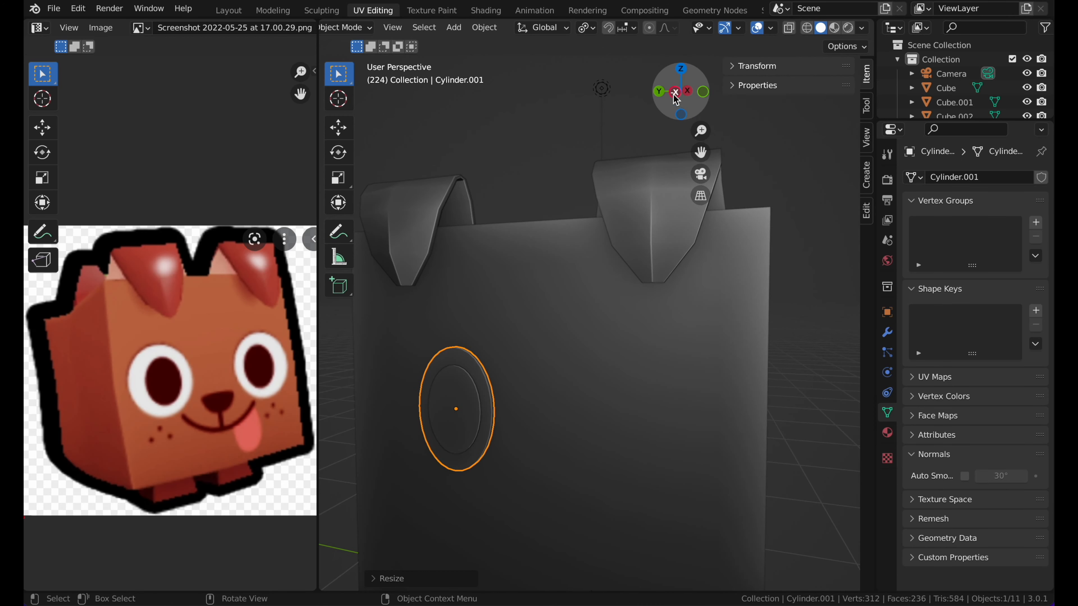
Step: Try duplicating both eye ovals along Y to the other side of the face, and delete the copies
left_click(675, 93)
scroll(603, 205, "down", 3)
left_click(524, 375, "shift")
key("shift+d")
key("y")
left_click(696, 308)
key("x")
left_click(699, 306)
Step: Select the outer eye oval and add a Mirror modifier to it
left_click(526, 349)
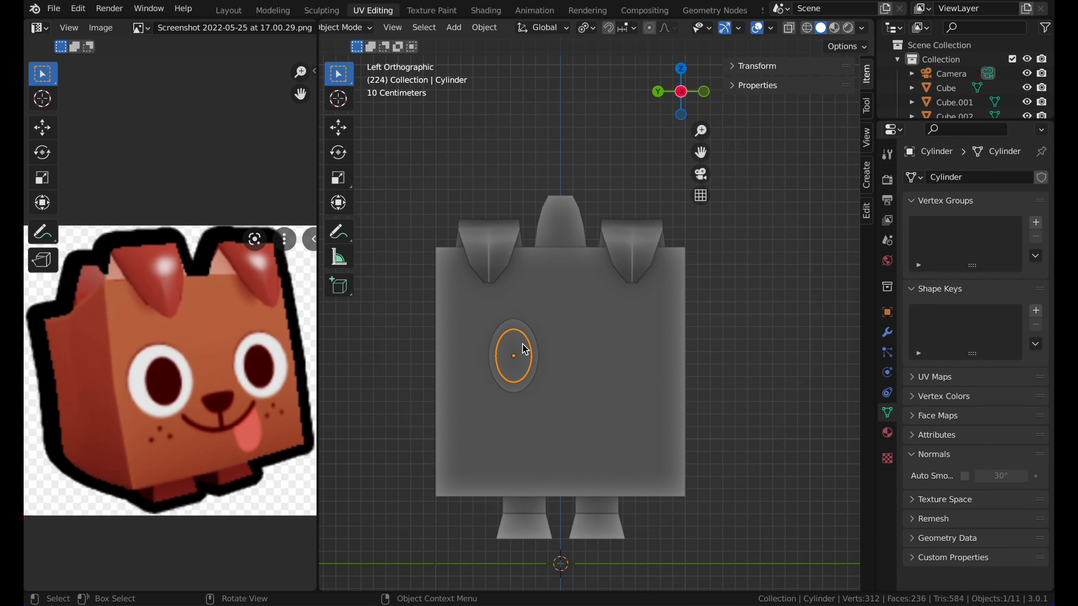
left_click(526, 330, "shift")
scroll(527, 331, "right", 5)
scroll(526, 330, "up", 5)
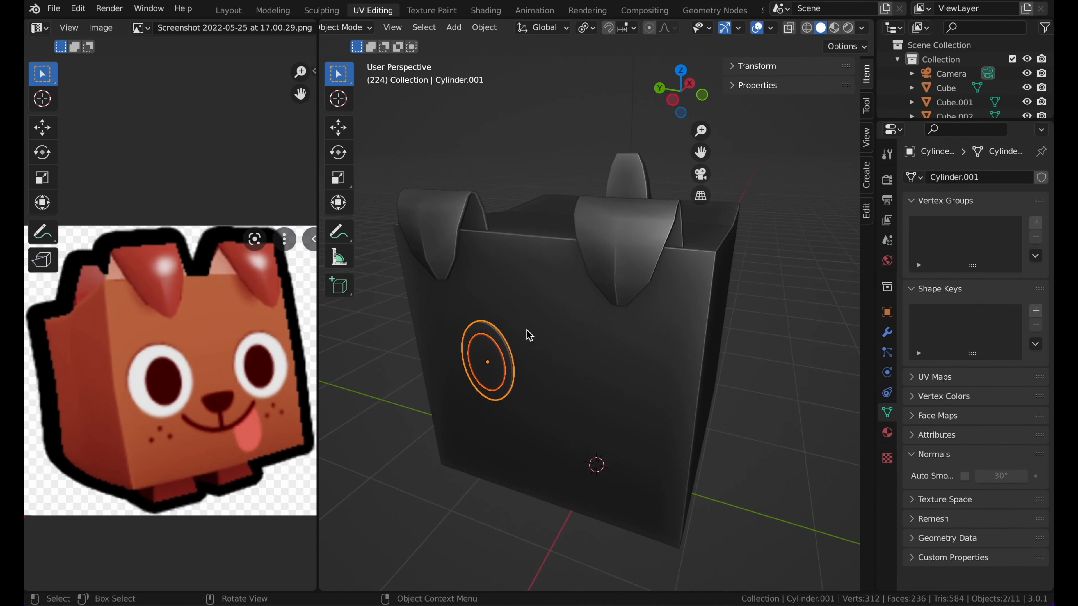
scroll(527, 331, "left", 3)
scroll(527, 330, "left", 3)
scroll(527, 331, "up", 3)
left_click(488, 364)
left_click(503, 359)
left_click(886, 334)
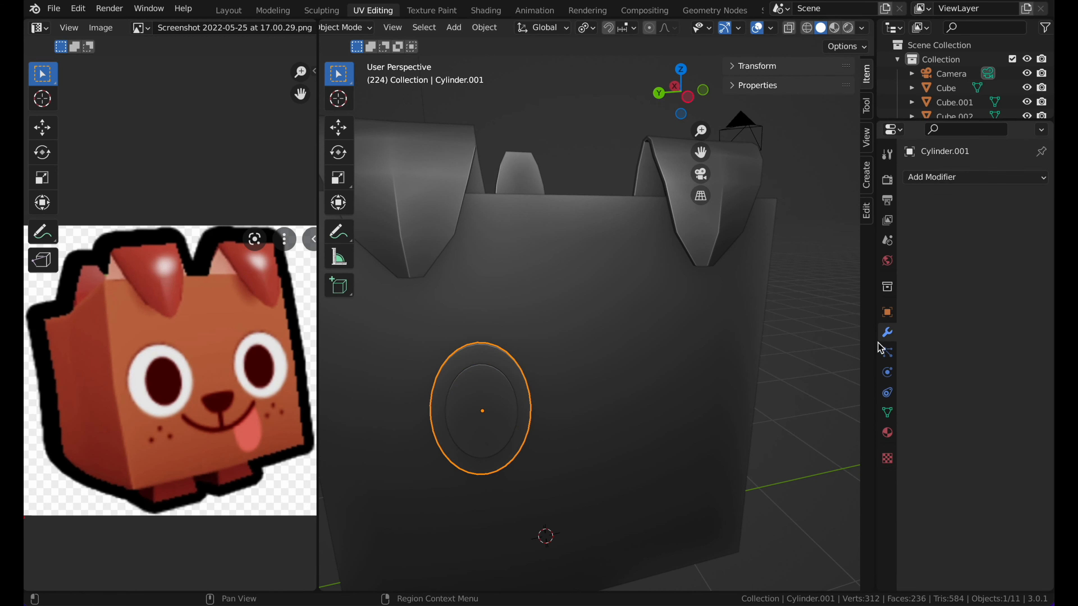
left_click(929, 177)
left_click(782, 347)
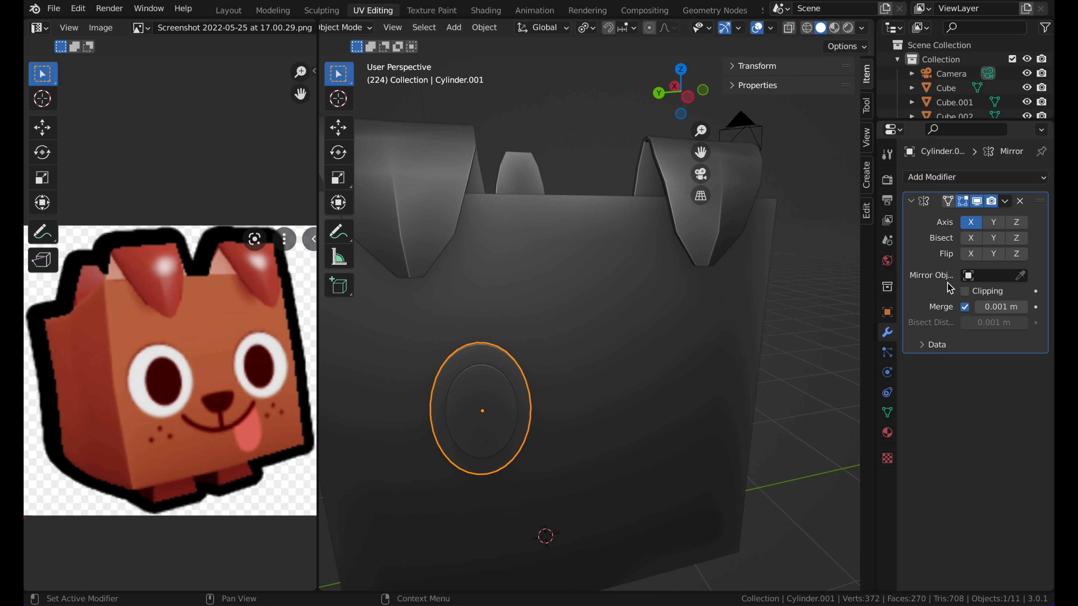
Step: Mirror the outer eye oval across Y only, using Cube as the mirror object, and apply the modifier
left_click(1012, 276)
left_click(1023, 276)
left_click(630, 325)
left_click(983, 228)
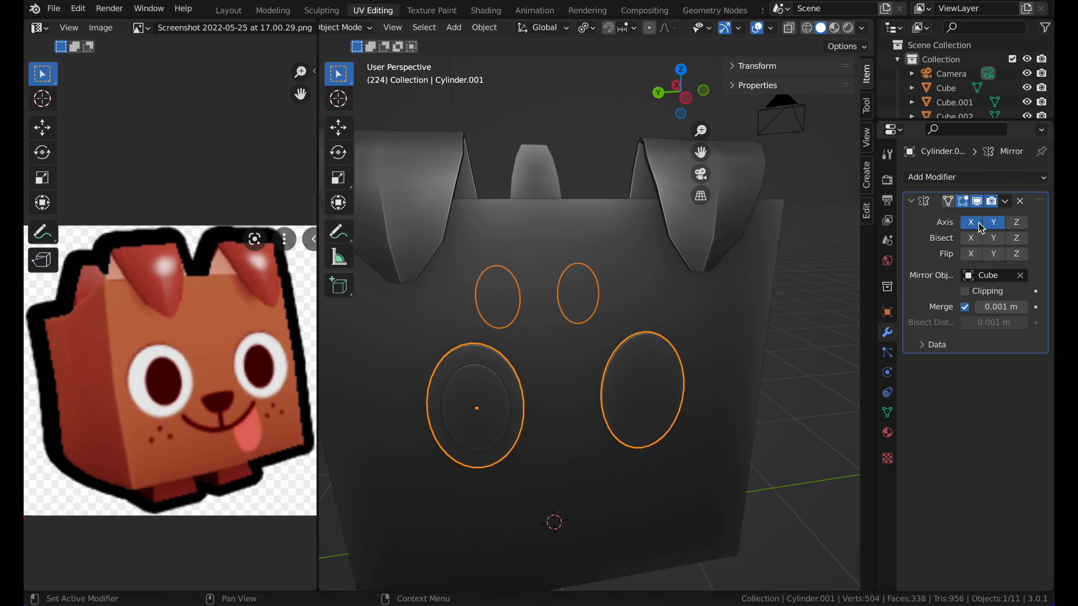
left_click(1005, 201)
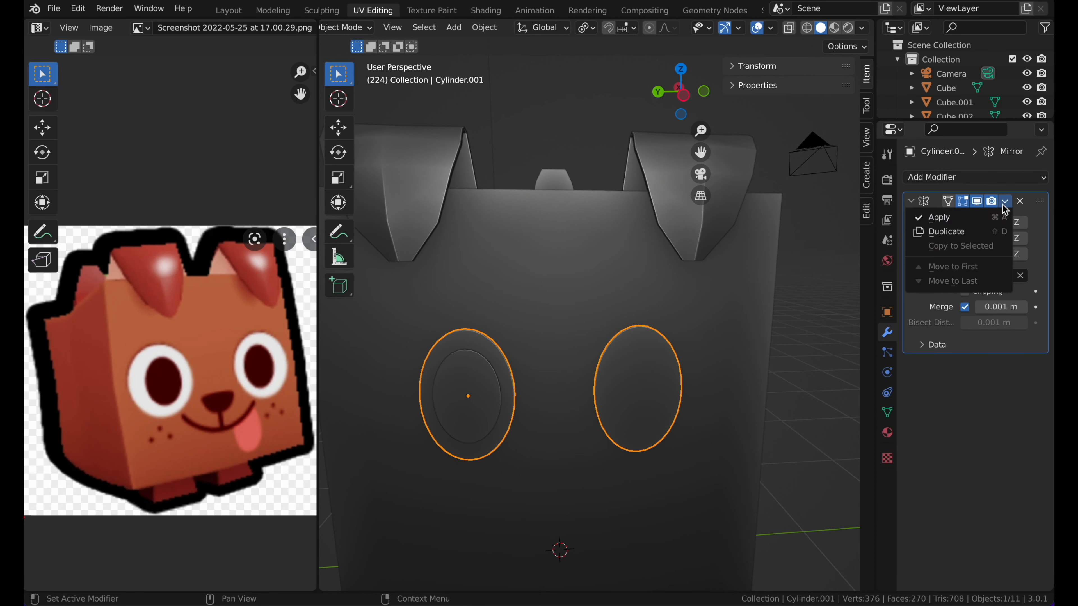
left_click(993, 220)
Step: Add a Mirror modifier to the inner eye oval, mirror it across Y only about Cube, and apply it
left_click(783, 365)
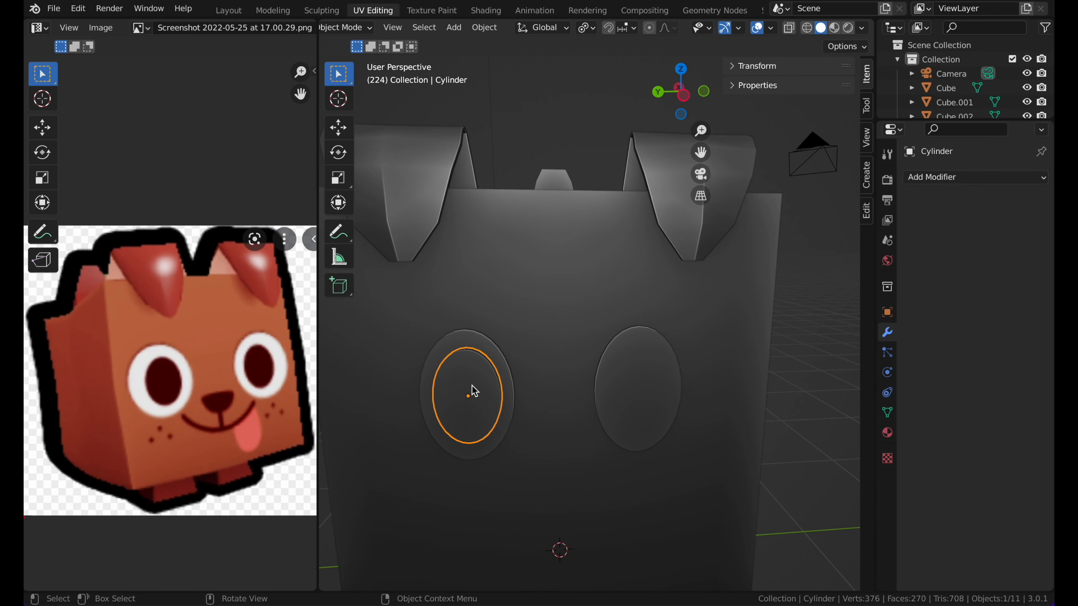
left_click(946, 177)
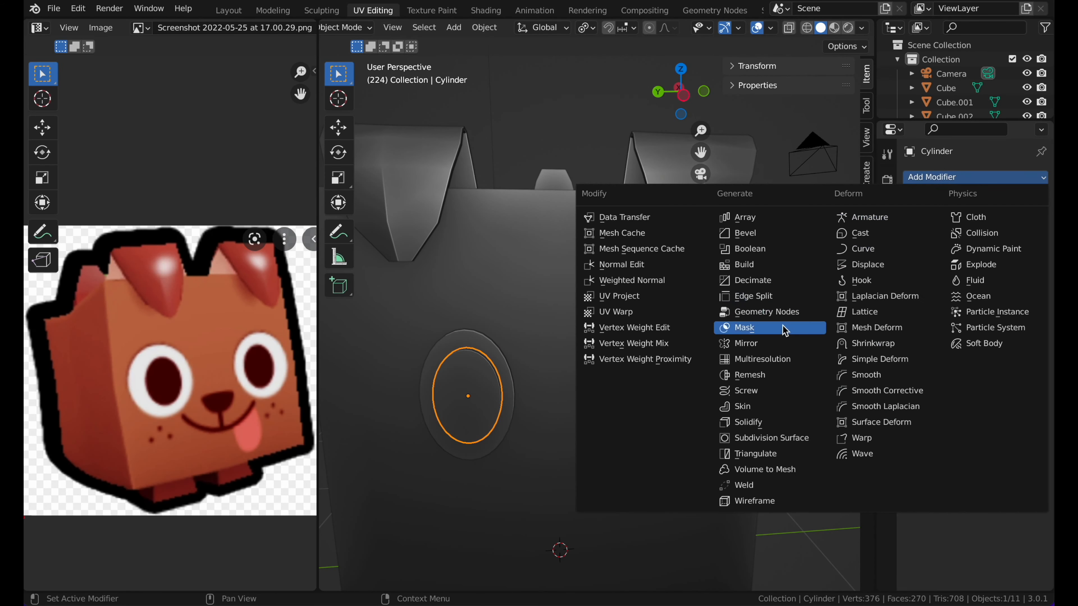
left_click(782, 343)
left_click(612, 288)
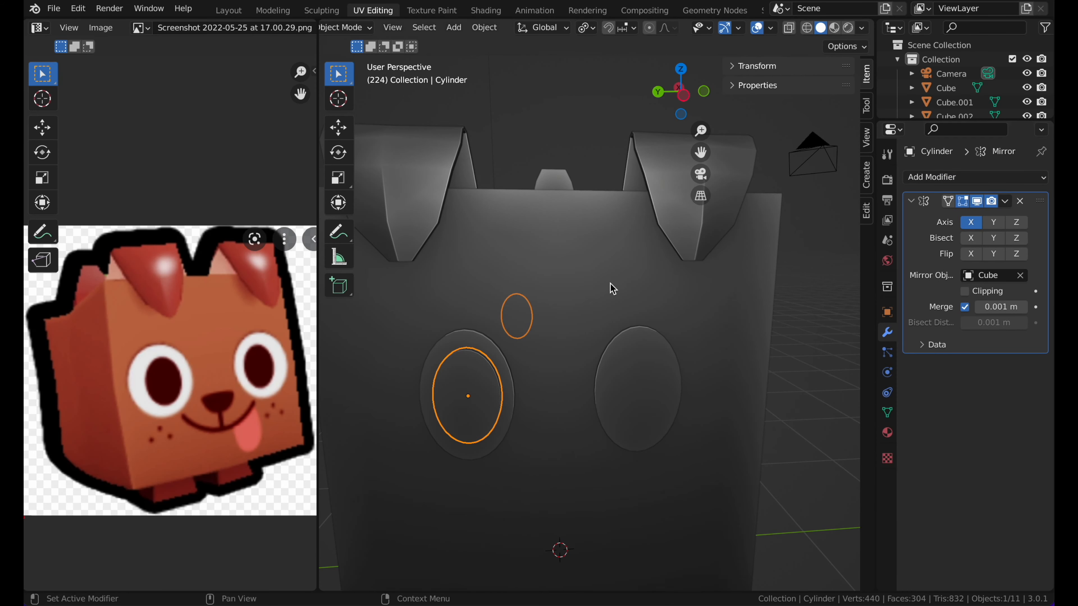
left_click(1006, 201)
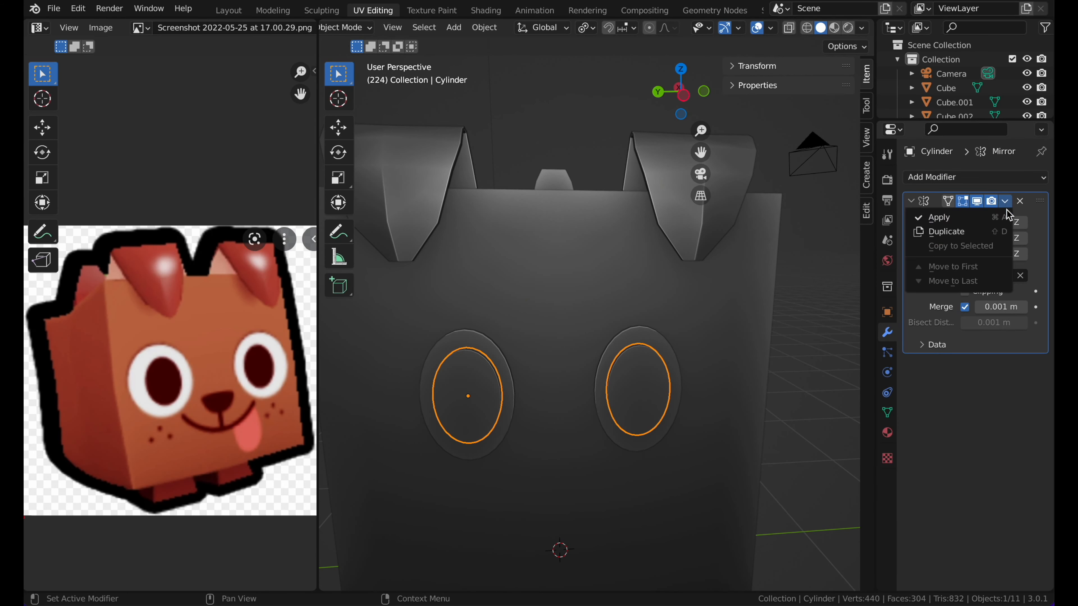
left_click(955, 216)
left_click(828, 316)
Step: Look straight at the face in orthographic view and place the 3D cursor on it below the eyes
scroll(723, 241, "down", 6)
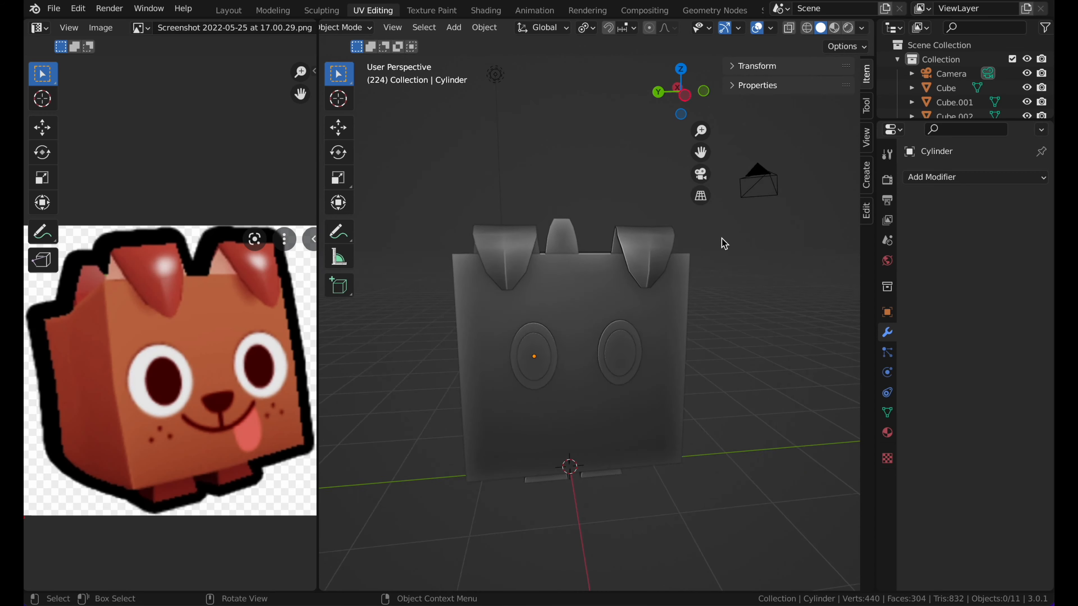
scroll(724, 243, "up", 2)
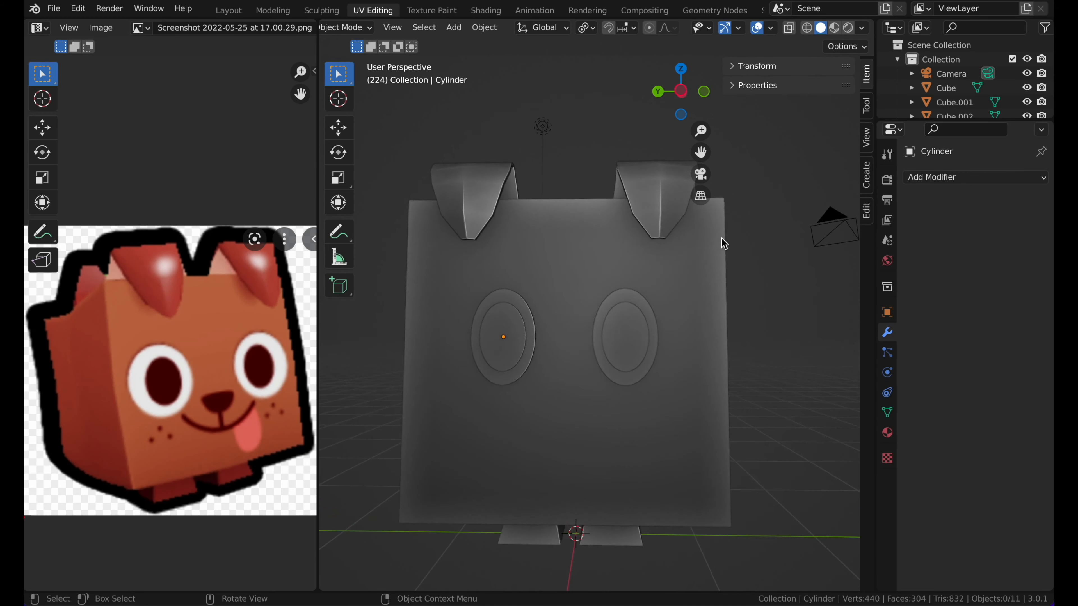
scroll(192, 426, "up", 3)
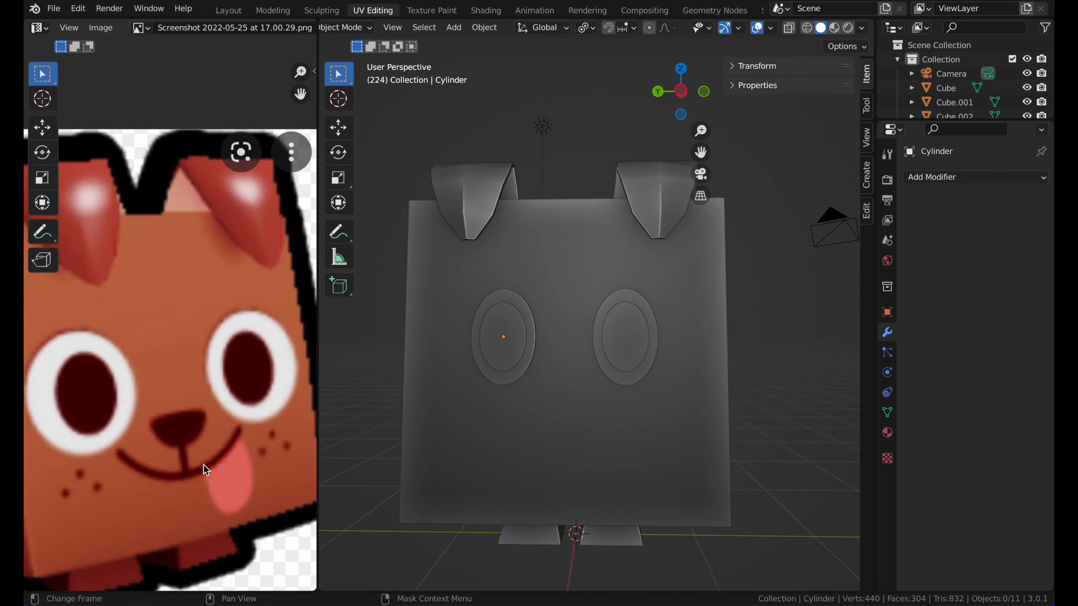
left_click(681, 89)
scroll(595, 260, "up", 2)
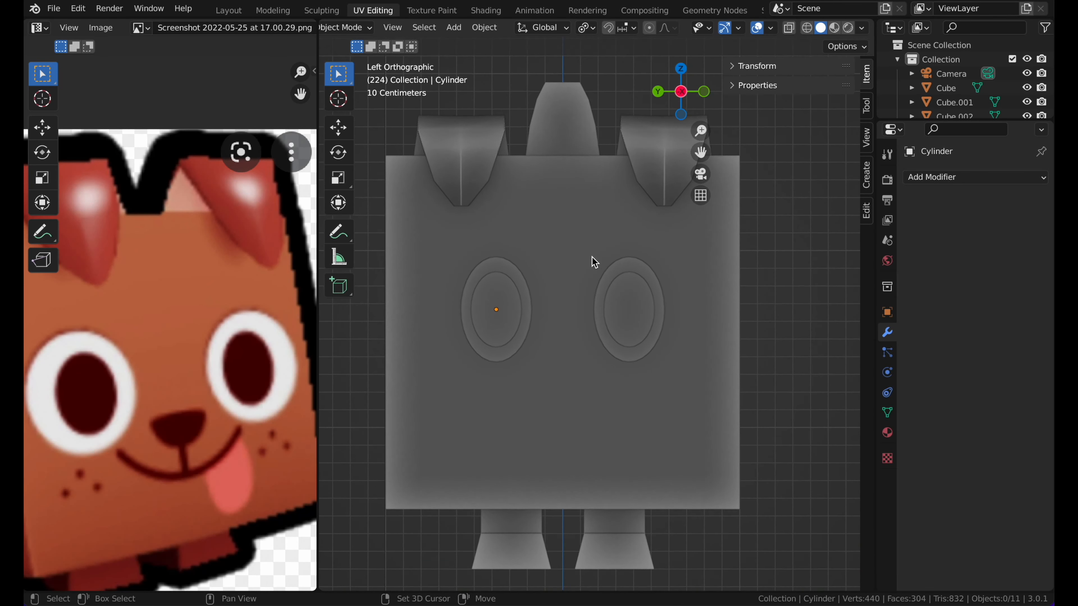
scroll(595, 260, "up", 1)
left_click(343, 104)
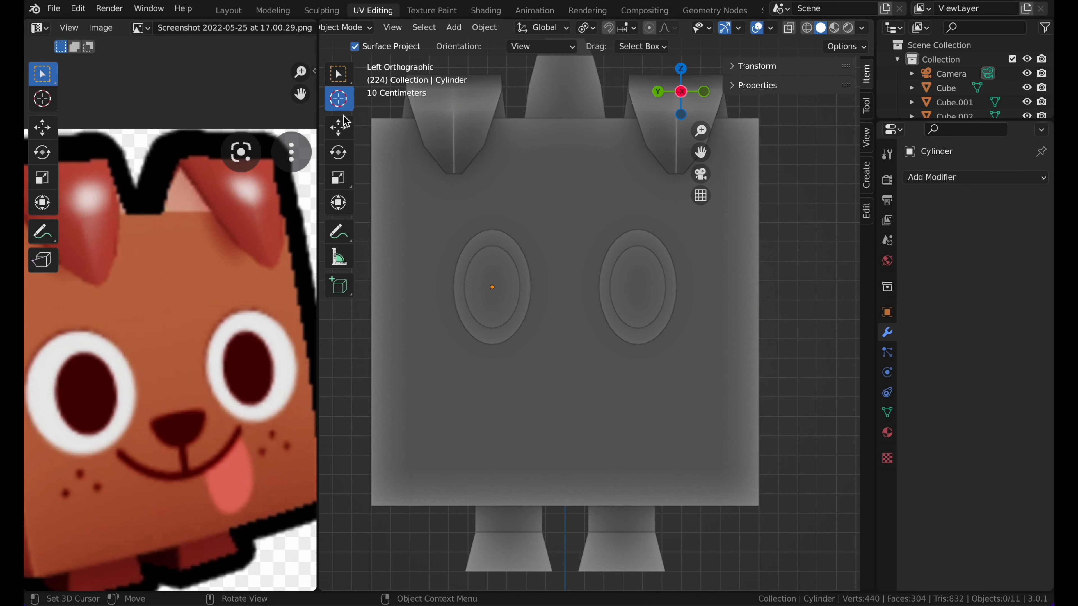
left_click(338, 75)
Step: Add a plane, rotate it 90° to lie parallel to the face, shrink it and place it in the mouth area
key("shift+a")
mouse_move(525, 302)
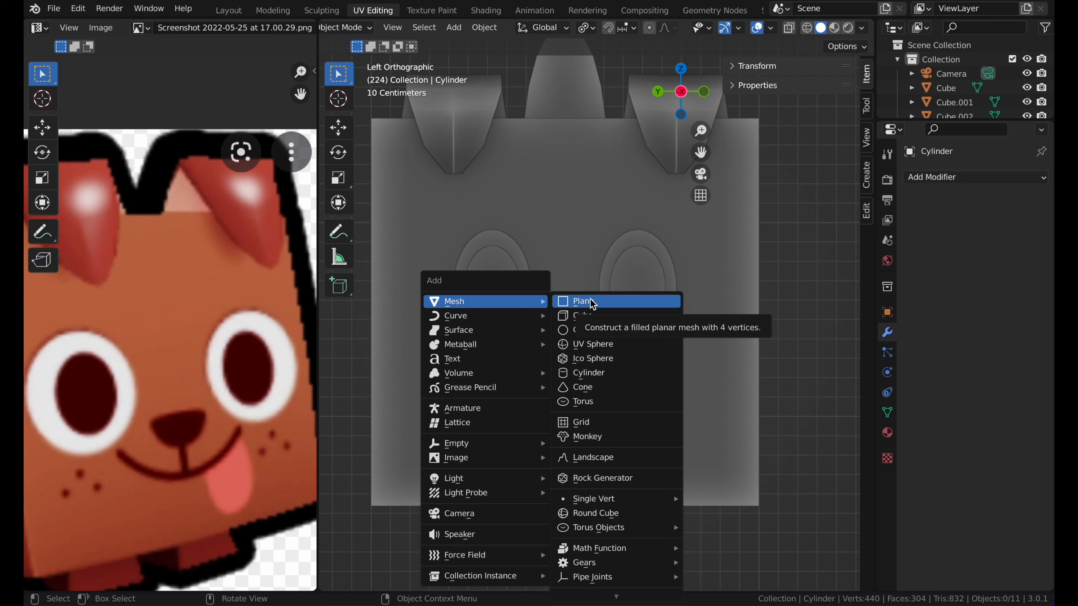
left_click(592, 302)
type("rz90")
key("s")
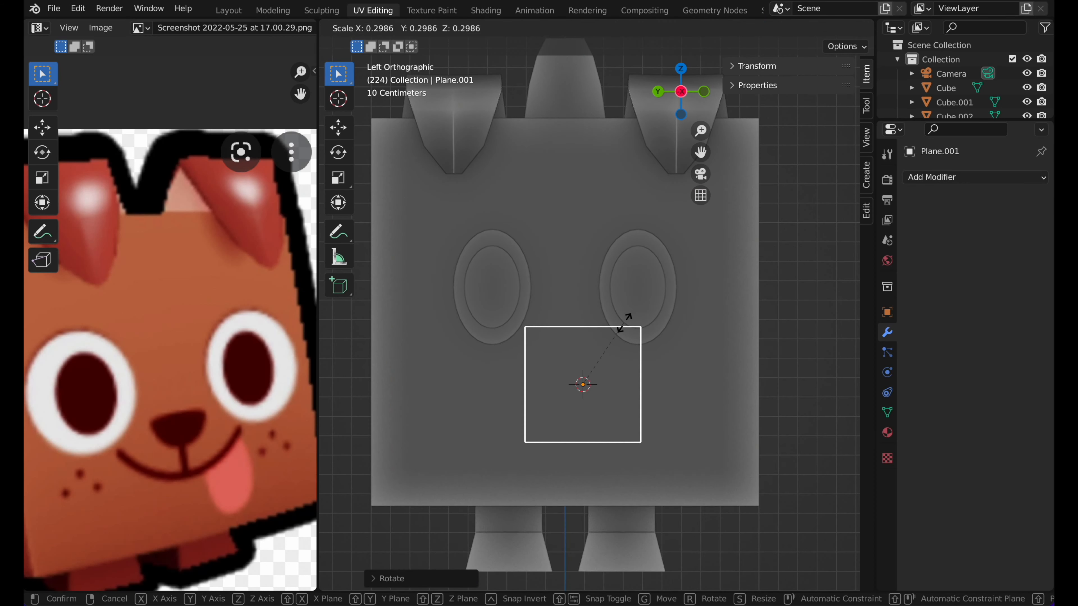
left_click(619, 354)
key("g")
left_click(685, 323)
Step: Delete three of the plane's vertices in Edit Mode, keeping a single lower corner vertex
key("Tab")
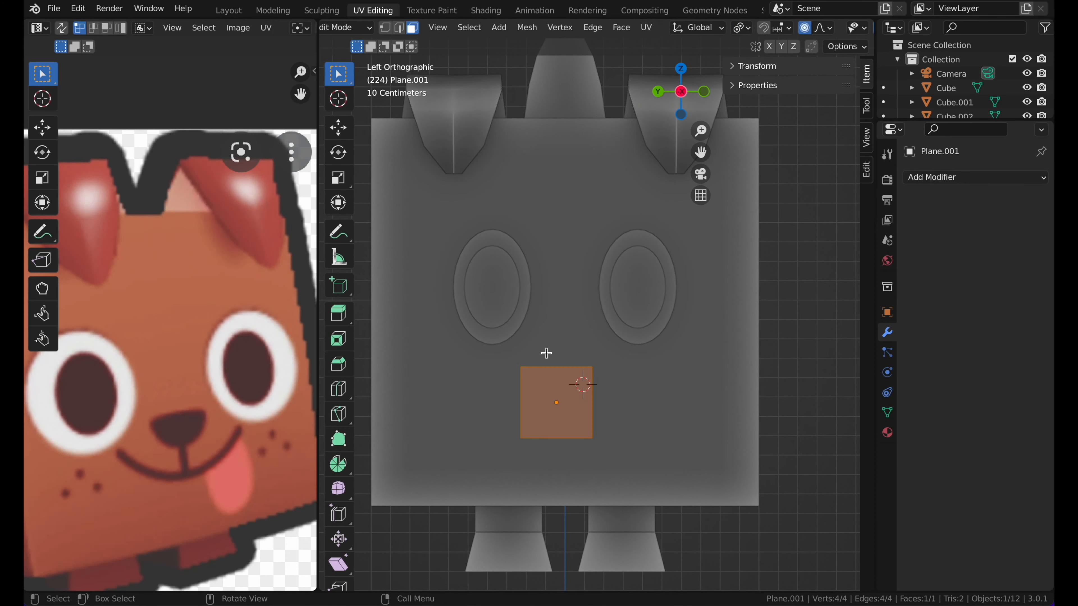
key("1")
left_click(601, 402)
left_click_drag(505, 354, 662, 401)
key("x")
left_click(628, 298)
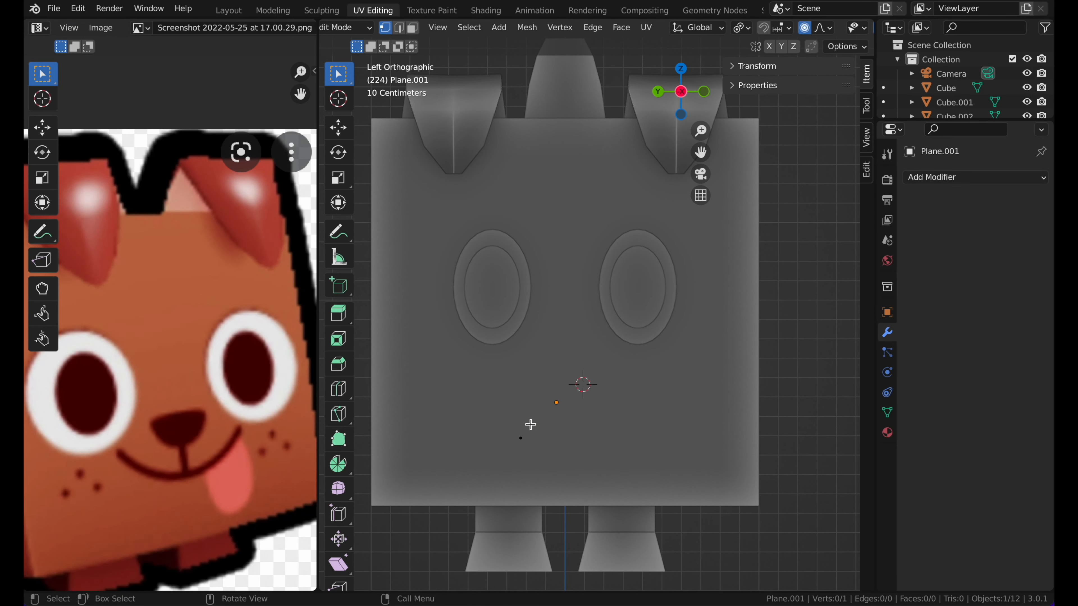
Step: Move the remaining vertex to the mouth corner below the eye on the positive Y side
key("g")
left_click(599, 374)
scroll(598, 374, "up", 1)
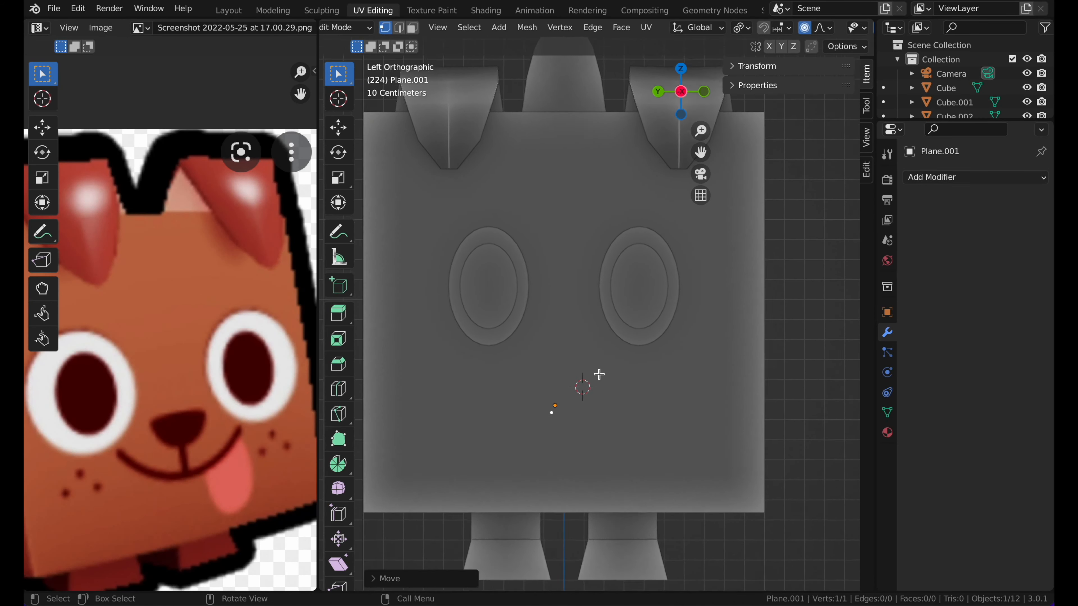
key("g")
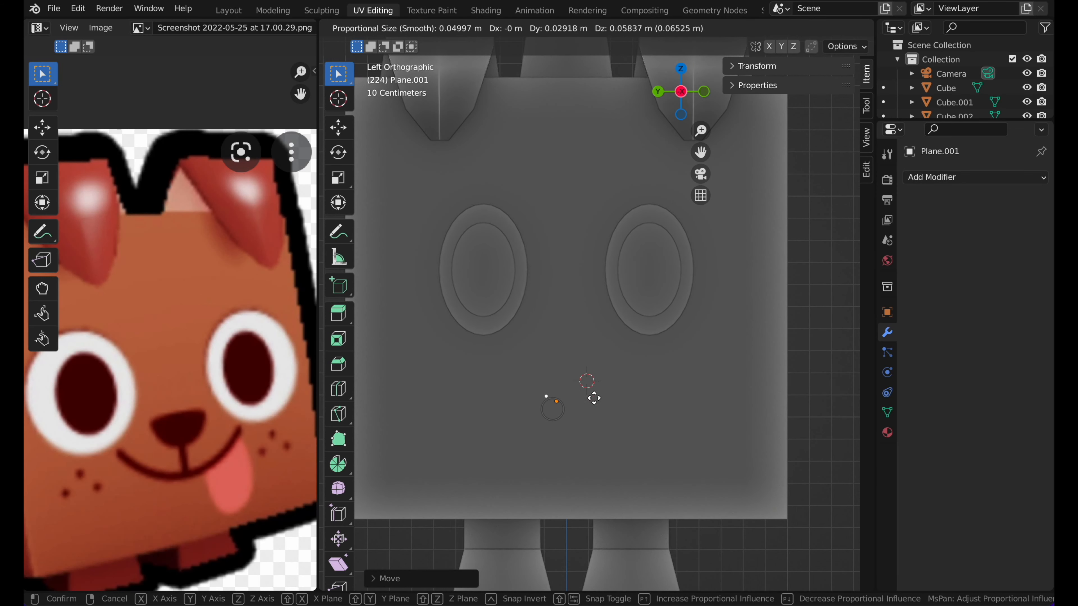
left_click(540, 379)
Step: Extrude the vertex five times along a curve to trace a smile across the face
key("e")
left_click(554, 383)
key("e")
left_click(586, 392)
key("e")
left_click(624, 387)
key("e")
left_click(651, 368)
key("e")
left_click(662, 342)
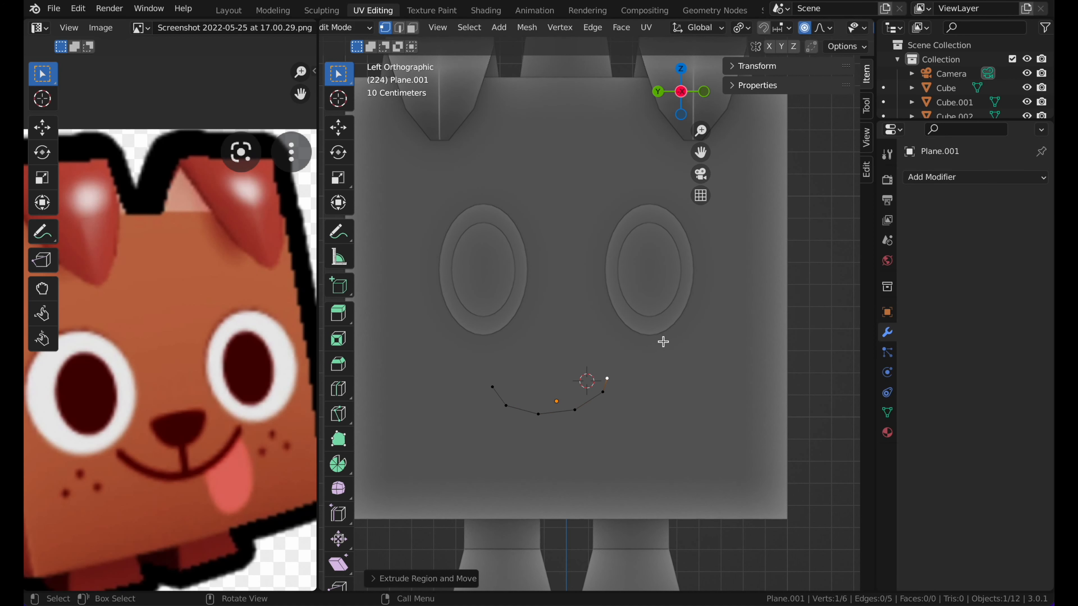
Step: Undo the last two smile segments, shift the end vertex and extrude three segments up to the opposite mouth corner
key("ctrl+z")
key("ctrl+z")
key("g")
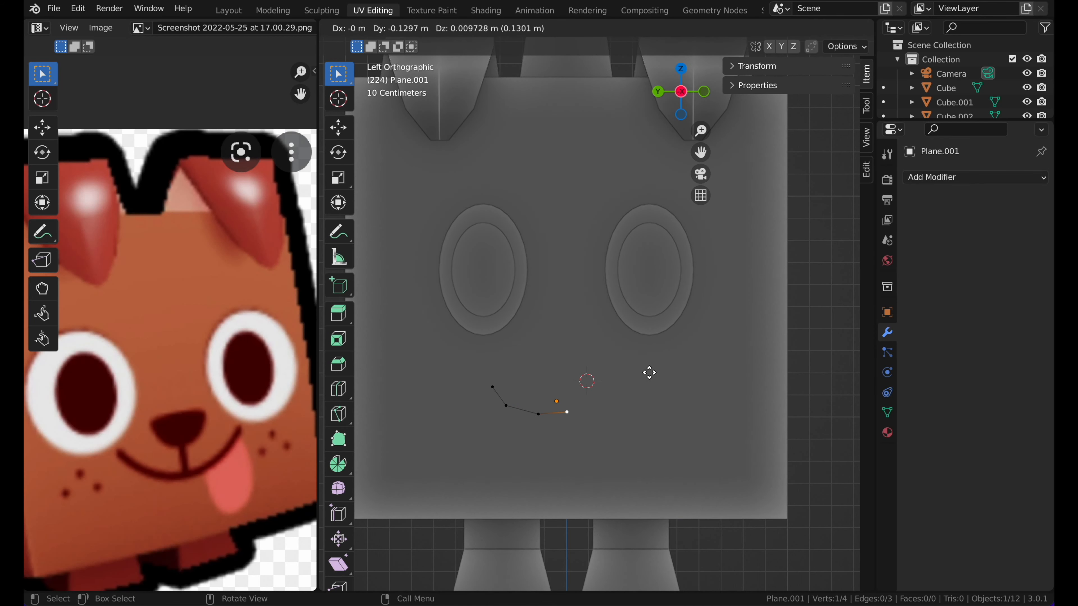
left_click(648, 375)
key("e")
left_click(677, 366)
key("e")
left_click(689, 349)
key("e")
left_click(693, 339)
Step: Delete the second half of the smile line, keeping the first three vertices on the positive Y side
key("Tab")
scroll(607, 356, "right", 5)
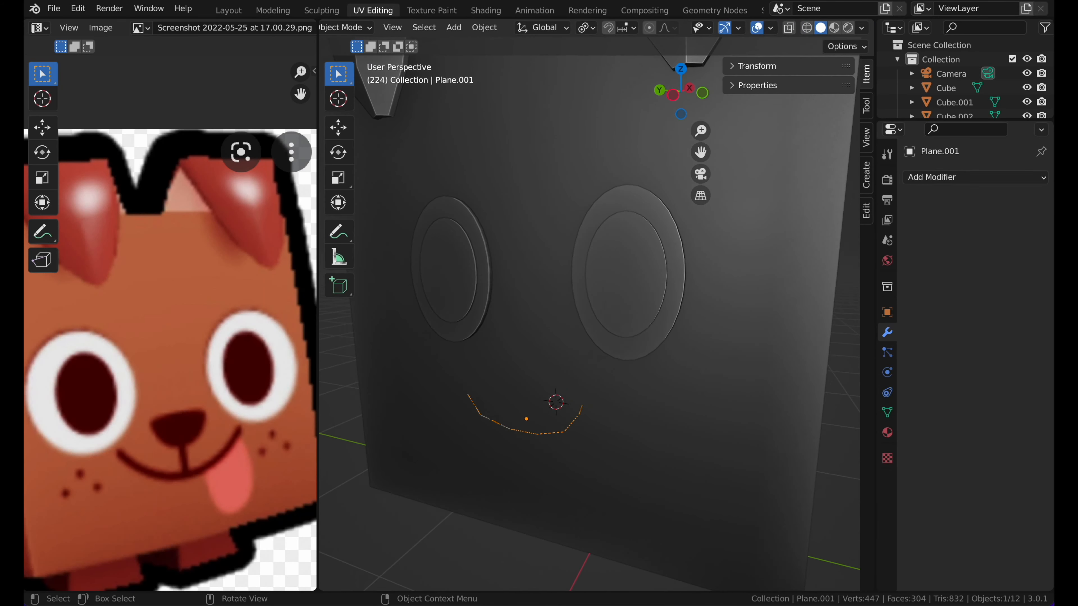
scroll(608, 356, "left", 5)
scroll(608, 356, "down", 2)
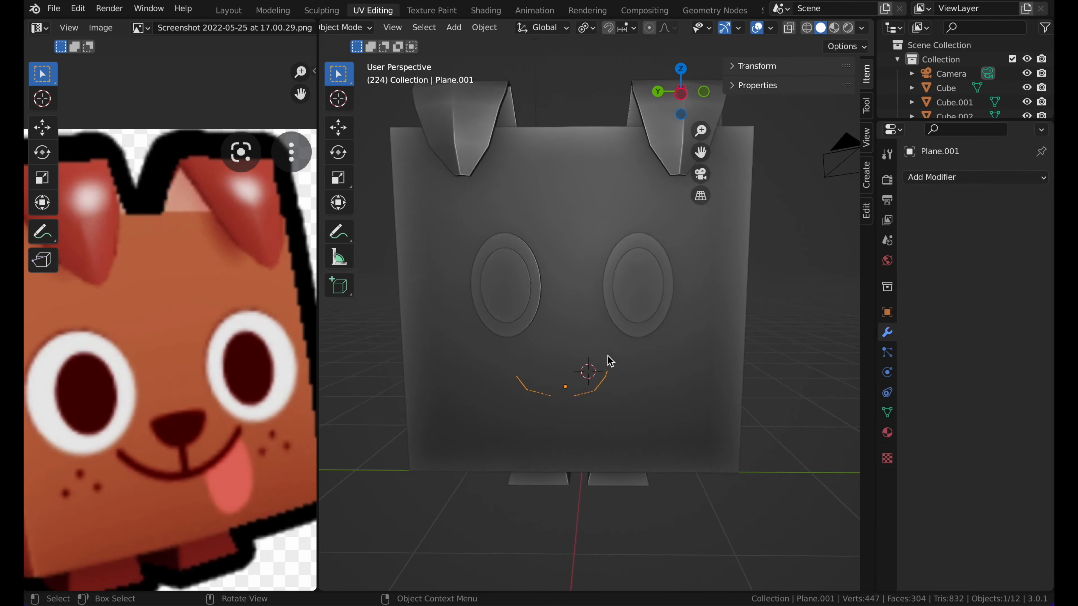
scroll(608, 356, "up", 3)
key("Tab")
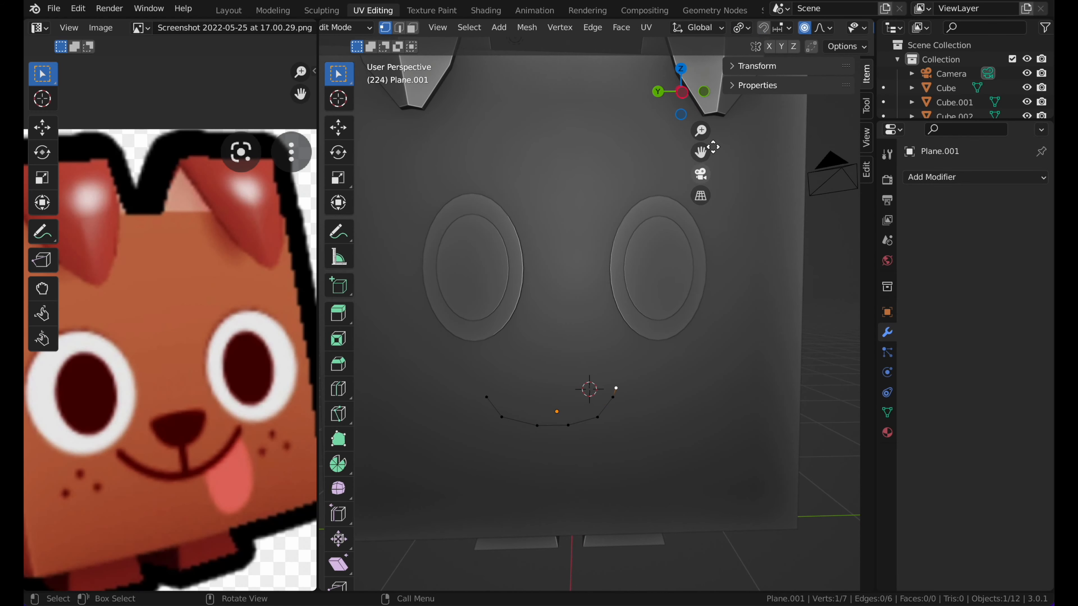
left_click(681, 95)
scroll(595, 259, "up", 2)
scroll(595, 258, "down", 1, "shift")
key("Tab")
key("x")
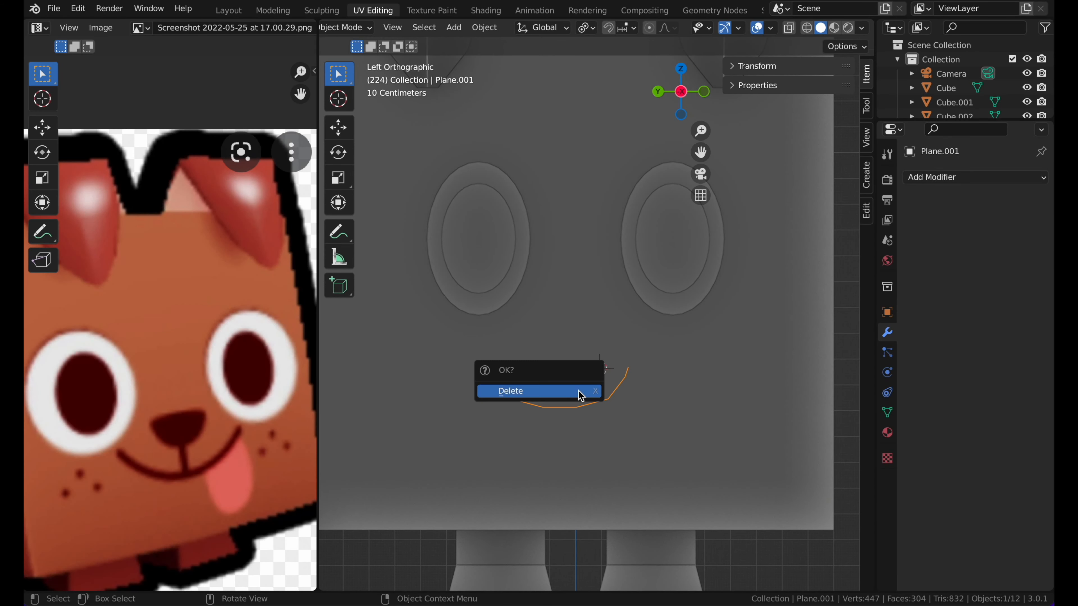
key("Tab")
key("x")
left_click(620, 311)
key("Tab")
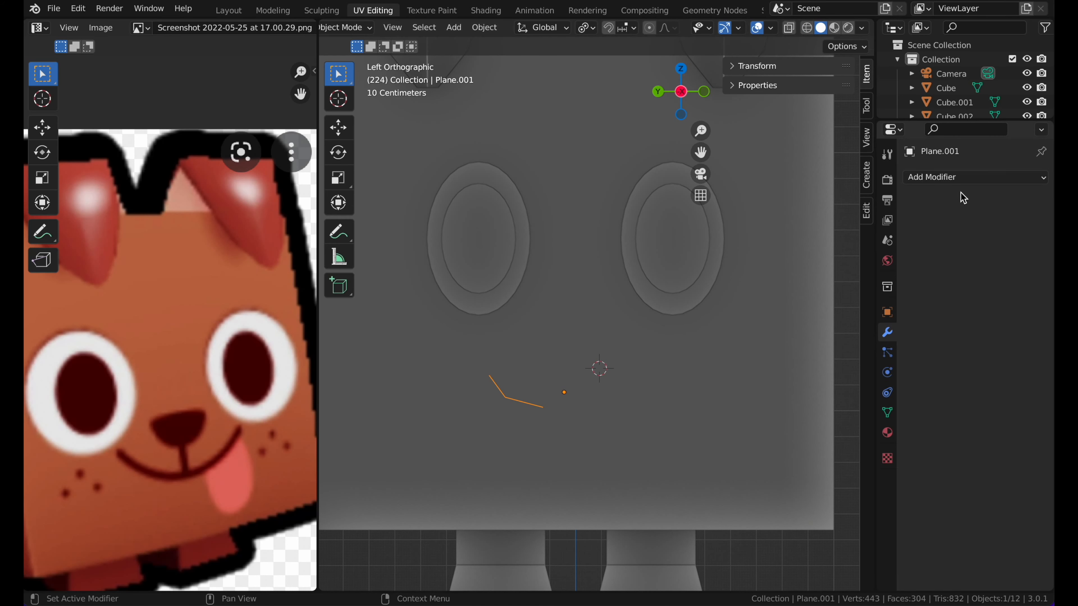
Step: Add an X-axis Mirror modifier with Clipping to the half smile and slide its vertices along Y until both halves meet
left_click(963, 177)
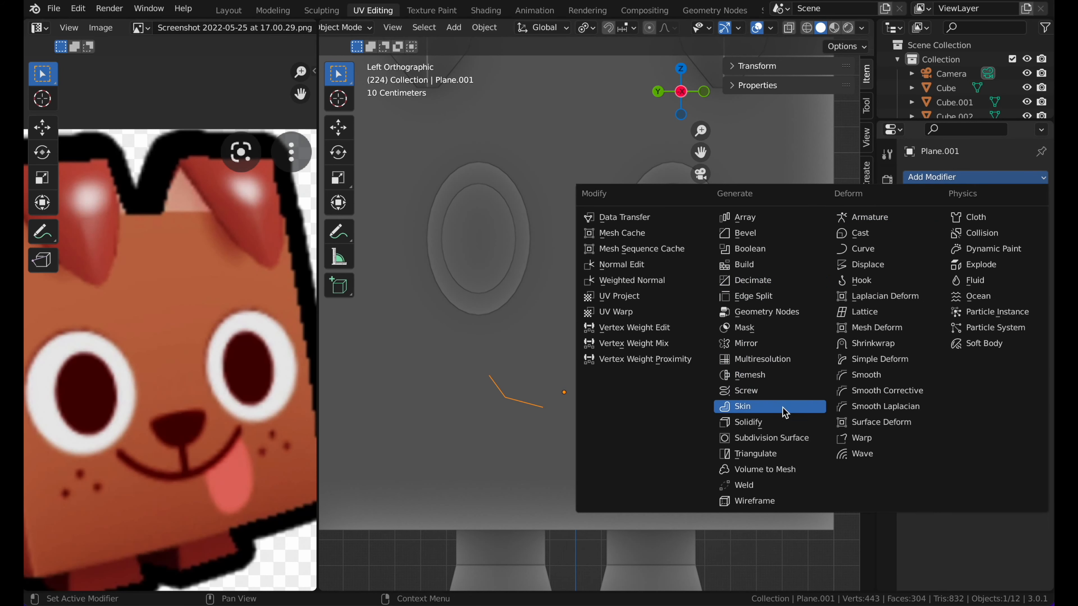
left_click(784, 344)
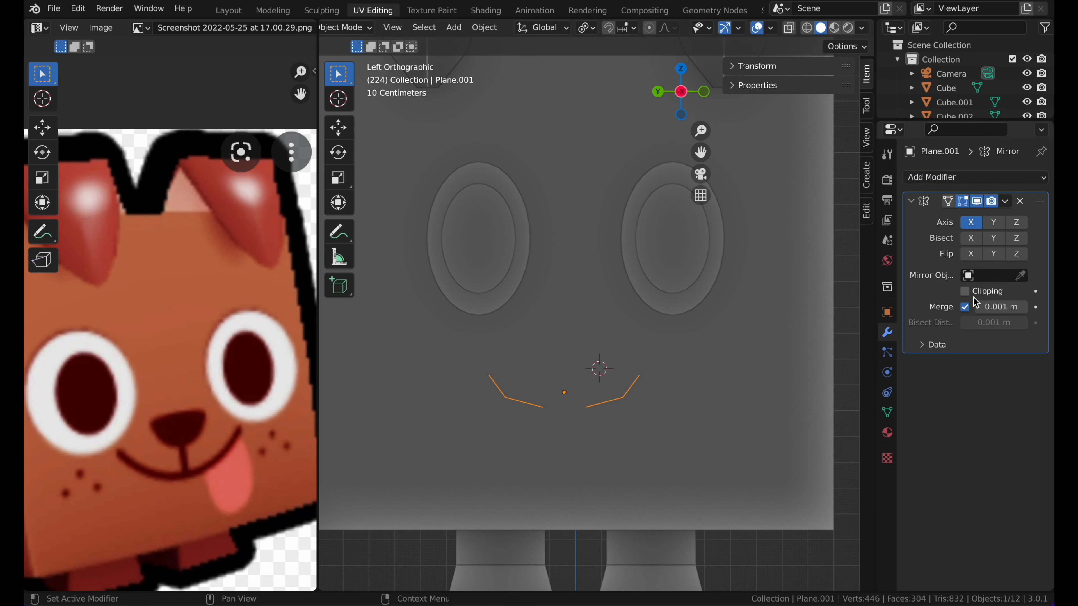
key("Tab")
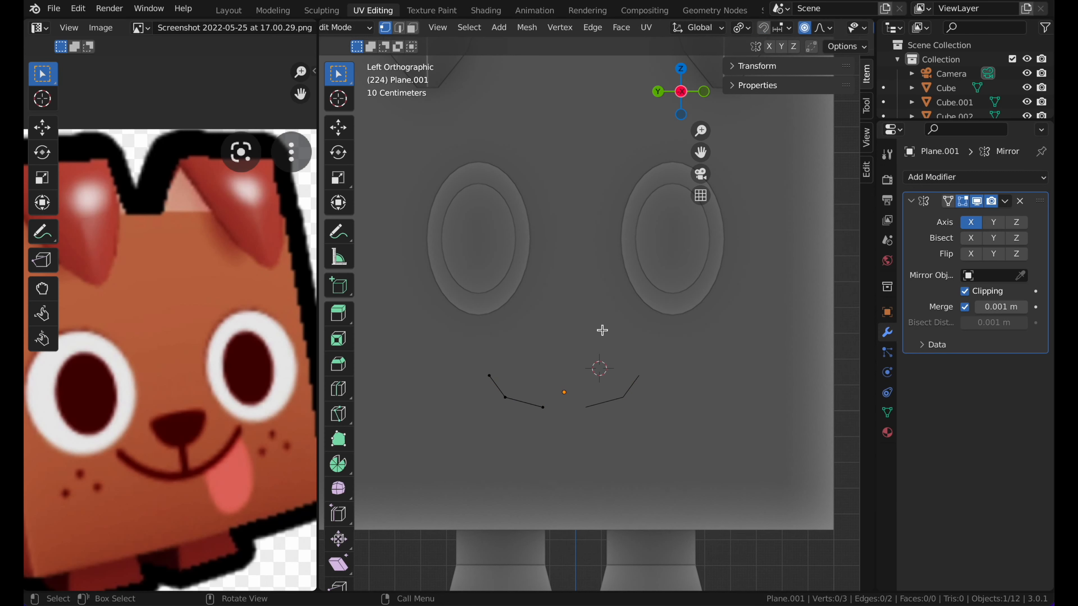
key("a")
key("g")
key("y")
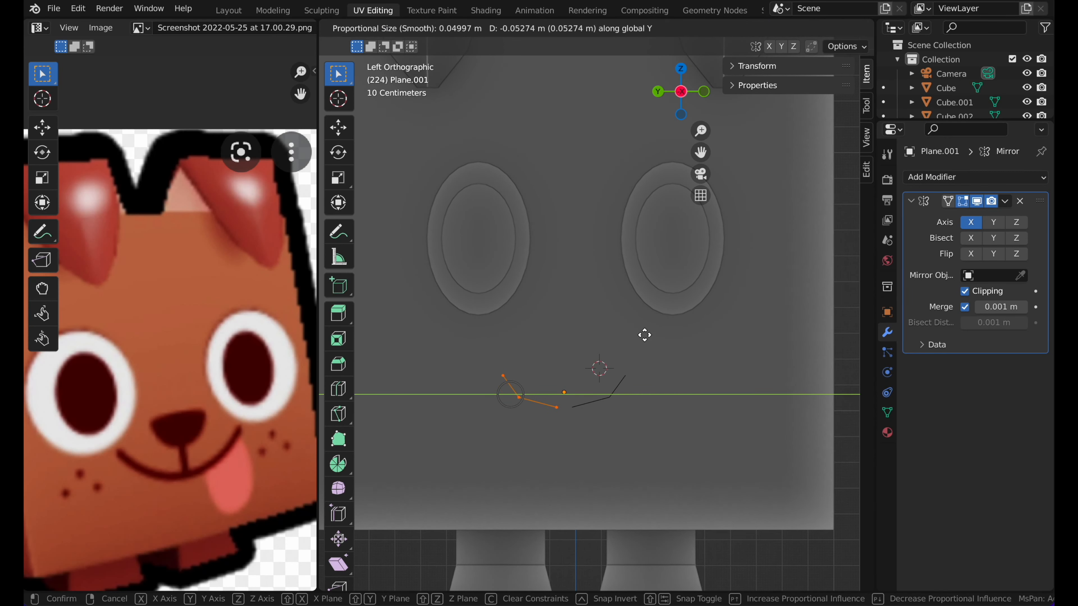
left_click(652, 335)
key("Tab")
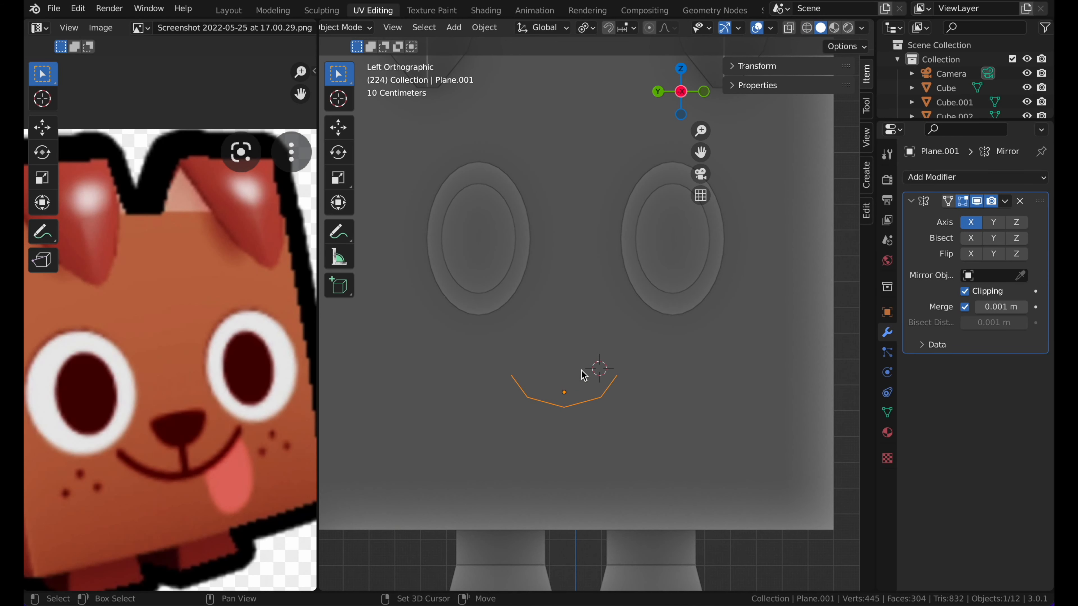
Step: Move the mirrored smile line along Y to center it between the eyes
middle_click_drag(587, 382, 584, 375, "shift")
key("g")
key("y")
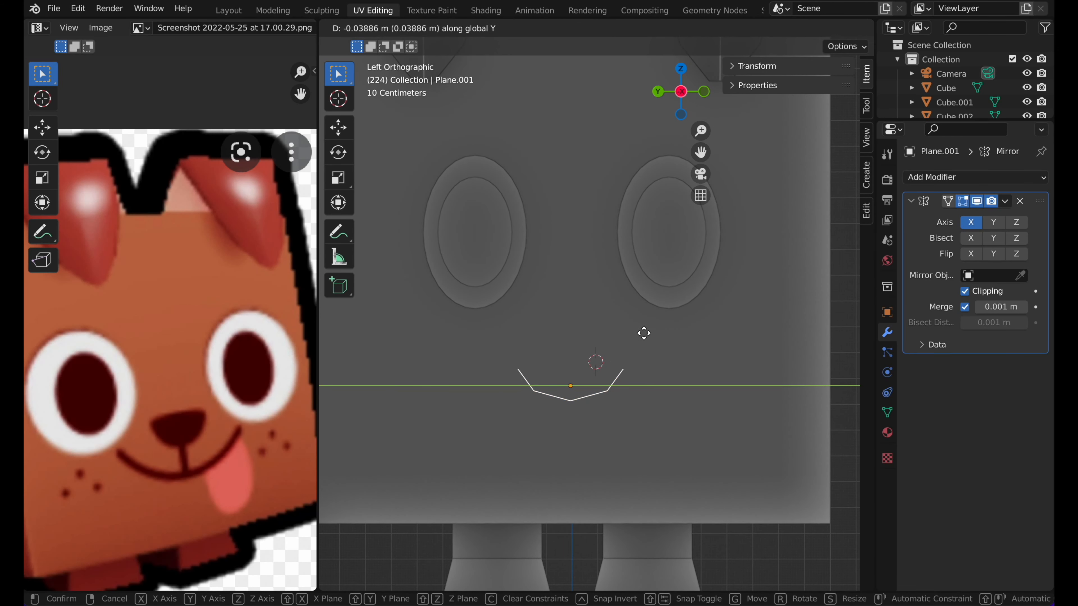
left_click(641, 331)
scroll(606, 241, "up", 5, "shift")
scroll(607, 242, "down", 5, "shift")
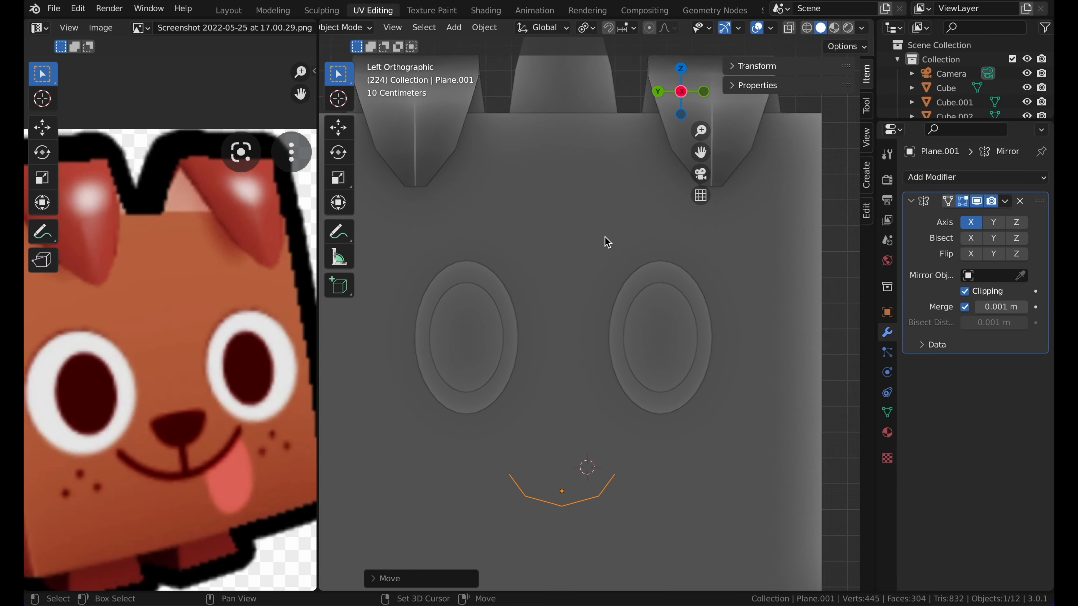
scroll(608, 242, "down", 1, "shift")
key("g")
key("y")
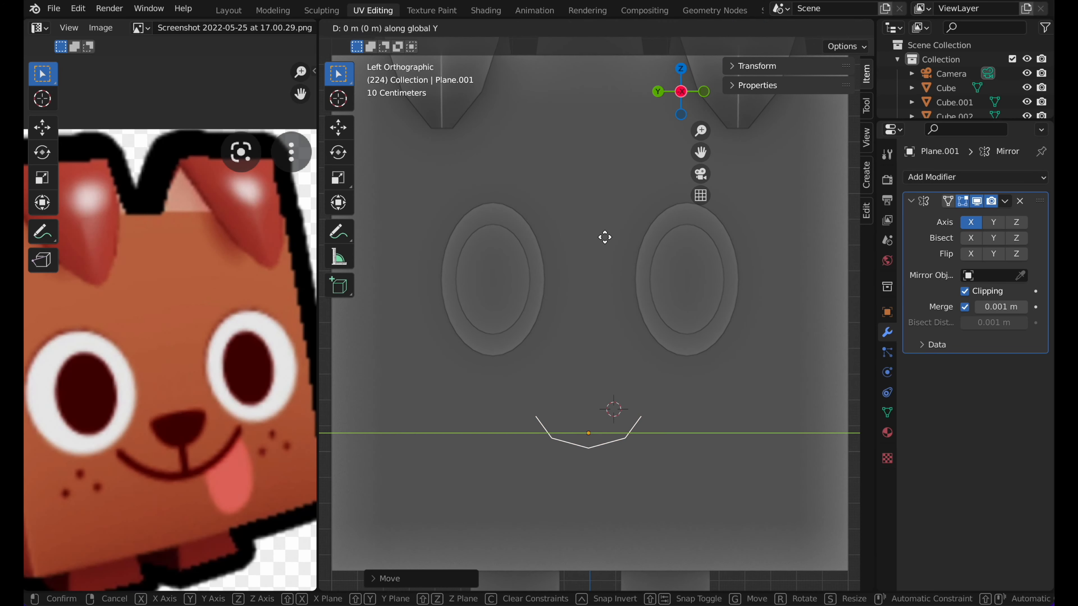
key("Escape")
Step: Move the smile's middle vertex inward and slightly down to reshape the curve
key("Tab")
scroll(603, 241, "down", 3, "shift")
left_click_drag(504, 361, 547, 374)
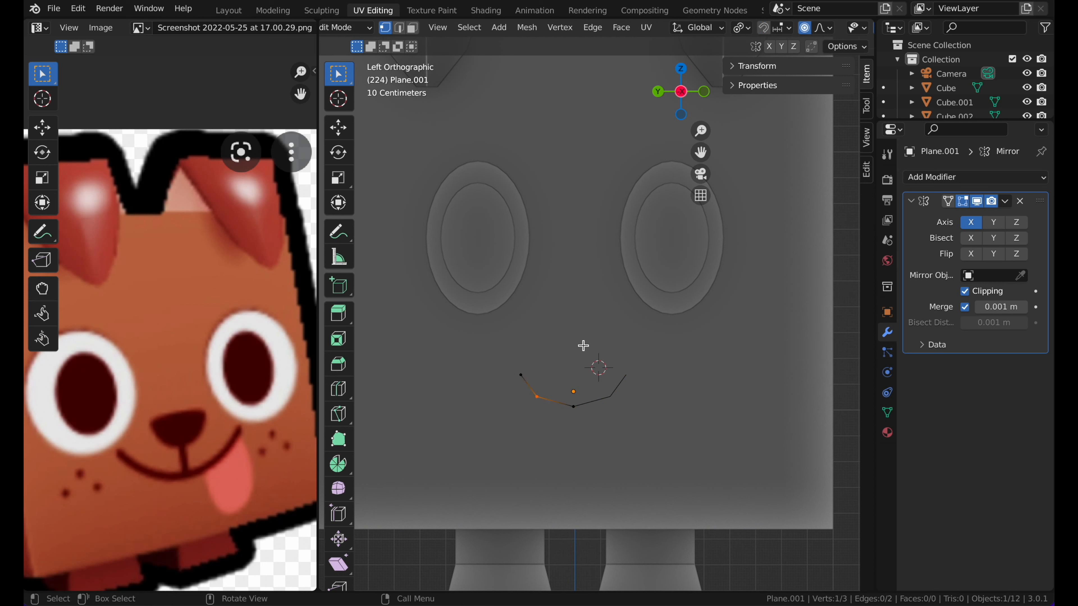
key("g")
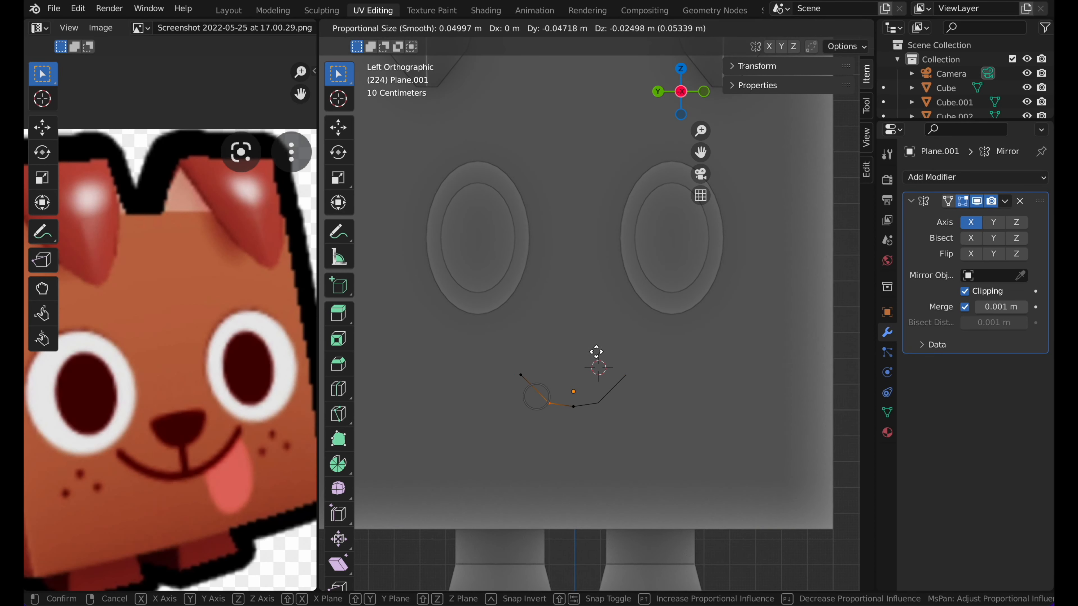
left_click(598, 349)
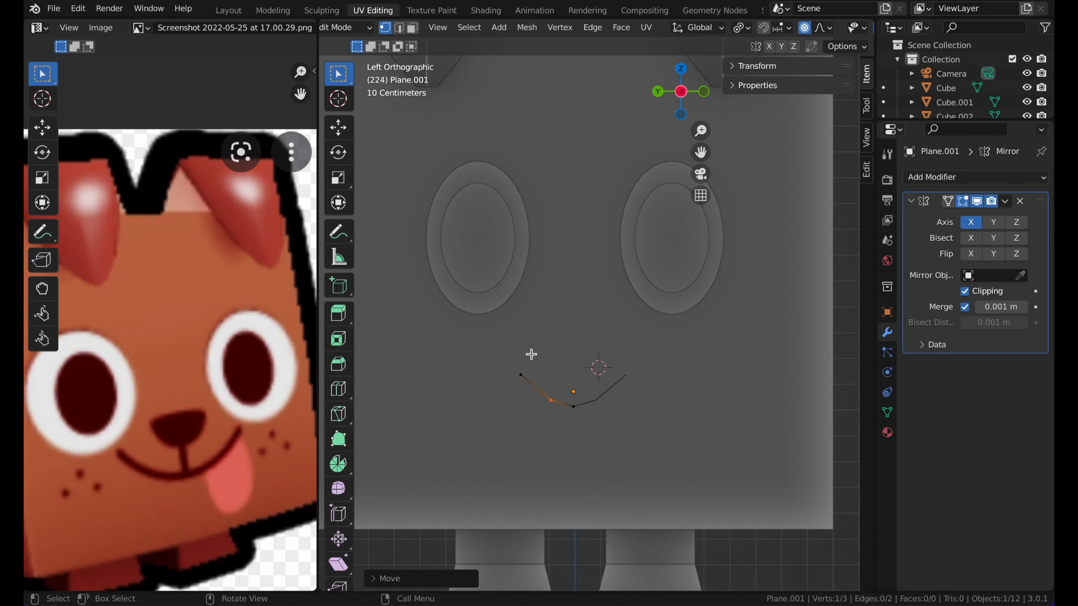
Step: Move the half smile's middle vertex outward along Y and subdivide the smile line's edges once
key("g")
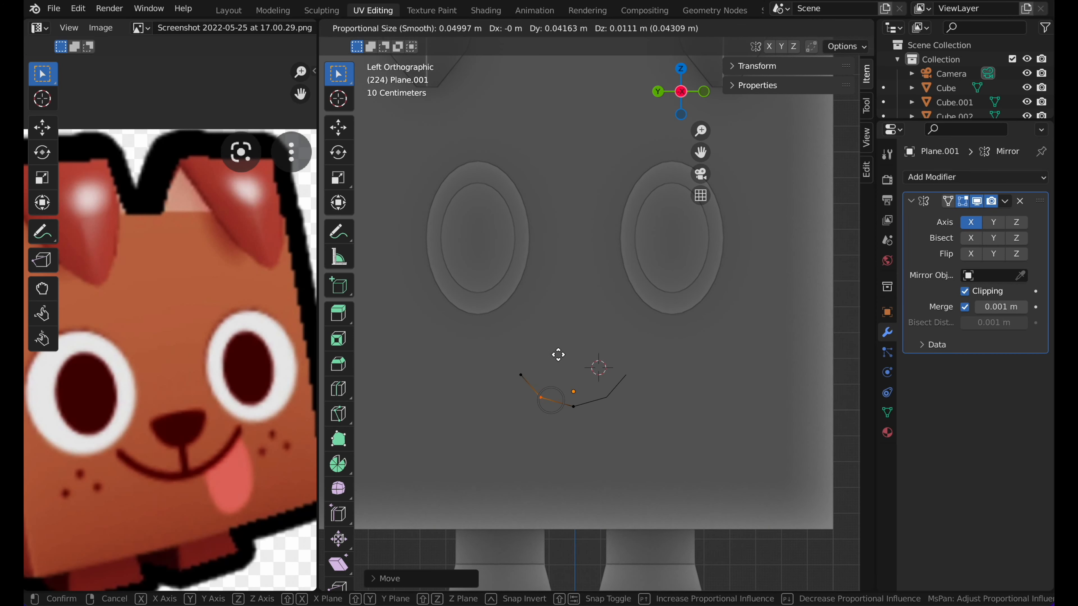
left_click(562, 357)
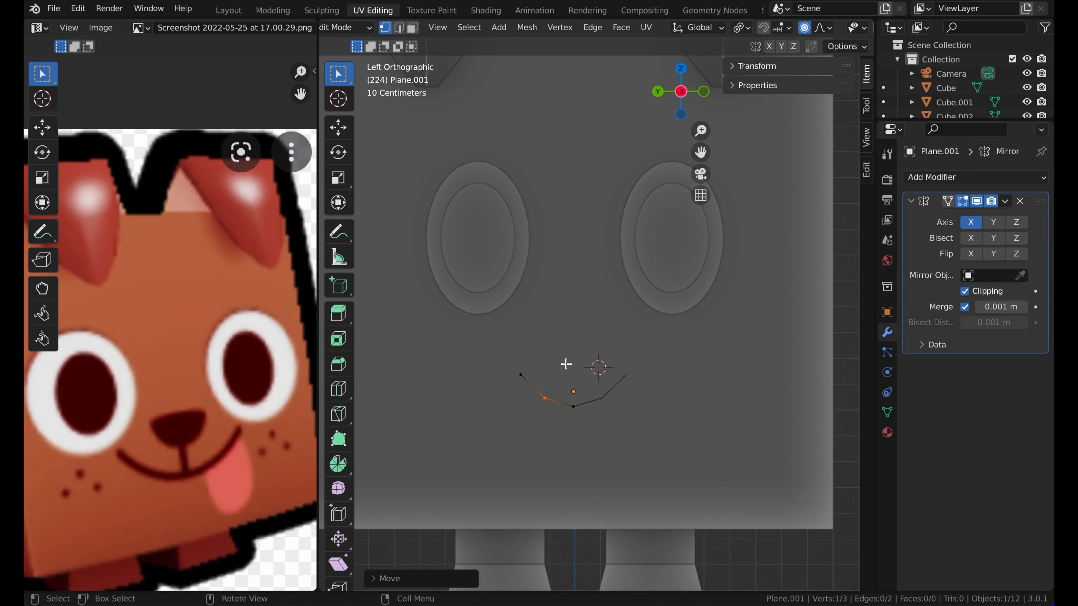
right_click(565, 359)
left_click(554, 308)
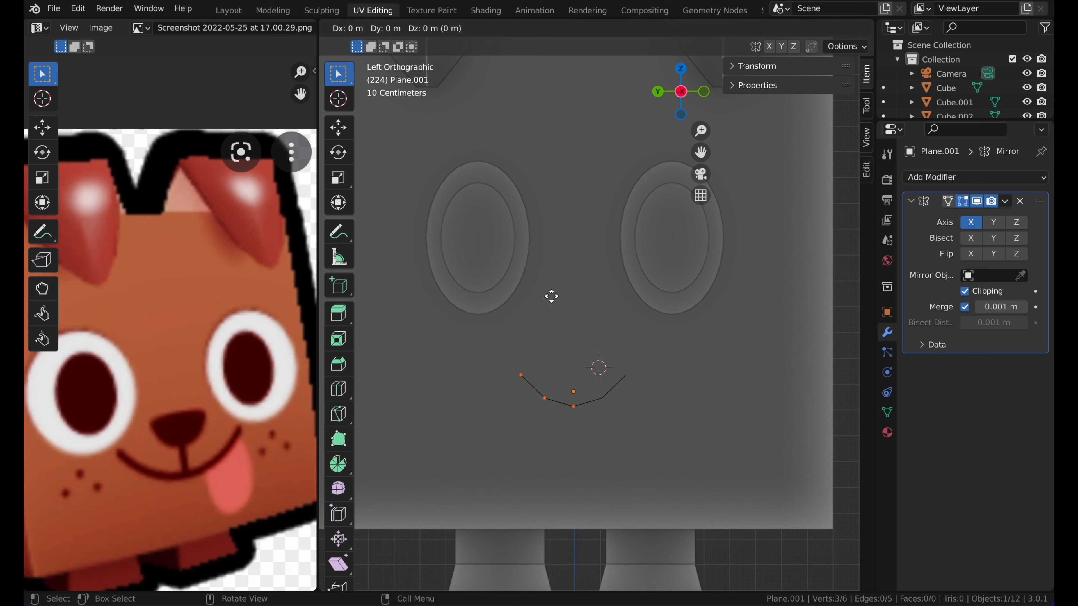
left_click(554, 301)
right_click(546, 280)
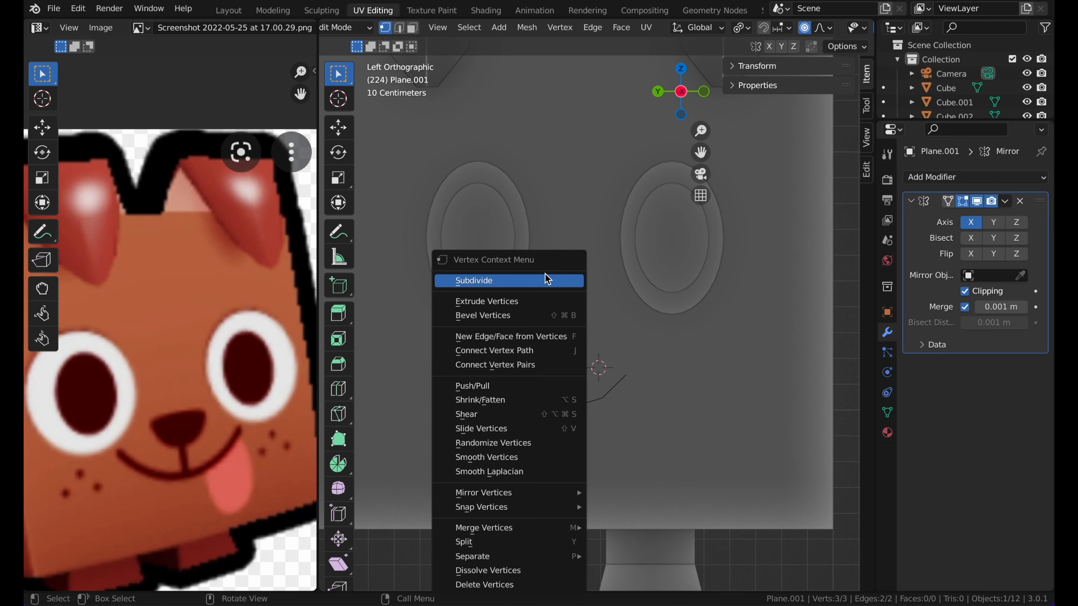
left_click(545, 283)
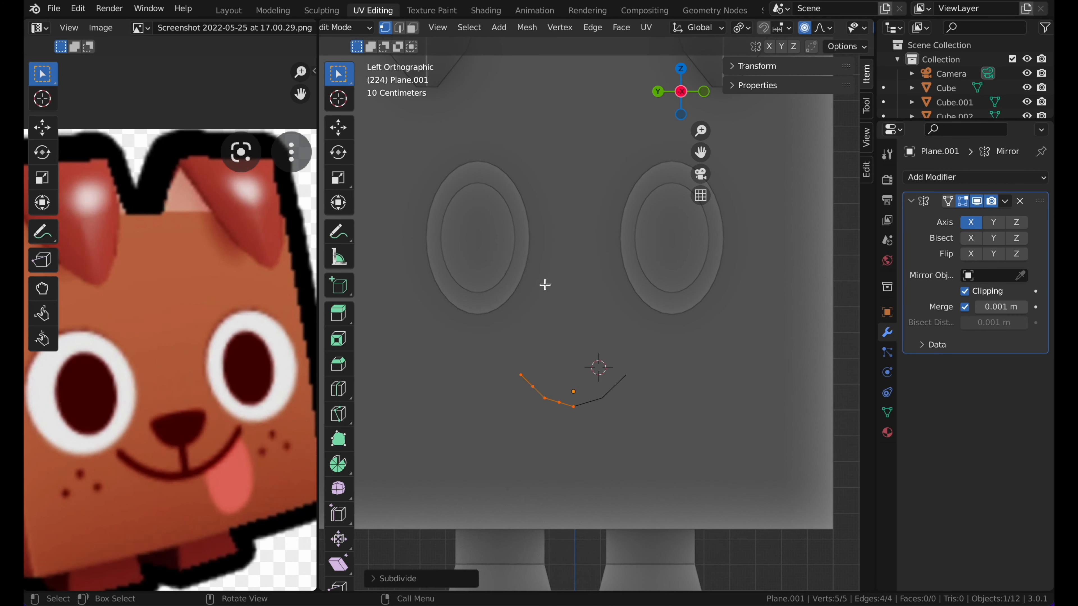
Step: Move the new vertex near the smile's outer end outward and down to round the curve
right_click(561, 353)
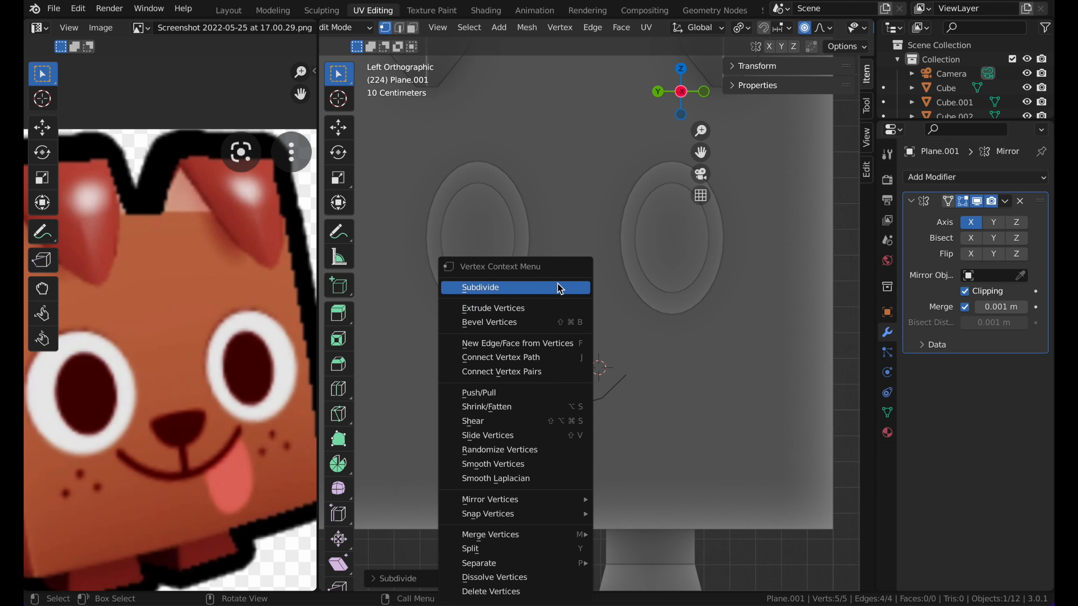
key("Escape")
left_click(538, 385)
key("g")
left_click(547, 369)
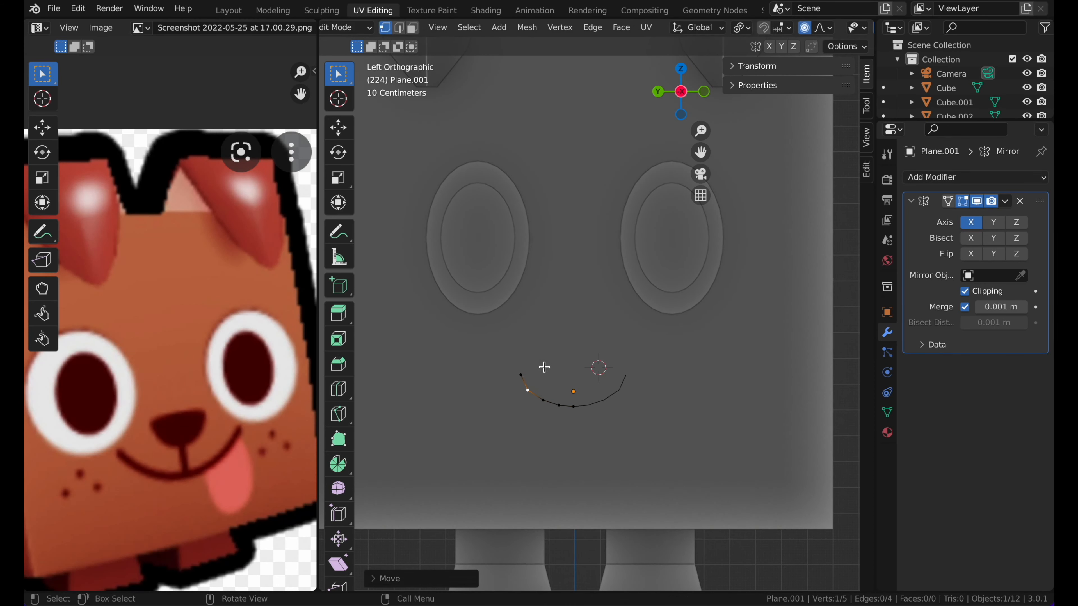
Step: Scale up the whole smile line, adjust its rotation and raise it along the face beneath the eyes
key("Tab")
key("s")
left_click(705, 297)
key("r")
left_click(694, 297)
key("g")
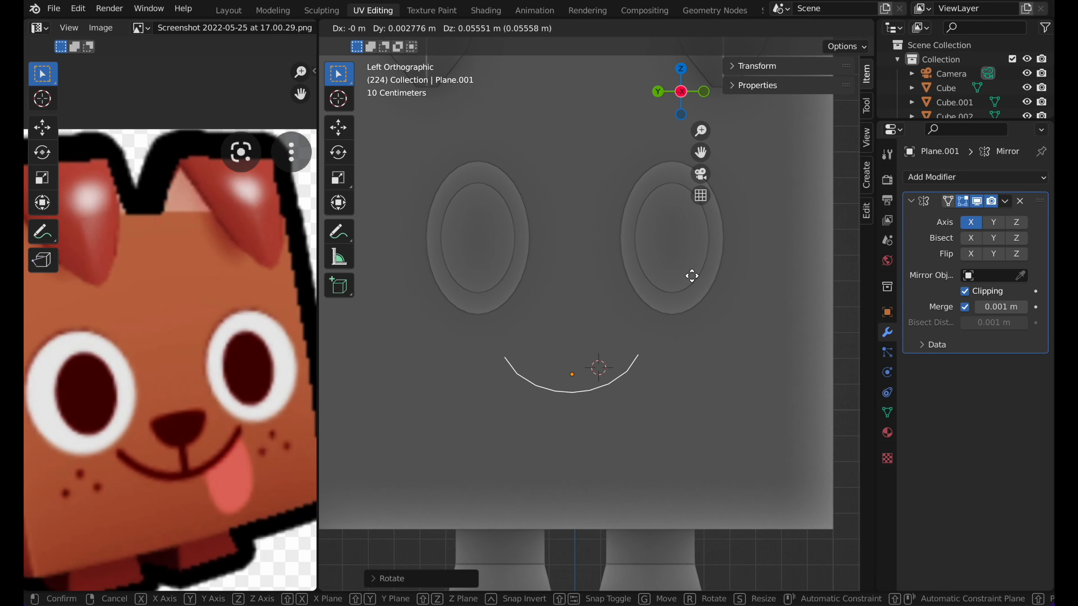
left_click(694, 275)
Step: Add a plane rotated upright to face the front, scale it down and place it between the eyes overlapping the smile
key("r")
left_click(692, 273)
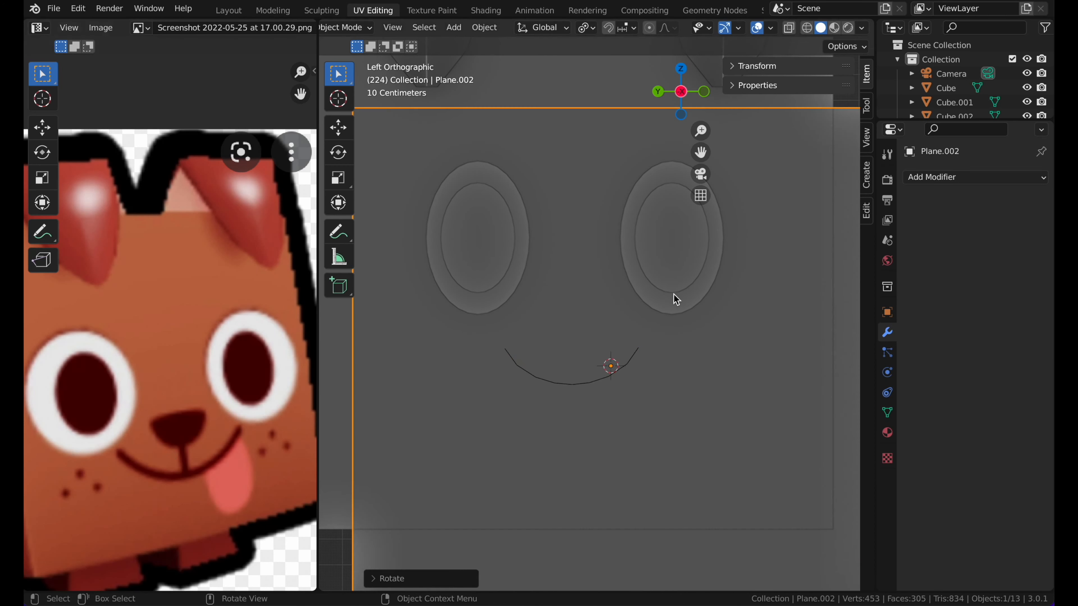
key("s")
left_click(635, 343)
key("g")
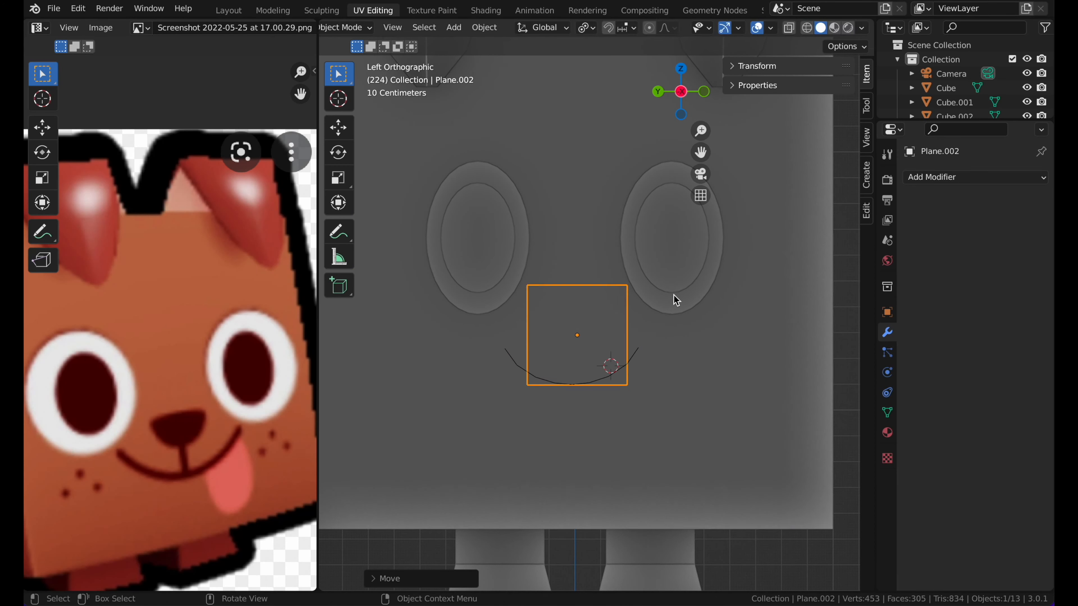
left_click(675, 297)
Step: Delete three of the plane's four vertices, keeping only the lower one on the positive Y side
key("Tab")
left_click_drag(514, 279, 680, 312)
left_click_drag(607, 368, 651, 404, "shift")
key("s")
left_click(651, 307)
key("x")
left_click(652, 307)
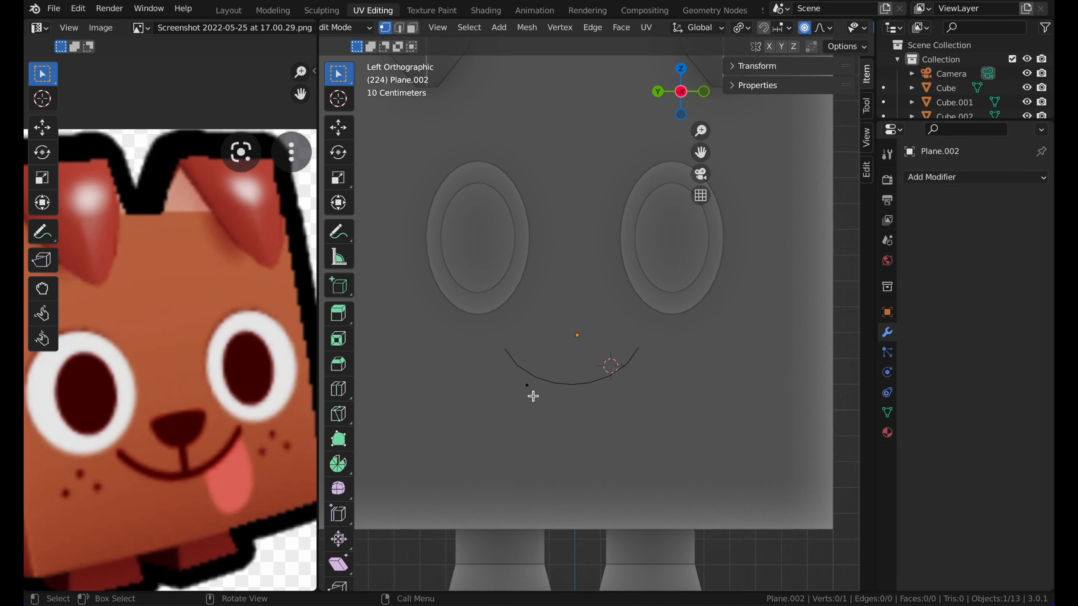
Step: Move the remaining vertex above the smile and extrude it in both directions into an open half-nose outline of five vertices
key("g")
left_click(611, 301)
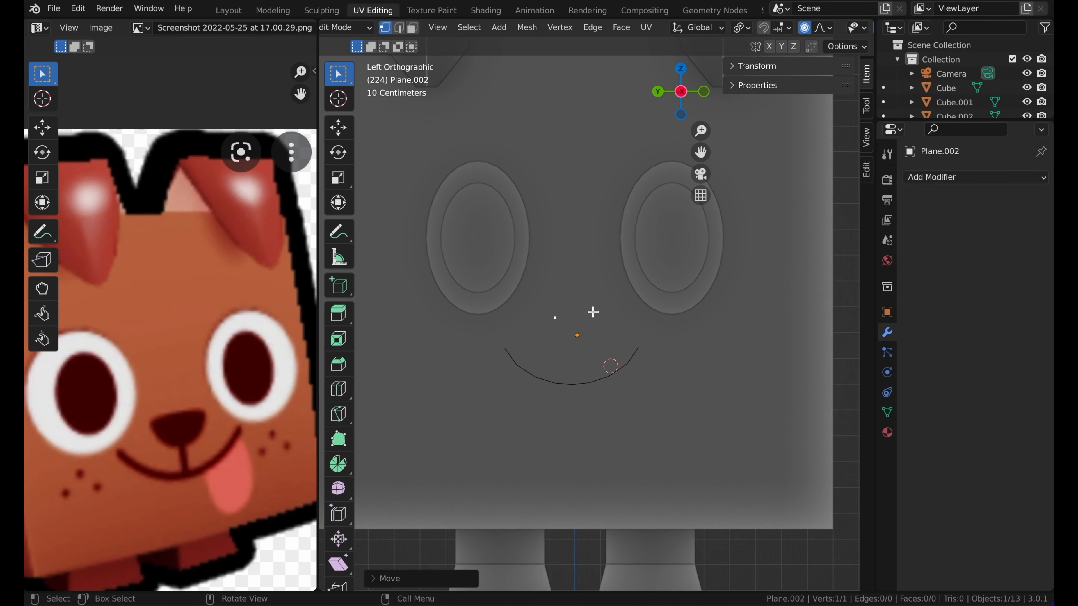
key("e")
left_click(602, 323)
left_click(951, 176)
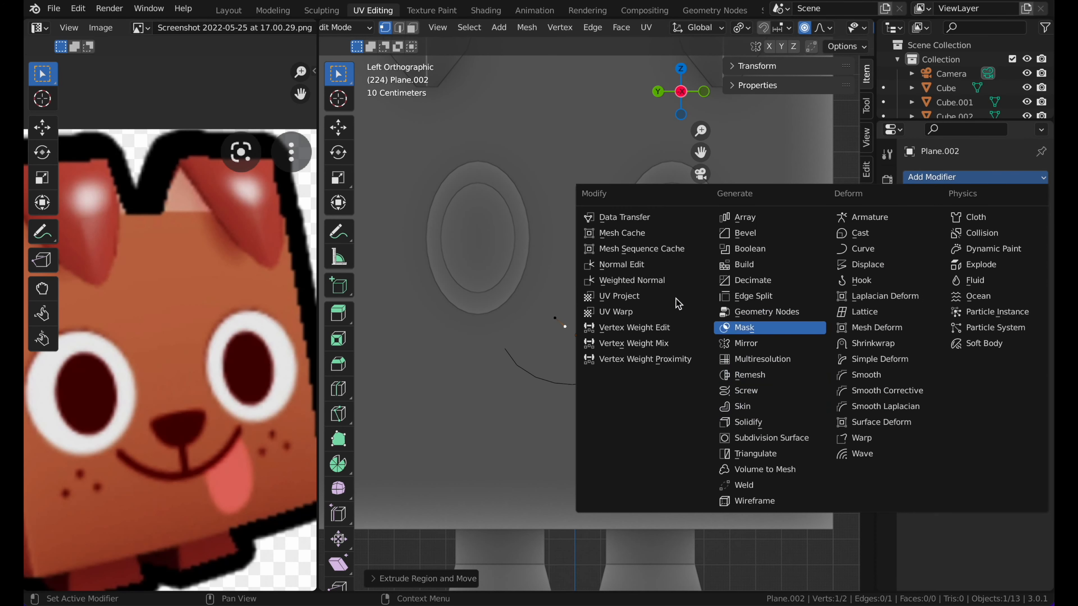
left_click(559, 312)
key("e")
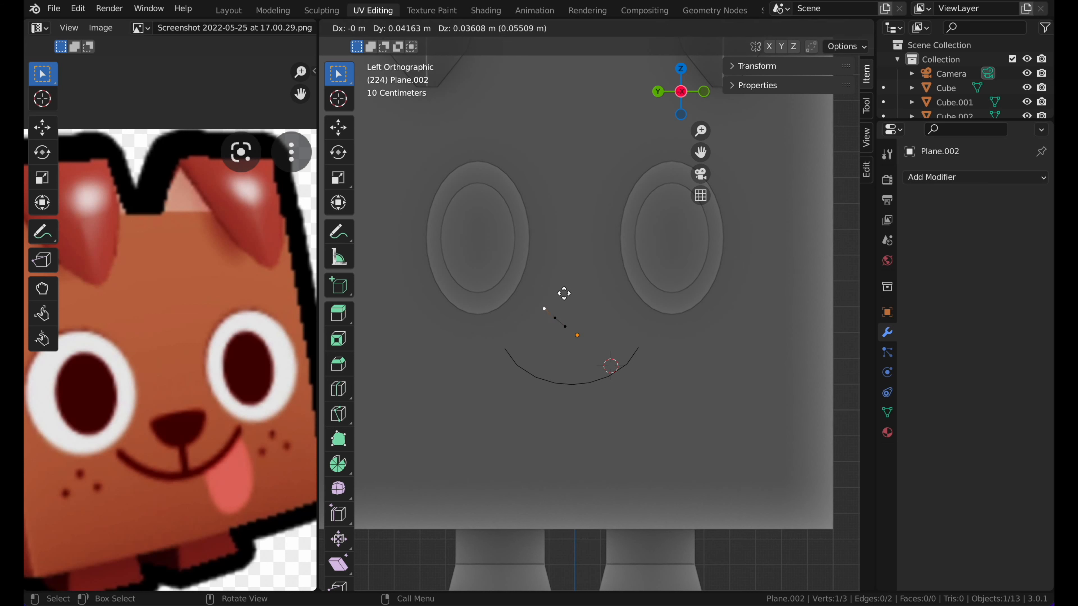
left_click(569, 292)
key("e")
left_click(573, 286)
key("e")
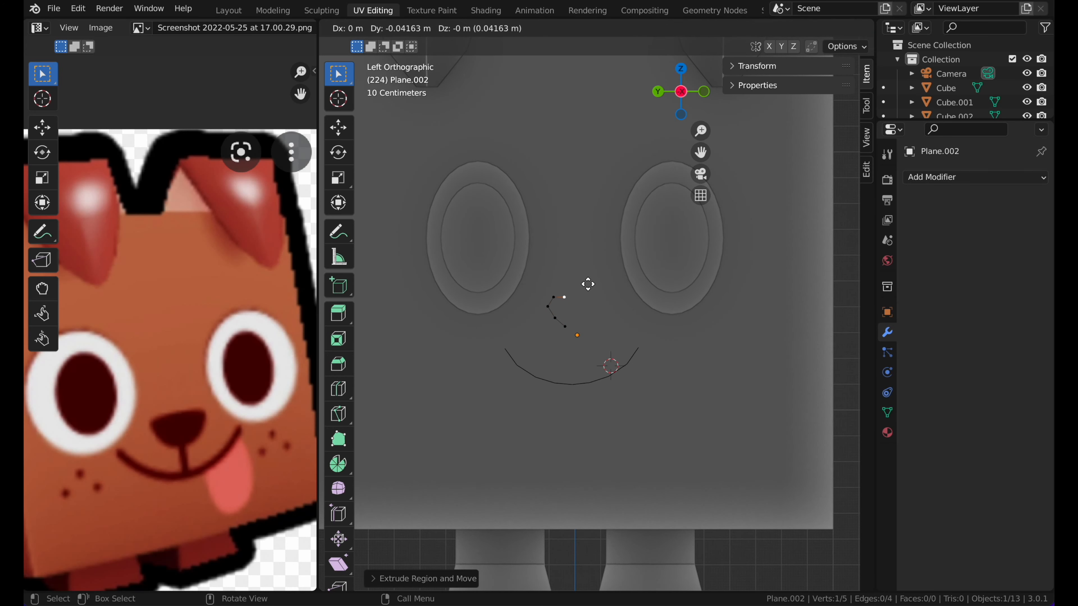
left_click(592, 285)
Step: Add an X-axis Mirror modifier with Clipping to the half-nose outline
left_click(565, 325)
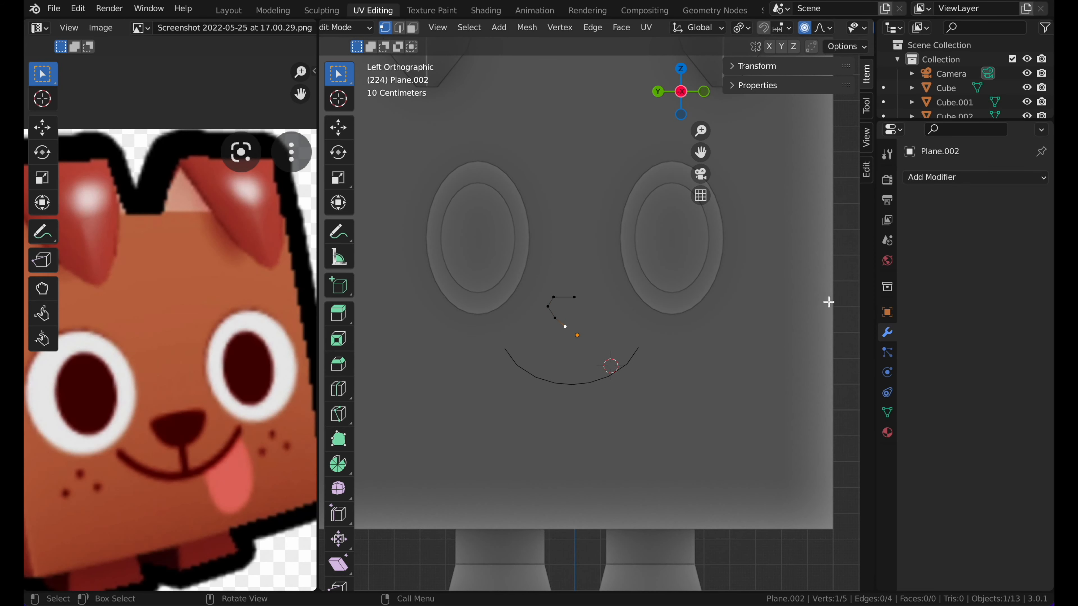
left_click(939, 177)
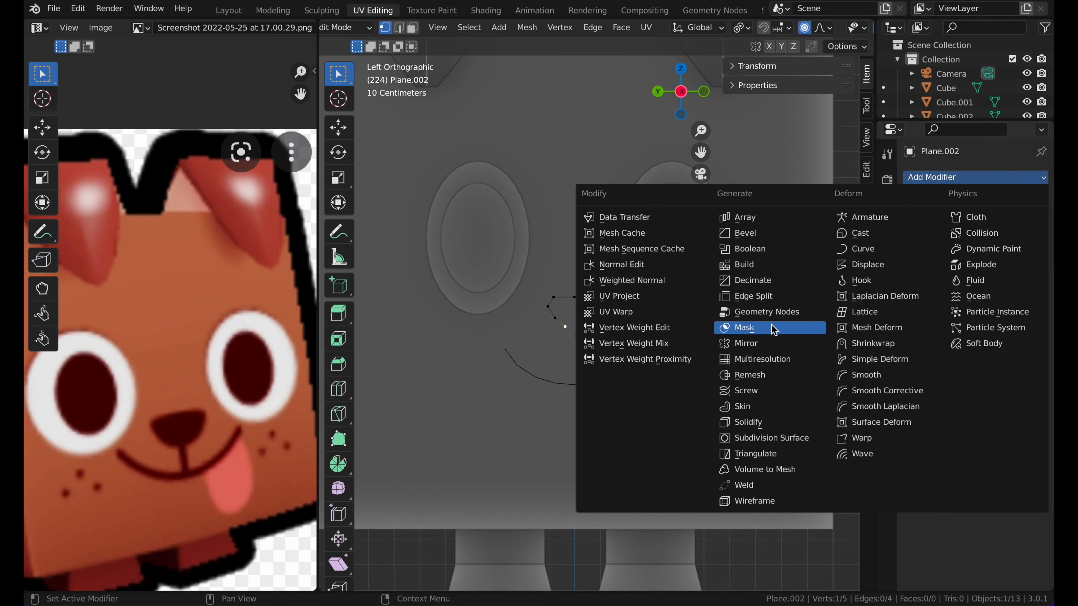
left_click(771, 344)
key("Tab")
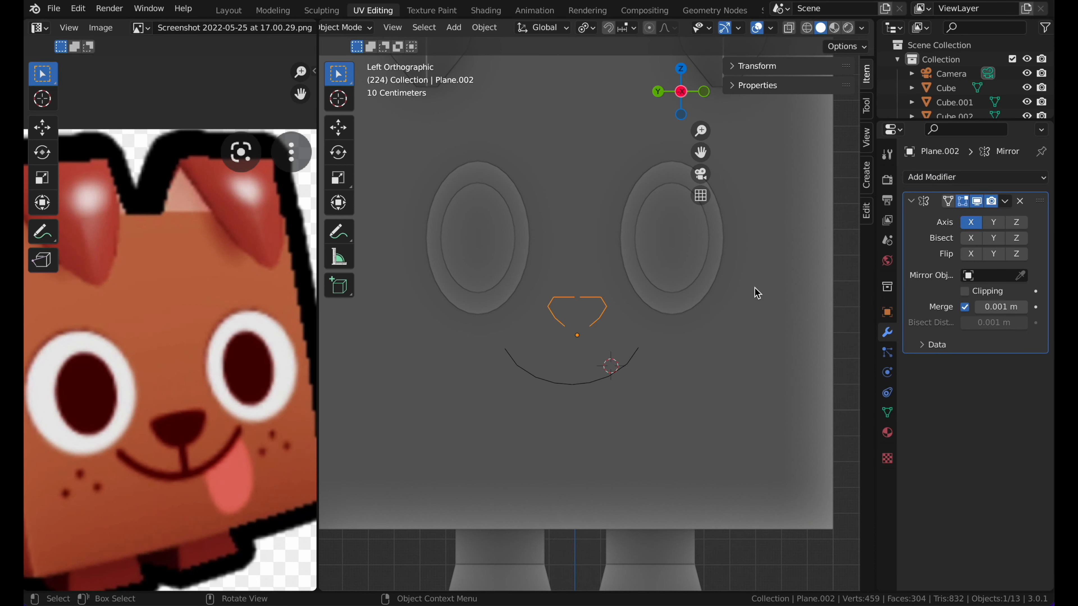
left_click(975, 291)
Step: Extrude the half nose's bottom vertex to the center line and move its upper end vertex there to close the outline
key("Tab")
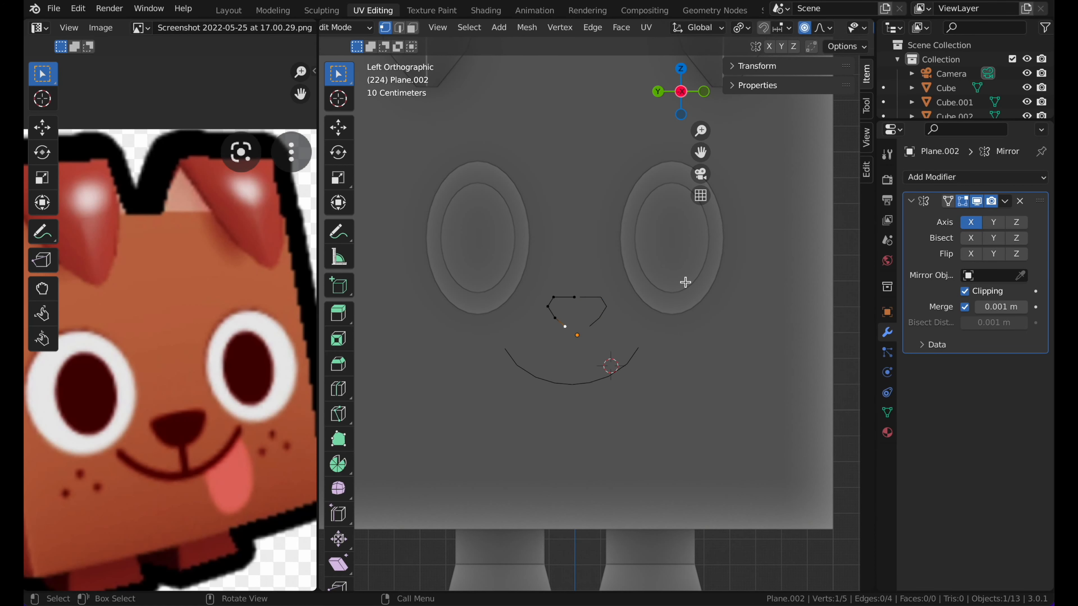
key("e")
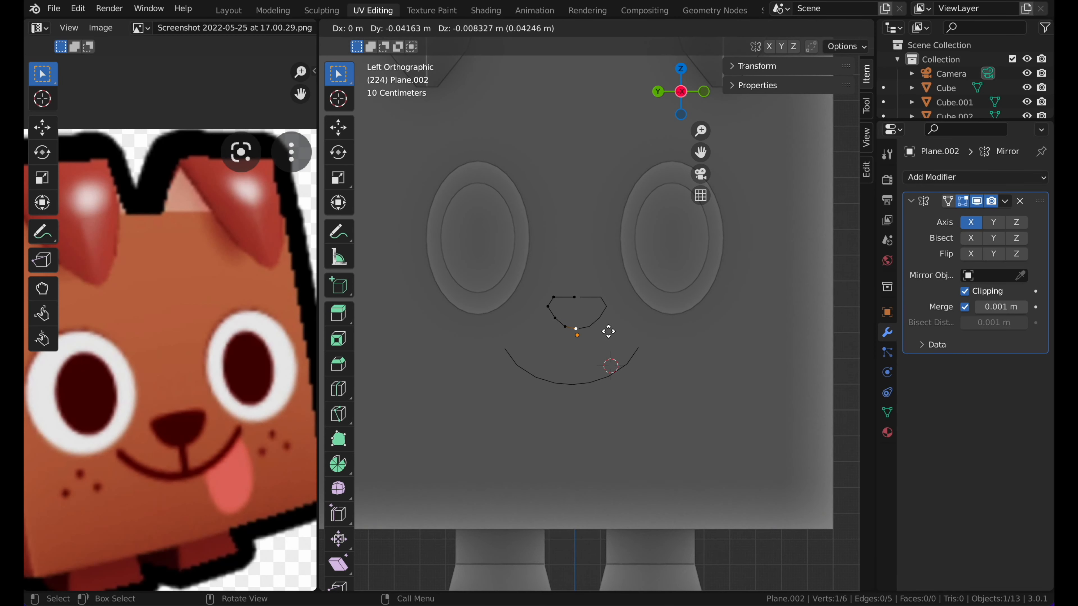
left_click(610, 331)
left_click(574, 296)
key("g")
left_click(630, 301)
Step: Center the nose outline between the eyes and adjust its height along Z so it sits just above the smile
key("Tab")
key("g")
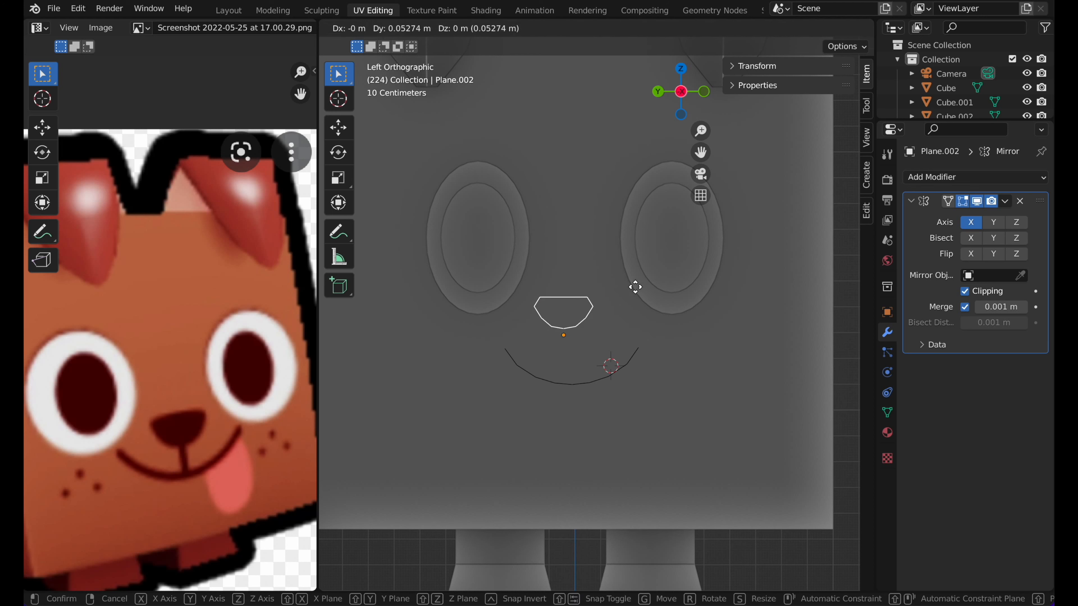
left_click(646, 338)
key("g")
key("z")
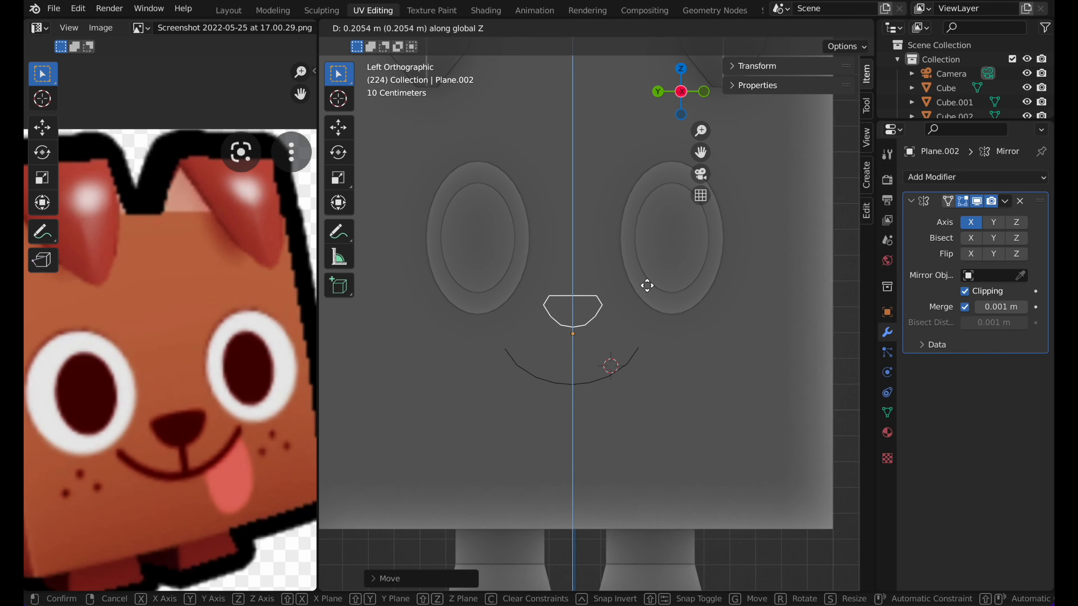
left_click(646, 284)
key("g")
key("z")
left_click(616, 311)
Step: Subdivide the nose outline and move its outermost side vertex slightly inward with proportional editing
key("Tab")
right_click(573, 318)
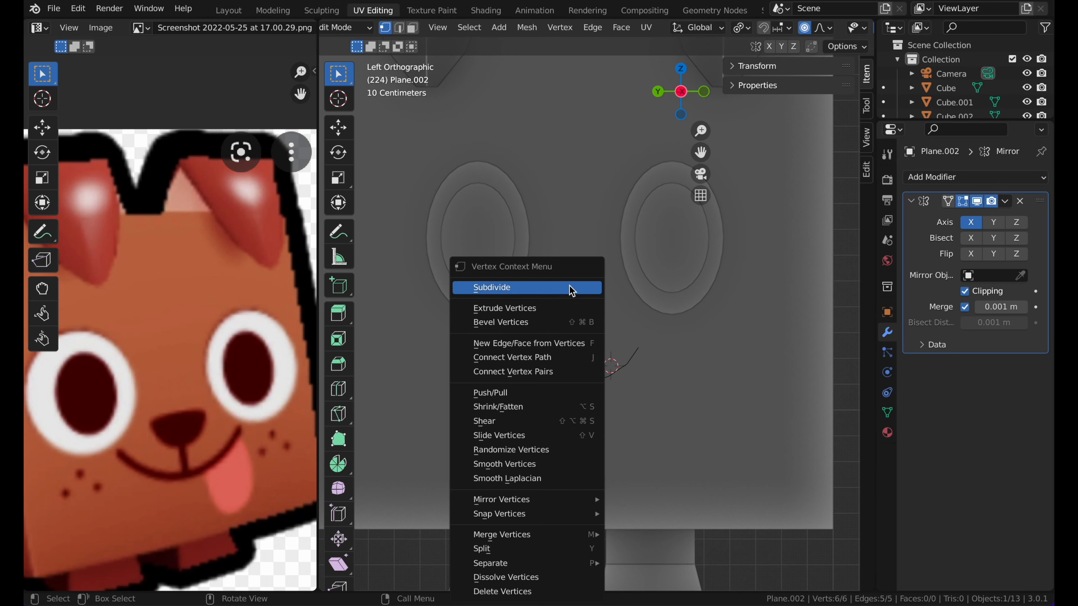
left_click(571, 290)
left_click(547, 318)
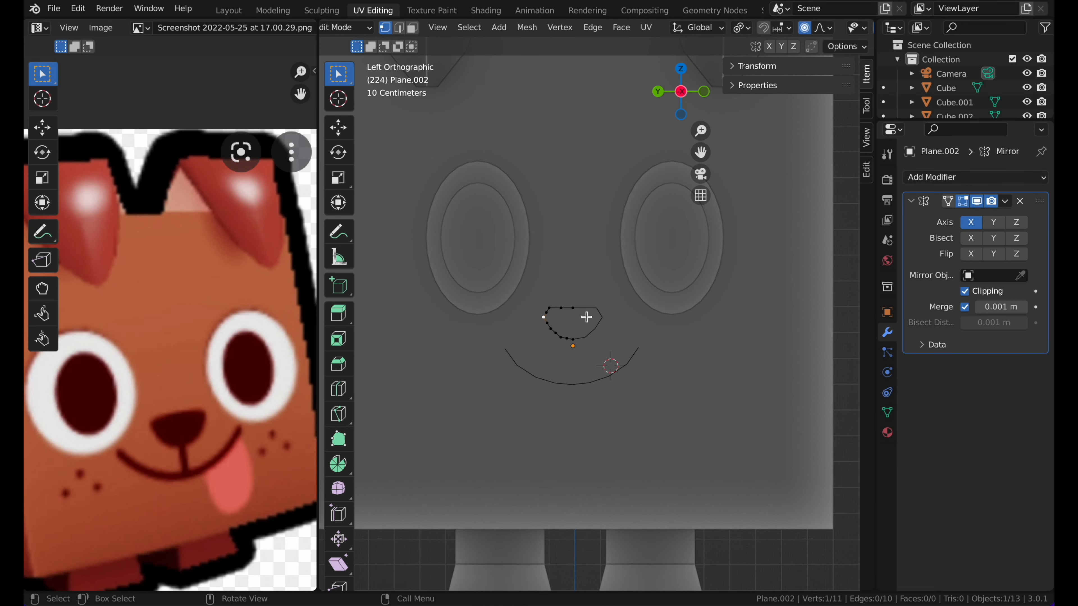
key("g")
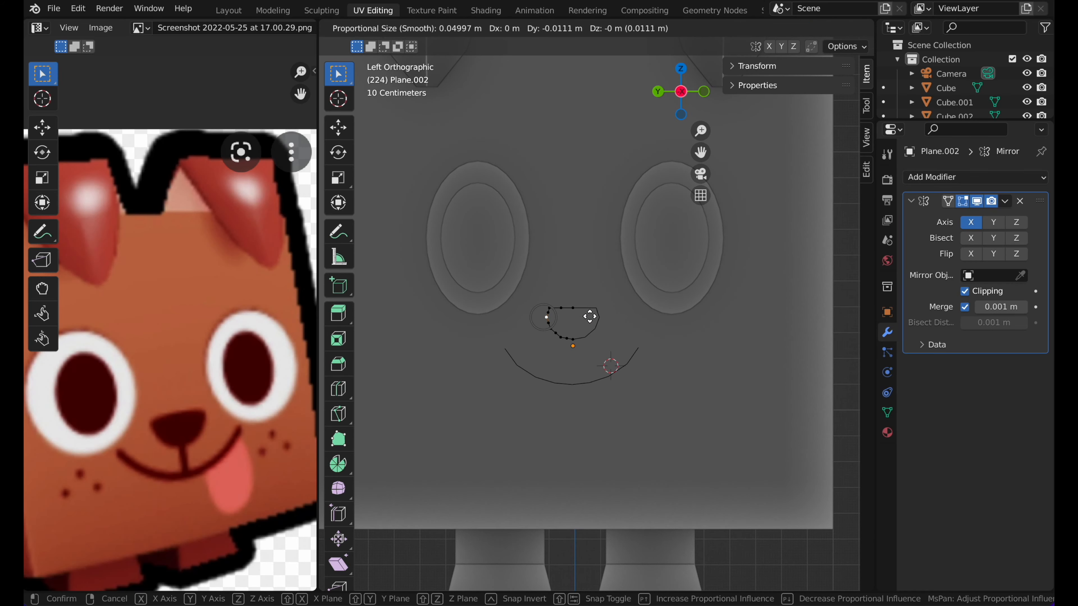
scroll(589, 315, "up", 10)
left_click(589, 316)
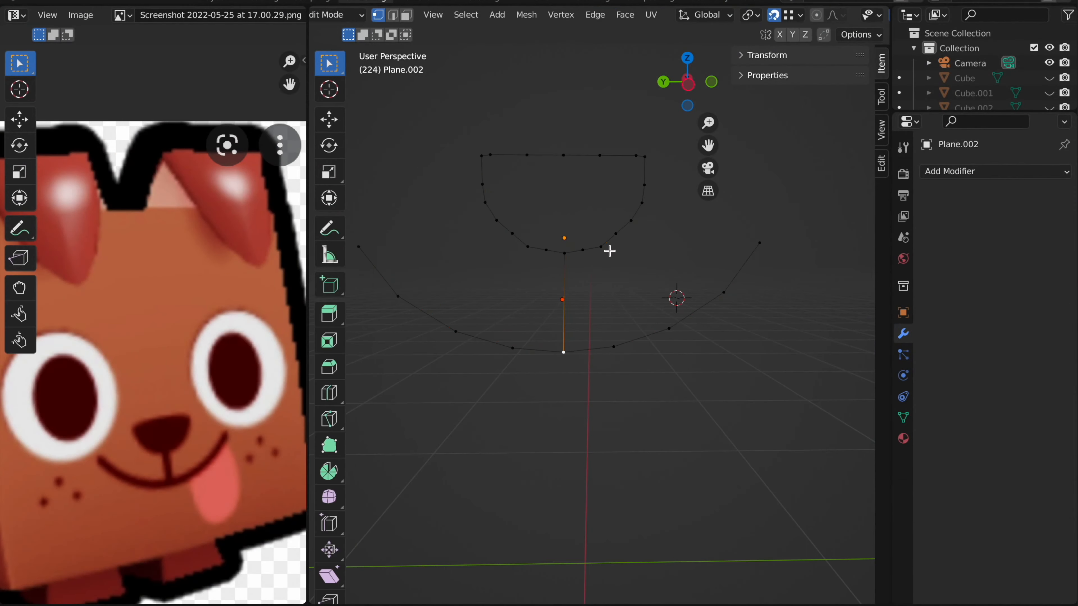
Step: Merge all vertices of the nose object by distance and fill its outline with a face
key("Tab")
key("Tab")
key("Tab")
key("Tab")
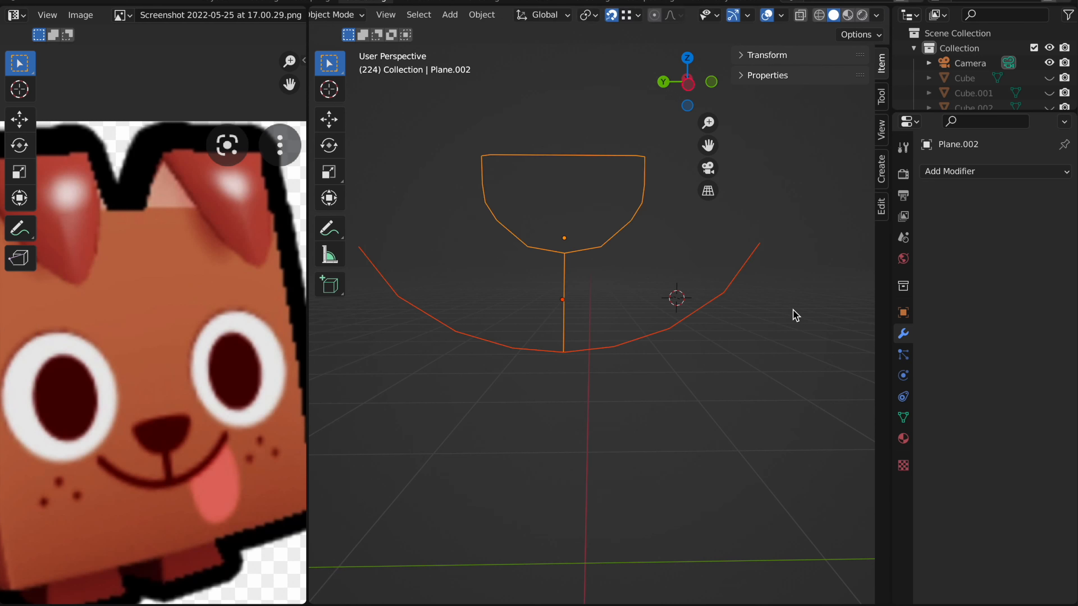
key("a")
key("m")
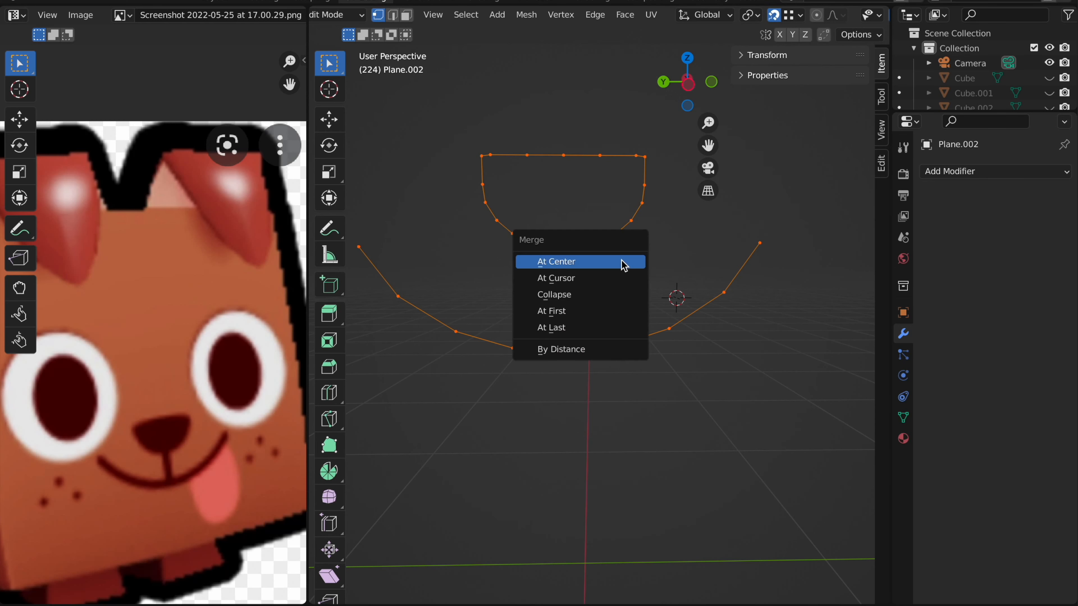
left_click(621, 349)
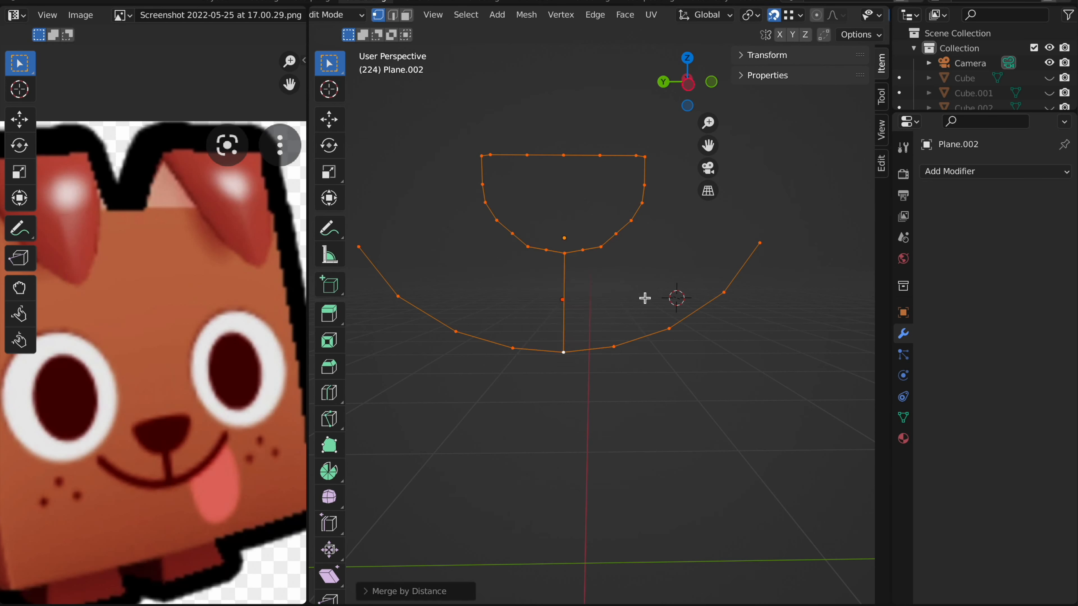
key("f")
Step: Extrude the smile curve upward along Z by about 0.013 m and scale the new edge to about 0.96
key("Tab")
left_click(679, 293)
left_click(668, 374)
key("Tab")
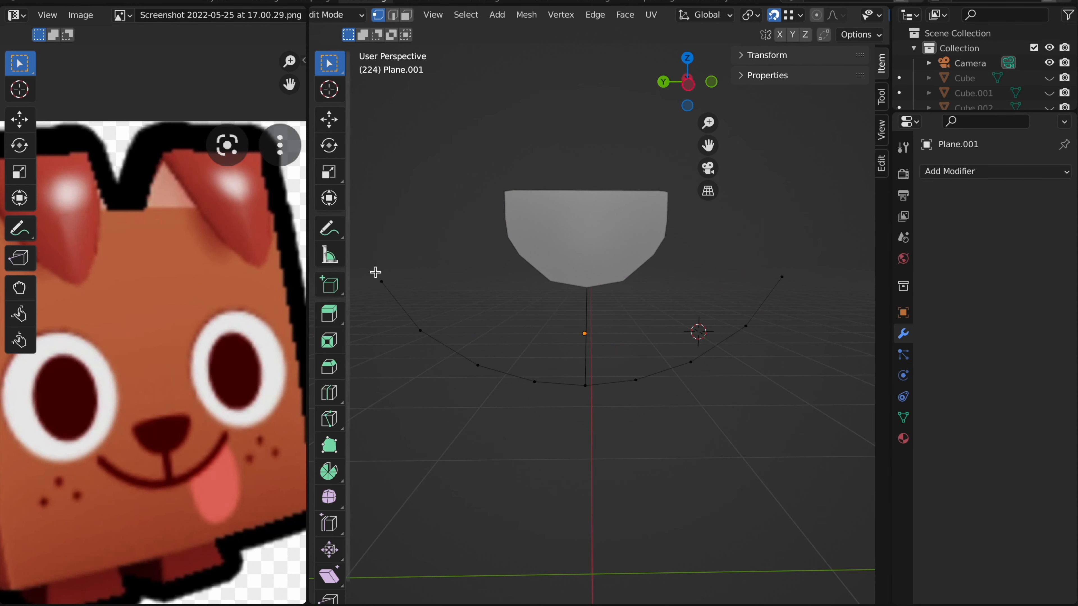
left_click_drag(374, 271, 819, 490)
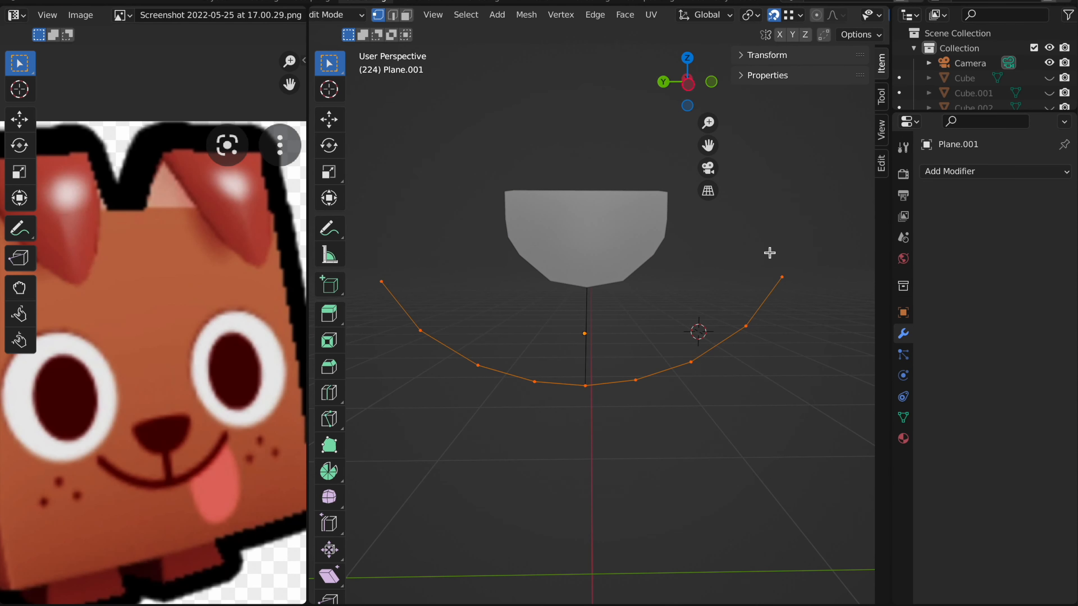
key("e")
key("z")
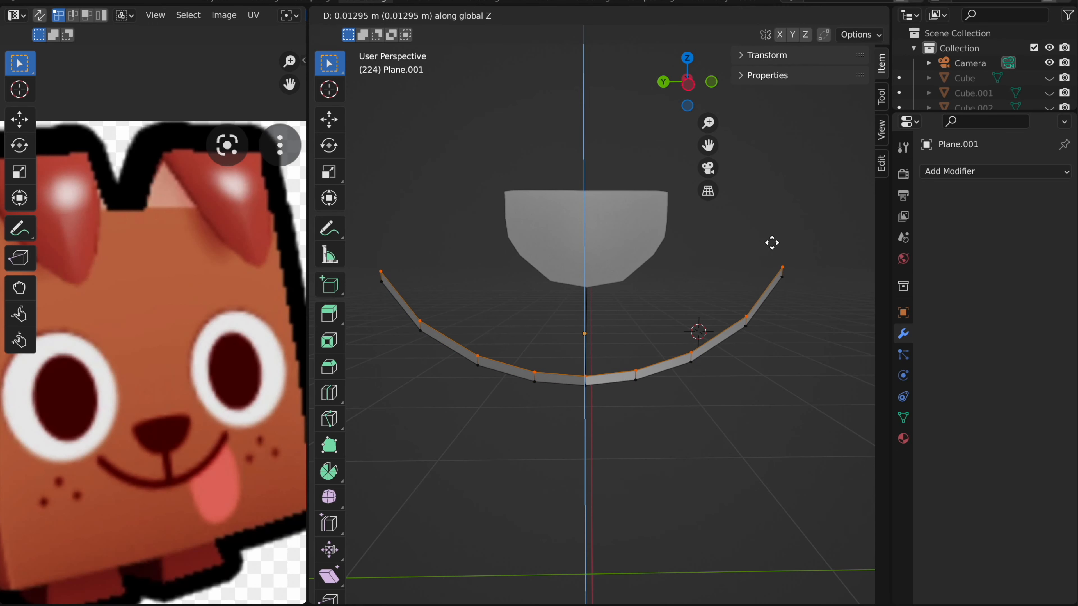
left_click(771, 243)
key("s")
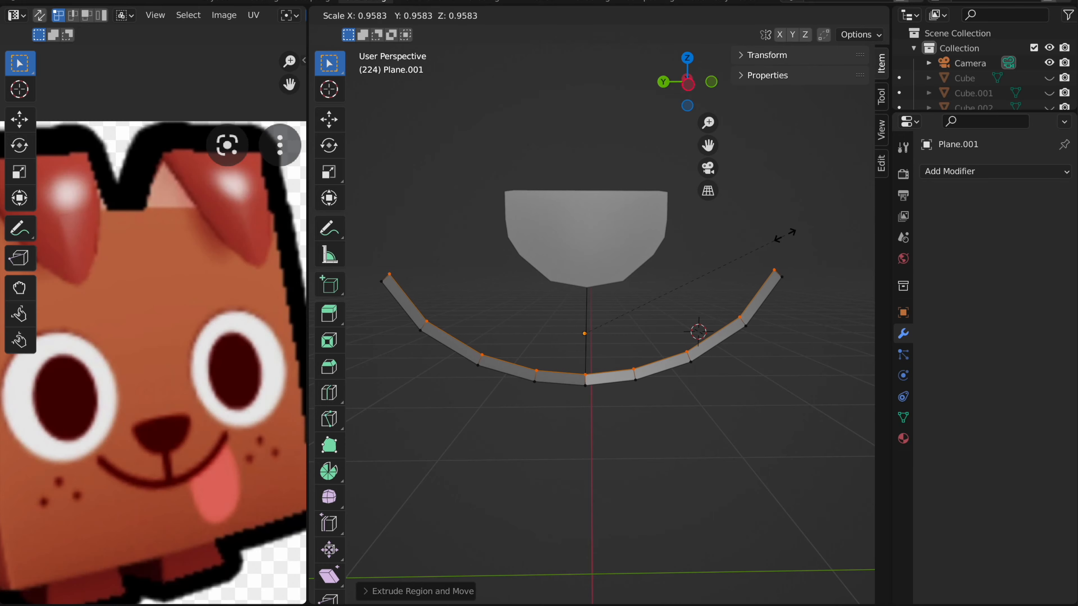
left_click(786, 233)
Step: Fill the faces of the vertical connecting strip between the nose's lowest point and the middle of the smile
key("Tab")
left_click(593, 313)
key("Tab")
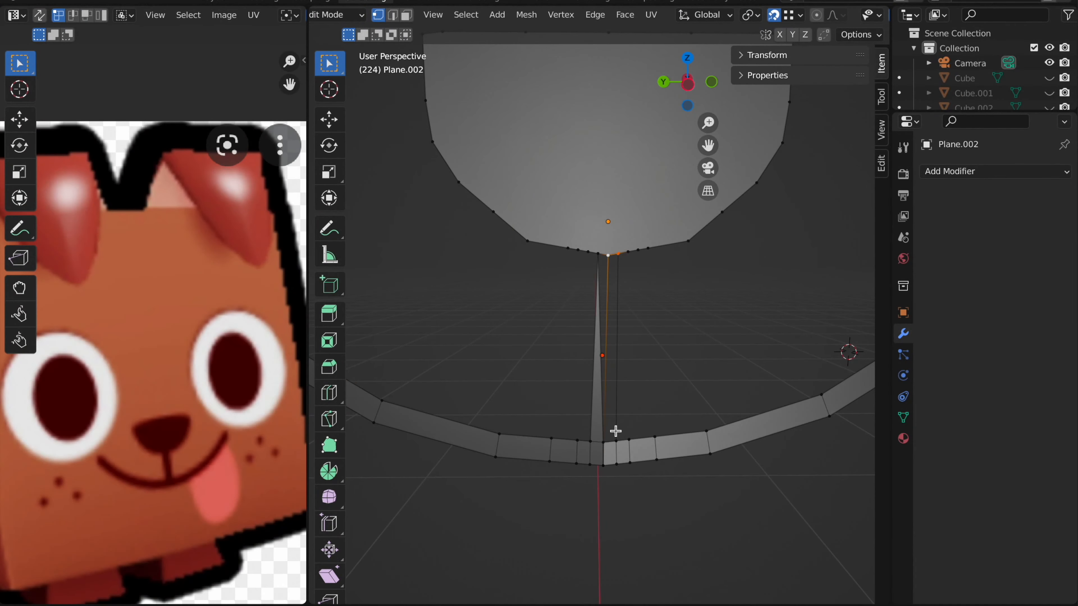
left_click(597, 255)
left_click_drag(612, 262, 618, 281, "shift")
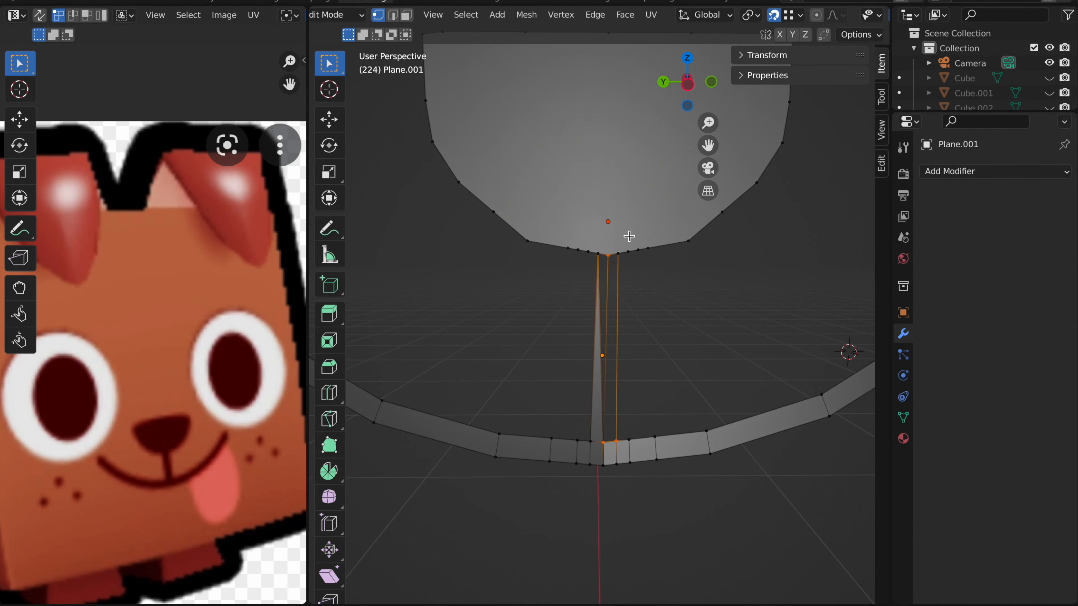
key("f")
key("Tab")
scroll(641, 327, "down", 5)
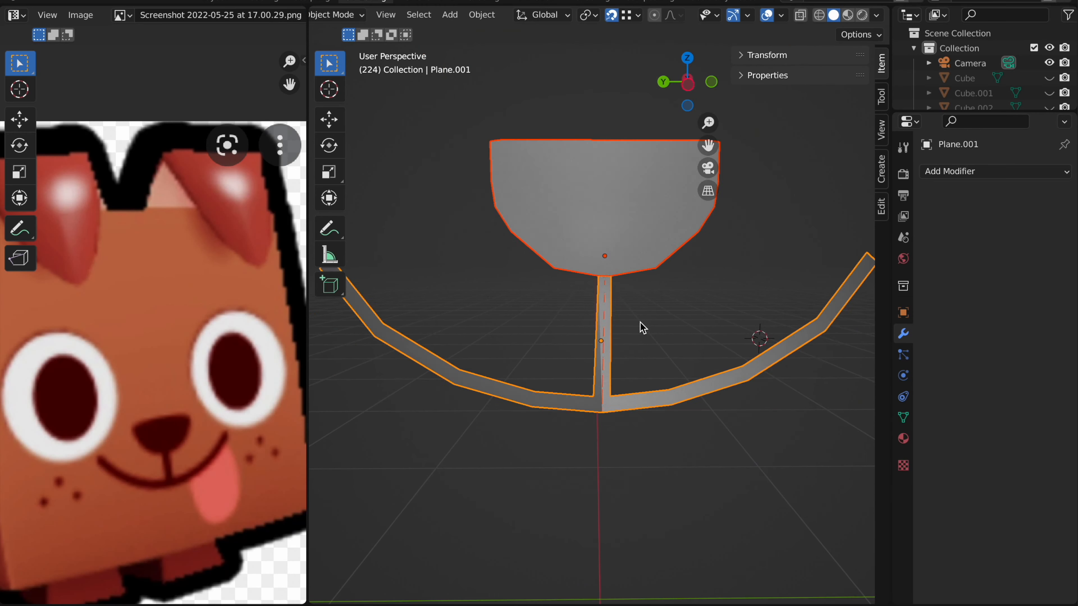
Step: Unhide all hidden objects and shift the revealed body parts about 0.009 m along X relative to the nose and smile
key("alt+a")
scroll(640, 327, "down", 2)
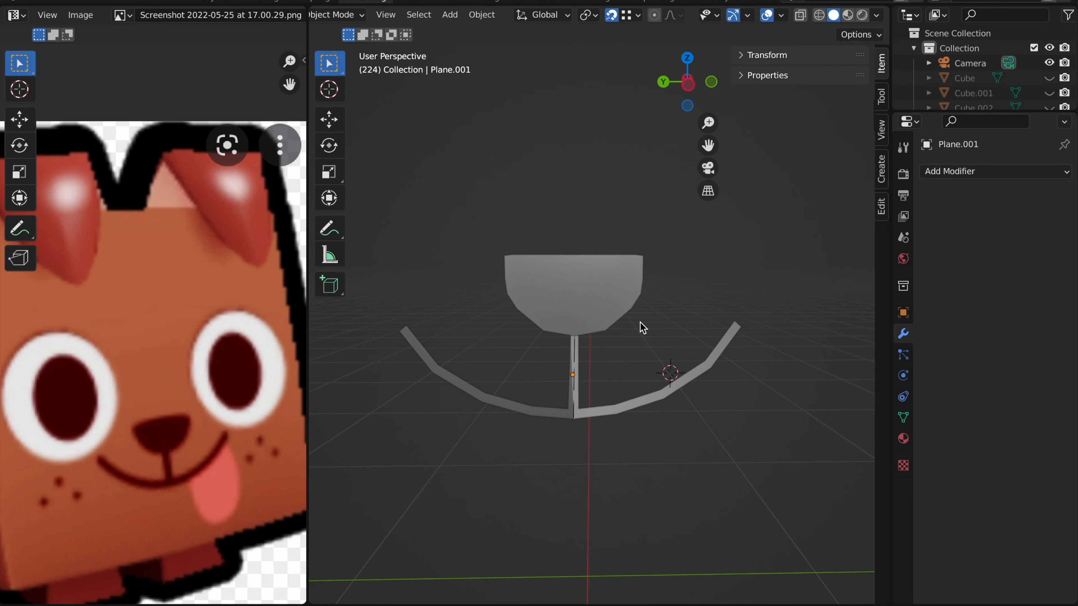
key("alt+h")
scroll(642, 327, "down", 8)
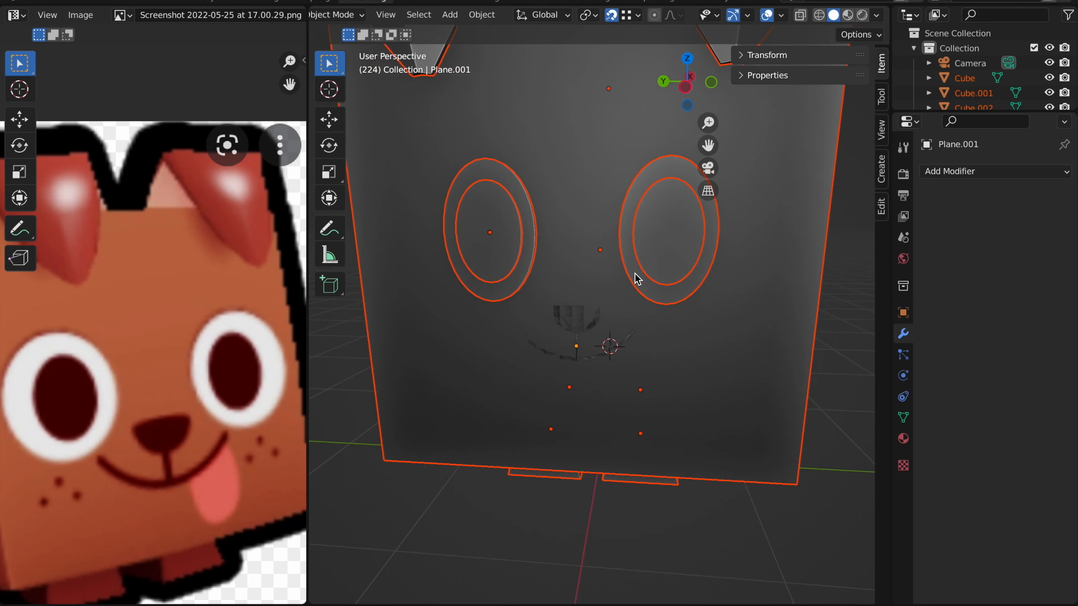
scroll(635, 273, "right", 5)
key("g")
key("y")
key("x")
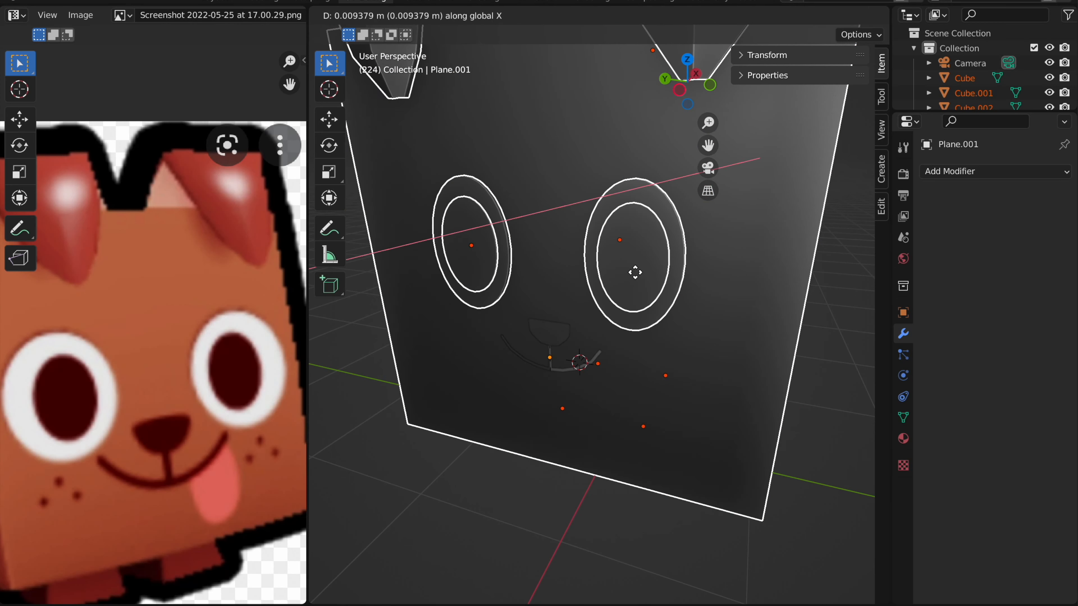
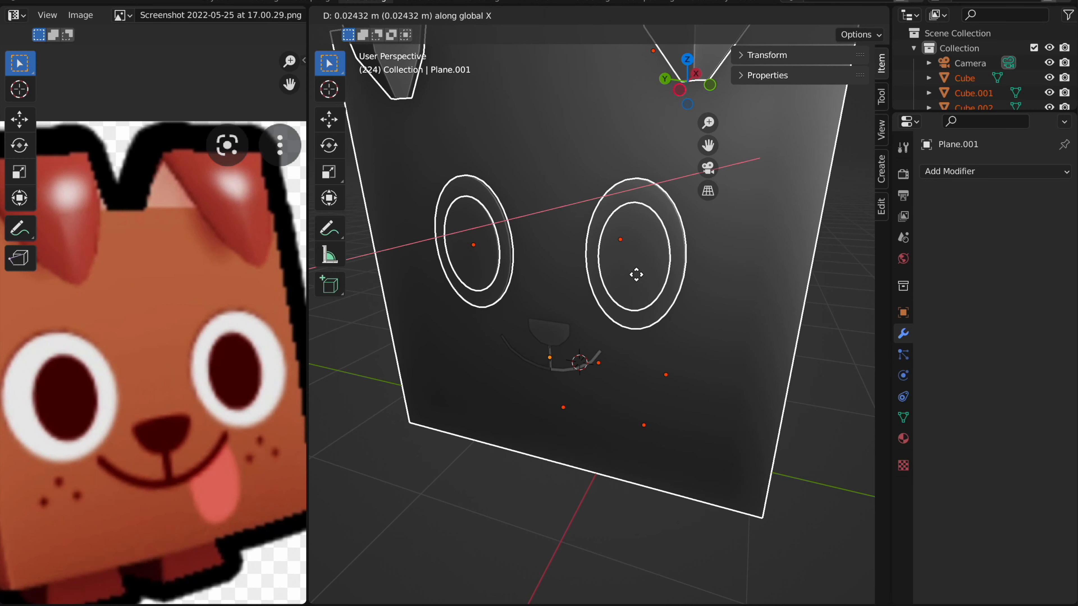
left_click(636, 276)
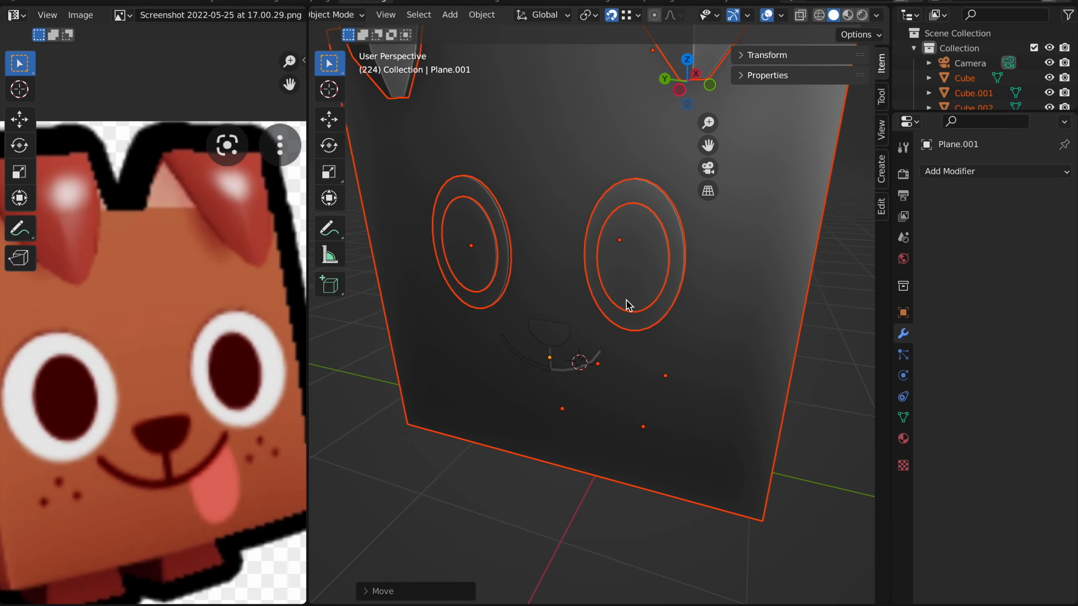
Step: Examine the head and its separate eye parts from several angles
left_click(370, 368)
scroll(383, 350, "right", 10)
scroll(384, 351, "left", 15)
scroll(398, 332, "down", 3, "ctrl")
scroll(597, 257, "right", 10)
scroll(596, 258, "up", 3, "ctrl")
scroll(596, 258, "right", 5)
scroll(620, 239, "down", 5, "ctrl")
left_click(620, 245)
left_click(551, 298)
left_click(518, 345)
left_click(595, 315)
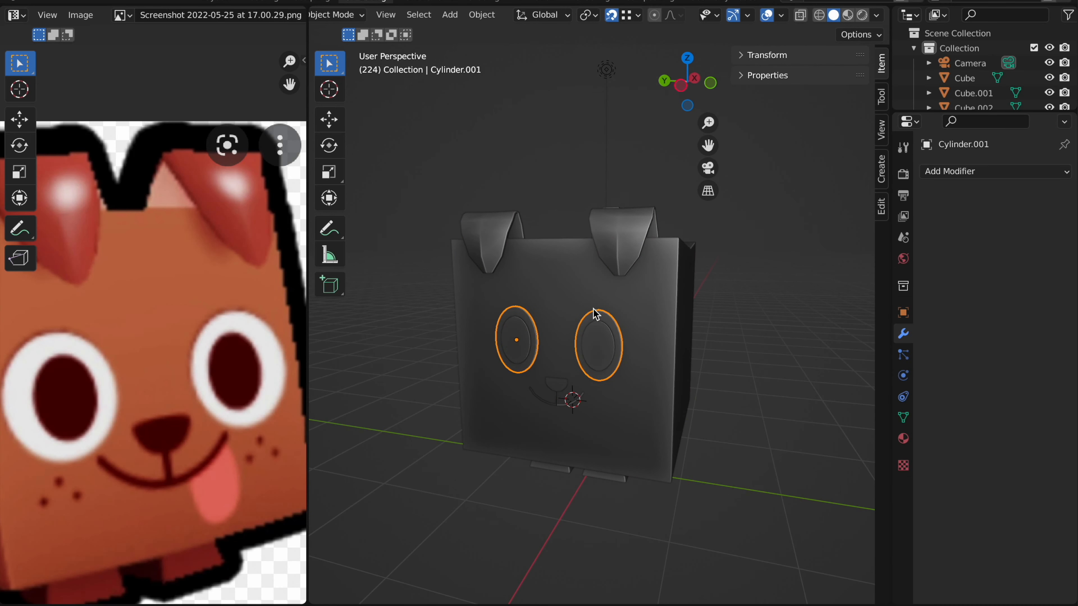
Step: Join the nose, the smile with its connecting line, and the inner eye ovals into one object
left_click(556, 387)
scroll(573, 390, "up", 5, "ctrl")
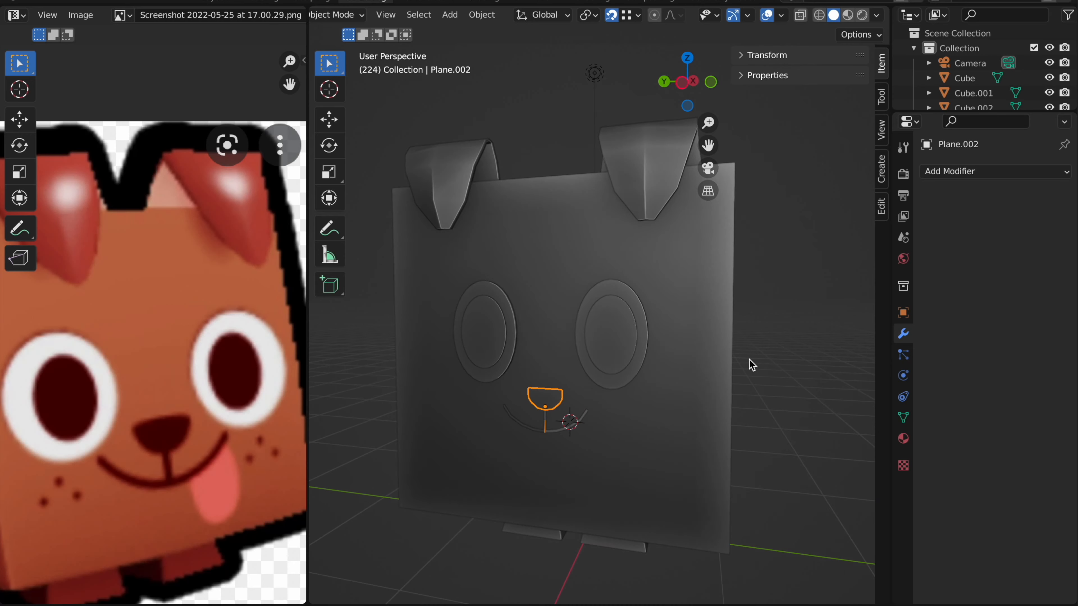
scroll(585, 424, "up", 5, "ctrl")
left_click(610, 483, "shift")
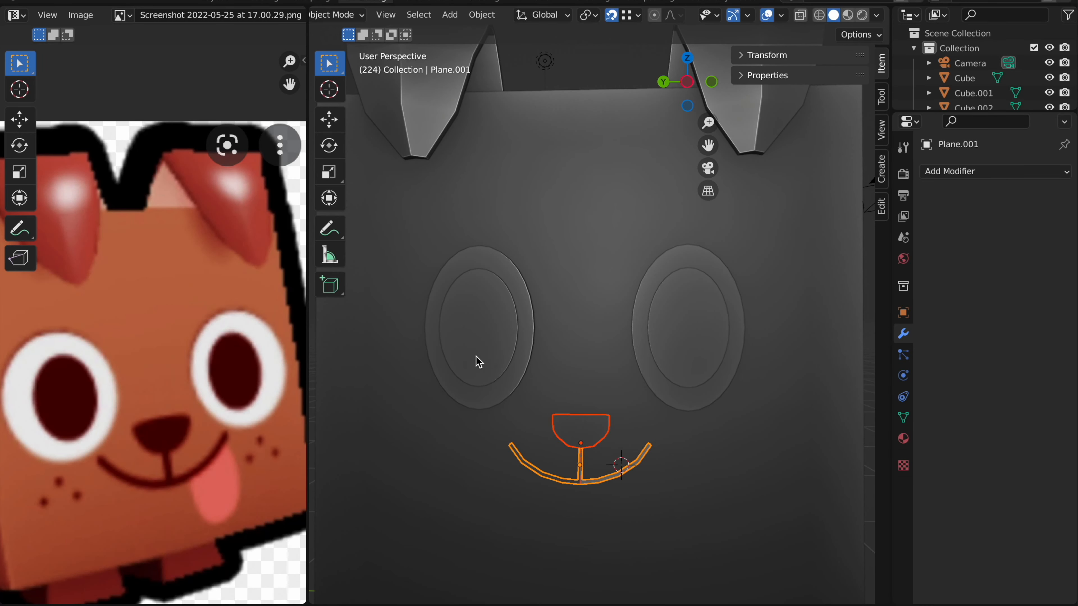
left_click(490, 346, "shift")
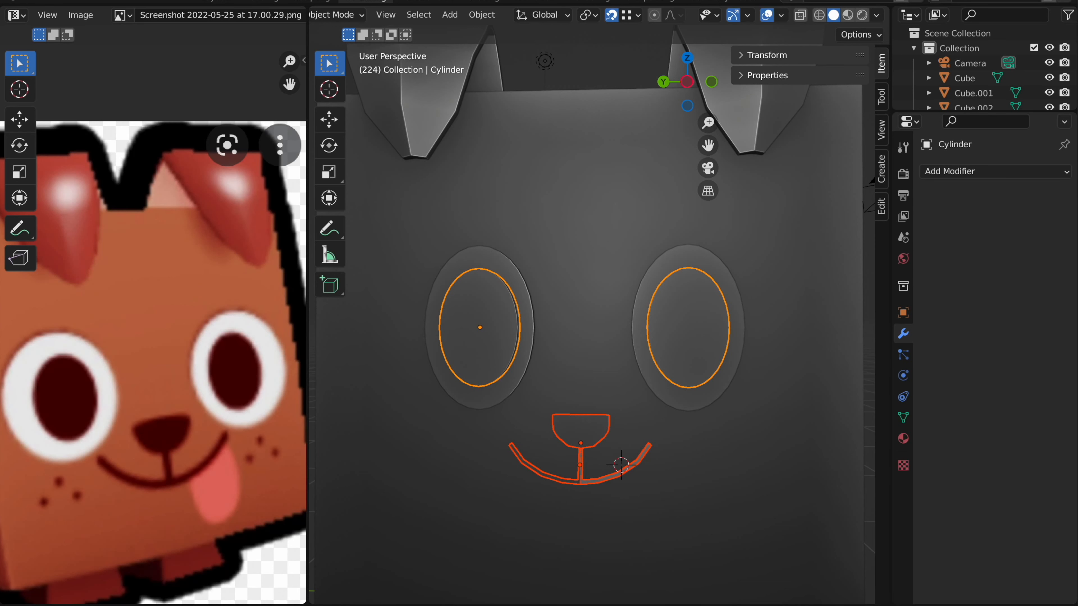
key("ctrl+j")
middle_click_drag(585, 312, 448, 334)
left_click(430, 333)
left_click(462, 333)
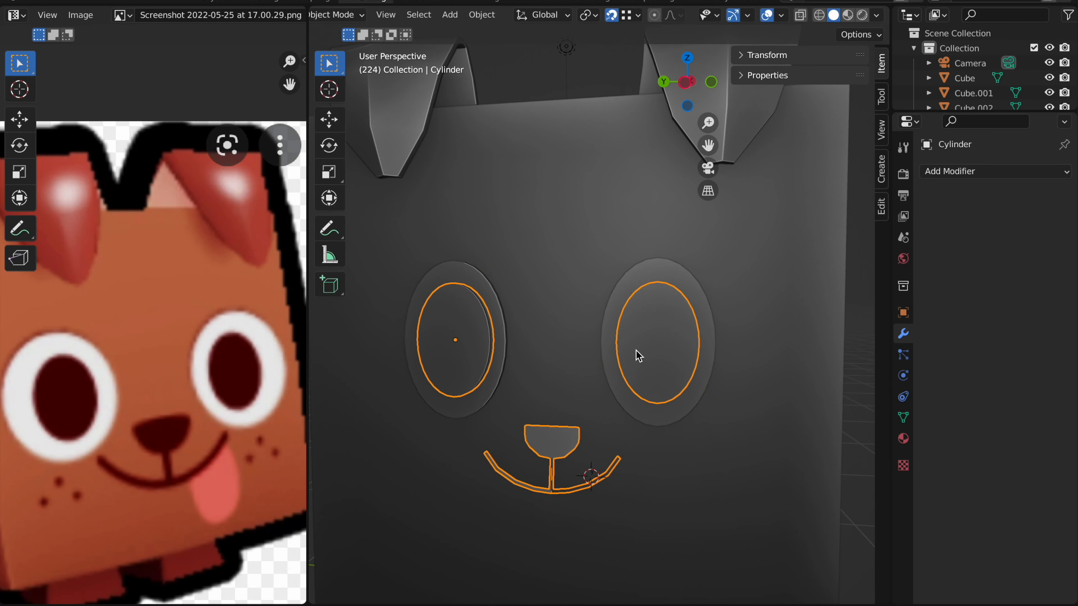
key("g")
key("Escape")
Step: Join the tail and the four legs into a single object
left_click(679, 278)
scroll(675, 278, "down", 4)
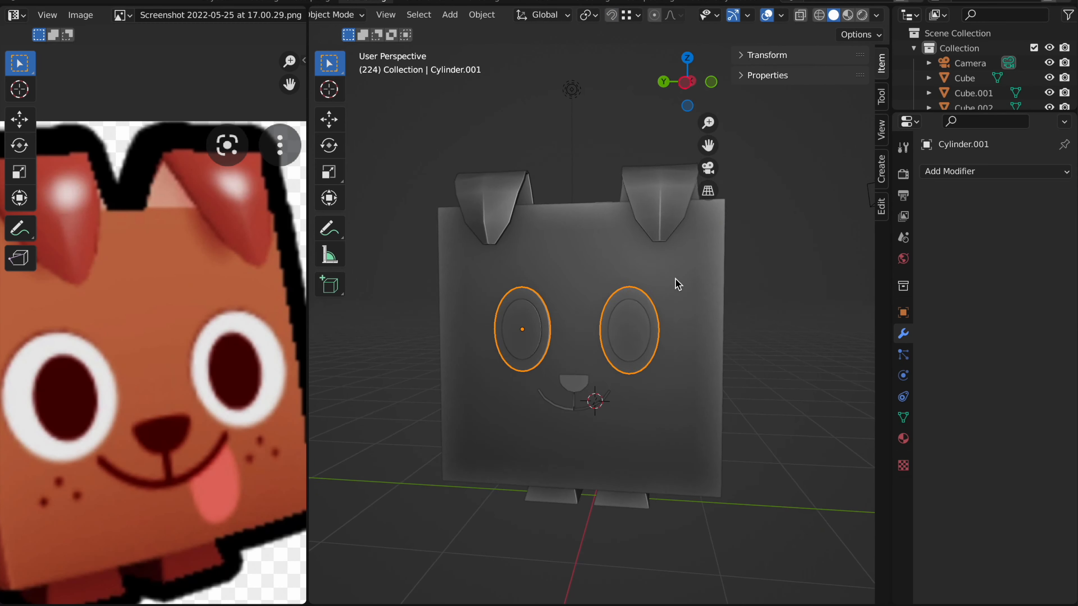
scroll(675, 279, "right", 3)
left_click(638, 236)
scroll(638, 238, "right", 10)
scroll(638, 237, "right", 5)
left_click(663, 208)
scroll(663, 209, "down", 10)
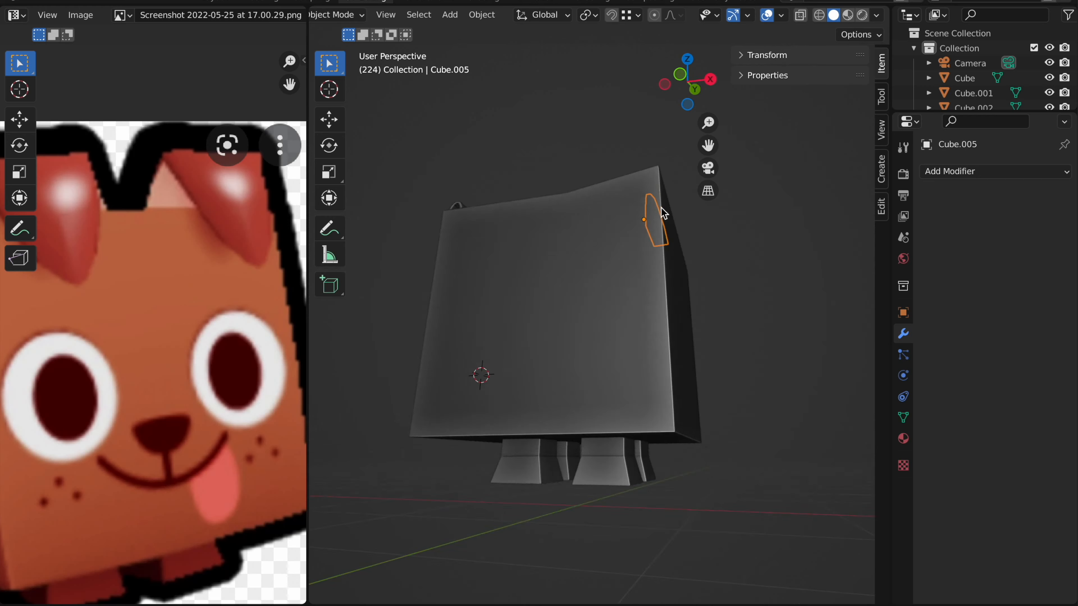
scroll(239, 317, "down", 1)
scroll(239, 321, "down", 2)
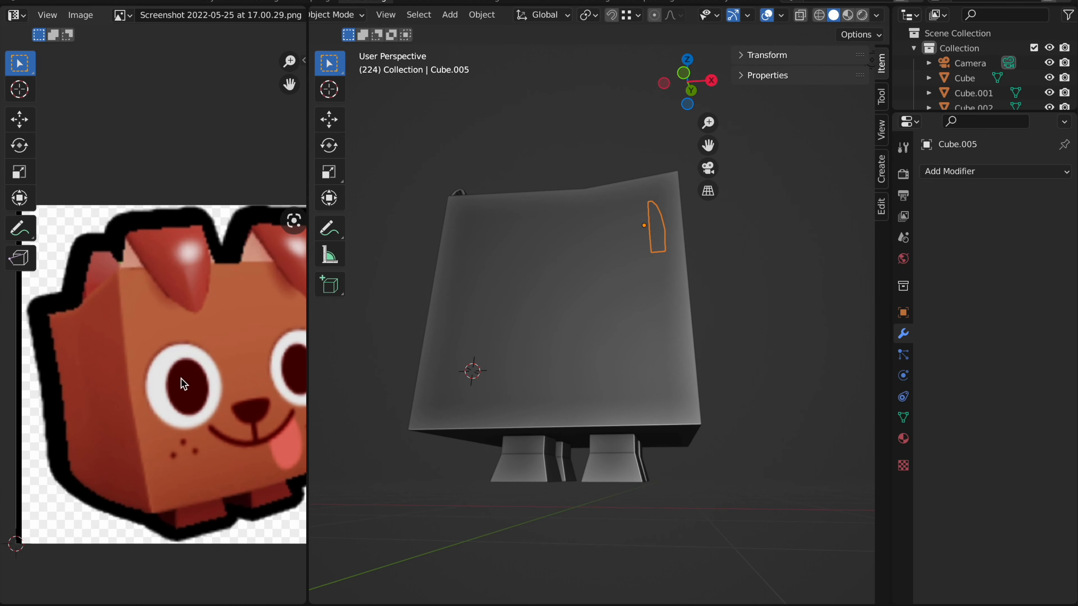
scroll(259, 395, "right", 3)
scroll(589, 212, "down", 5)
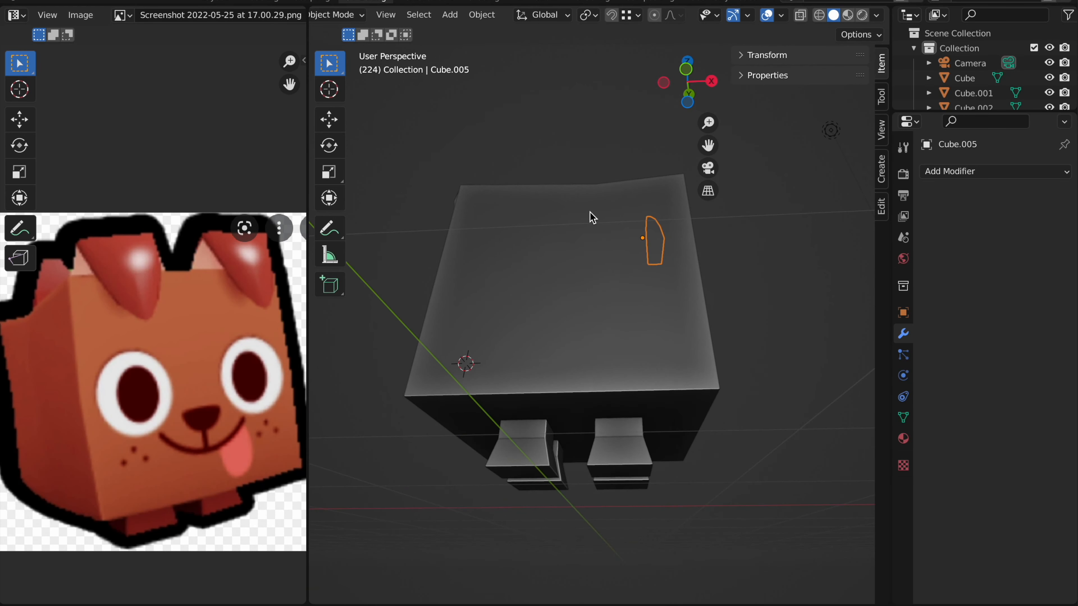
left_click(614, 432)
left_click(623, 488)
left_click(550, 487, "shift")
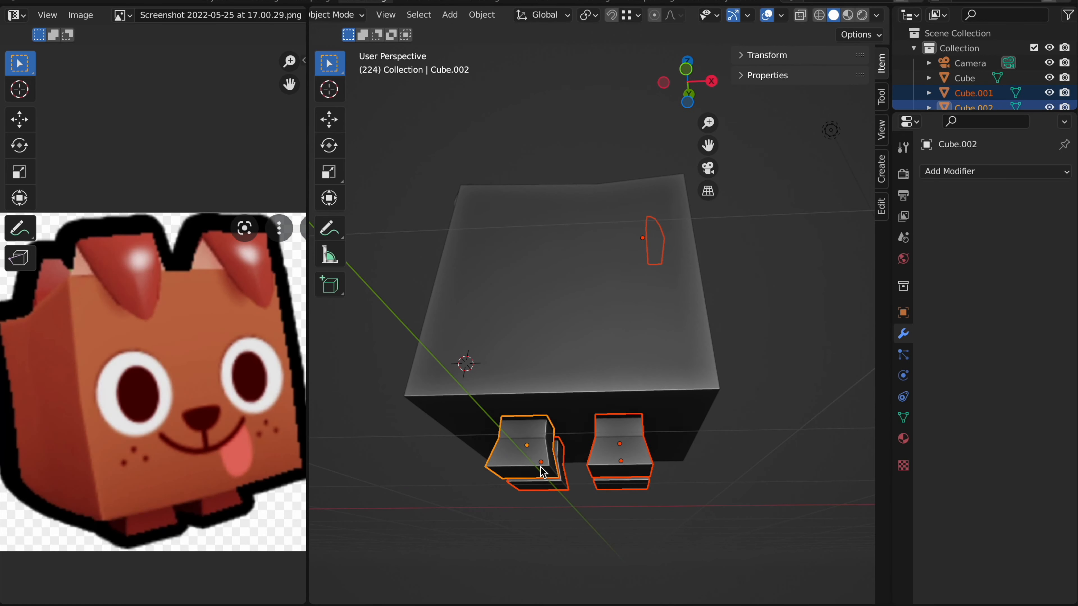
scroll(546, 480, "up", 5)
key("ctrl+j")
left_click(632, 135)
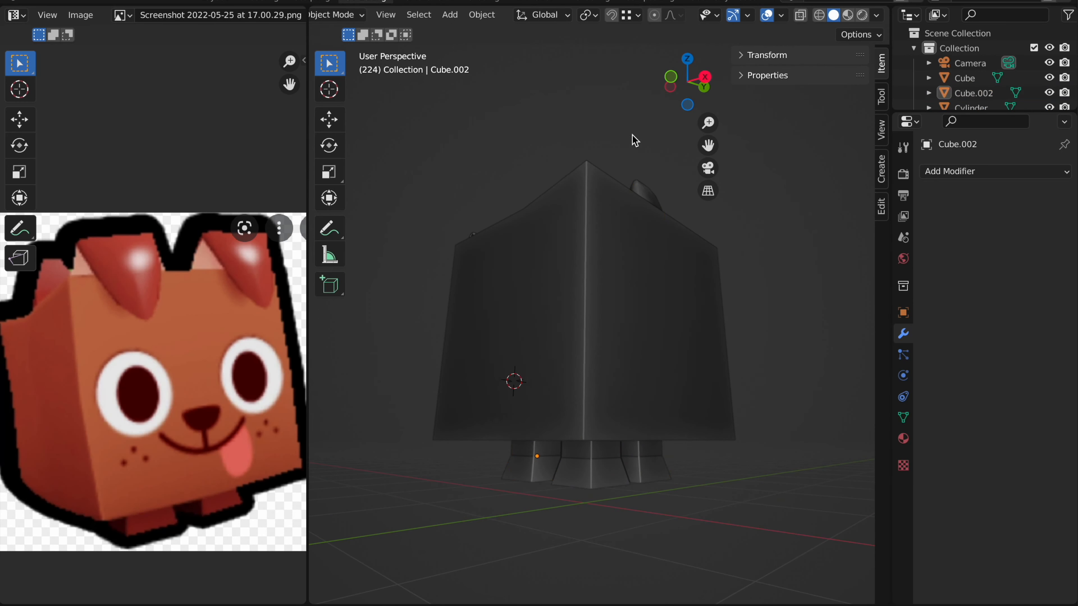
Step: Enable Auto Smooth at 30° on the joined tail and legs object
scroll(632, 135, "left", 10)
scroll(632, 141, "down", 3)
left_click(639, 192)
middle_click_drag(639, 192, 640, 189)
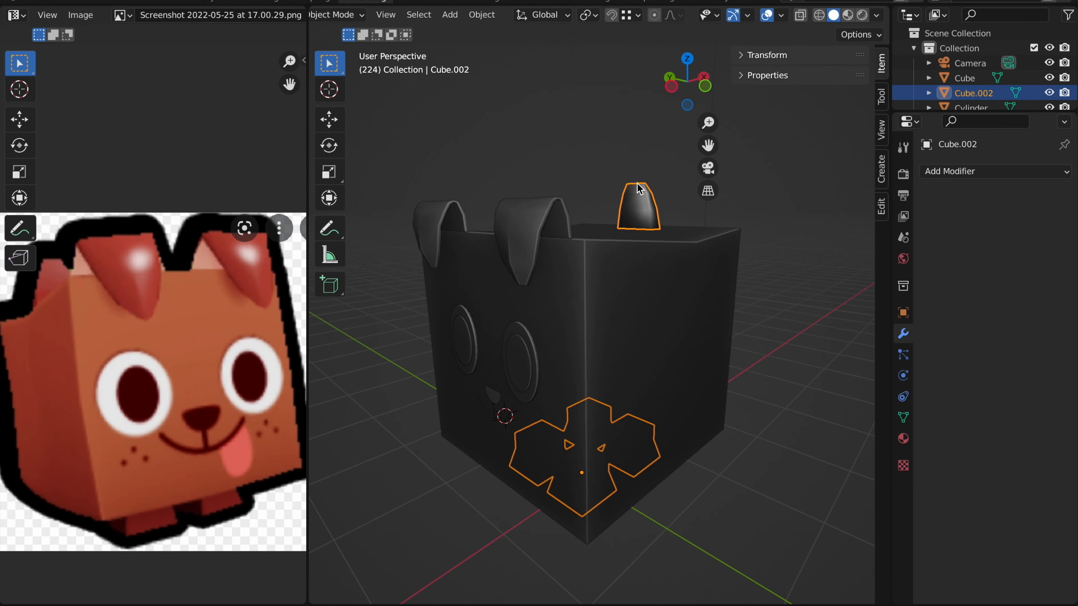
left_click(903, 418)
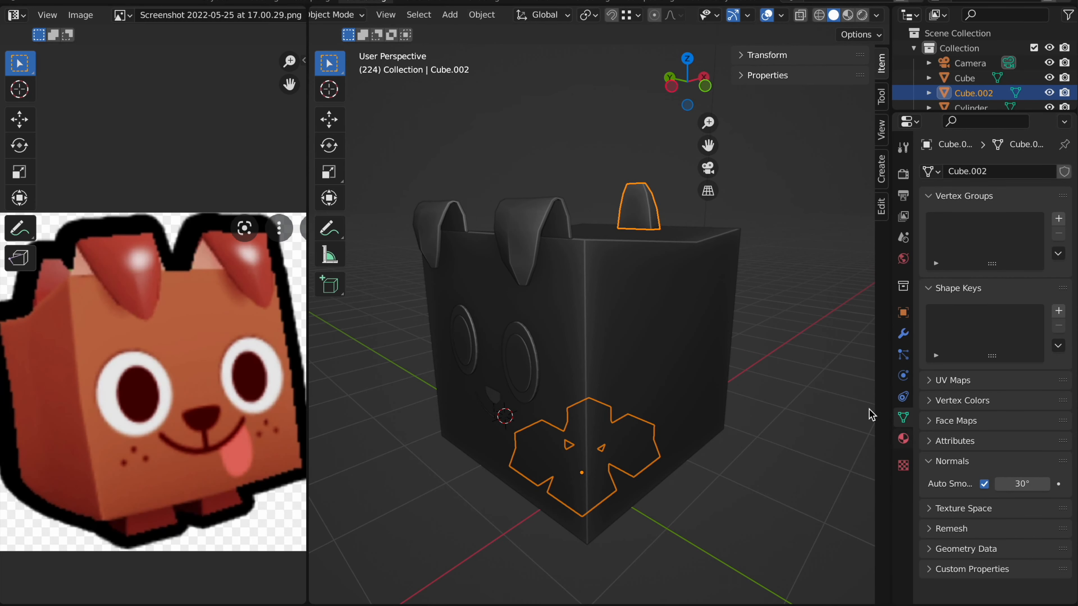
Step: Remove the body cube's existing material and give it a new one
left_click(793, 364)
middle_click_drag(794, 365, 793, 365)
middle_click_drag(620, 310, 620, 310)
scroll(620, 310, "up", 2)
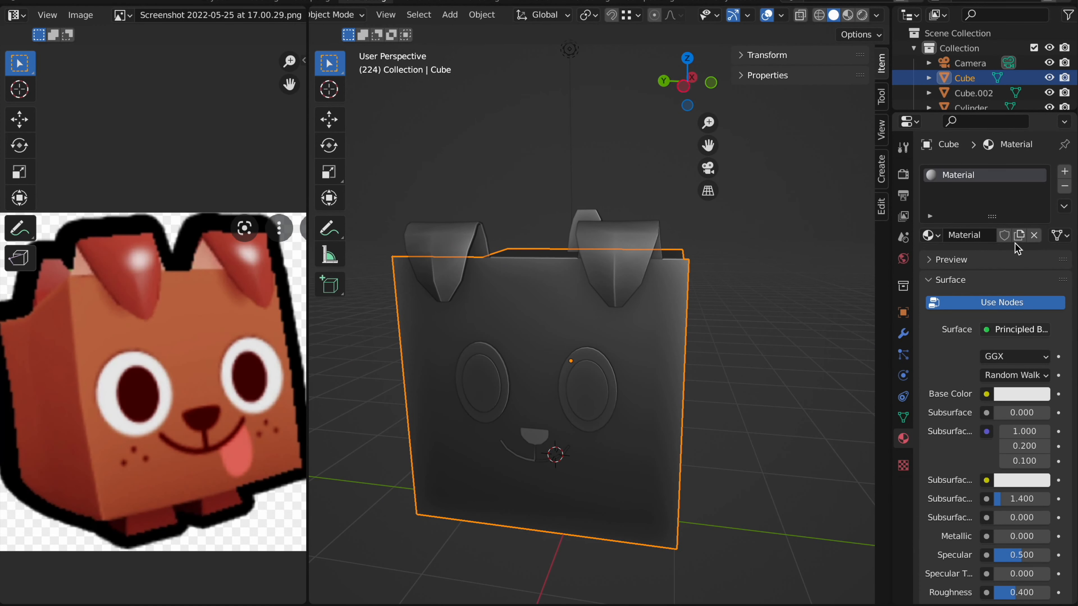
left_click(1034, 237)
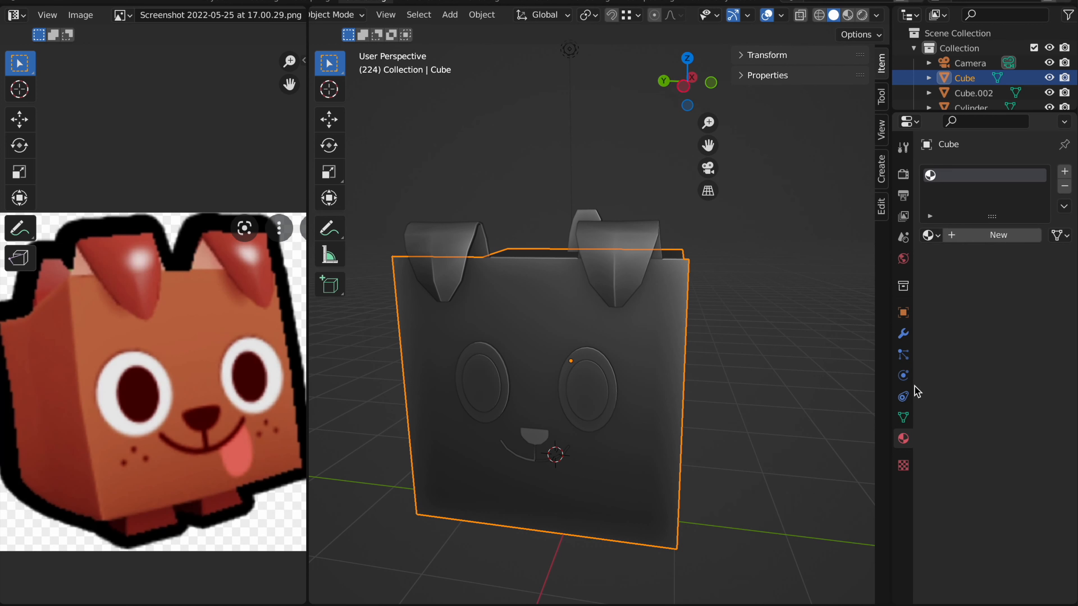
left_click(983, 239)
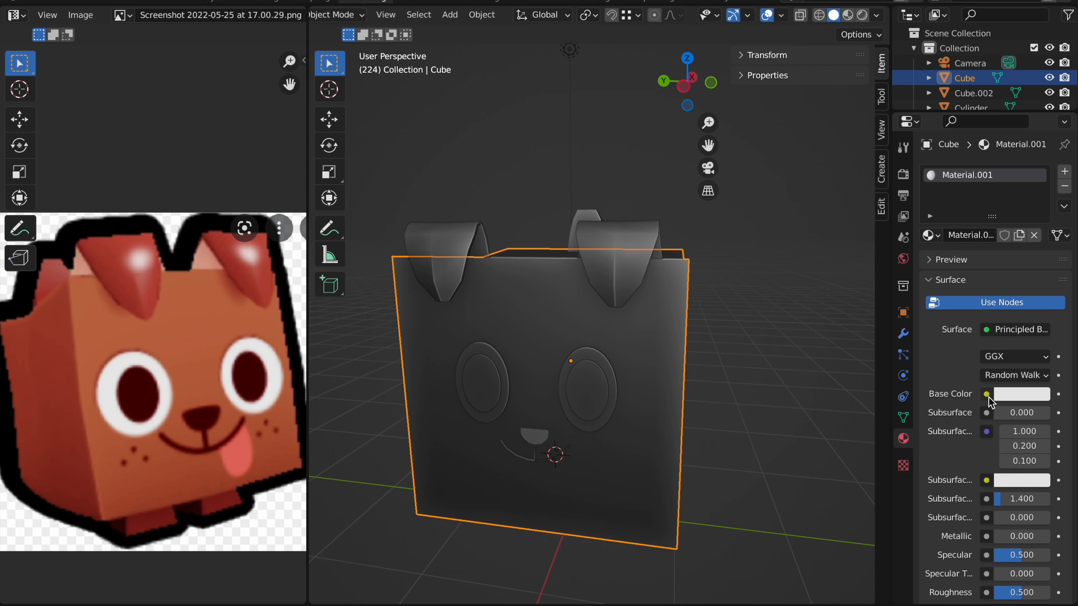
Step: Set the new material's base color to an image texture using colorpallet.png from the Downloads folder
left_click(986, 395)
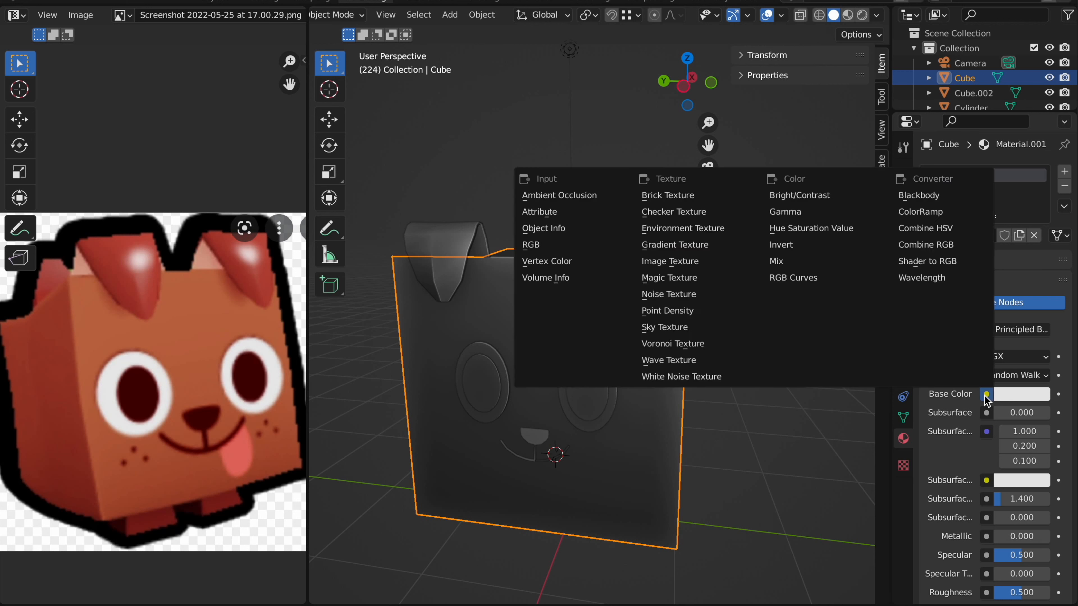
left_click(697, 265)
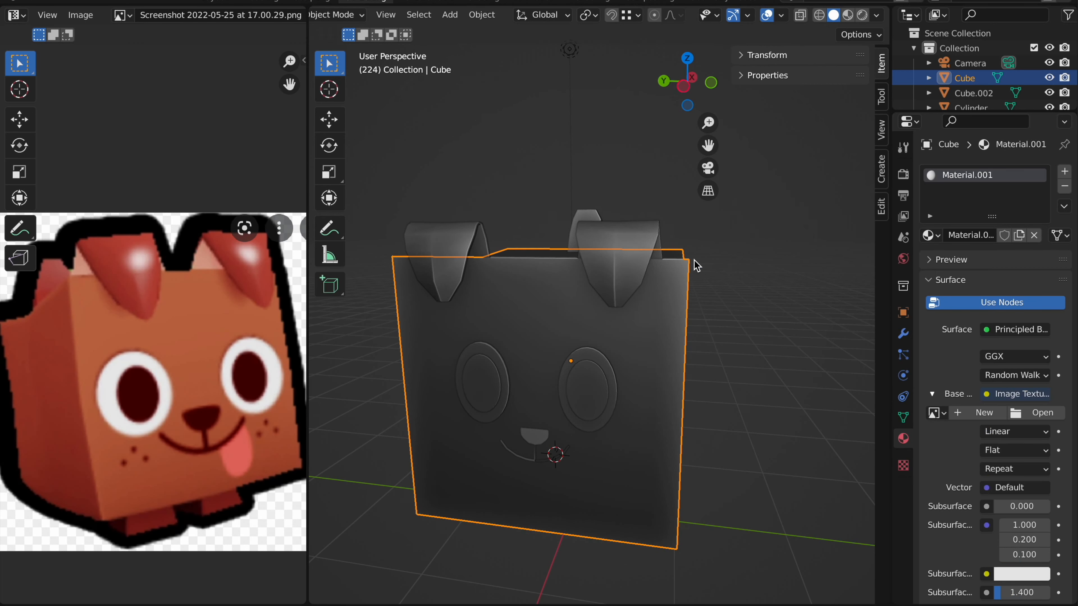
left_click(1036, 414)
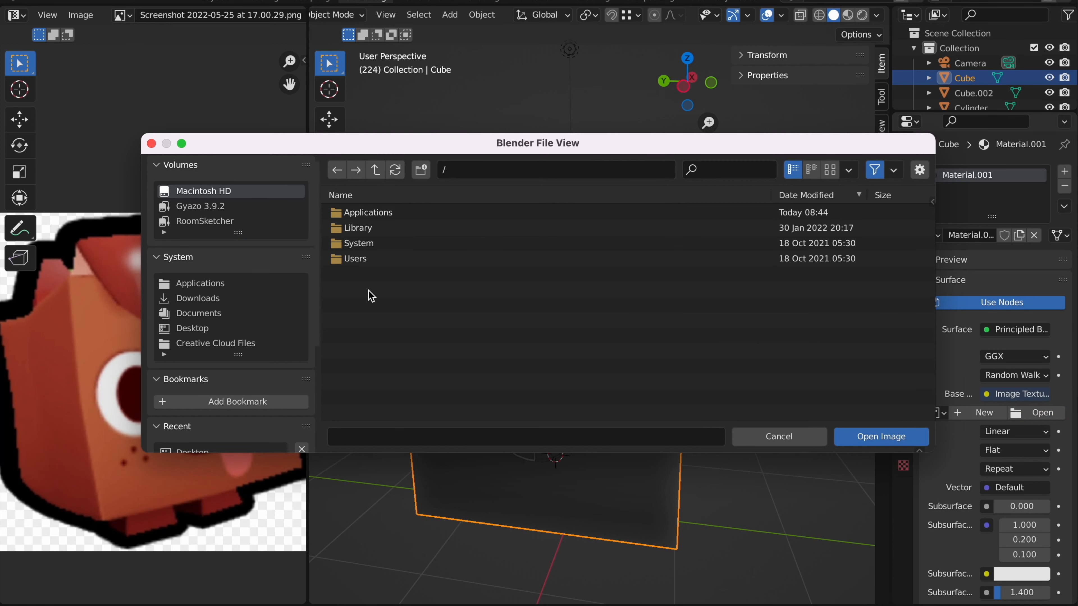
left_click(212, 328)
scroll(437, 316, "down", 1)
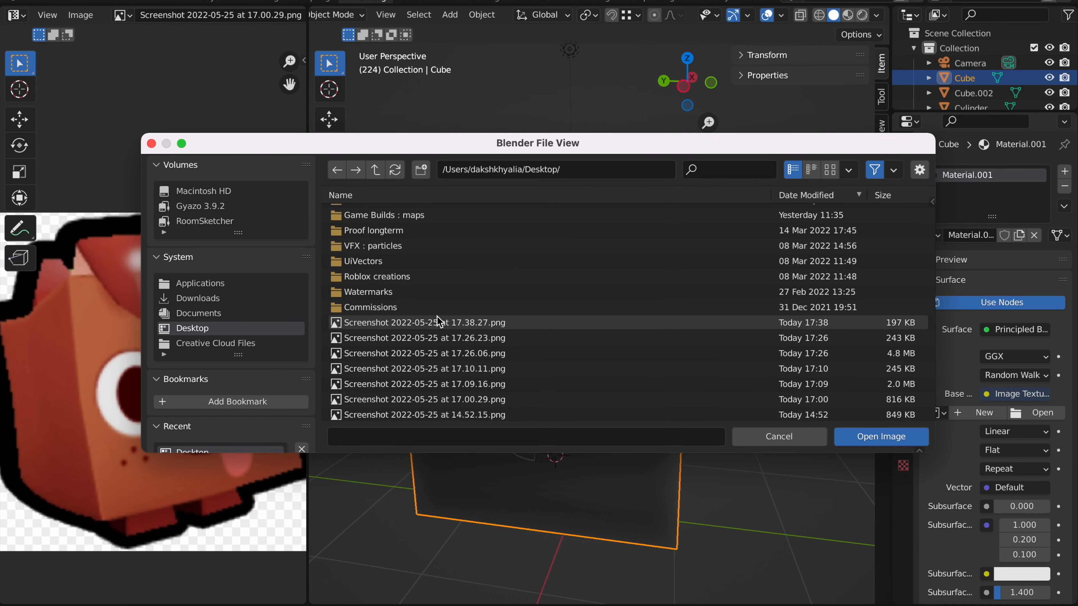
left_click(261, 313)
left_click(260, 298)
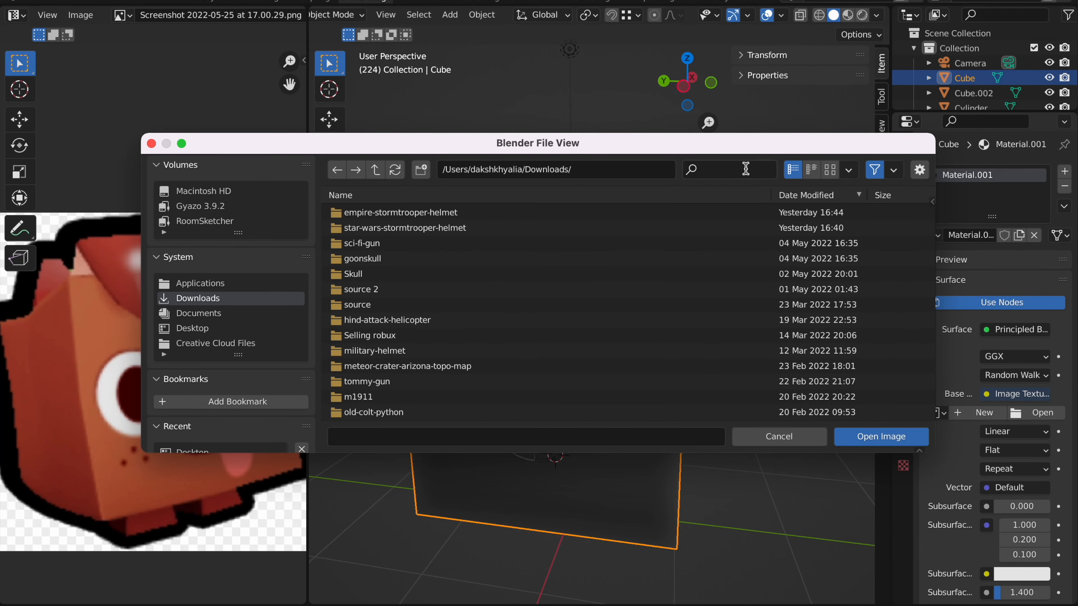
type("color")
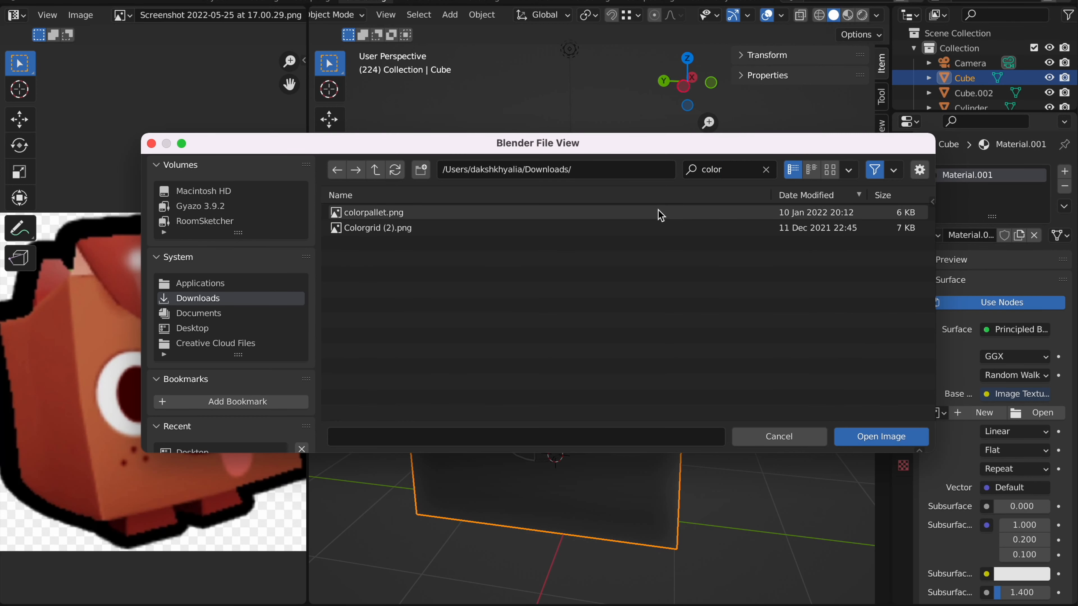
left_click(661, 213)
left_click(870, 444)
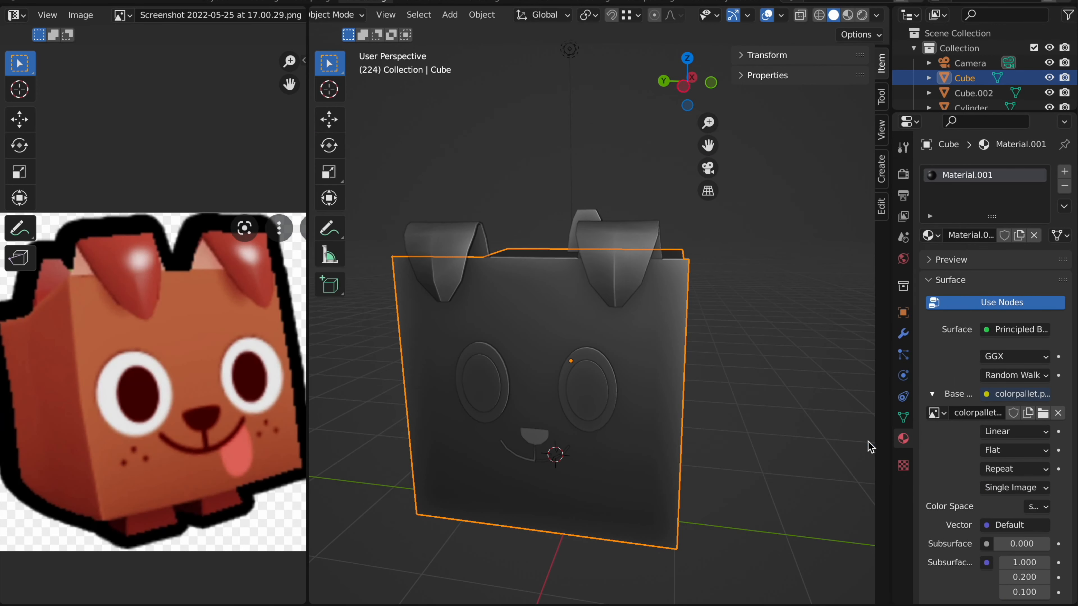
Step: Deselect the body and switch the viewport shading to Material Preview
left_click(762, 302)
key("z")
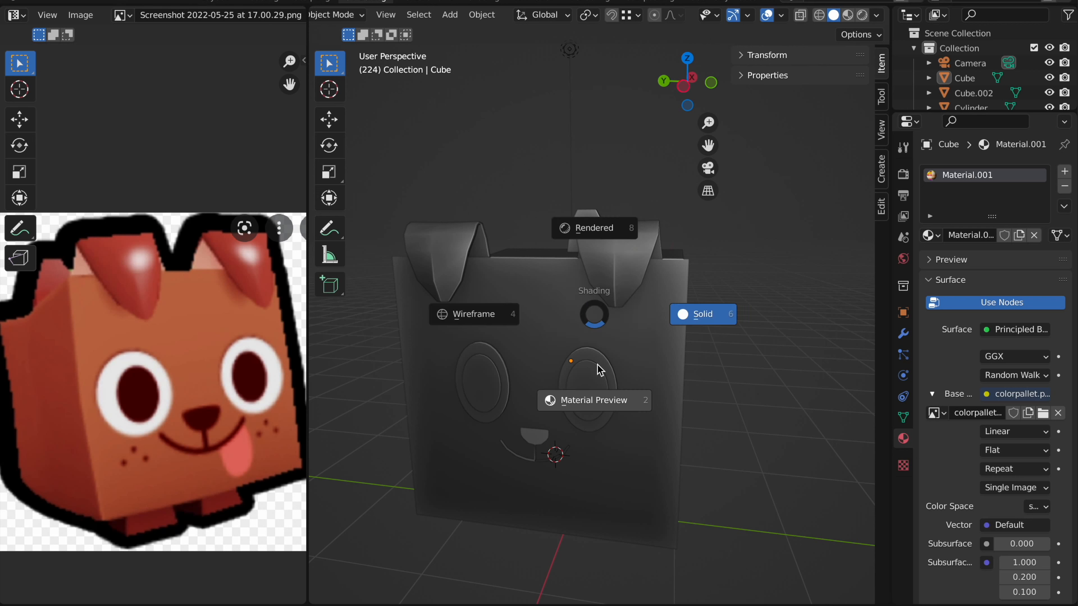
key("KP_2")
scroll(632, 187, "right", 5)
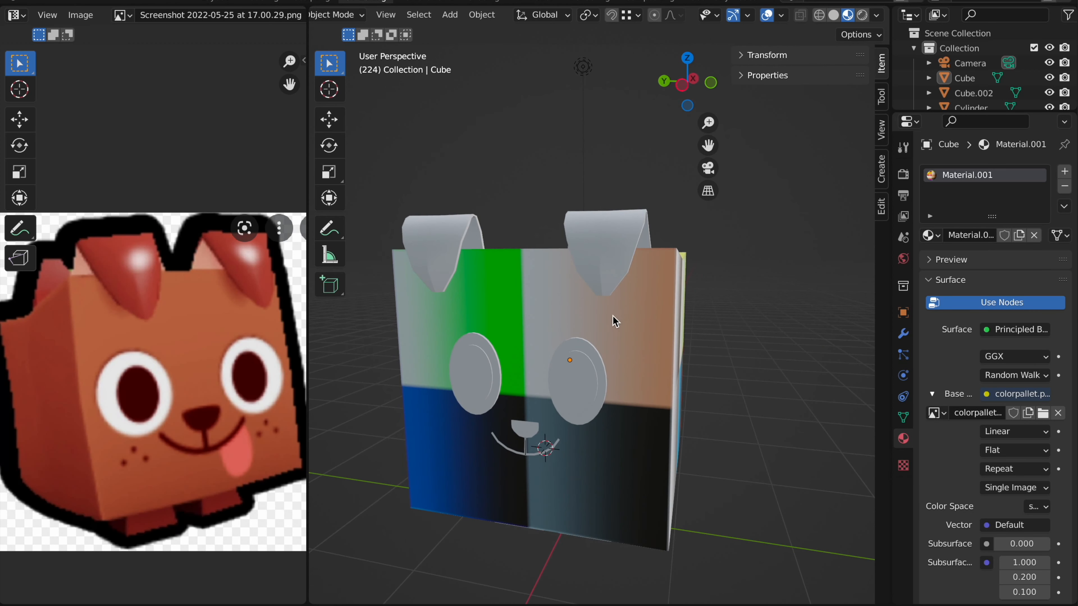
Step: Unlink the dog reference screenshot from the image editor
scroll(214, 14, "down", 3)
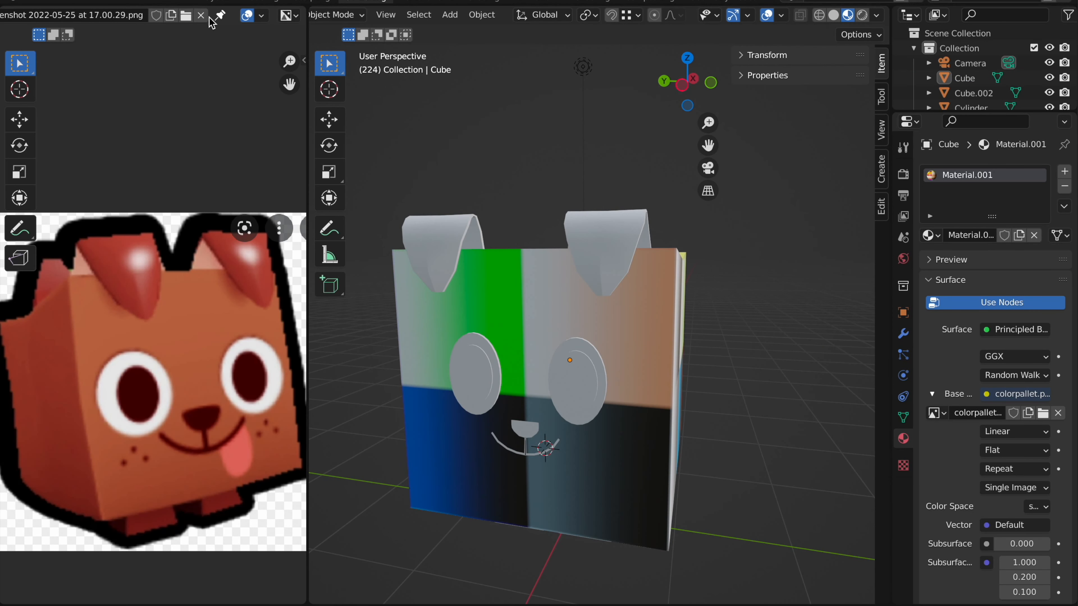
left_click(212, 15)
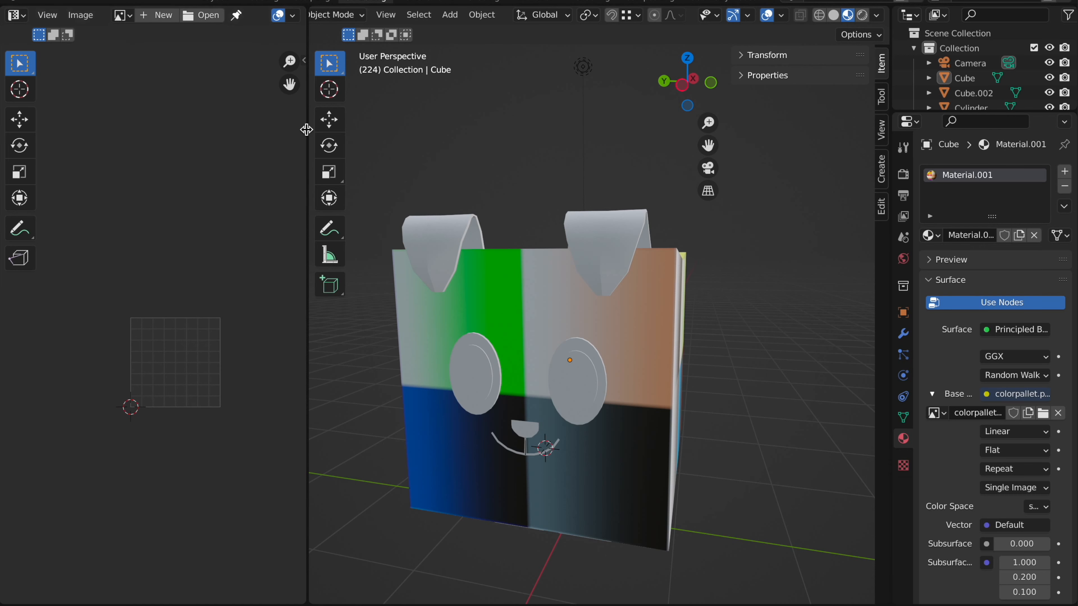
Step: Widen the image editor and open colorpallet.png from the Downloads folder in it
left_click_drag(329, 129, 372, 130)
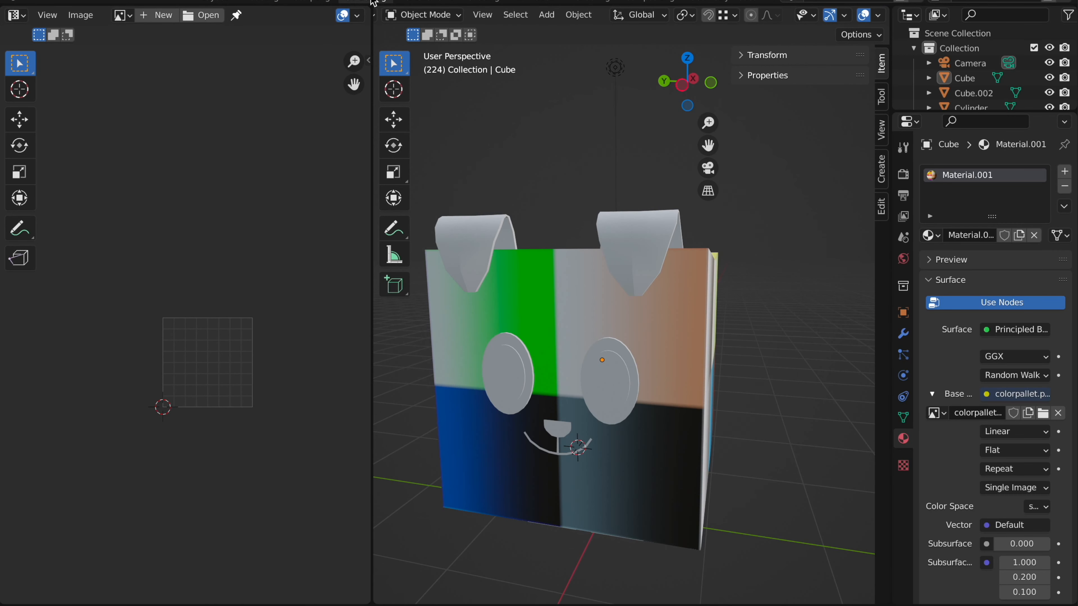
left_click(200, 16)
left_click(236, 299)
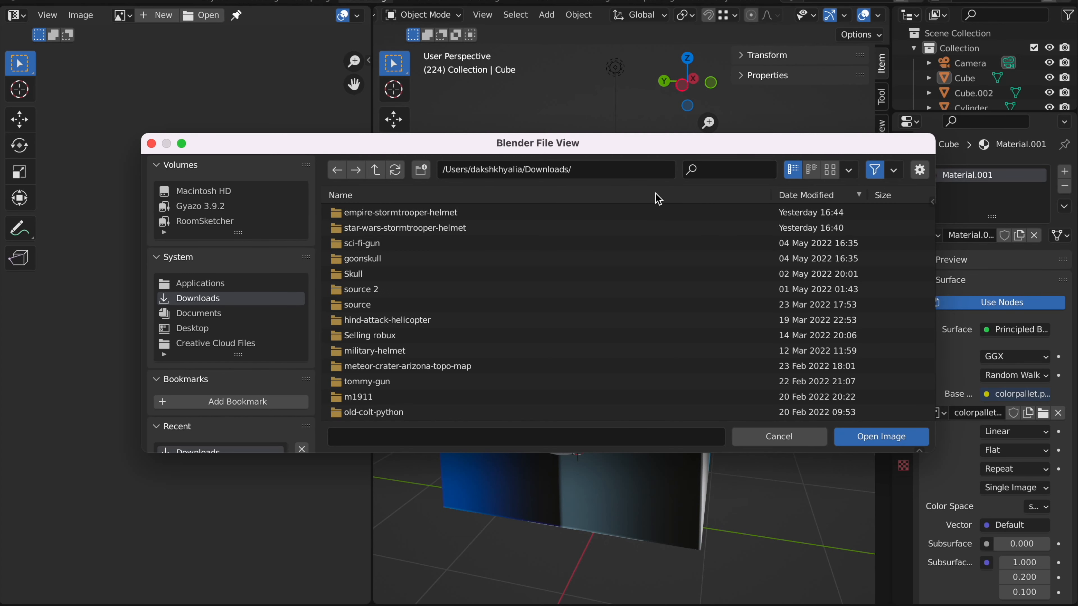
type("colo")
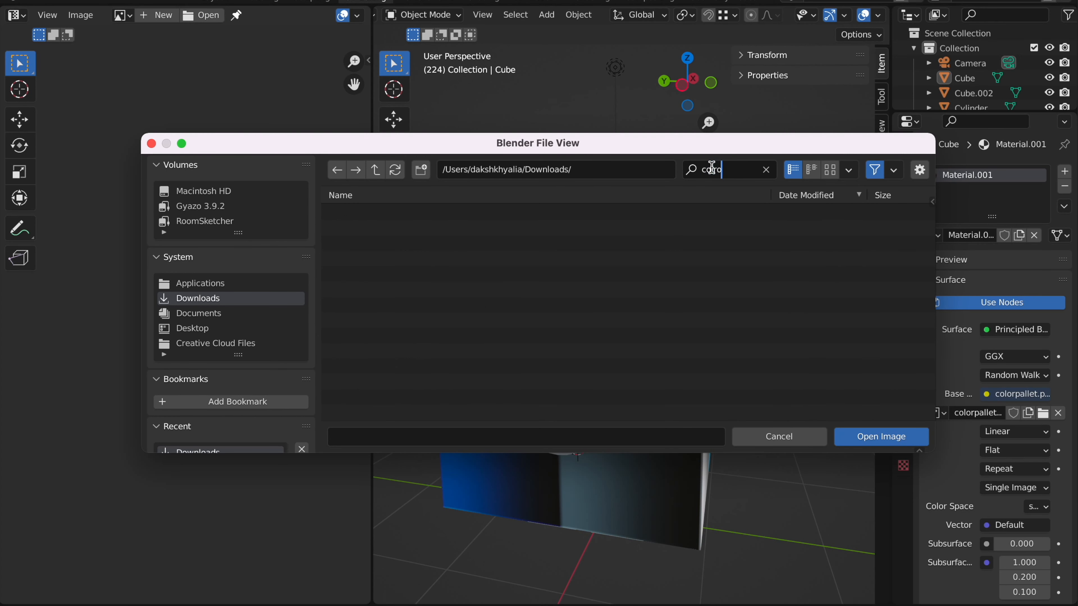
key("BackSpace")
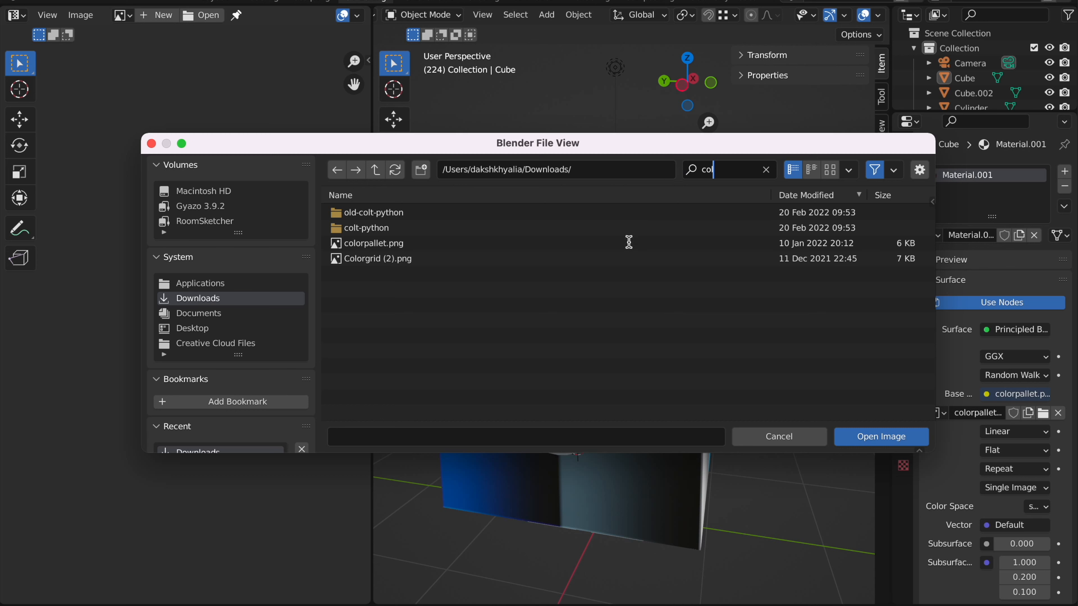
left_click(620, 244)
left_click(878, 436)
scroll(218, 303, "up", 4)
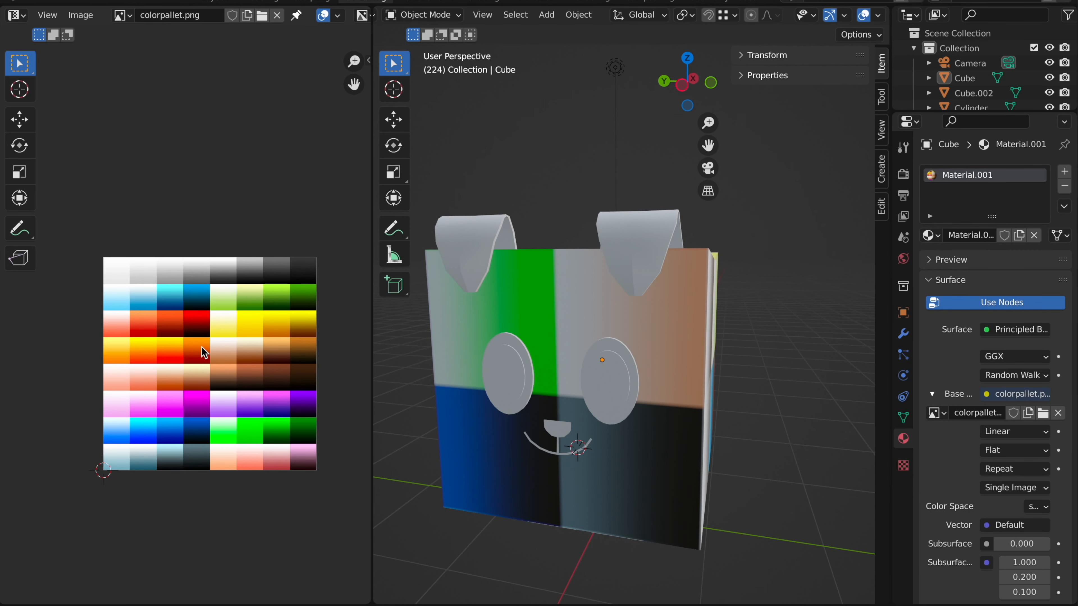
scroll(201, 346, "up", 1)
left_click(602, 340)
key("Tab")
key("a")
middle_click_drag(596, 182, 630, 196)
key("Tab")
Step: Give the legs-and-tail object a new material with its base color set to an image texture using colorpallet.png
left_click(696, 225)
middle_click_drag(698, 224, 1013, 264)
left_click(1017, 238)
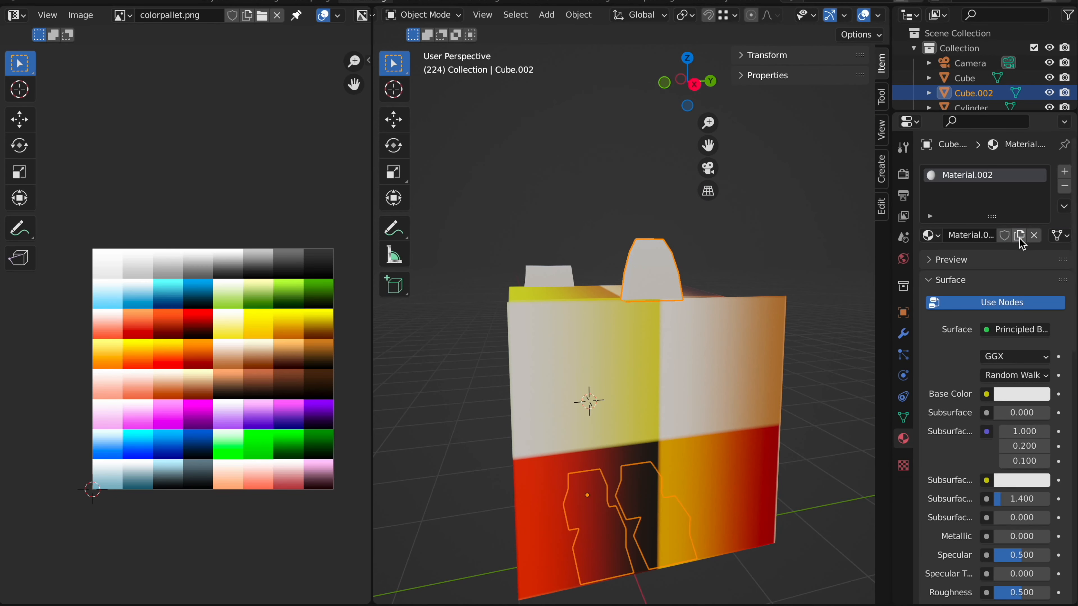
left_click(985, 396)
left_click(683, 265)
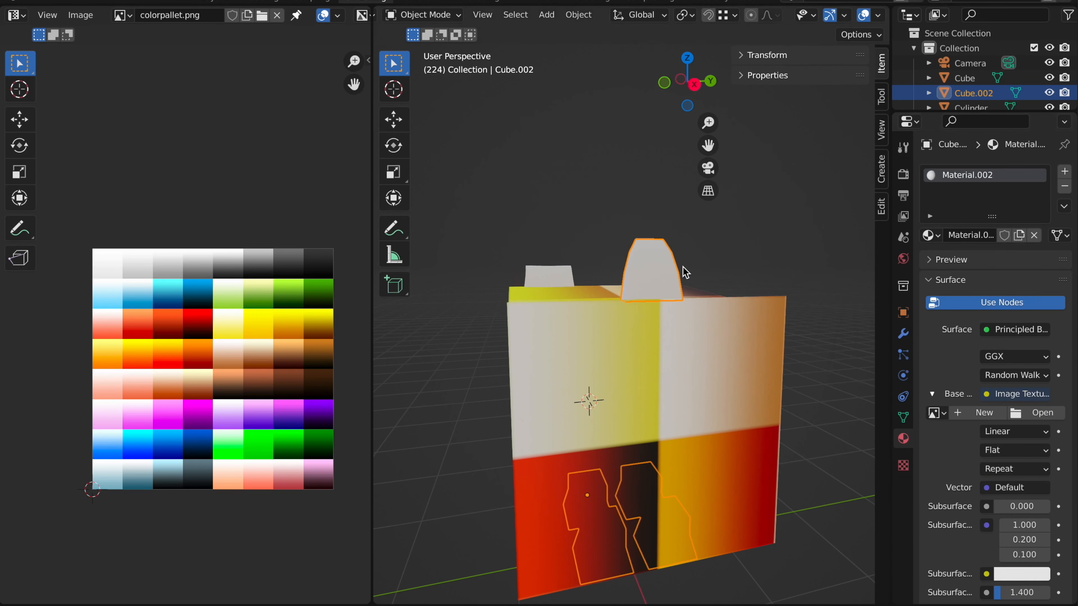
left_click(936, 413)
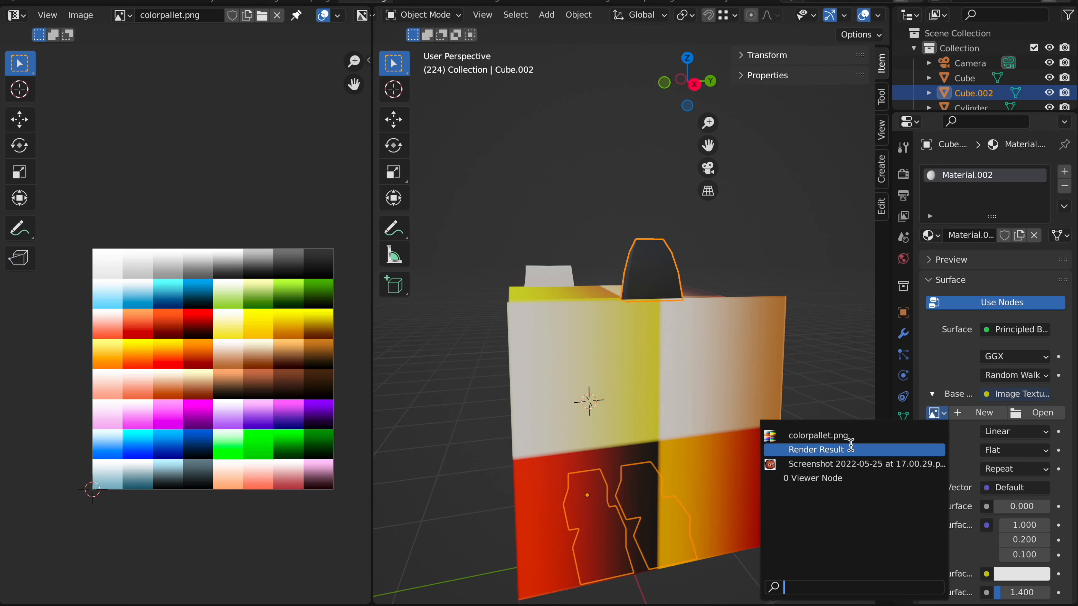
left_click(849, 434)
Step: Give the ears a new material with its base color set to an image texture using colorpallet.png
mouse_move(775, 286)
middle_mouse_down()
mouse_move(776, 238)
mouse_move(777, 291)
middle_mouse_up()
scroll(774, 286, "up", 10)
scroll(664, 244, "up", 4)
left_click(658, 212)
scroll(658, 212, "up", 5)
middle_click_drag(661, 217, 692, 200)
left_click(1040, 239)
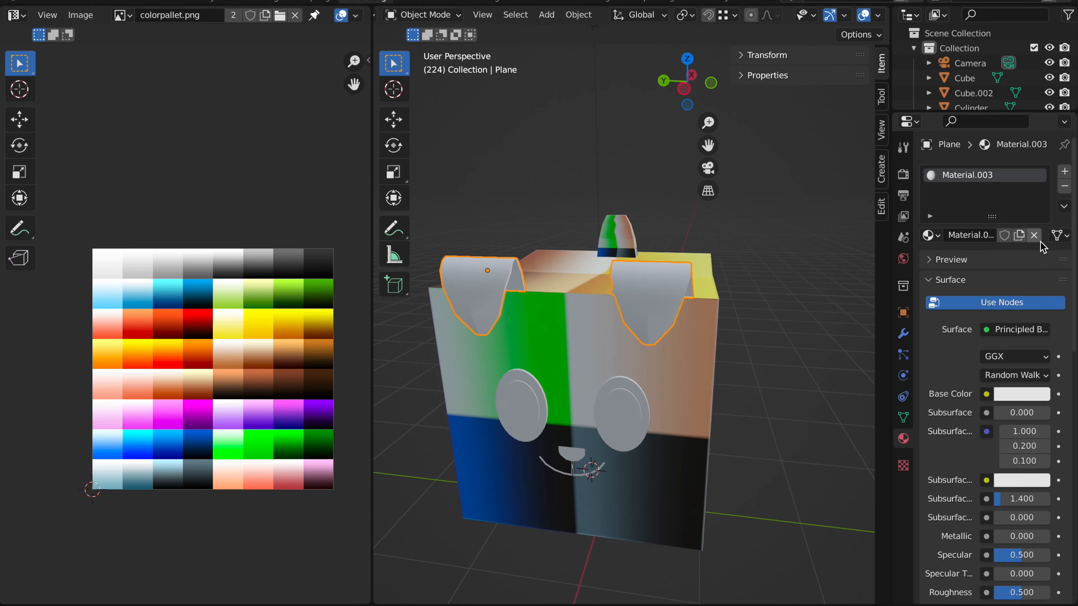
left_click(987, 394)
left_click(679, 263)
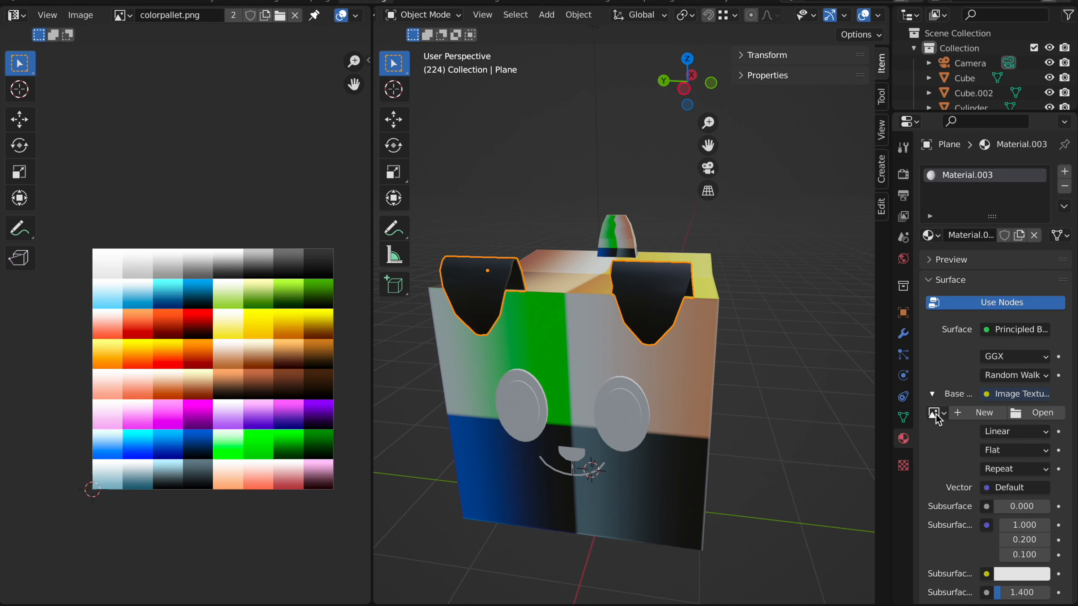
left_click(936, 414)
left_click(886, 437)
Step: Give the pupils, nose and mouth object a new material whose base color is an image texture using colorpallet.png, and deselect it
left_click(609, 406)
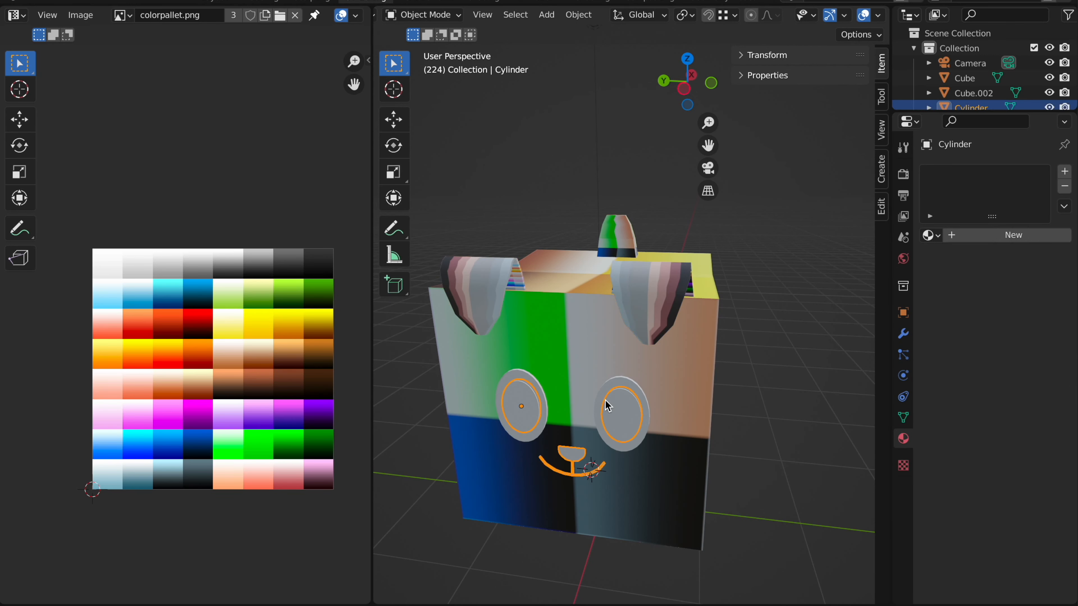
left_click(972, 235)
left_click(987, 395)
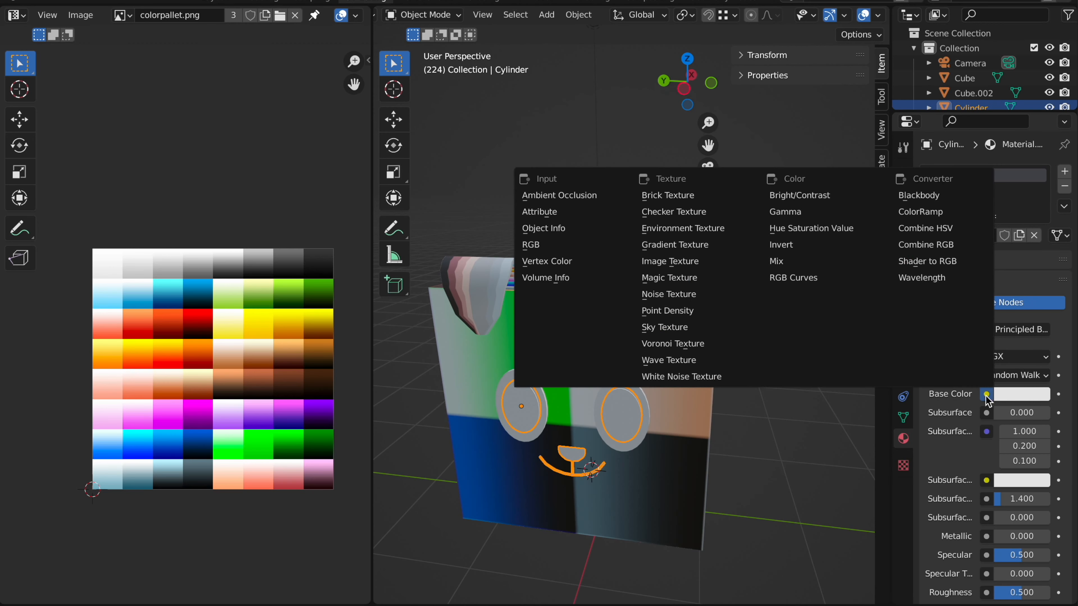
left_click(671, 261)
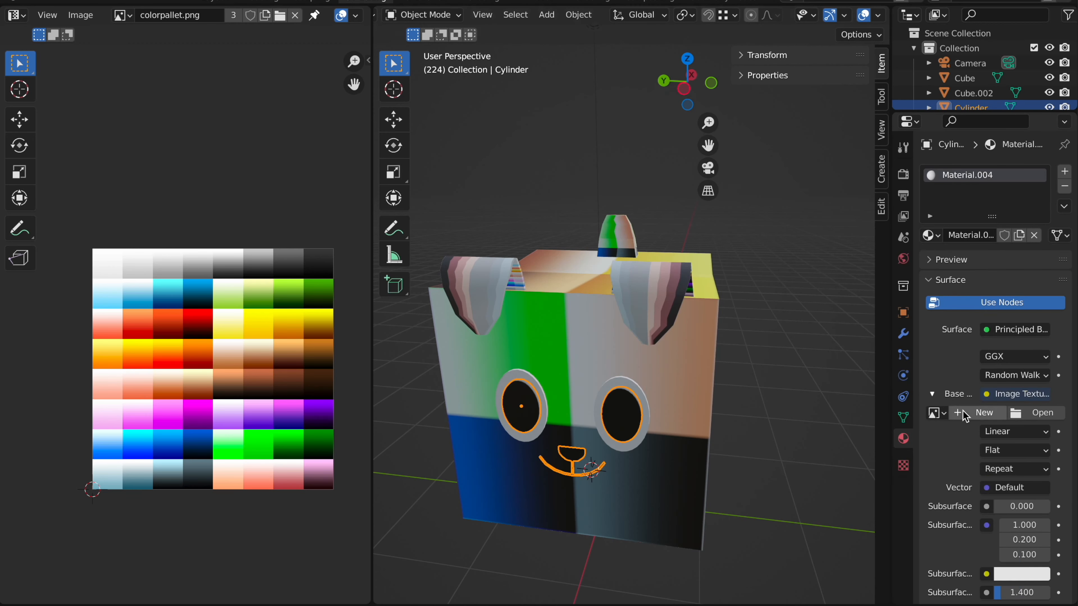
left_click(940, 419)
left_click(806, 448)
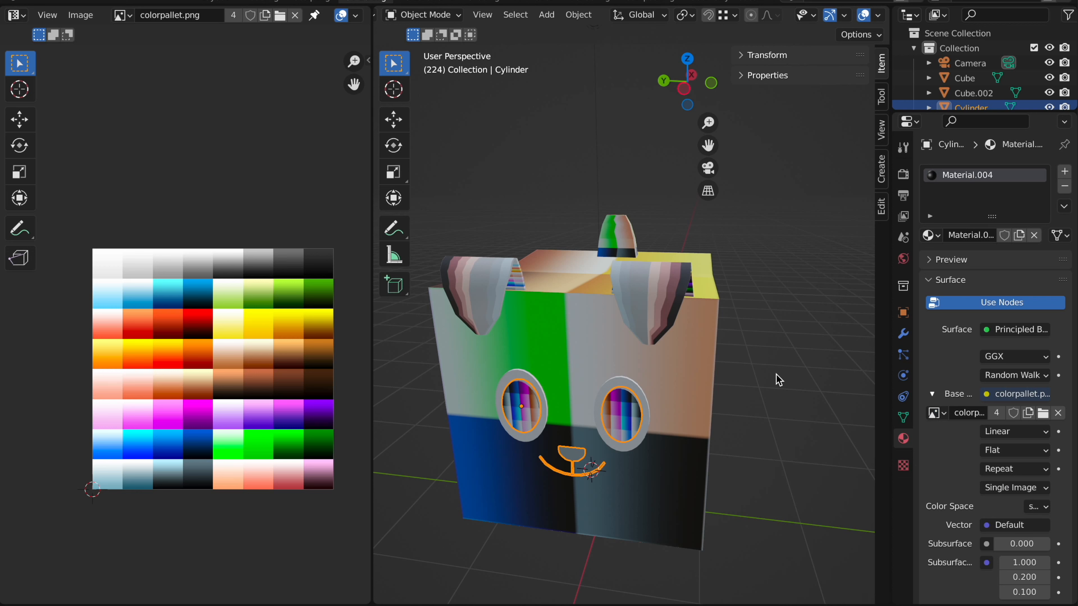
left_click(780, 379)
Step: Give the outer eye discs a new material with its base color set to an image texture using colorpallet.png
left_click(638, 433)
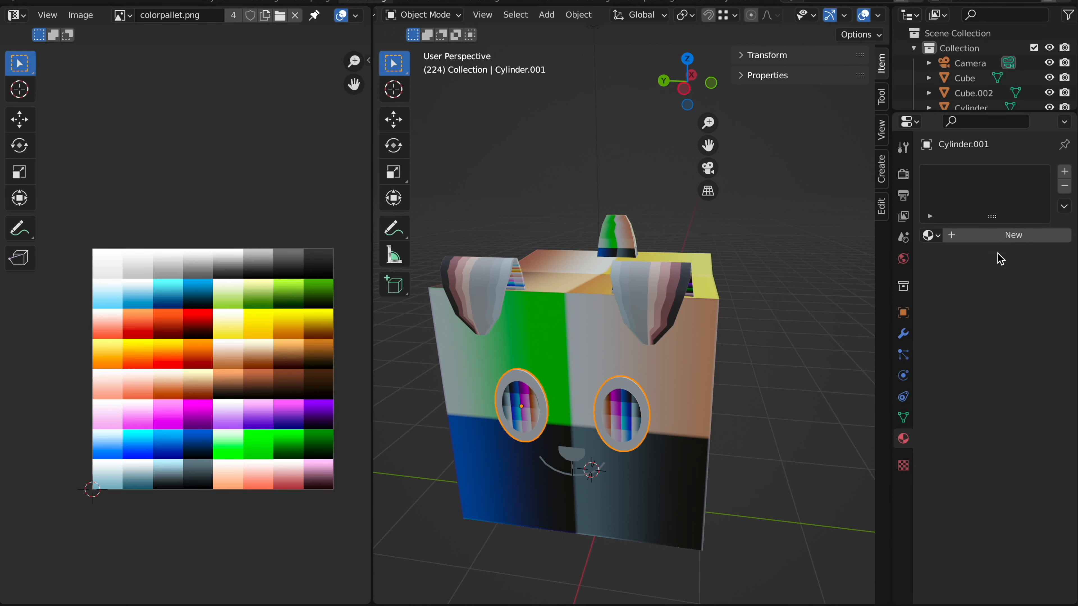
left_click(1002, 236)
left_click(987, 394)
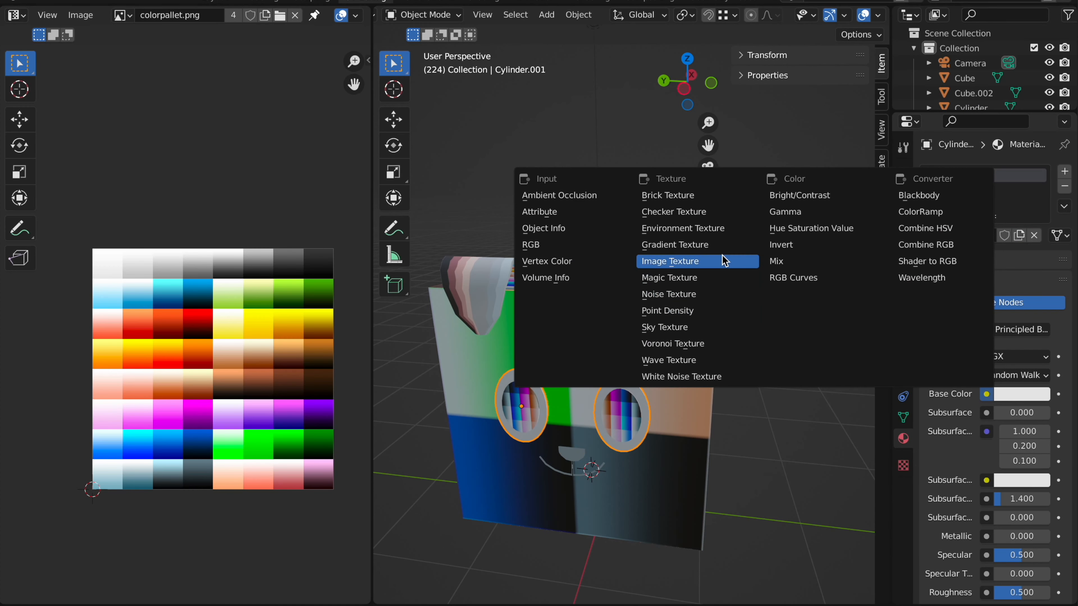
left_click(722, 309)
left_click(938, 417)
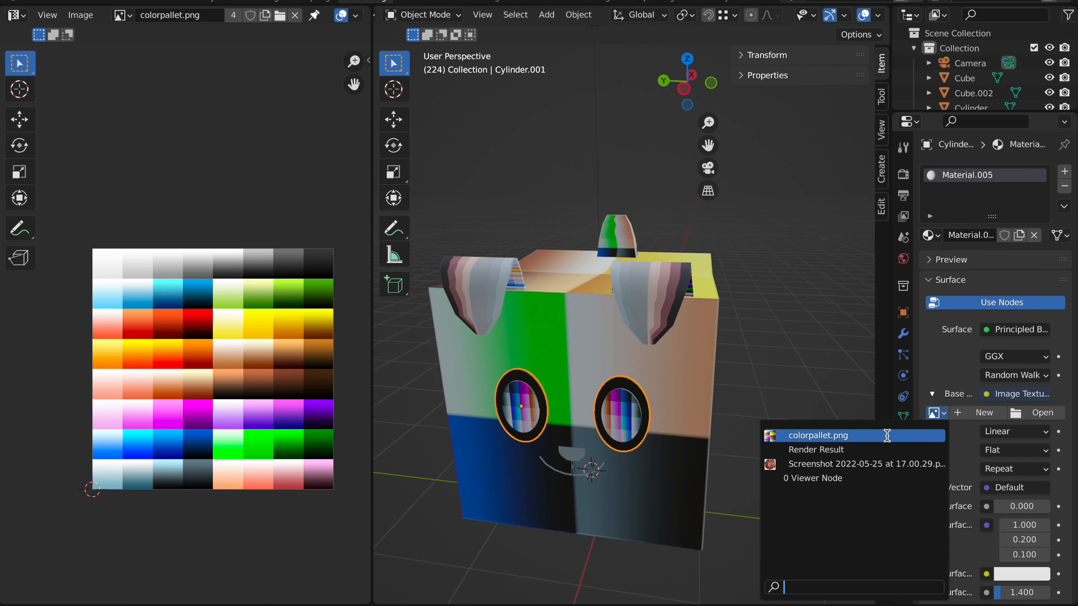
left_click(820, 422)
Step: Open the body cube in Edit Mode and look at the face side in the Left Orthographic view
middle_click_drag(777, 306, 755, 219)
left_click(594, 242)
key("Tab")
key("ctrl+KP_3")
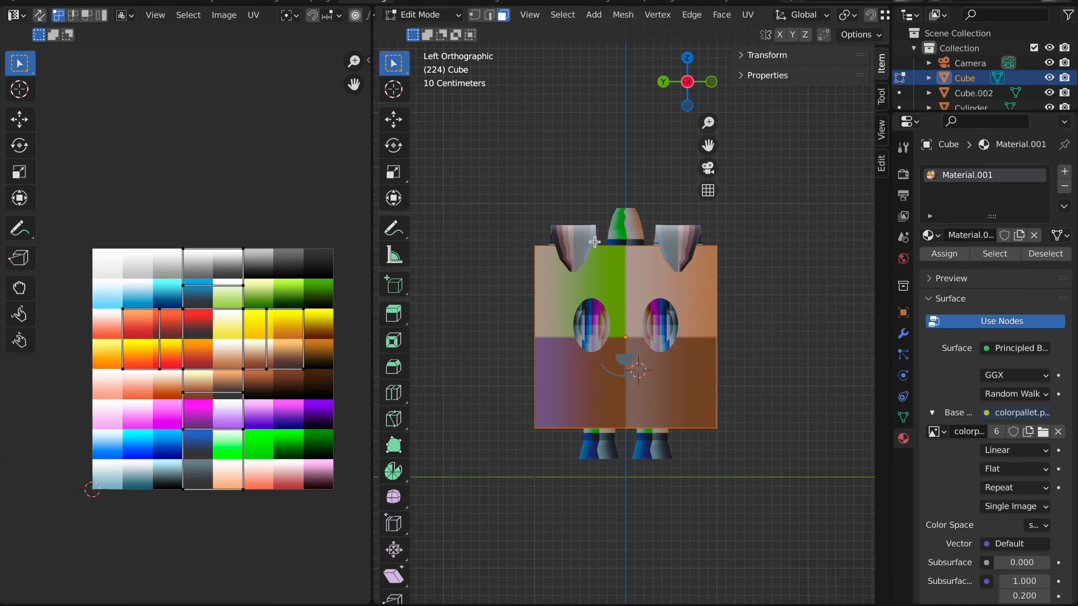
Step: Try unwrapping the body's faces with Smart UV Project, and undo it
key("u")
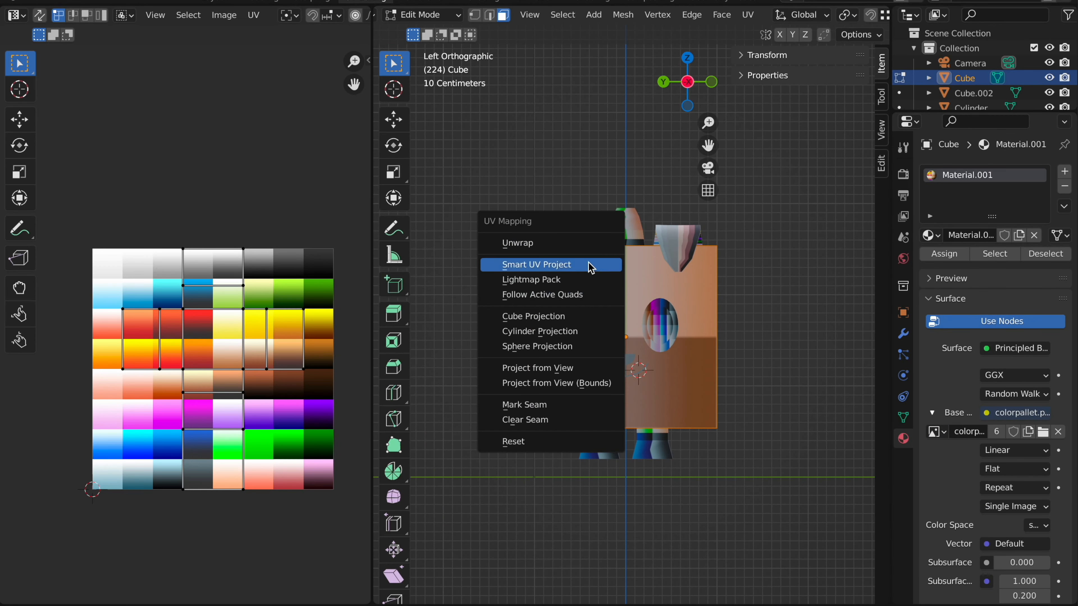
left_click(590, 266)
left_click(613, 383)
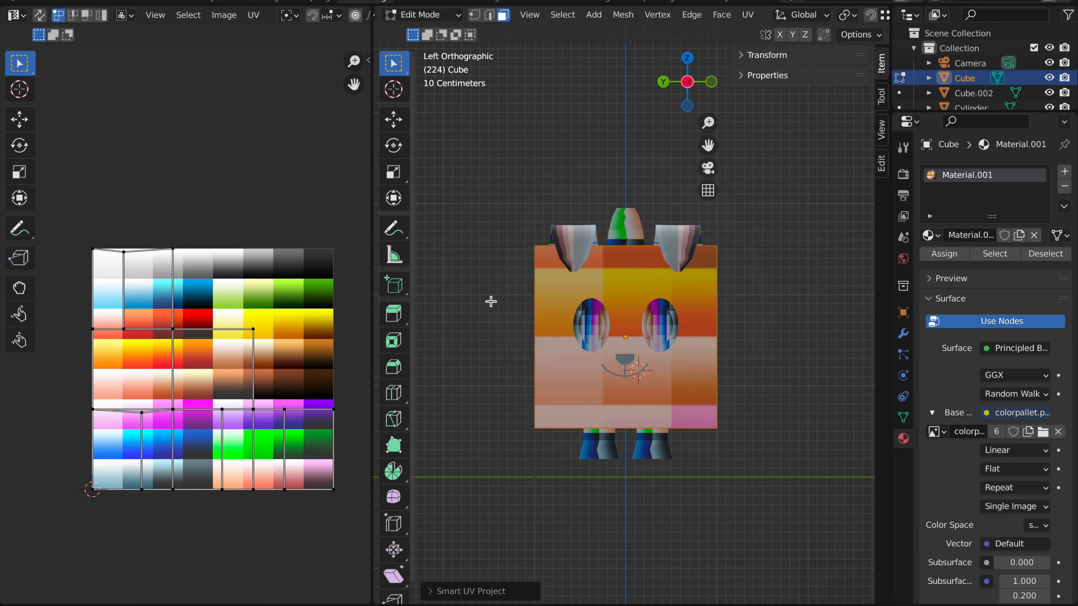
key("ctrl+z")
Step: Unwrap the body with Project from View and scale its UVs down to less than one palette swatch
key("u")
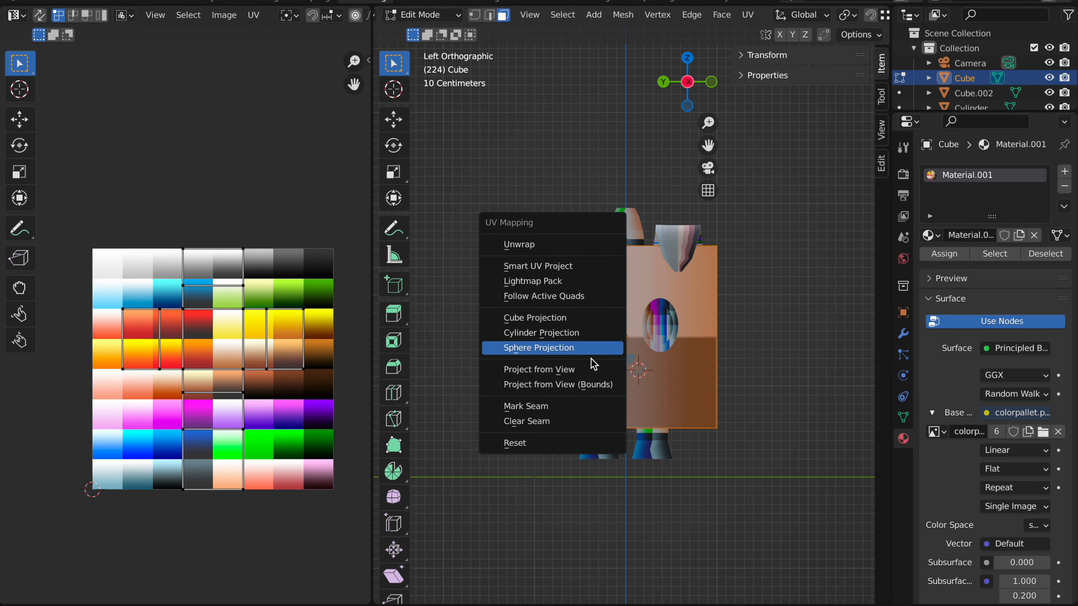
left_click(591, 369)
key("a")
key("s")
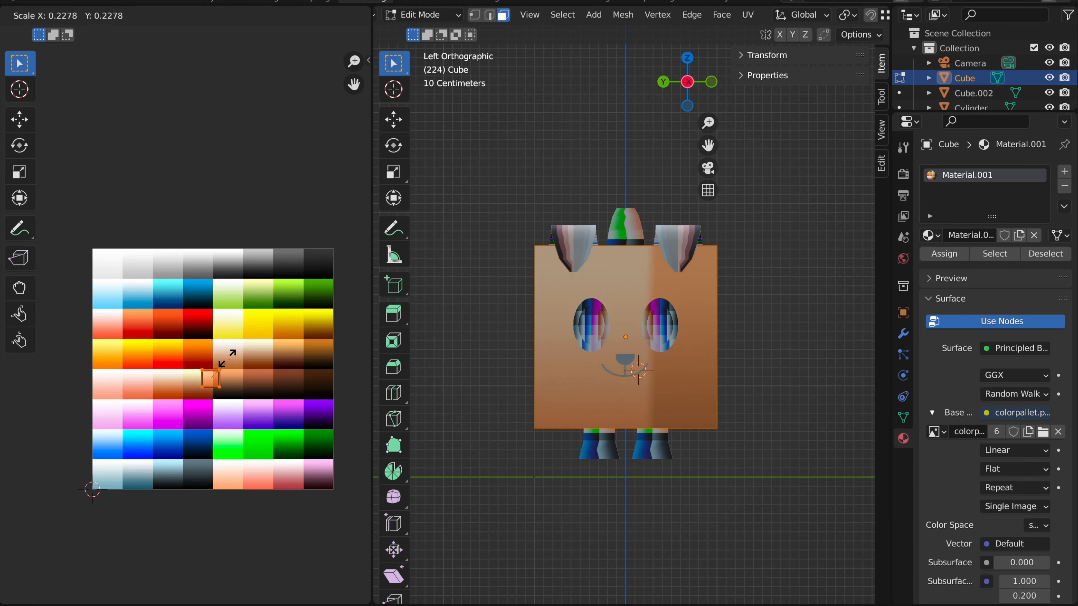
left_click(208, 372)
Step: Move the body's UVs onto the reddish-brown swatch of the palette, return to Object Mode and deselect the body
scroll(229, 363, "up", 1)
scroll(228, 361, "up", 1)
key("g")
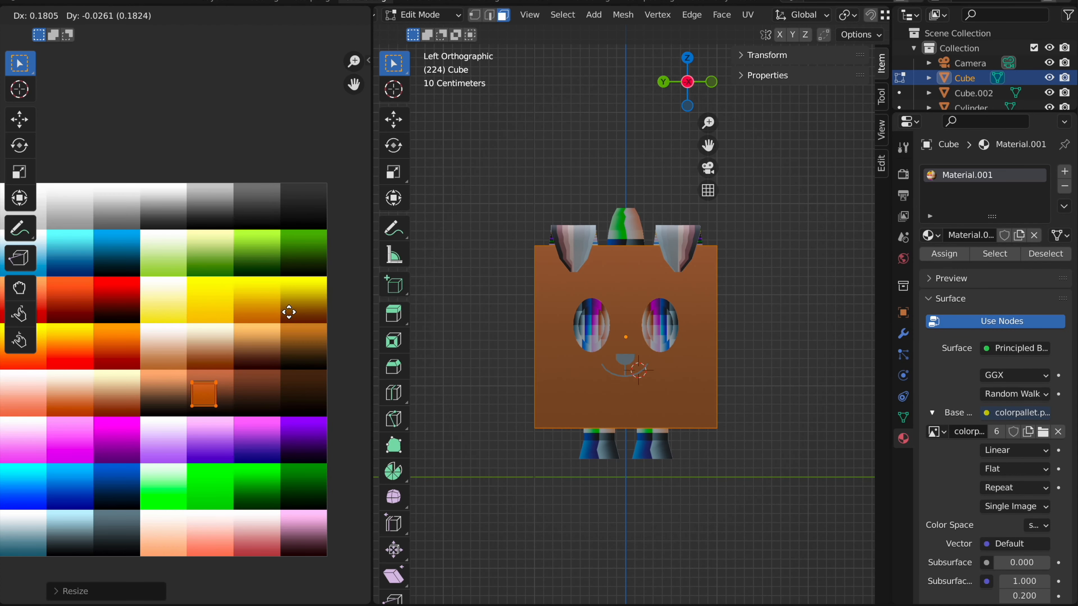
left_click(295, 312)
left_click(592, 158)
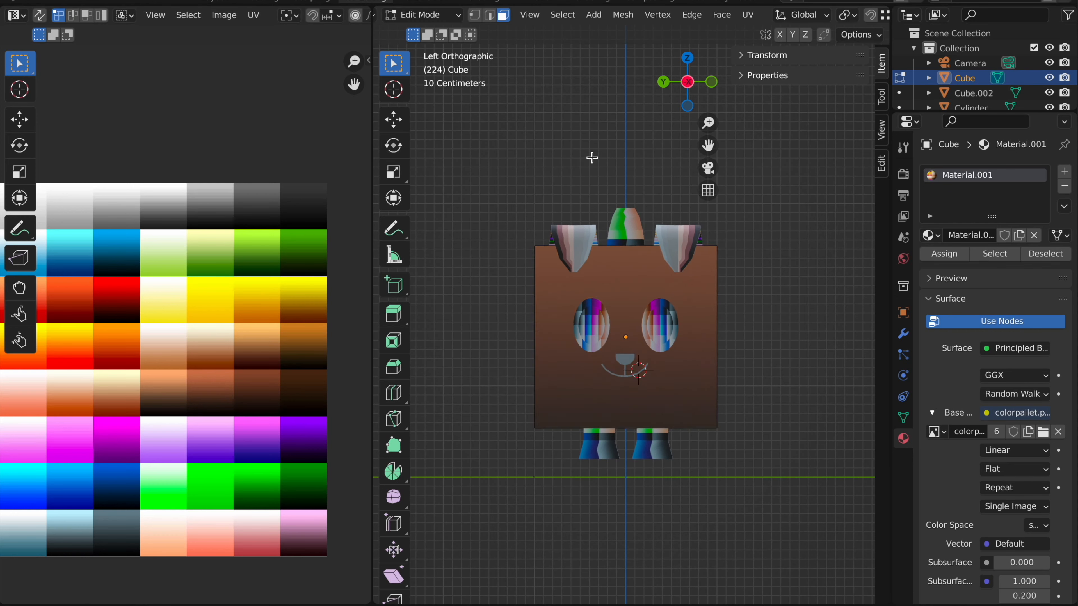
scroll(592, 157, "left", 3)
key("Tab")
scroll(592, 158, "left", 5)
scroll(592, 157, "left", 5)
scroll(593, 158, "right", 5)
scroll(592, 157, "down", 3)
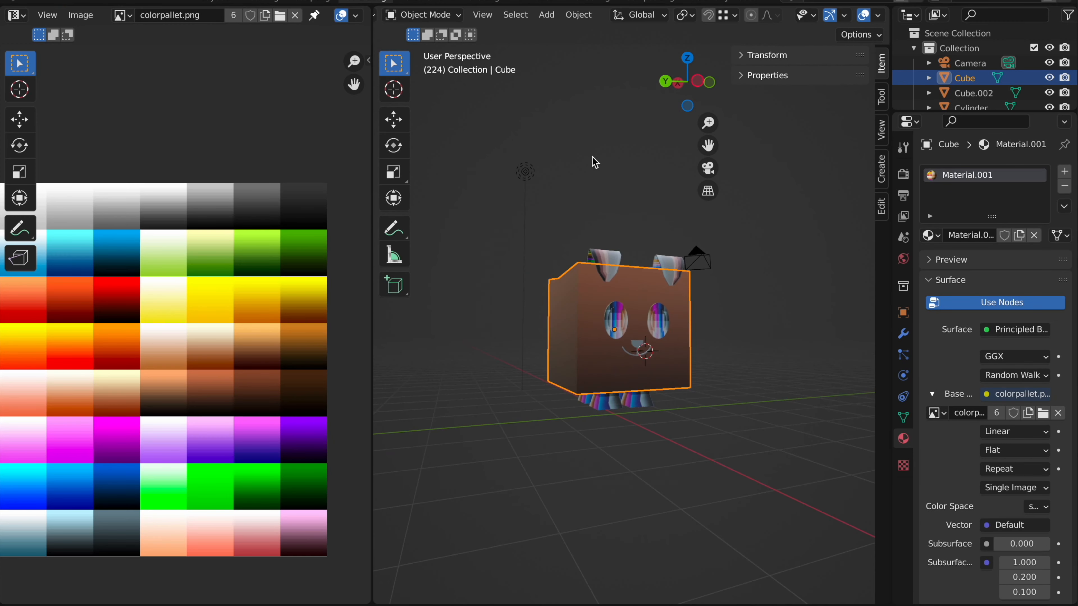
left_click(592, 158)
Step: Select the legs-and-tail object underneath the body and enter Edit Mode on it
scroll(592, 158, "right", 2)
scroll(593, 157, "left", 3)
scroll(593, 158, "down", 4)
left_click(580, 377)
scroll(580, 377, "left", 4)
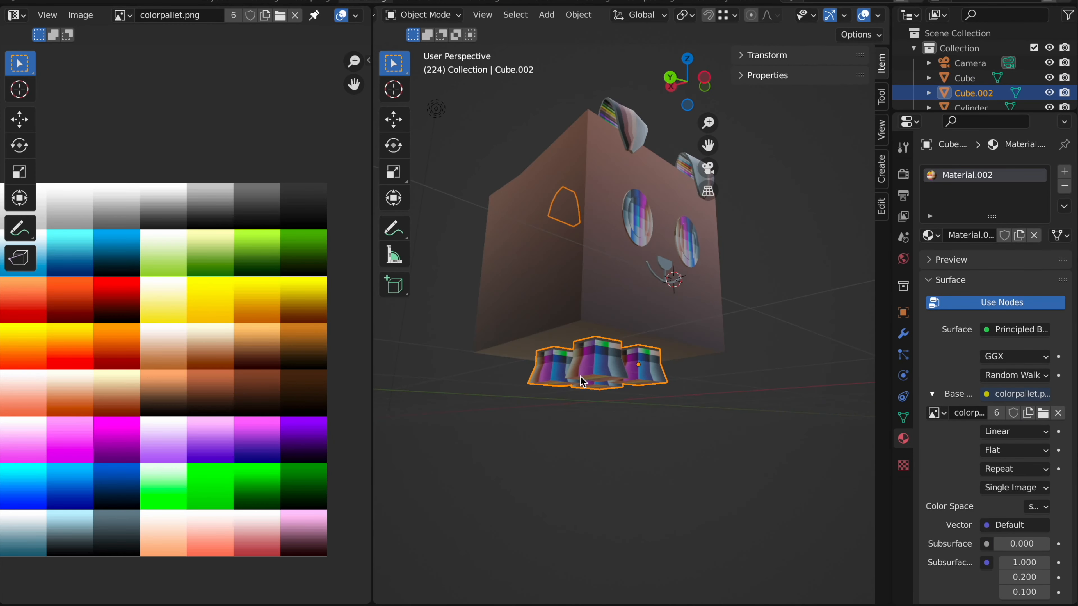
scroll(580, 377, "right", 5)
key("Tab")
Step: Unwrap the whole legs-and-tail mesh with Project from View in the left view and scale its UVs down to a small cluster
scroll(580, 377, "up", 4)
scroll(580, 377, "up", 5)
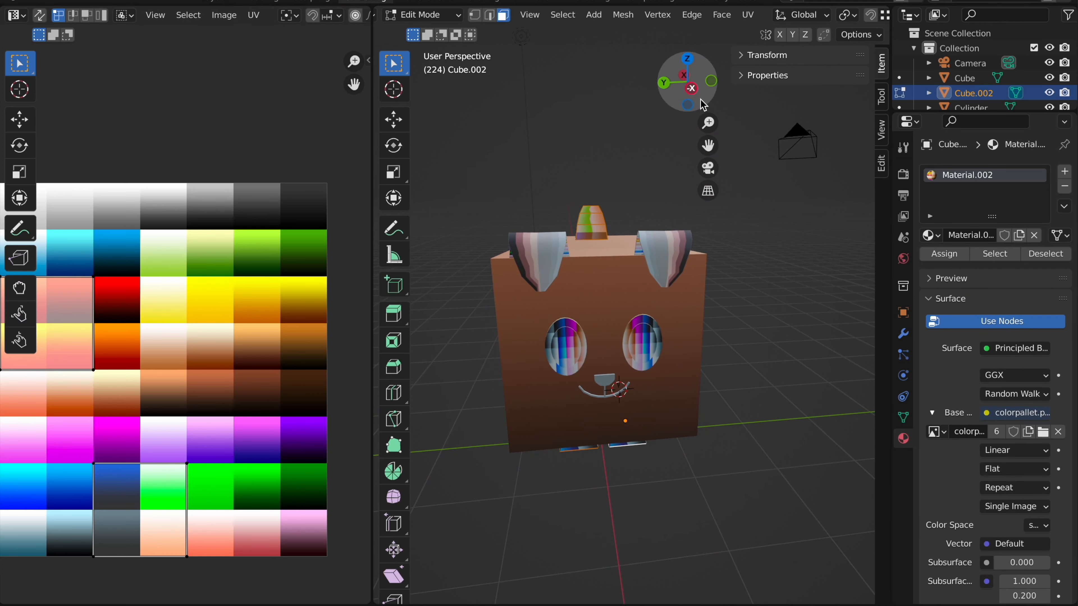
left_click(691, 88)
key("a")
key("u")
left_click(600, 271)
key("s")
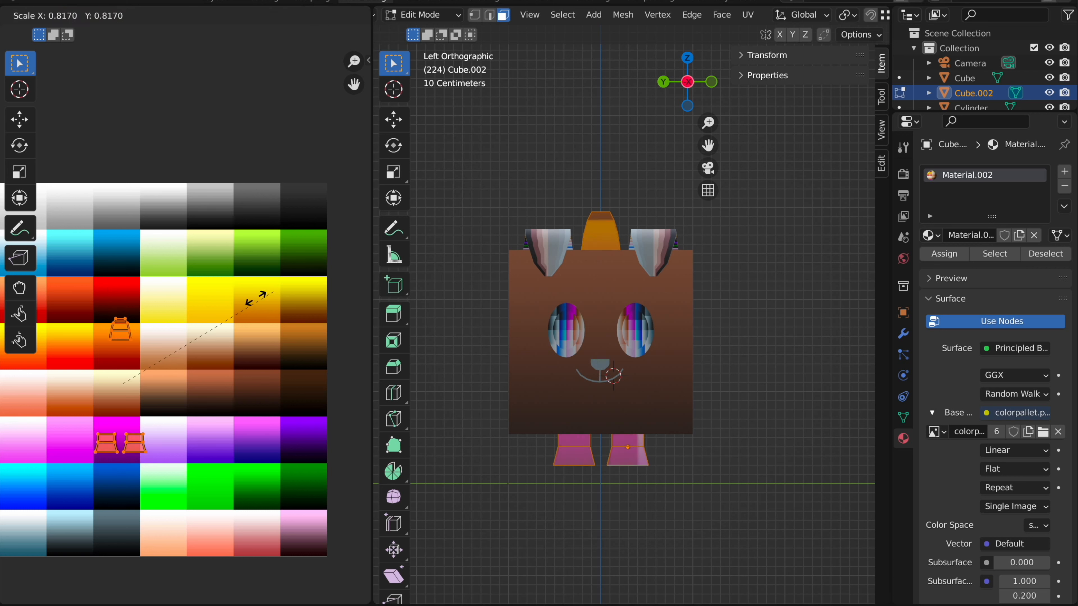
left_click(165, 362)
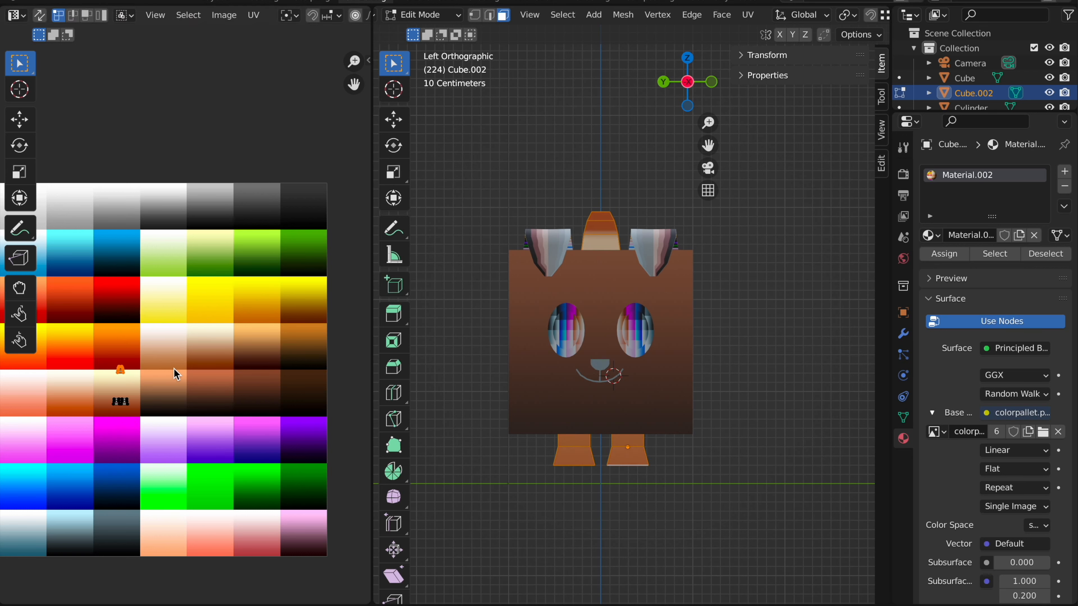
Step: Move the legs-and-tail UVs together onto the same reddish-brown swatch as the body's and return to Object Mode
key("g")
left_click(174, 394)
key("a")
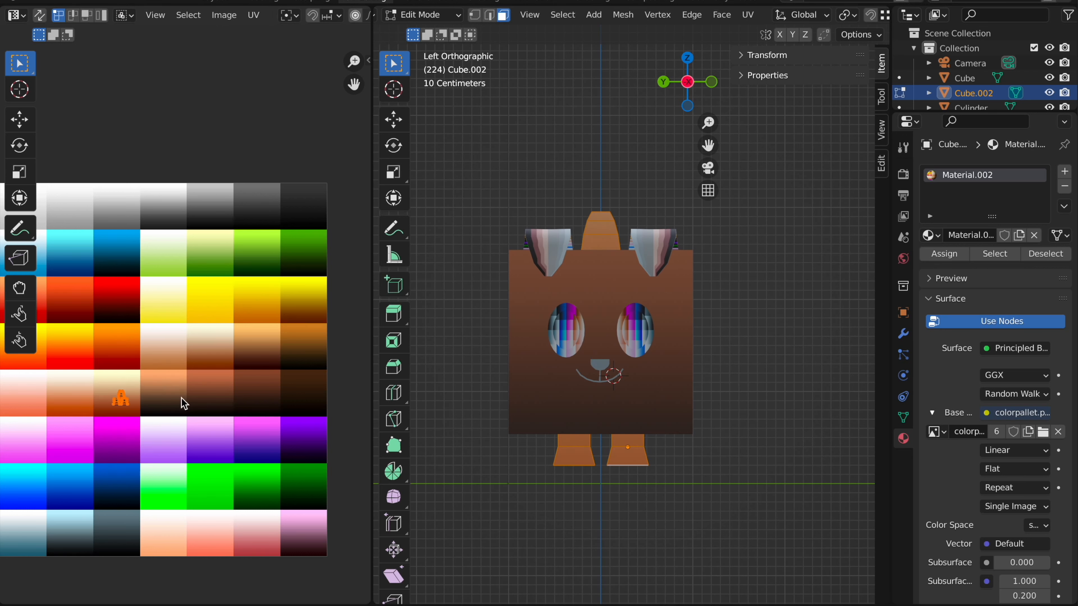
scroll(181, 398, "left", 2)
scroll(181, 397, "down", 2)
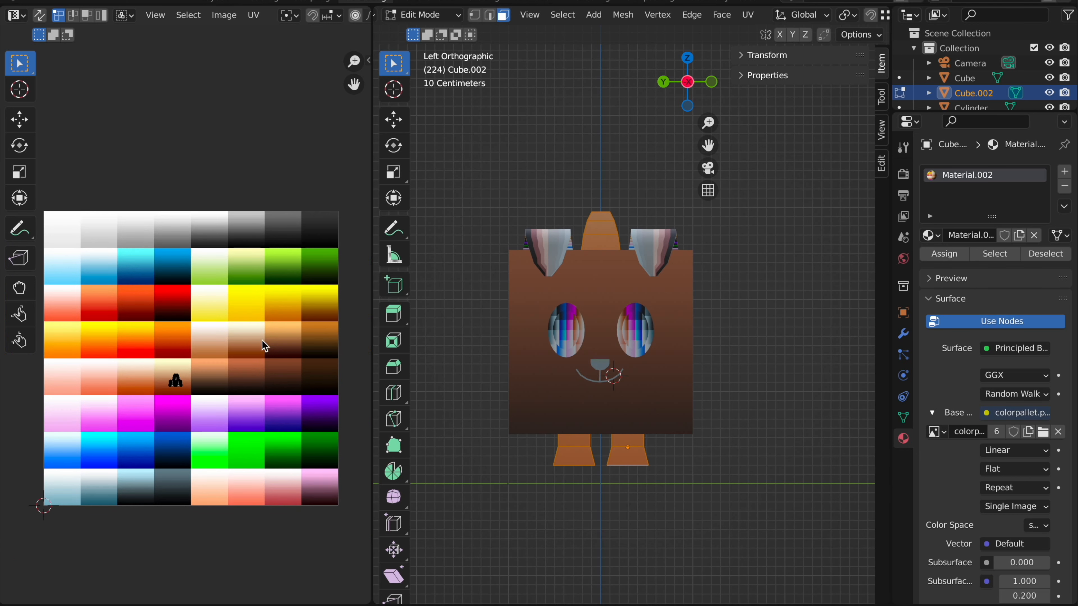
scroll(203, 366, "up", 3)
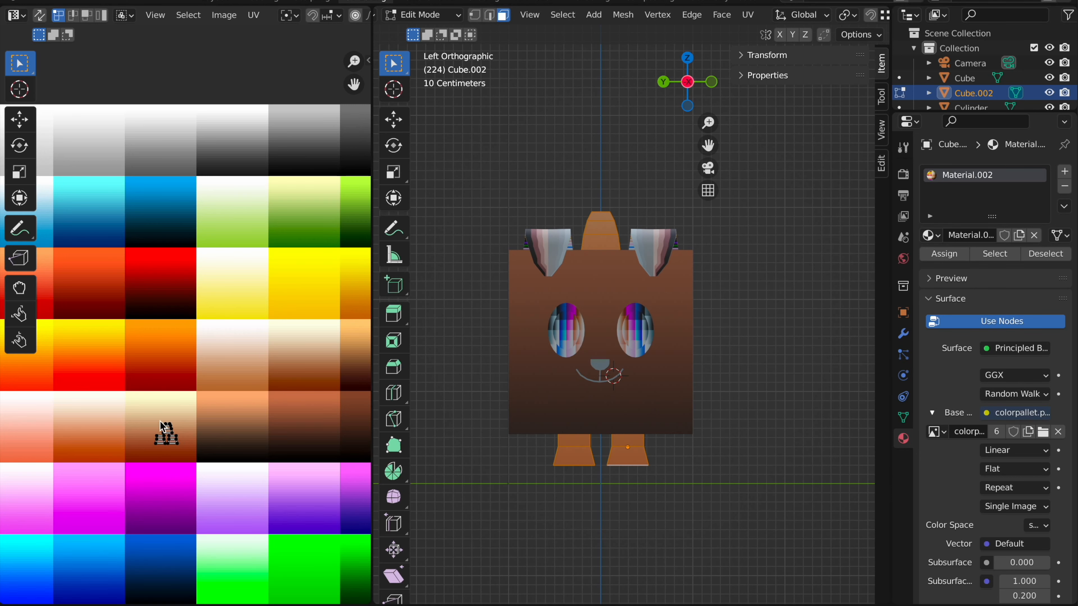
key("g")
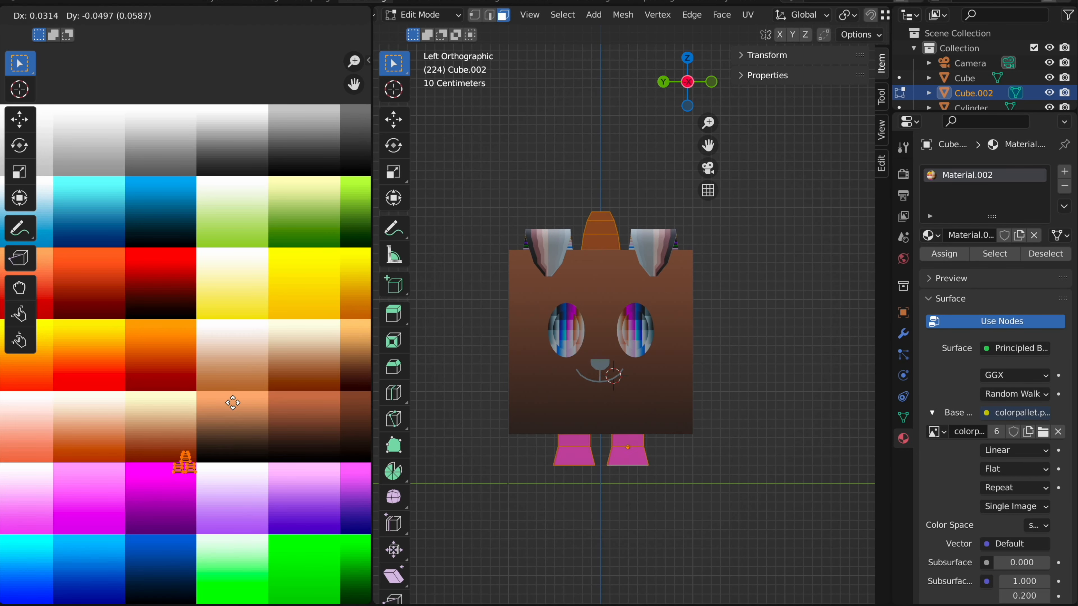
left_click(254, 401)
scroll(253, 401, "down", 1)
key("g")
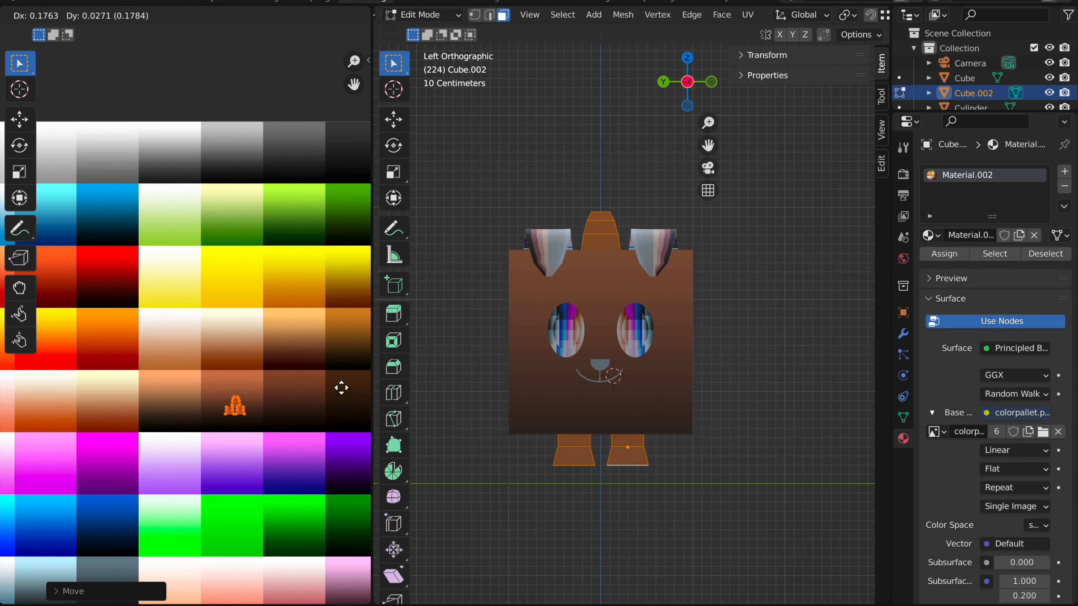
left_click(344, 384)
key("Tab")
scroll(637, 289, "right", 3)
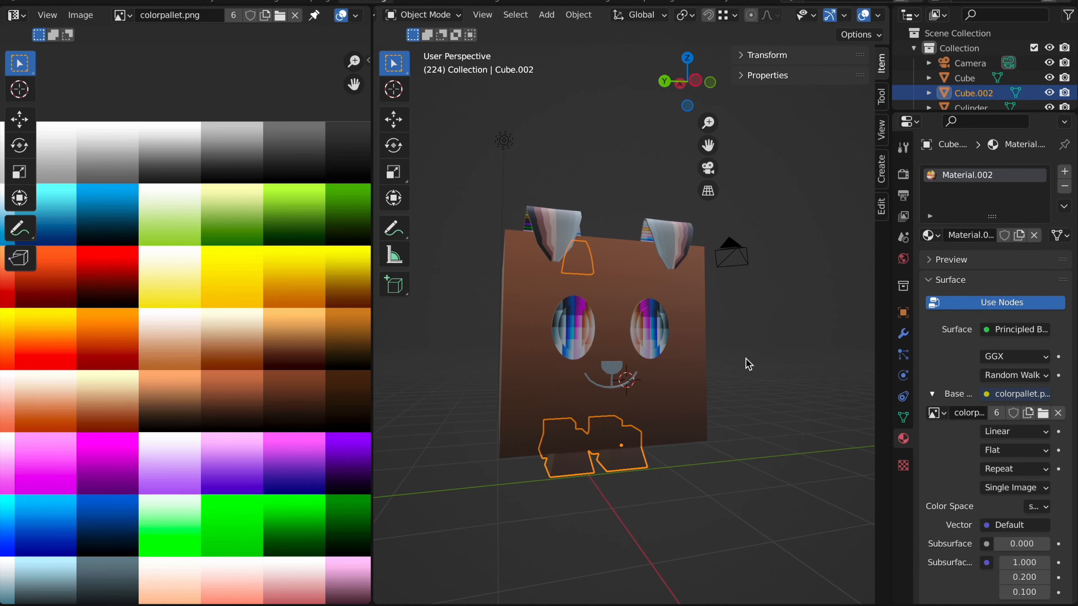
Step: Deselect the legs-and-tail object, select the ears object on top of the body and enter Edit Mode on it
left_click(745, 363)
scroll(745, 364, "down", 5)
scroll(745, 363, "up", 5)
scroll(748, 364, "right", 10)
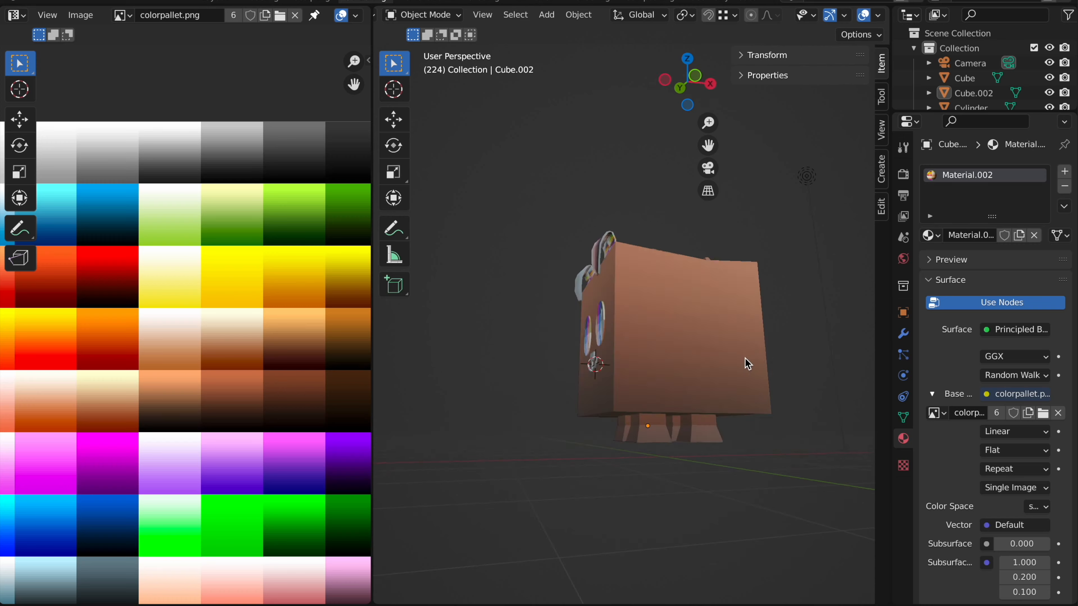
scroll(748, 364, "down", 3)
scroll(748, 364, "up", 5)
left_click(657, 261)
scroll(656, 260, "down", 4)
scroll(655, 260, "left", 5)
scroll(656, 260, "up", 3, "ctrl")
key("Tab")
Step: Examine the ear mesh from the side, the back and the front
scroll(656, 260, "down", 4)
scroll(656, 261, "up", 6)
scroll(656, 260, "left", 6)
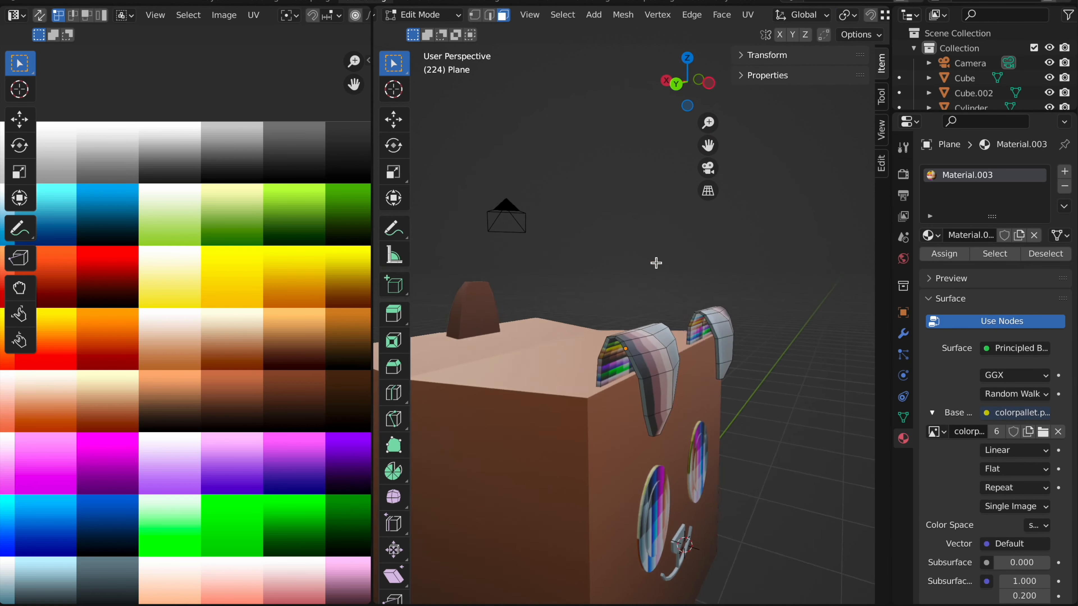
scroll(657, 262, "down", 3)
scroll(658, 262, "right", 5, "shift")
scroll(658, 262, "down", 4)
scroll(642, 243, "left", 6)
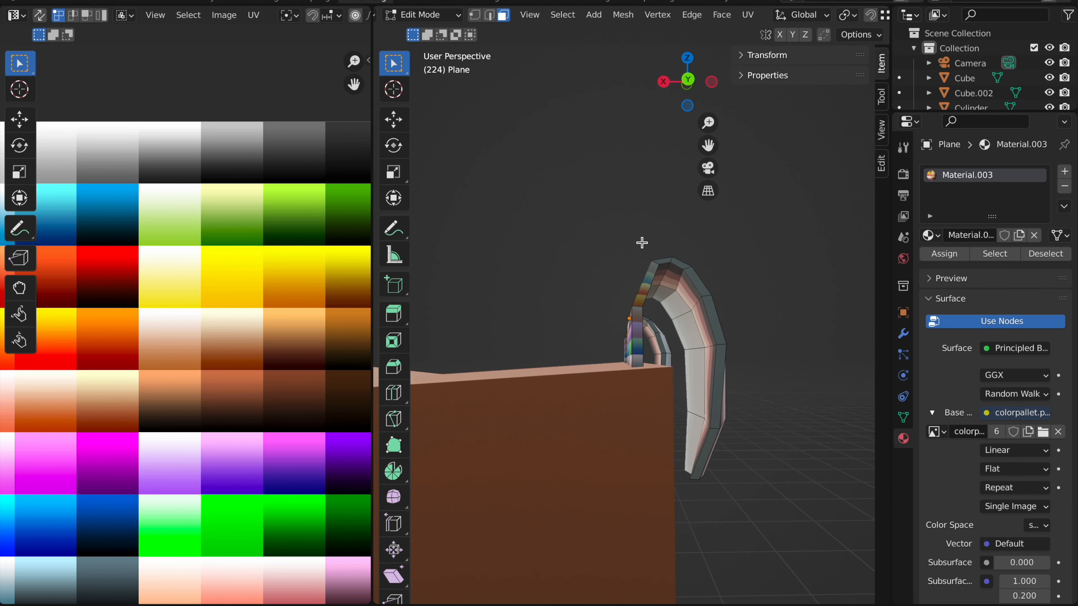
scroll(698, 307, "right", 5)
scroll(698, 308, "left", 5)
scroll(698, 307, "up", 2)
scroll(698, 307, "left", 5)
scroll(698, 307, "right", 3)
scroll(698, 307, "down", 4, "shift")
scroll(705, 299, "right", 1)
scroll(707, 274, "right", 8)
scroll(706, 275, "down", 3, "ctrl")
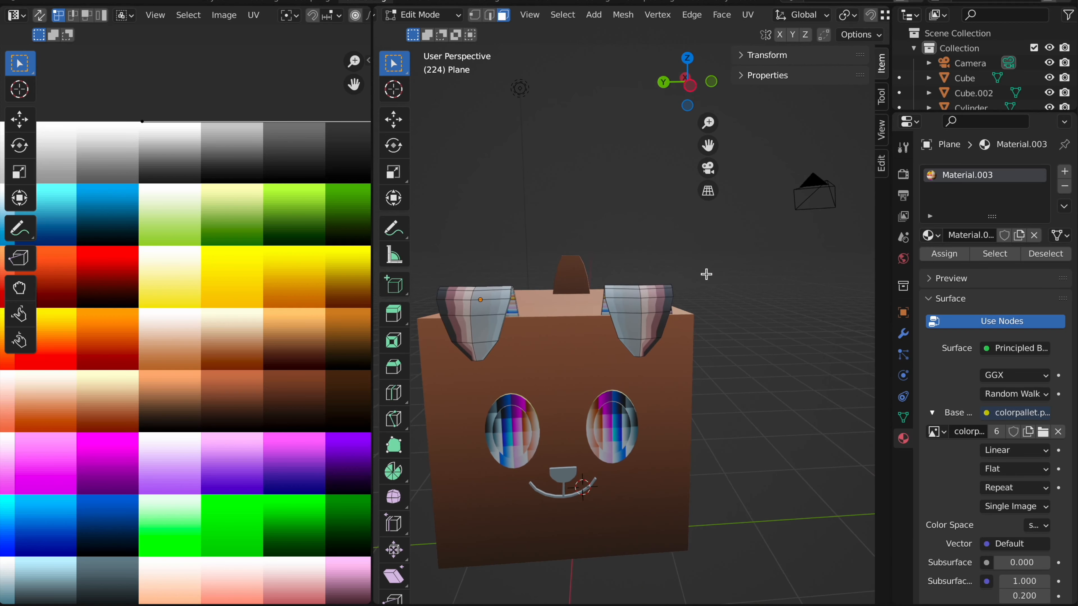
Step: Unwrap the whole ear mesh with Project from View in the left view and scale its UVs down to a small cluster
key("a")
scroll(660, 269, "left", 4, "shift")
scroll(660, 270, "down", 2, "ctrl")
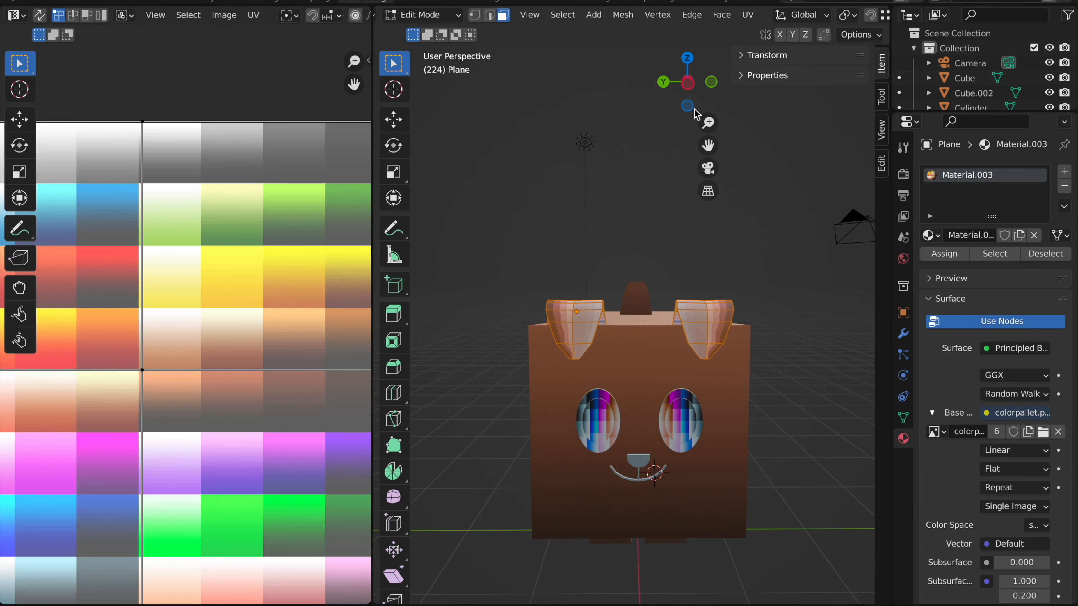
left_click(688, 83)
key("u")
left_click(646, 187)
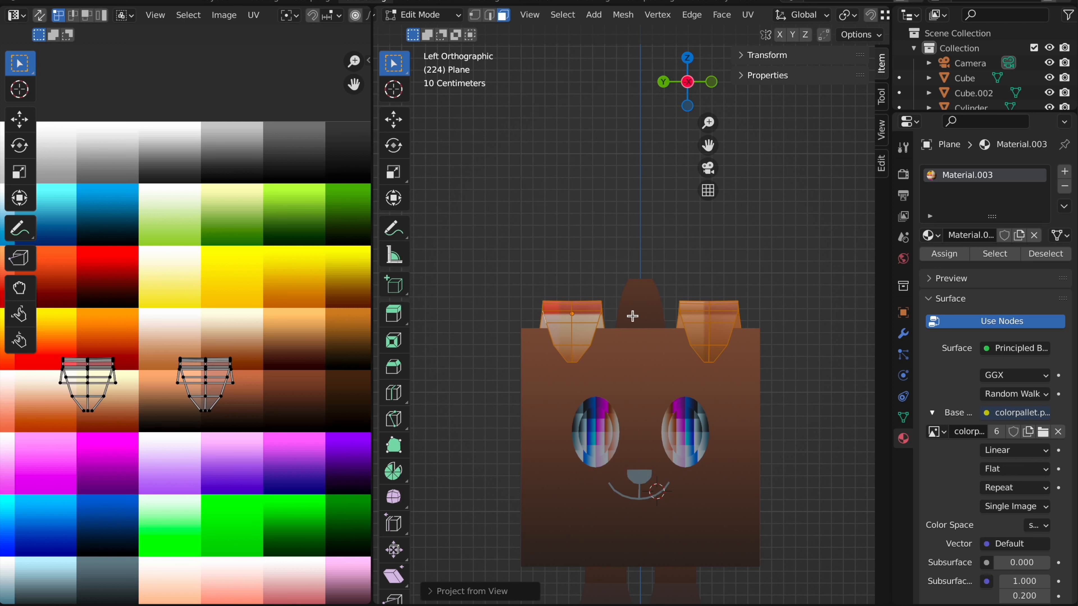
key("s")
left_click(193, 355)
Step: Move the ear UVs onto the same reddish-brown swatch as the body's and return to Object Mode
scroll(191, 349, "right", 2)
scroll(191, 349, "down", 1)
key("g")
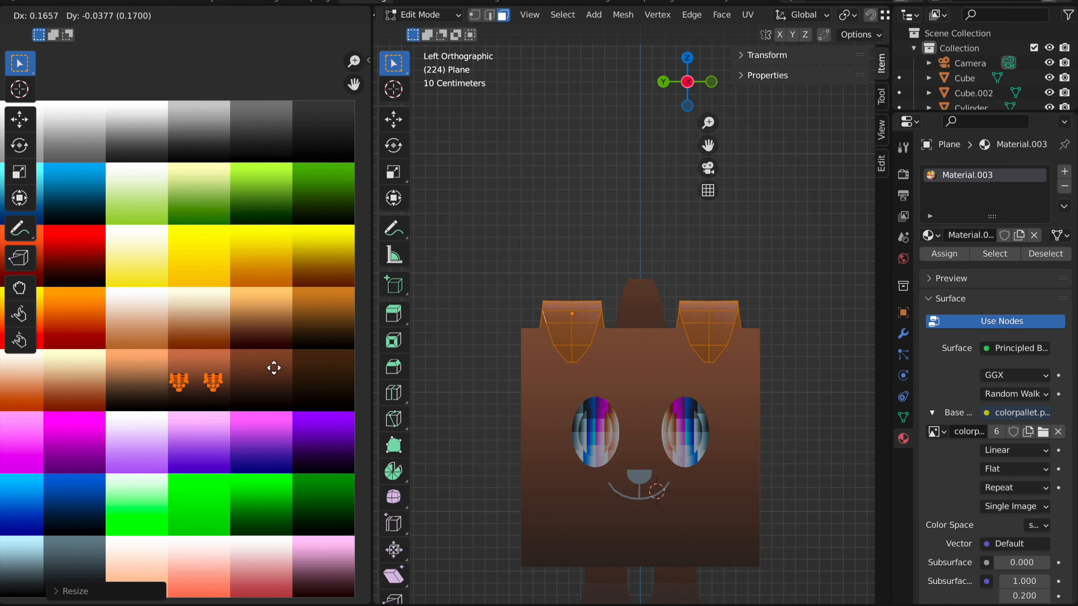
left_click(276, 363)
key("Tab")
Step: Hide the body to expose the undersides of the ears, then select the ears object and enter Edit Mode on it
middle_click_drag(535, 248, 538, 253)
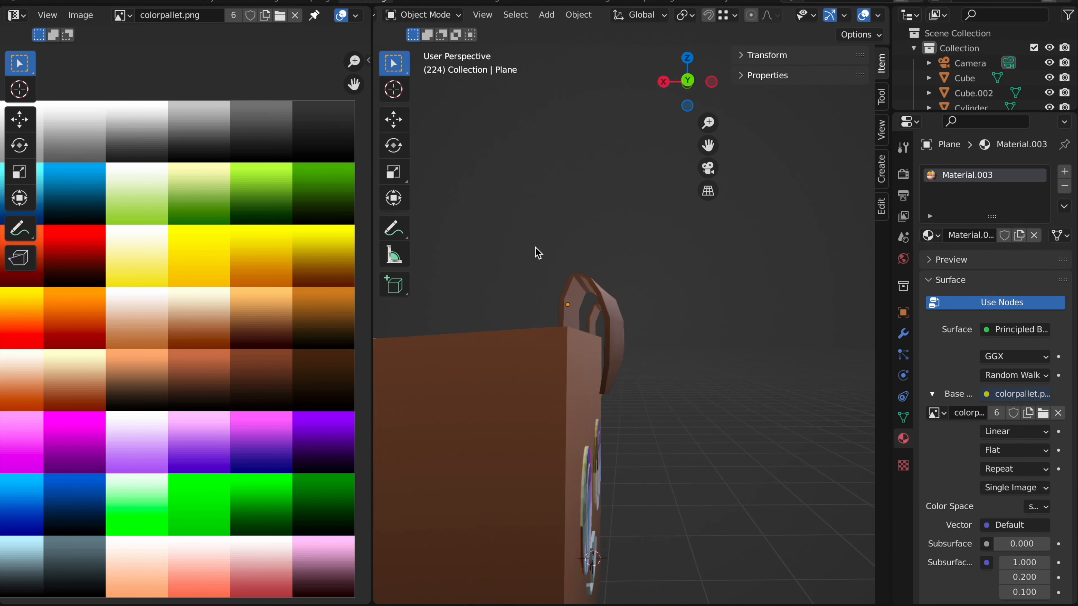
scroll(586, 310, "up", 6)
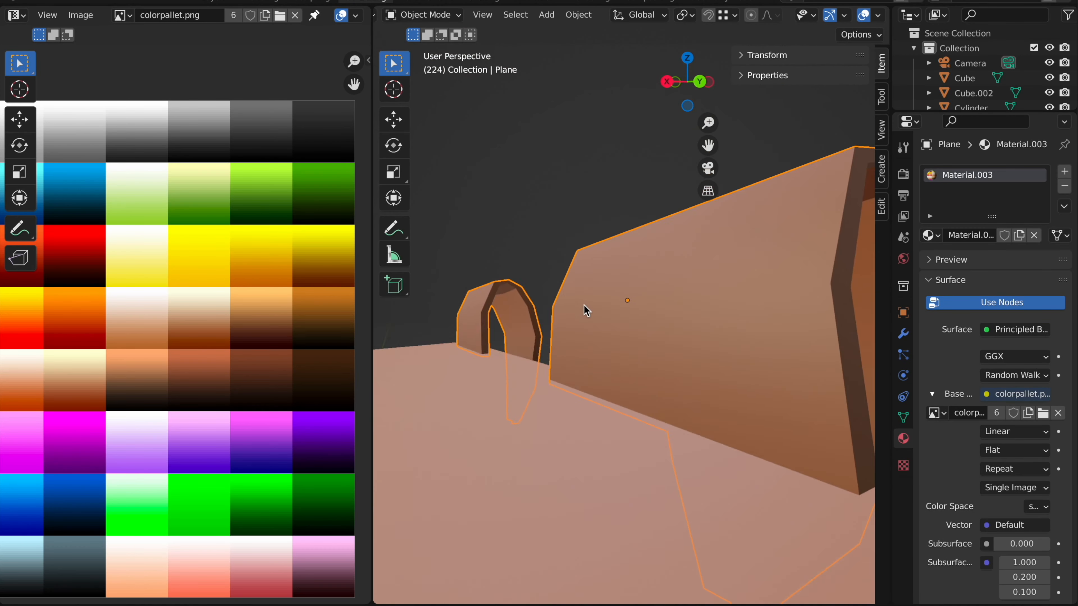
middle_click_drag(584, 305, 581, 306)
scroll(510, 400, "down", 4)
left_click(499, 399)
middle_click_drag(500, 399, 676, 358)
key("h")
left_click(676, 358)
key("Tab")
scroll(693, 337, "up", 2)
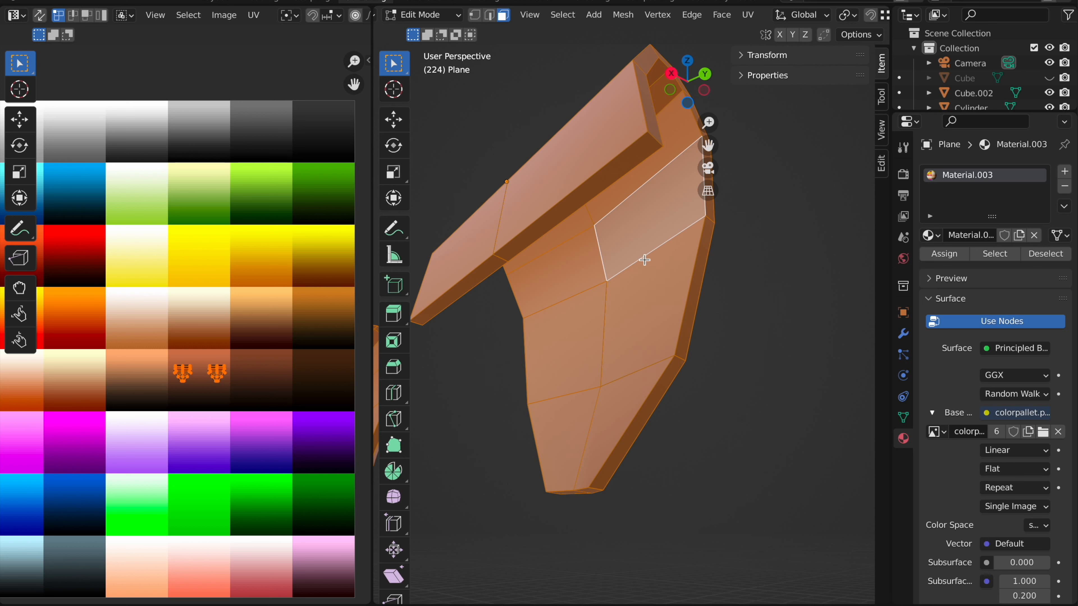
Step: Select all the inner faces of one ear, adding the remaining ones with Circle Select
left_click(643, 263)
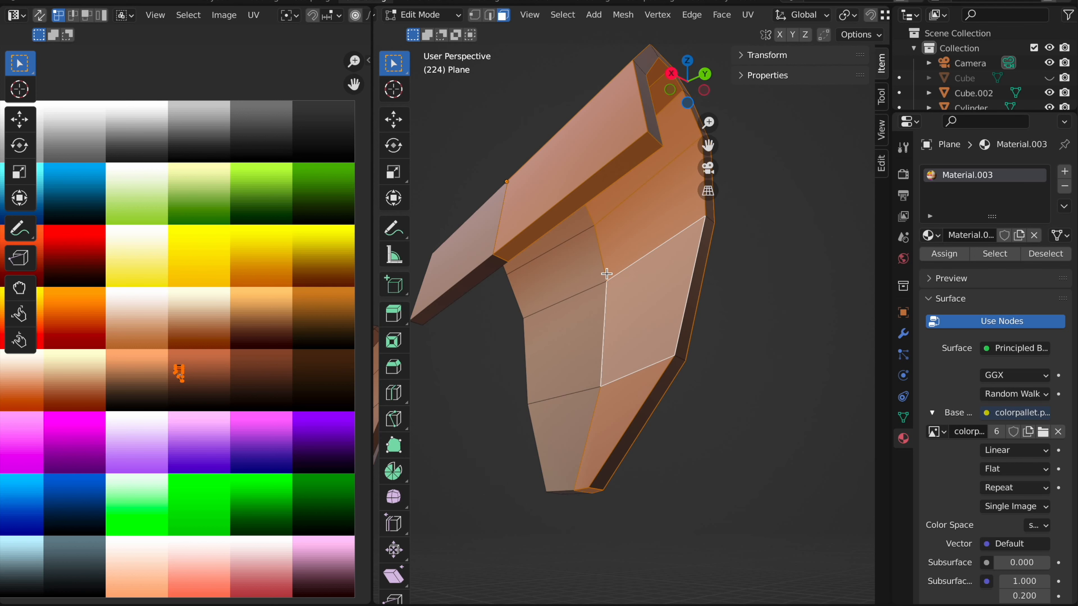
left_click(589, 287)
scroll(589, 287, "down", 4)
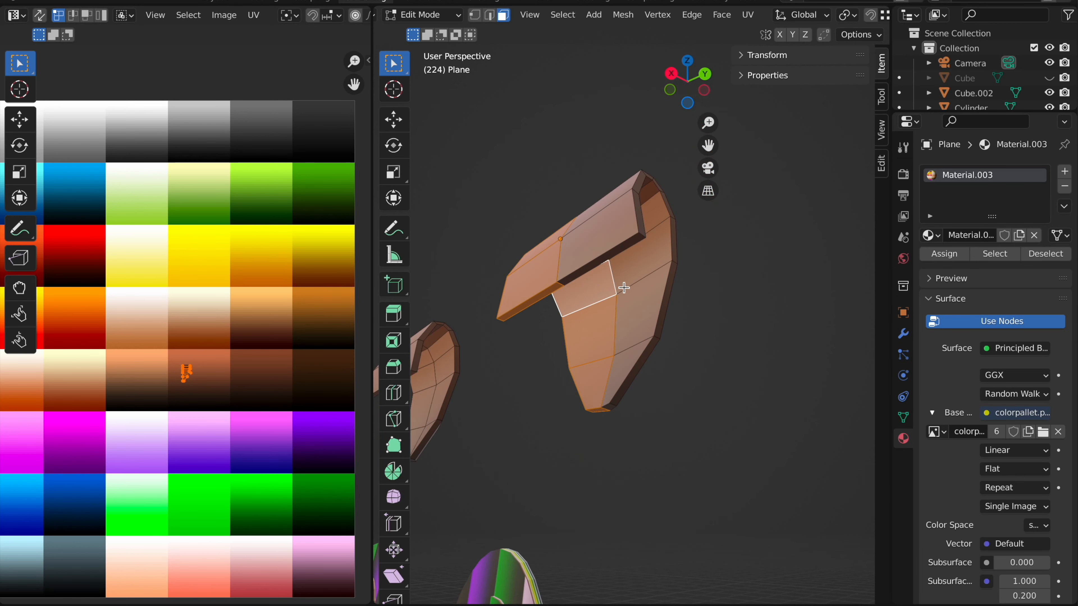
left_click(624, 288)
middle_click_drag(623, 288, 629, 277)
key("l")
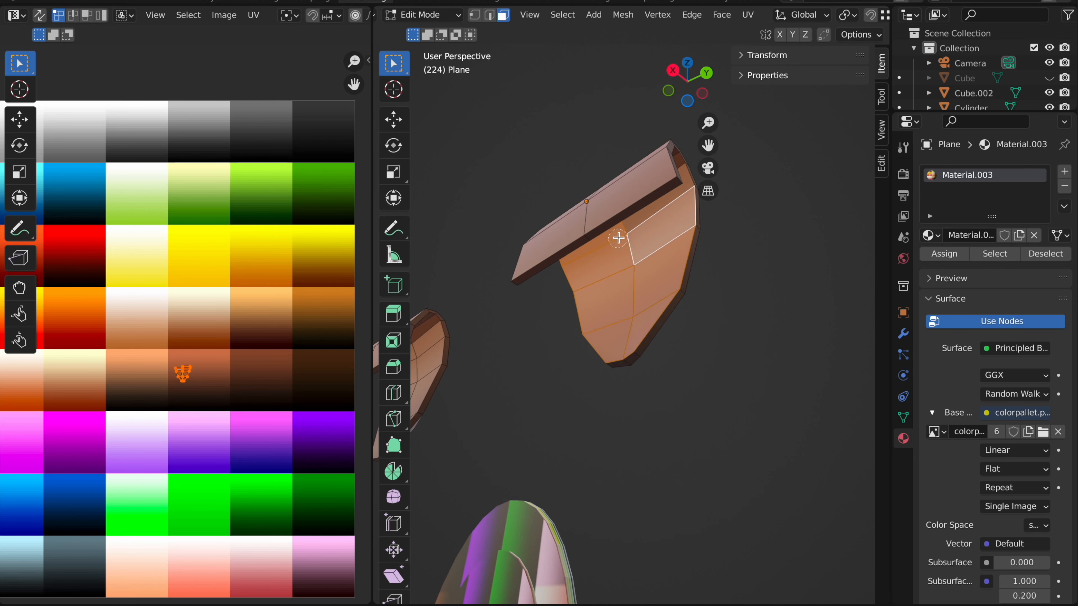
middle_click_drag(633, 239, 632, 233)
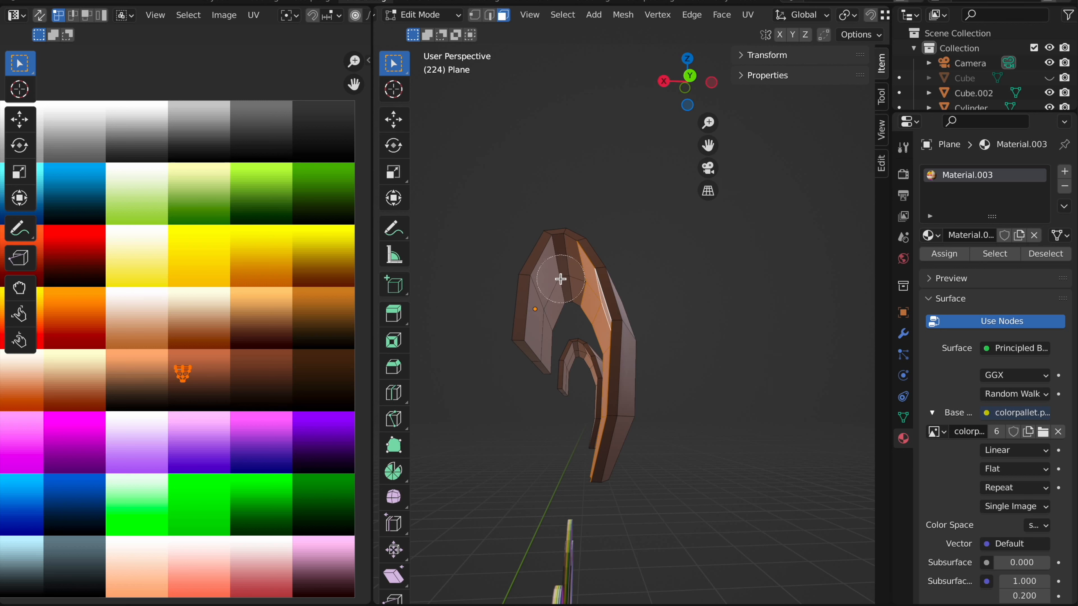
left_click_drag(560, 279, 547, 318)
key("Escape")
Step: Add all the inner faces of the other ear to the selection with Circle Select
scroll(551, 315, "right", 10)
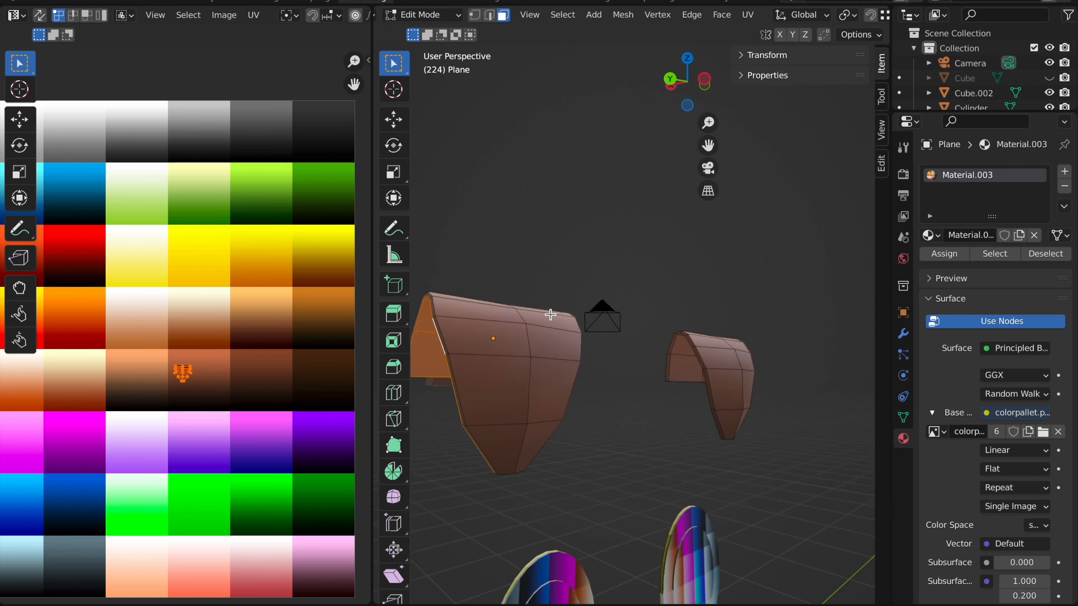
scroll(551, 315, "right", 15)
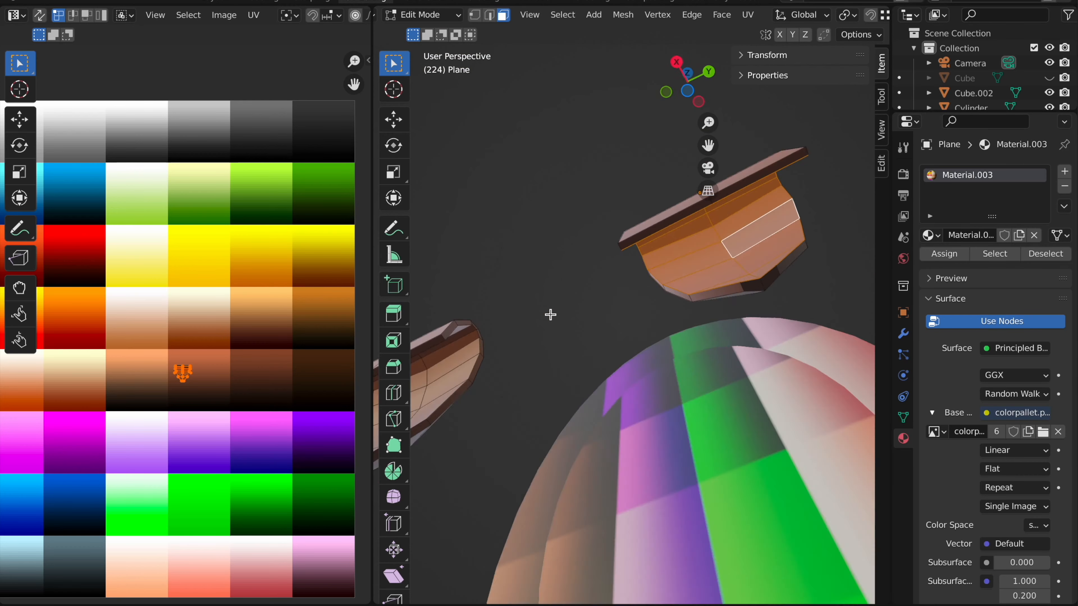
scroll(550, 314, "left", 15)
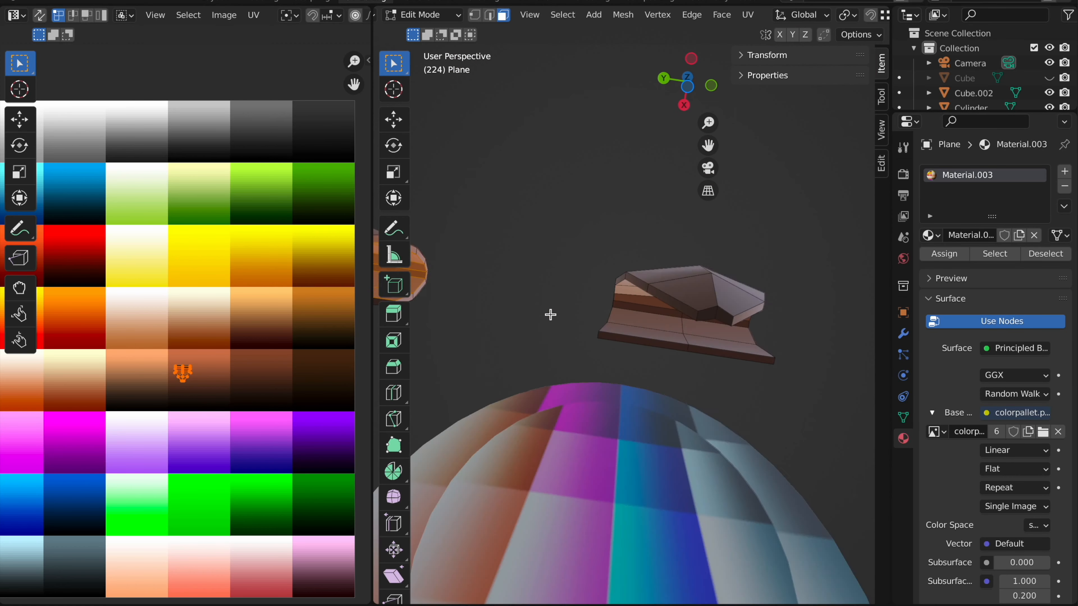
key("c")
left_click_drag(642, 316, 616, 231)
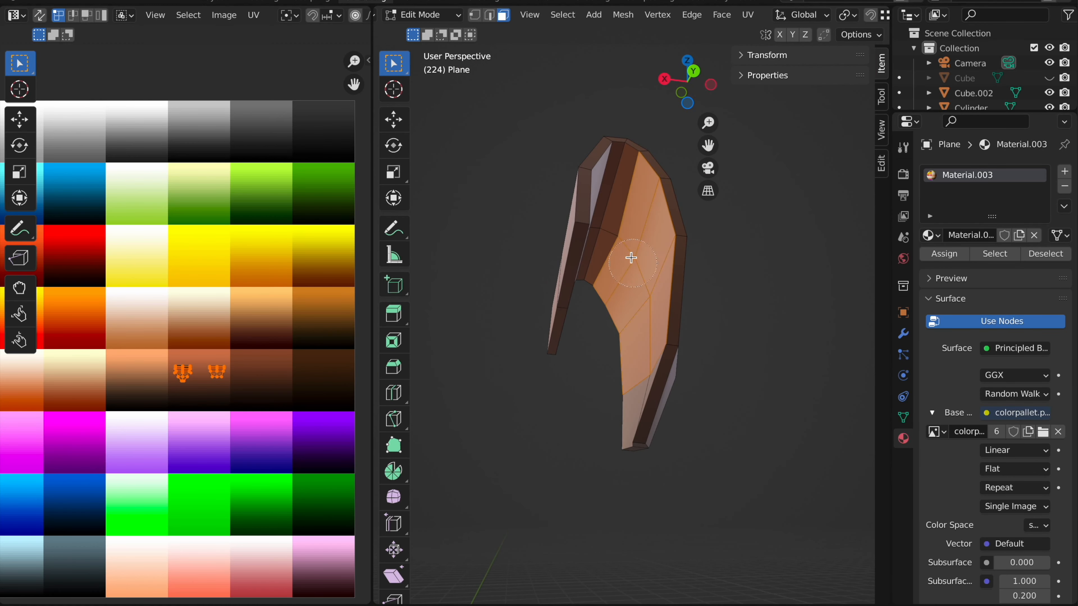
key("Escape")
scroll(616, 231, "right", 8)
key("c")
left_click_drag(520, 255, 499, 303)
key("Escape")
scroll(499, 304, "left", 12)
key("c")
left_click(769, 429)
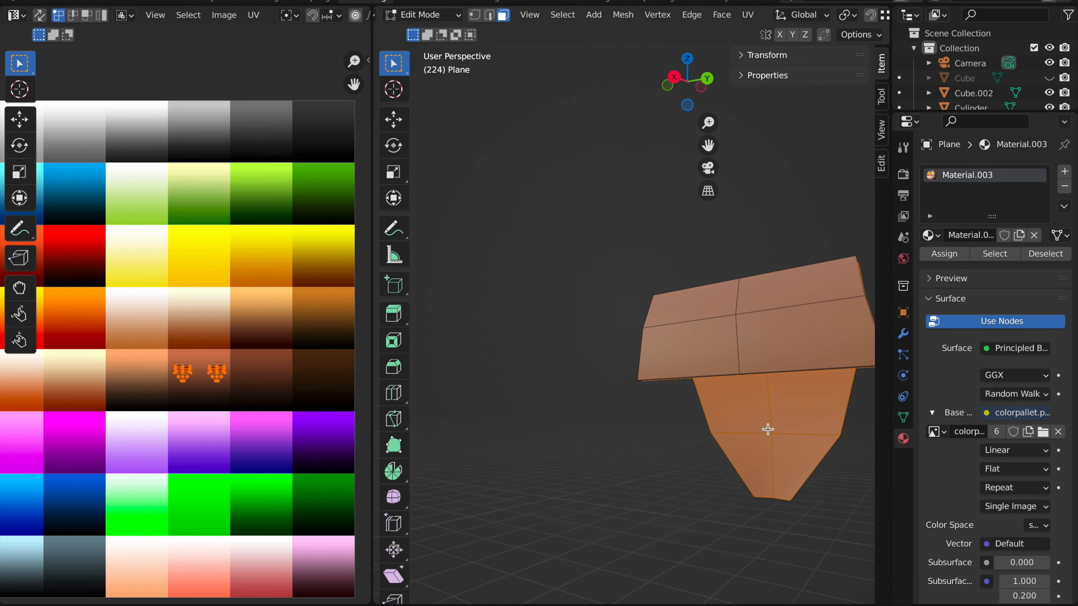
key("Escape")
Step: Move the inner-ear UVs onto the pinkish-red swatch in the bottom row of the palette
scroll(768, 428, "right", 15)
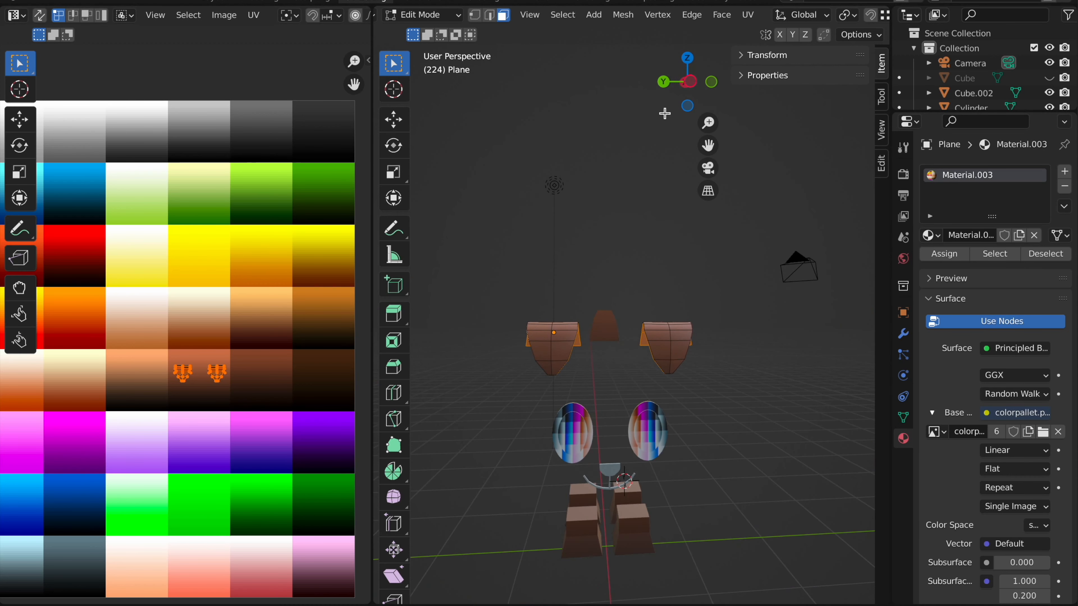
left_click(690, 83)
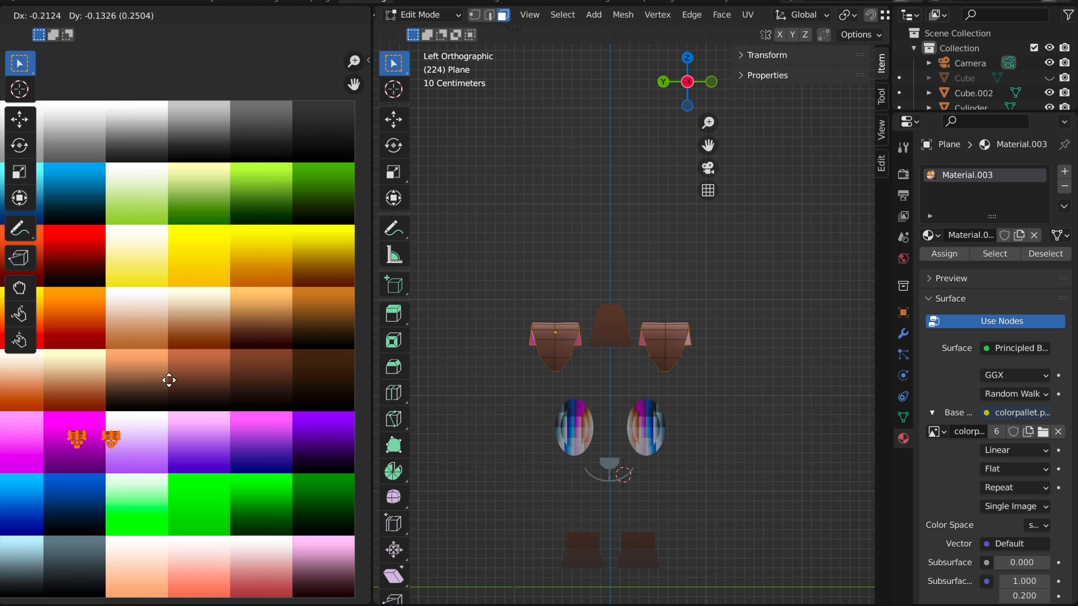
left_click(169, 378)
scroll(157, 378, "down", 5)
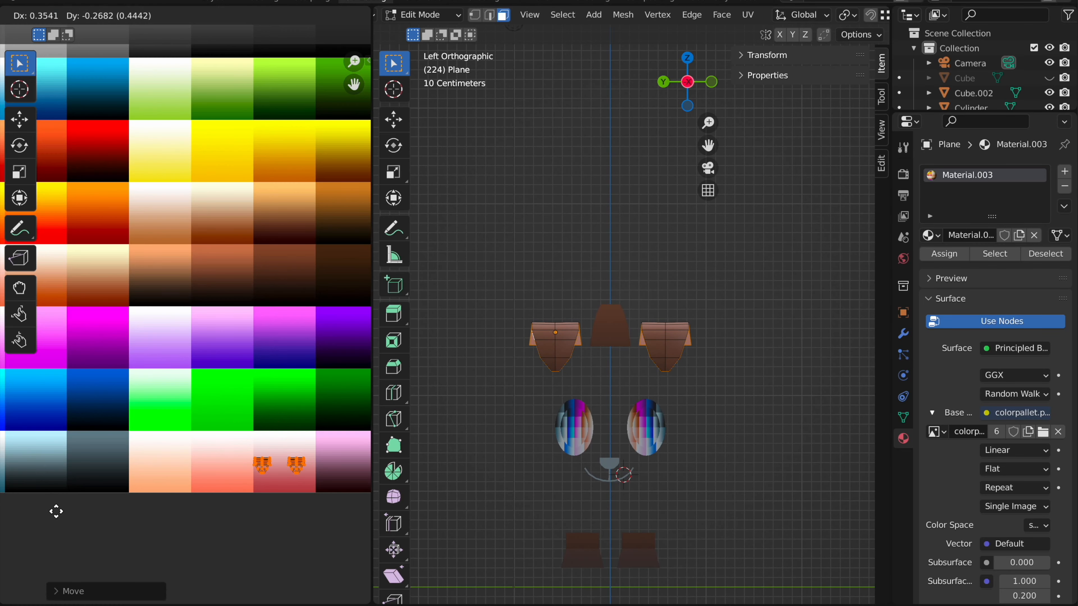
left_click(56, 512)
scroll(517, 281, "left", 10)
Step: Return to Object Mode and unhide the body
key("Tab")
scroll(520, 284, "left", 3)
scroll(519, 279, "right", 10)
key("alt+h")
scroll(528, 270, "right", 5)
scroll(528, 270, "left", 5)
Step: Scale the inner-ear UVs down further, shift them to the darker part of the pinkish-red swatch and return to Object Mode
key("Tab")
scroll(278, 329, "down", 3, "ctrl")
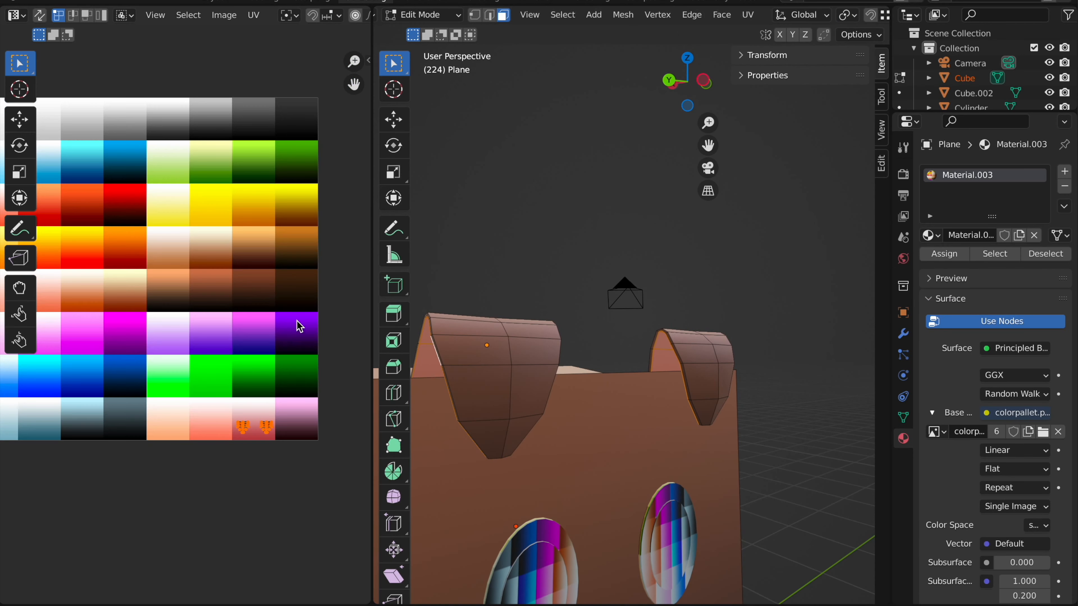
key("s")
left_click(288, 354)
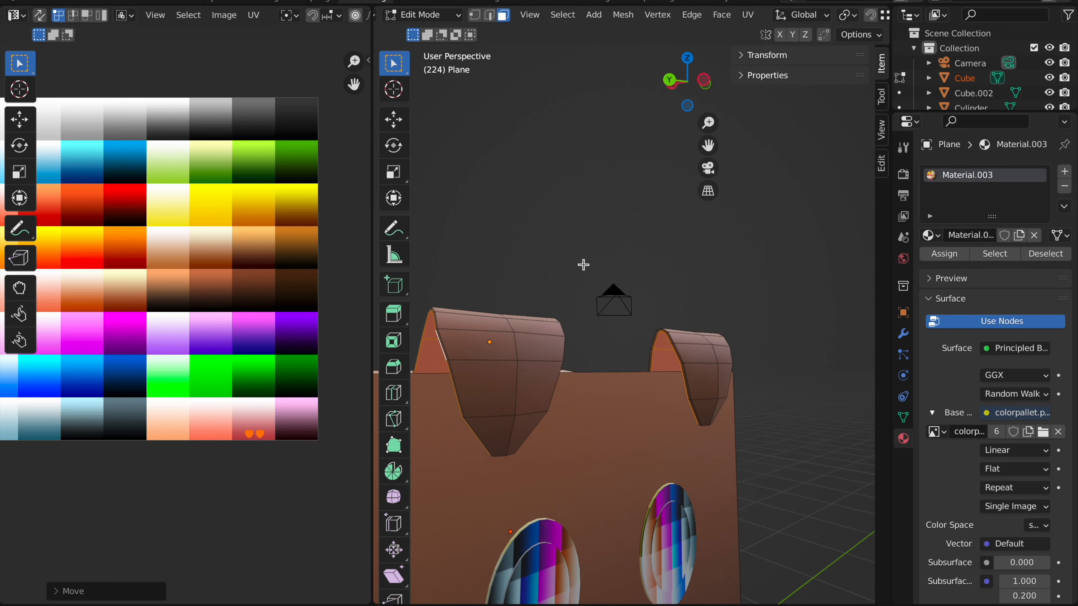
scroll(583, 265, "left", 5)
key("Tab")
Step: Switch the displayed image from the reference screenshot to colorpallet.png and enter Edit Mode on the outer eye discs
scroll(612, 251, "left", 5)
scroll(612, 251, "right", 3)
scroll(213, 248, "left", 5)
scroll(213, 248, "right", 3)
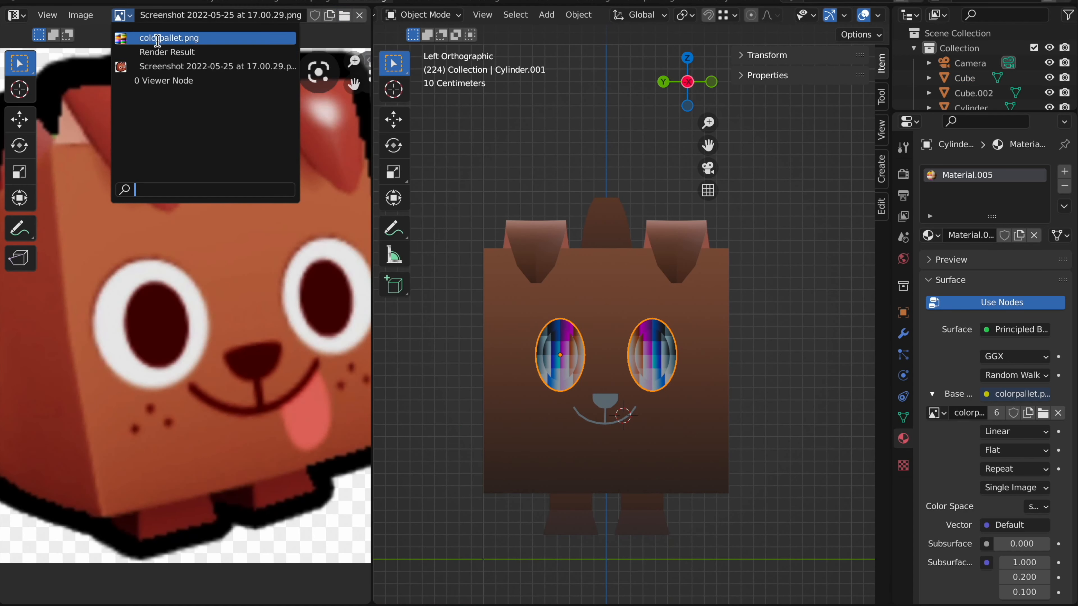
left_click(160, 39)
scroll(628, 318, "up", 1)
key("Tab")
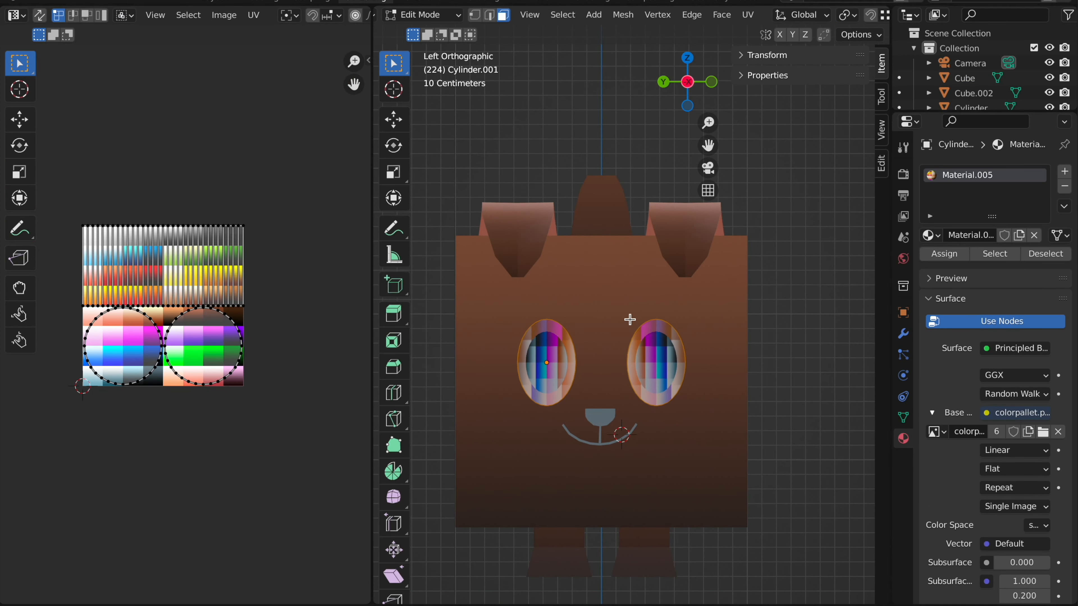
Step: Unwrap the outer eye discs with Project from View in the left view and scale their UVs down to a tiny pair
key("u")
left_click(567, 298)
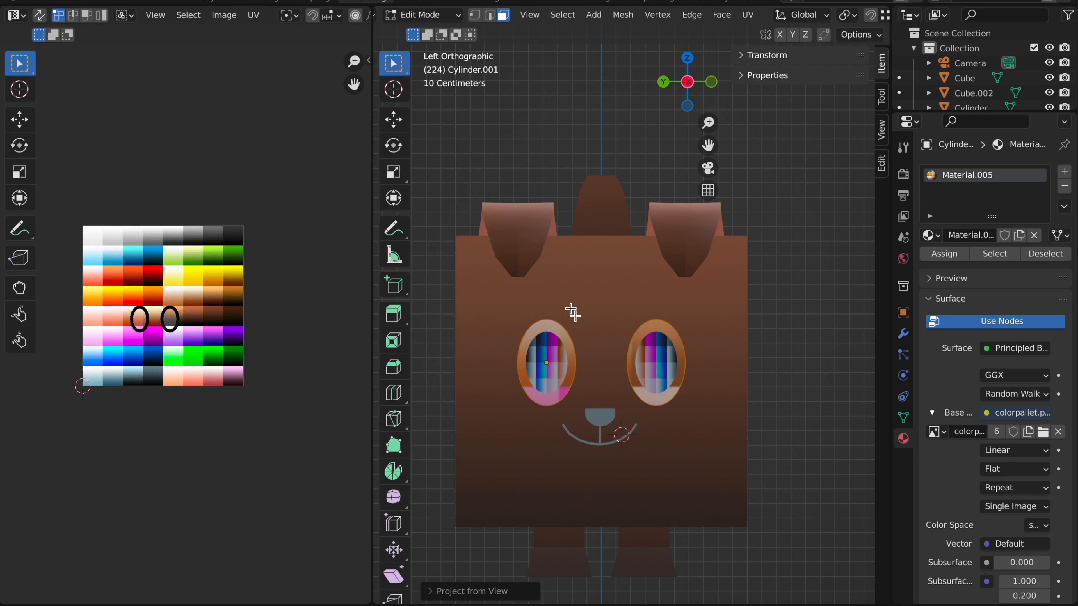
key("s")
left_click(161, 301)
scroll(162, 300, "up", 4)
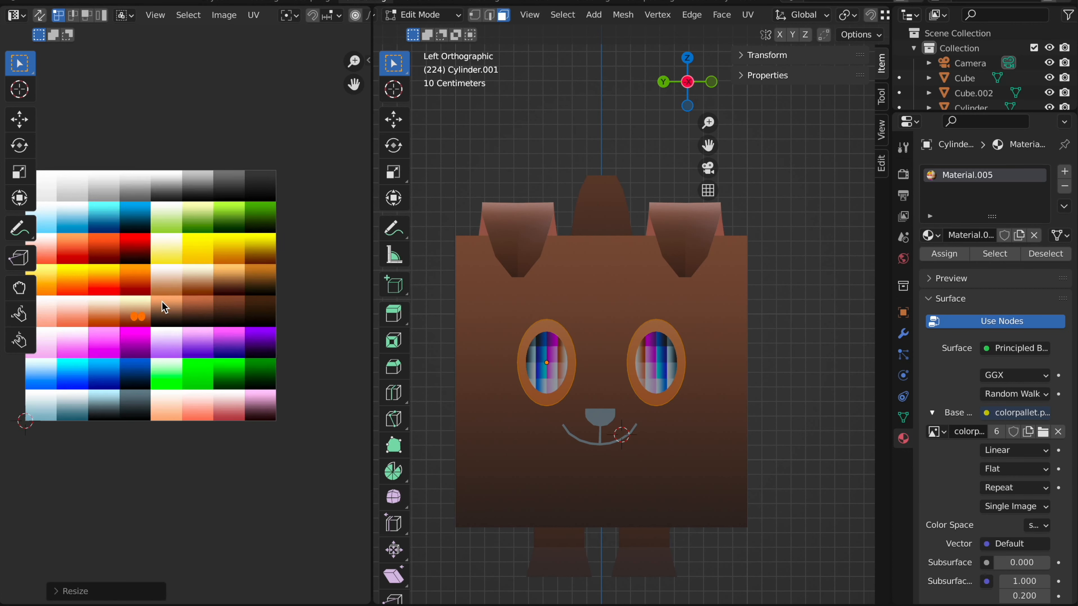
Step: Move the outer eye discs' UVs onto a white area of the palette and return to Object Mode
key("g")
middle_click_drag(108, 149, 257, 241)
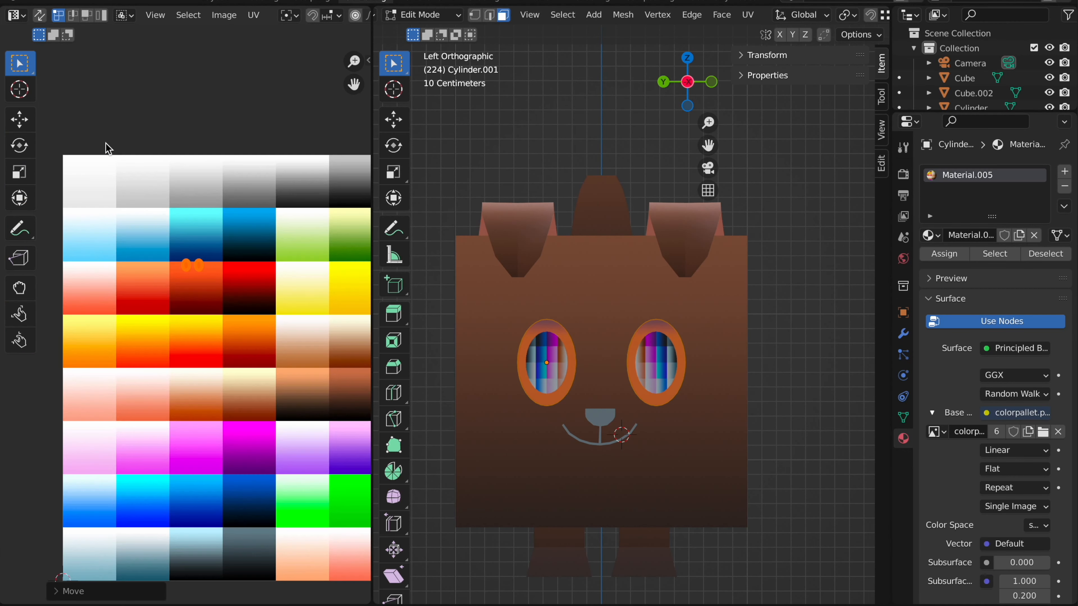
key("g")
left_click(134, 114)
key("Tab")
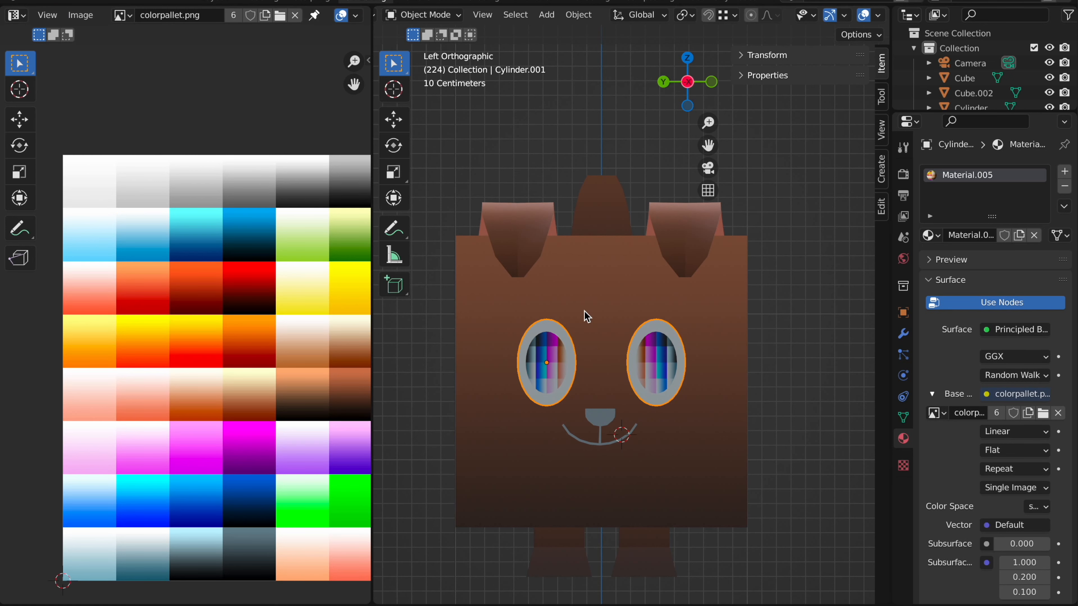
Step: Unwrap the pupils, nose and mouth object with Project from View and scale its UVs down to fit within one swatch
left_click(539, 344)
key("Tab")
key("u")
left_click(625, 299)
key("s")
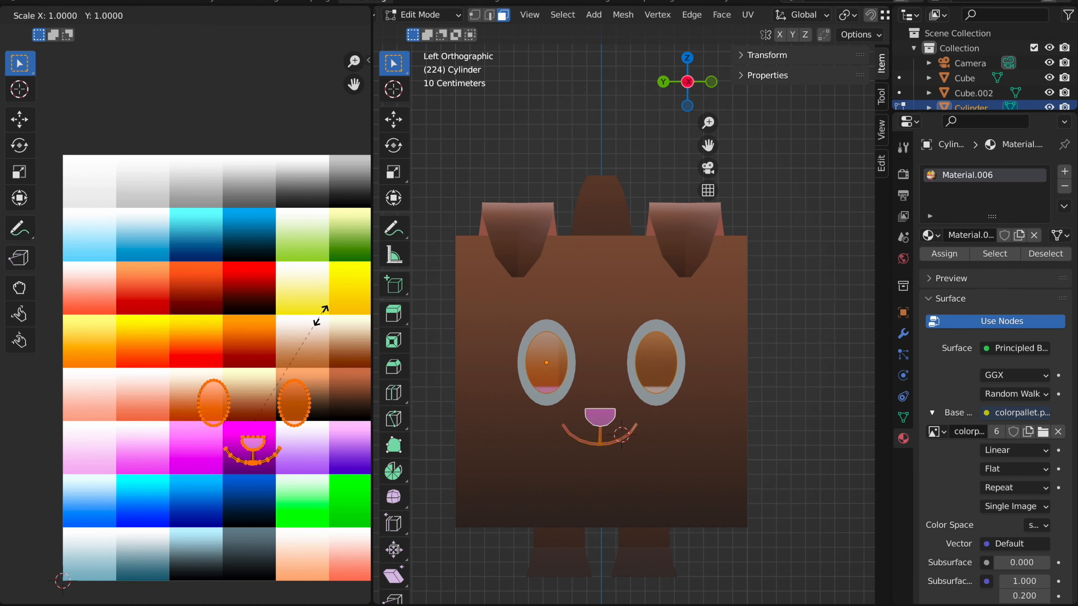
left_click(265, 399)
Step: Move the pupil, nose and mouth UVs onto the dark reddish-brown swatch and return to Object Mode
key("g")
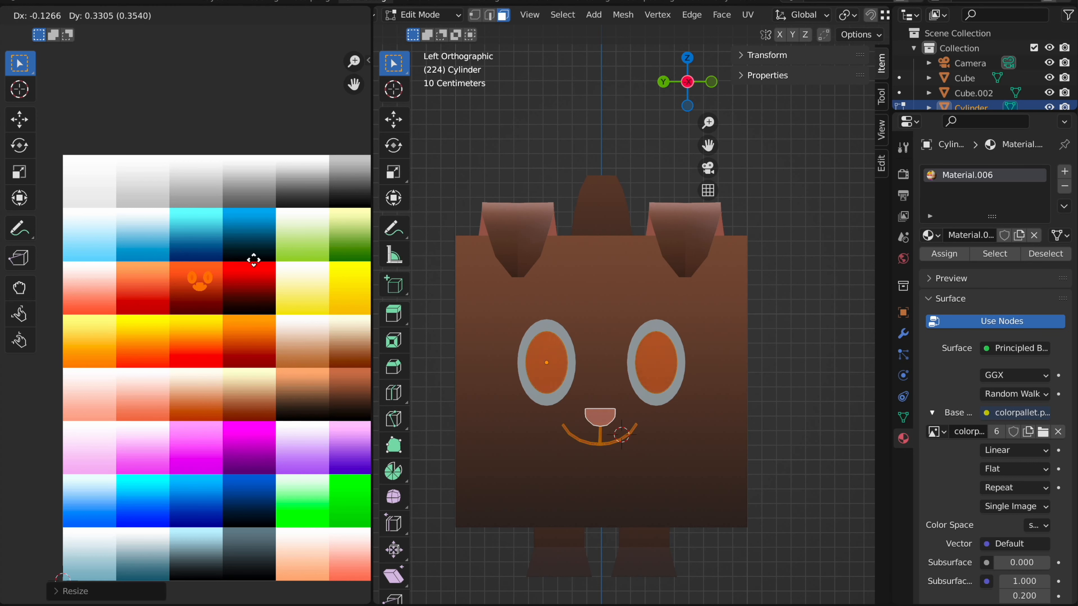
left_click(270, 330)
middle_click_drag(270, 329, 265, 306)
key("g")
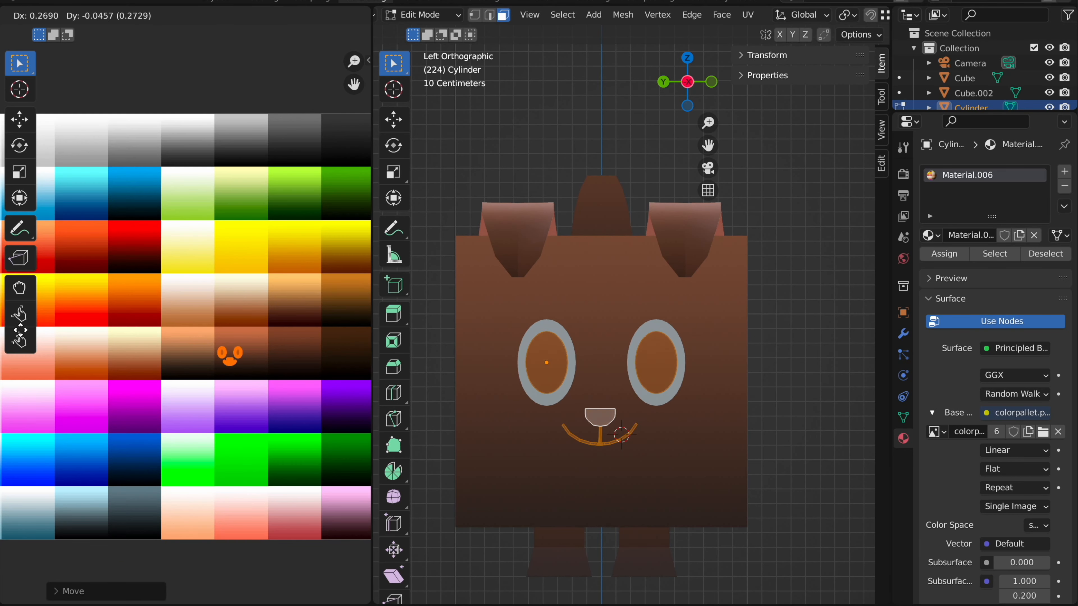
left_click(78, 315)
key("Tab")
Step: Move the pupil, nose and mouth UVs onto the darkest brown swatch of the palette and return to Object Mode
middle_click_drag(513, 183, 552, 186)
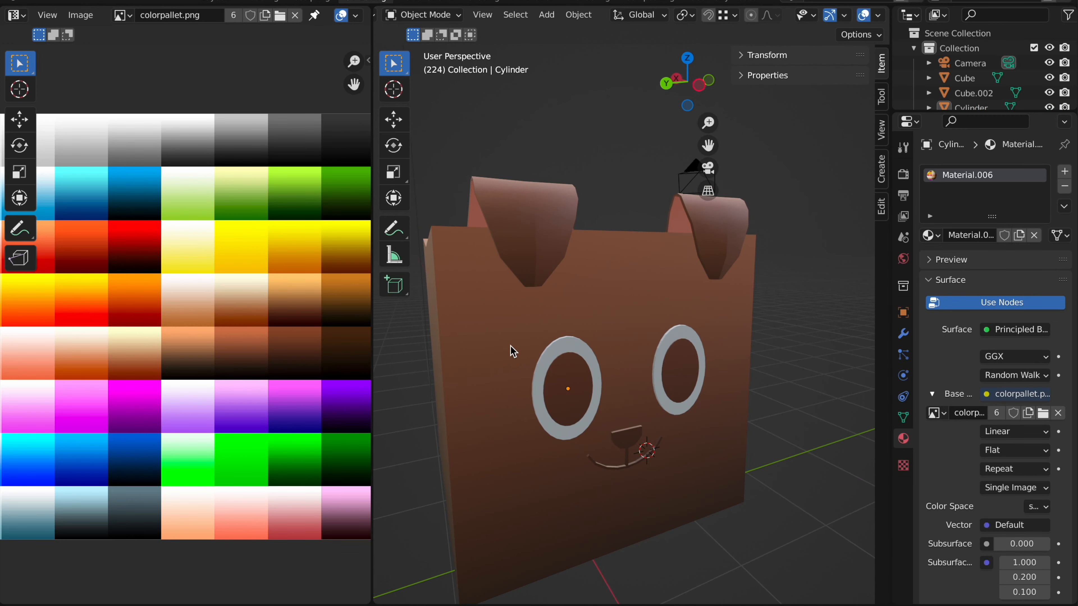
key("Tab")
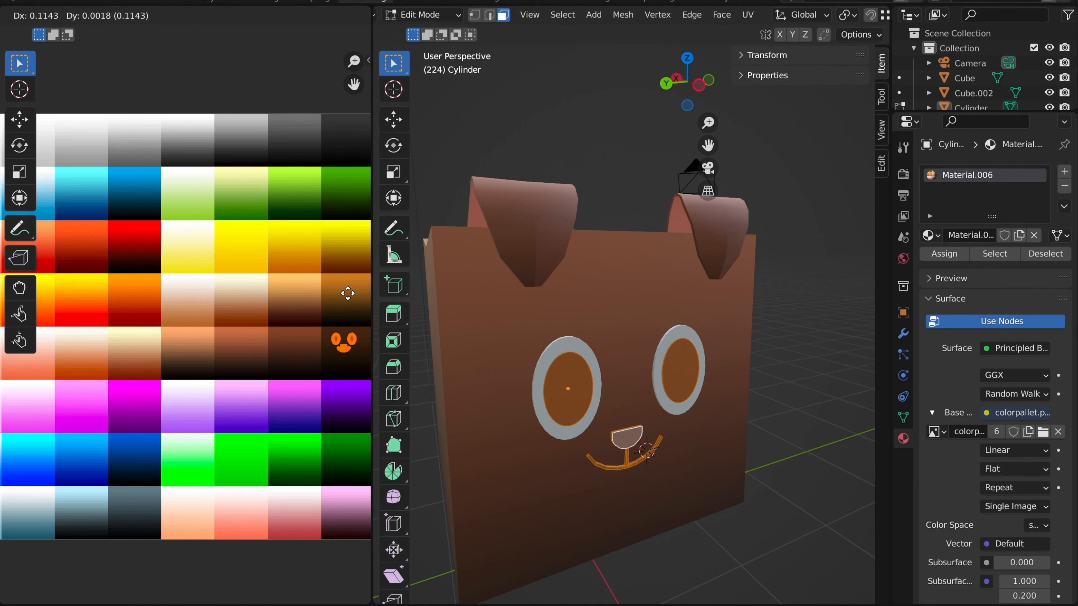
left_click(348, 293)
key("Tab")
middle_click_drag(549, 245, 589, 208)
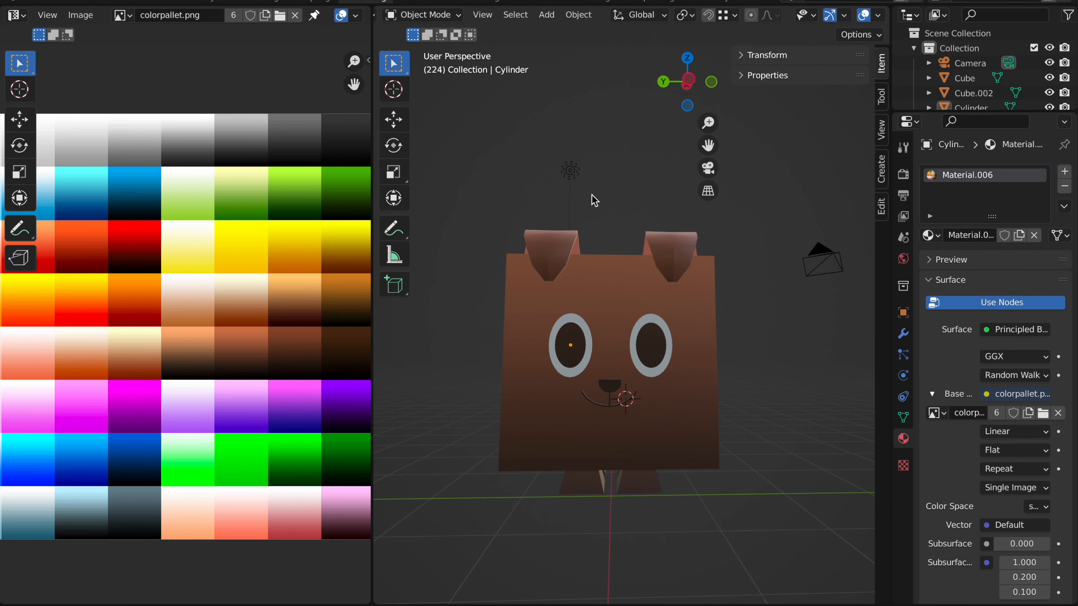
Step: Add a mesh plane as a floor and scale it by 100
scroll(595, 199, "right", 15)
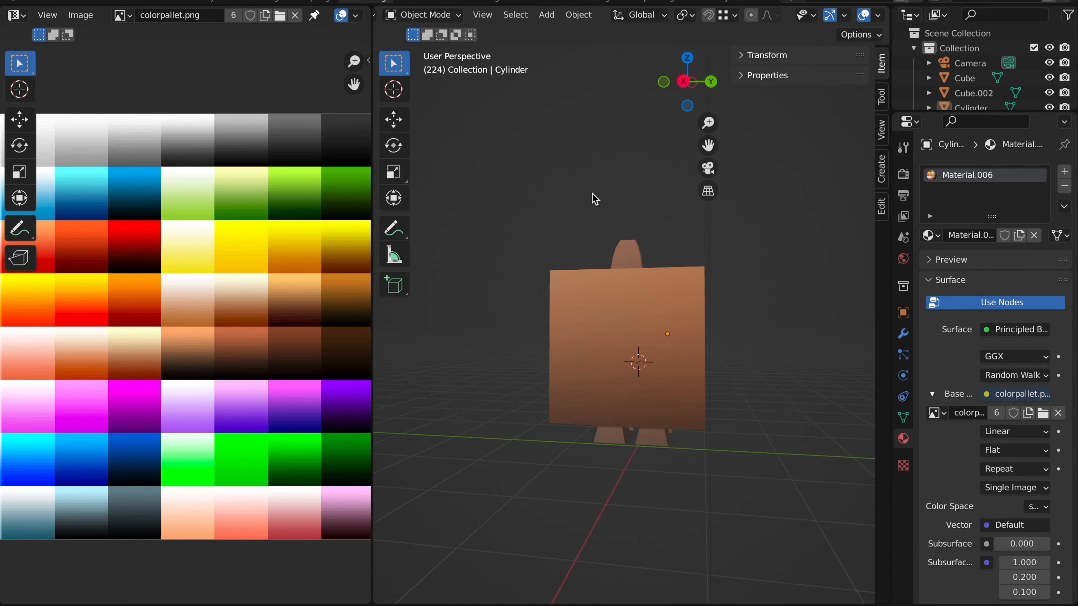
scroll(595, 199, "right", 12)
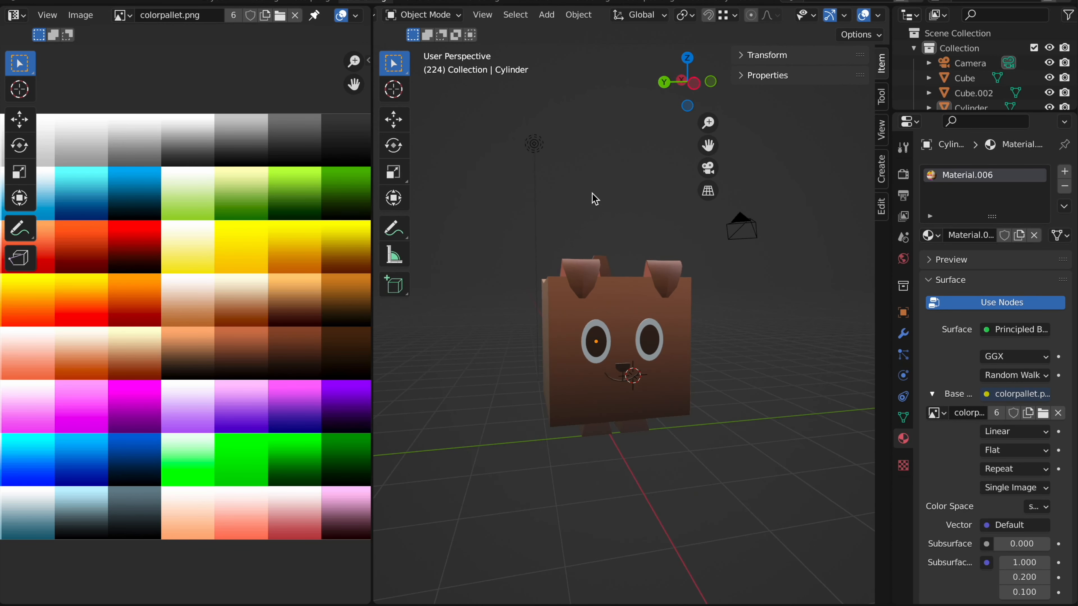
scroll(595, 199, "down", 6)
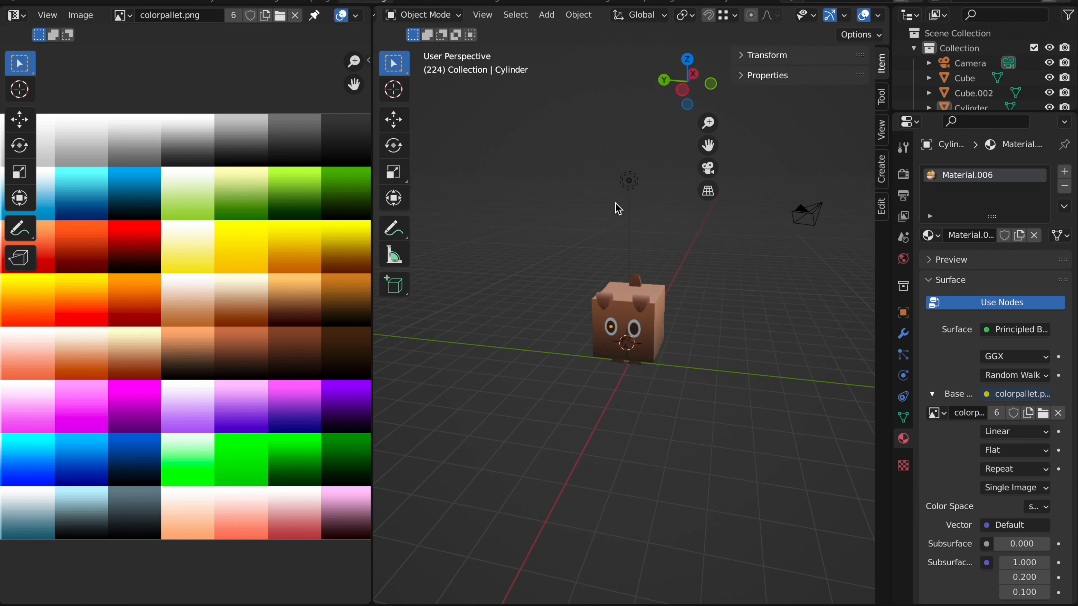
scroll(642, 231, "right", 8)
key("shift+a")
mouse_move(567, 230)
left_click(628, 223)
type("s")
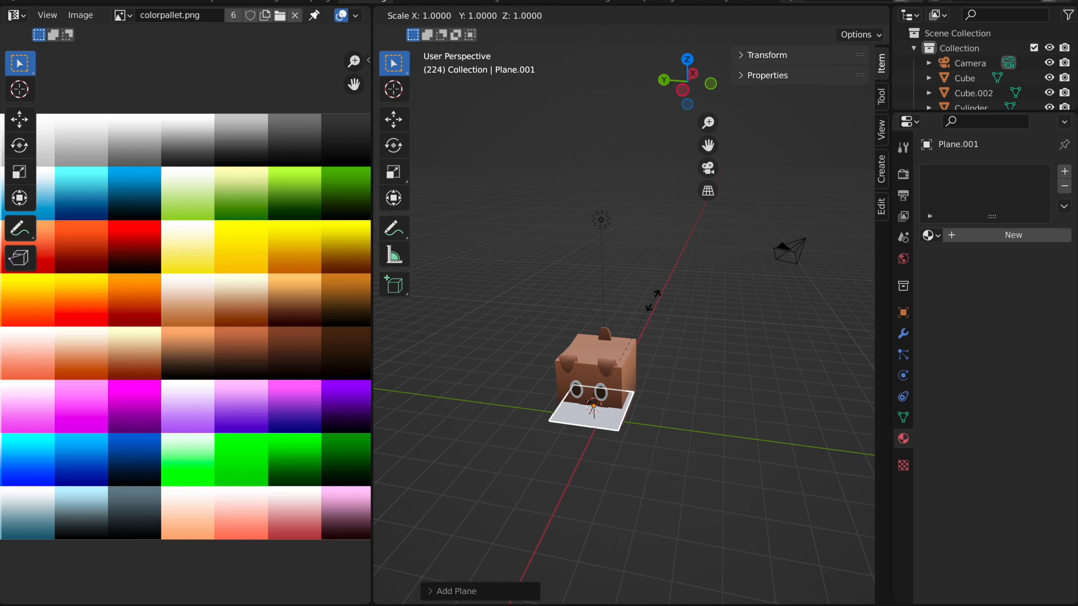
type("100")
key("Return")
scroll(664, 286, "down", 4)
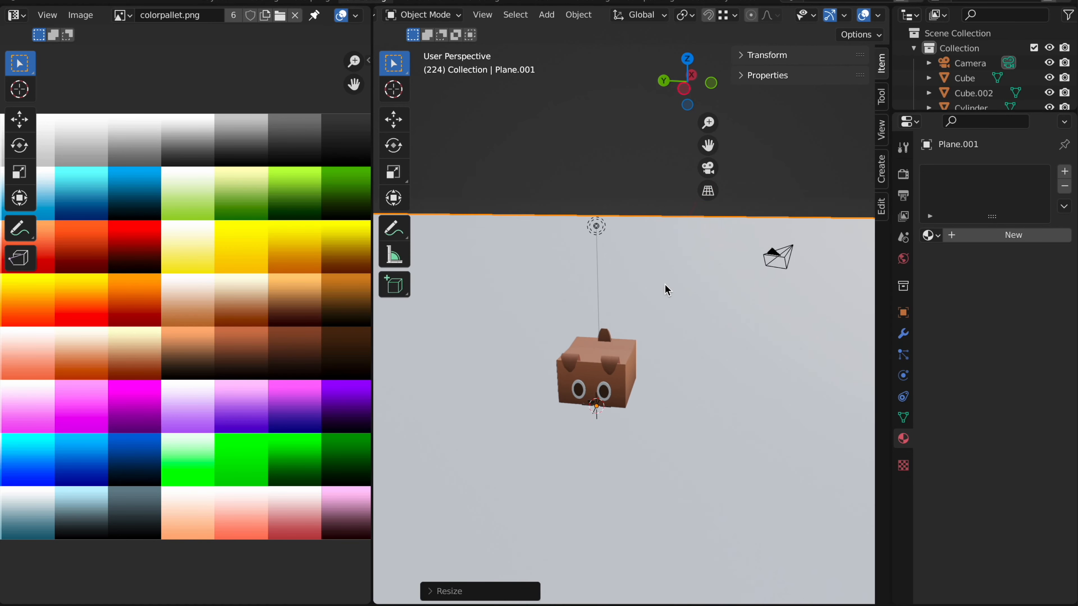
Step: In the left view, lower the floor plane along Z by about 1.2 m to just beneath the dog's feet
left_click(687, 87)
key("g")
key("z")
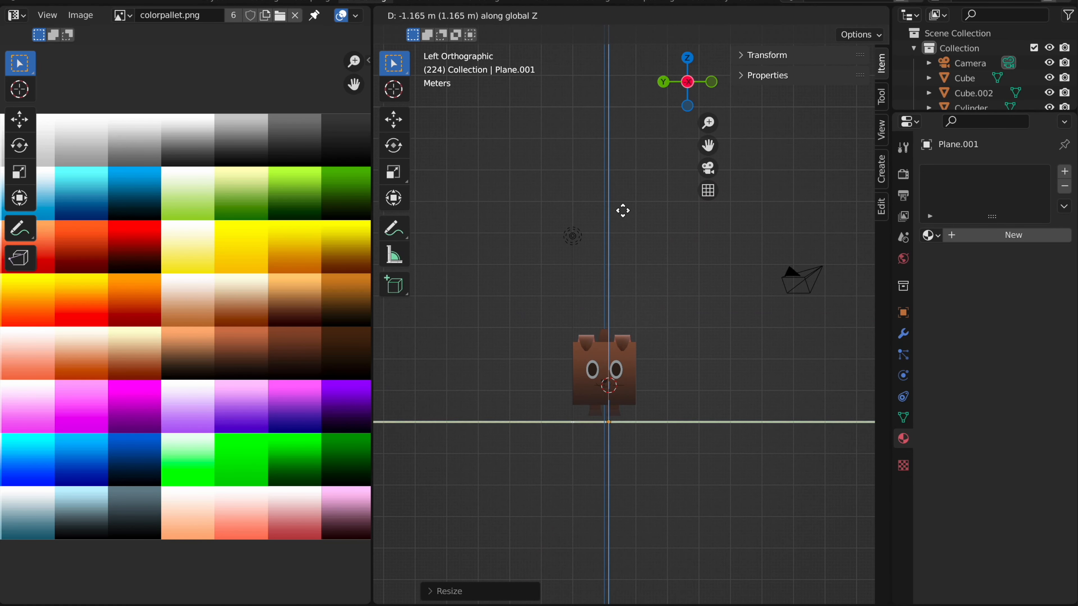
left_click(623, 206)
middle_click_drag(623, 206, 761, 274)
Step: Move the camera along X to the front of the dog and rotate it in top view to face the dog
left_click(747, 270)
key("g")
key("y")
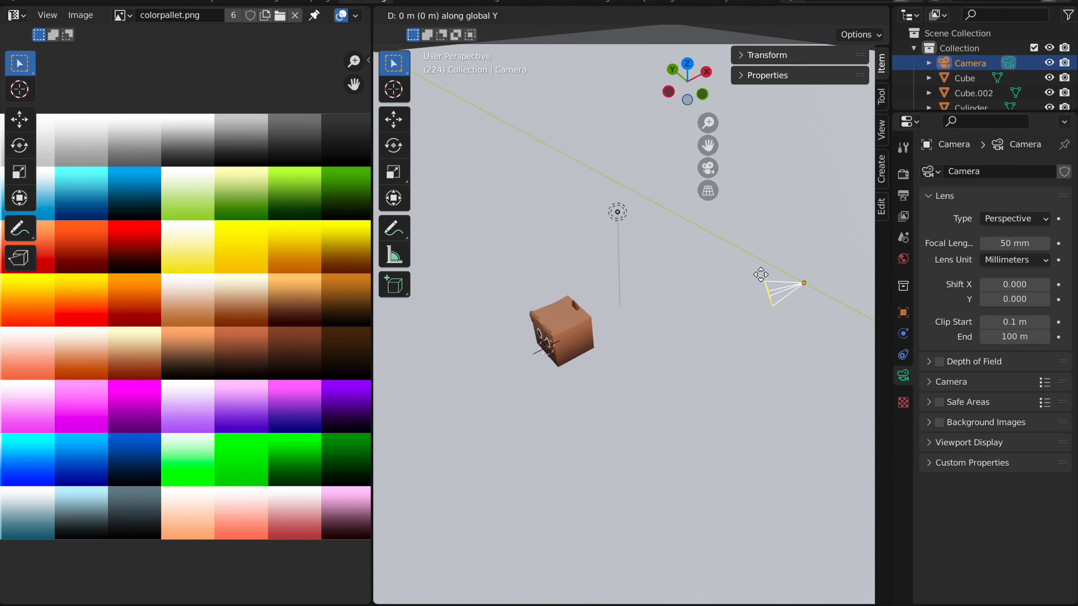
key("x")
left_click(619, 249)
key("KP_7")
key("r")
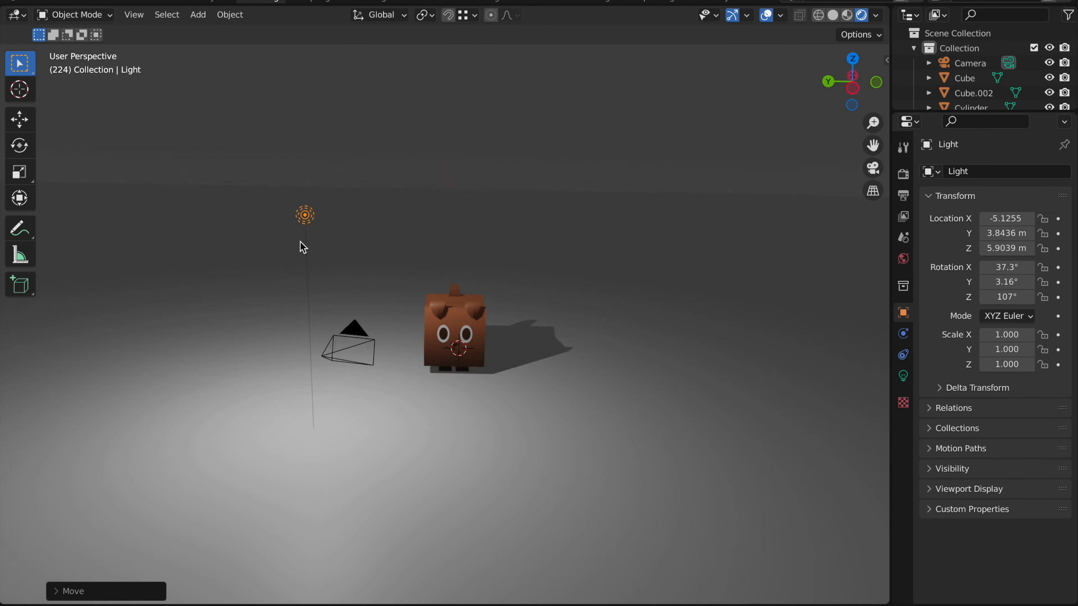
Step: Check the shot through the camera and raise the light along Z by about 1.1 m
left_click(873, 168)
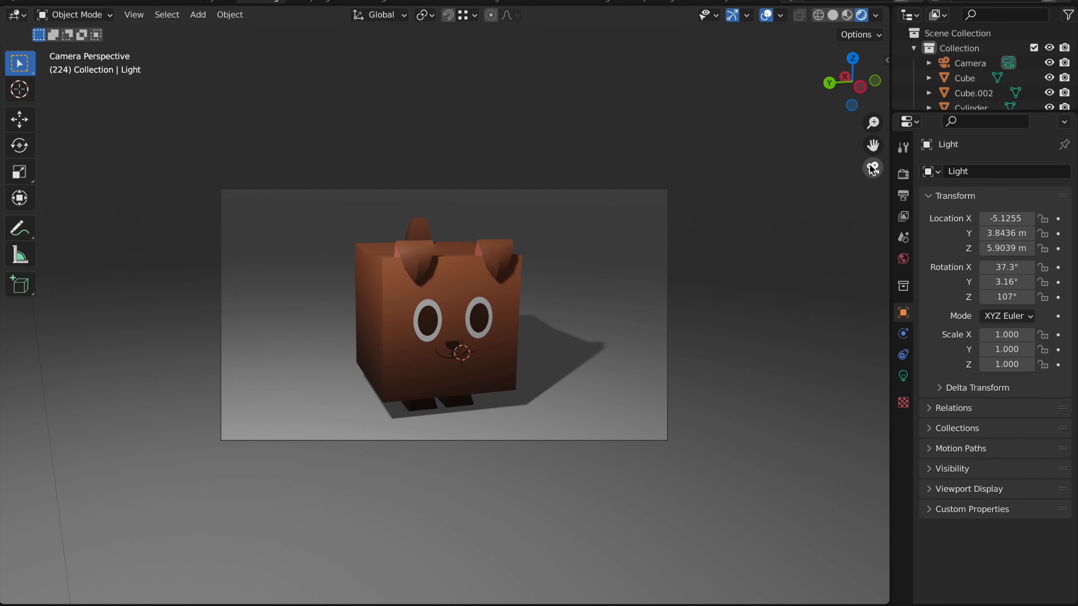
left_click(872, 168)
key("g")
key("z")
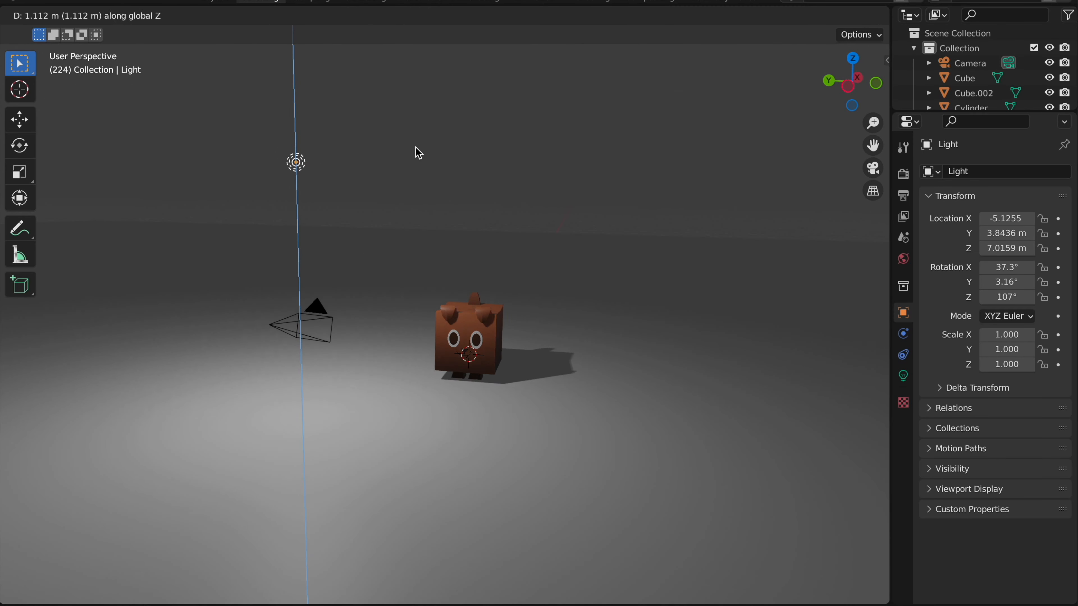
left_click(417, 152)
Step: Examine the light's color in its light settings and check the lighting of the dog through the camera
left_click(908, 377)
left_click(1013, 256)
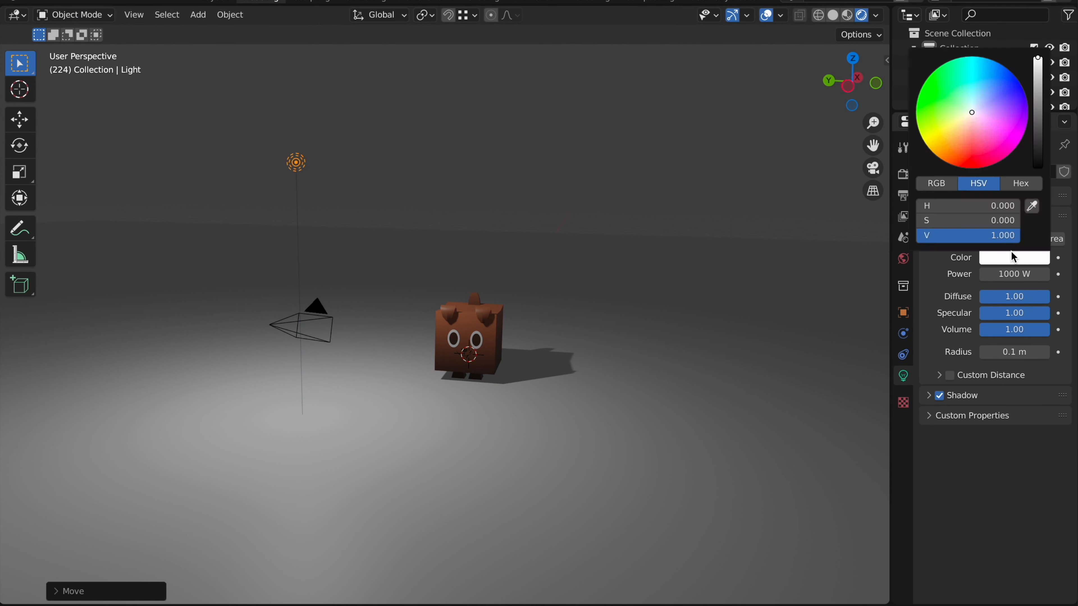
left_click(1005, 259)
mouse_move(972, 113)
left_mouse_down()
mouse_move(960, 98)
mouse_move(972, 113)
left_mouse_up()
left_click(675, 148)
middle_click_drag(488, 271, 552, 305)
left_click(874, 161)
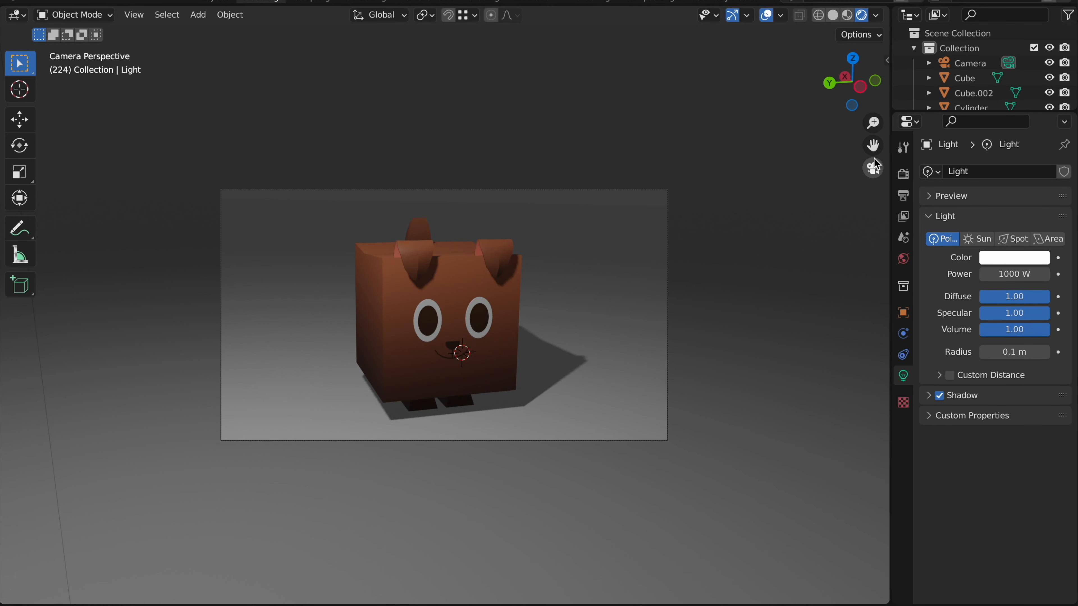
left_click(874, 164)
Step: Select the pupils, nose and mouth object together with the outer eye discs and scale both up
scroll(474, 208, "up", 10)
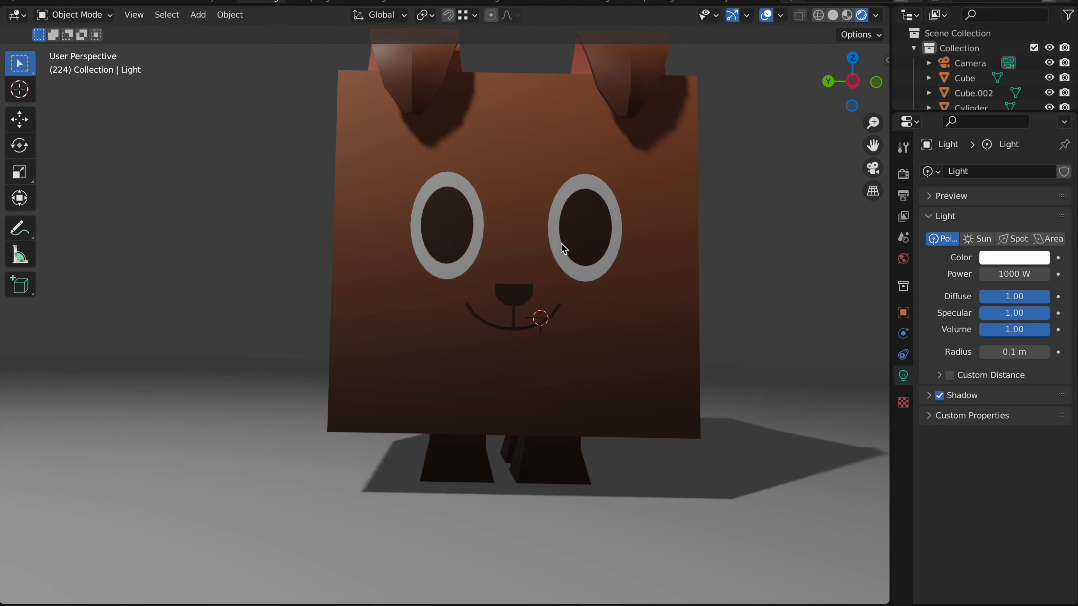
left_click(588, 238)
left_click(599, 194, "shift")
key("s")
left_click(737, 140)
mouse_move(737, 139)
middle_mouse_down()
mouse_move(729, 164)
mouse_move(756, 149)
middle_mouse_up()
Step: Move the selected eyes, nose and mouth along Y to center them on the face and adjust their position in side view
key("g")
key("y")
left_click(705, 119)
left_click(831, 88)
key("g")
left_click(755, 148)
Step: Examine the dog's face and the scene layout from the camera view and from farther away
scroll(755, 149, "down", 8)
left_click(696, 179)
middle_click_drag(696, 178, 695, 179)
scroll(696, 179, "down", 3)
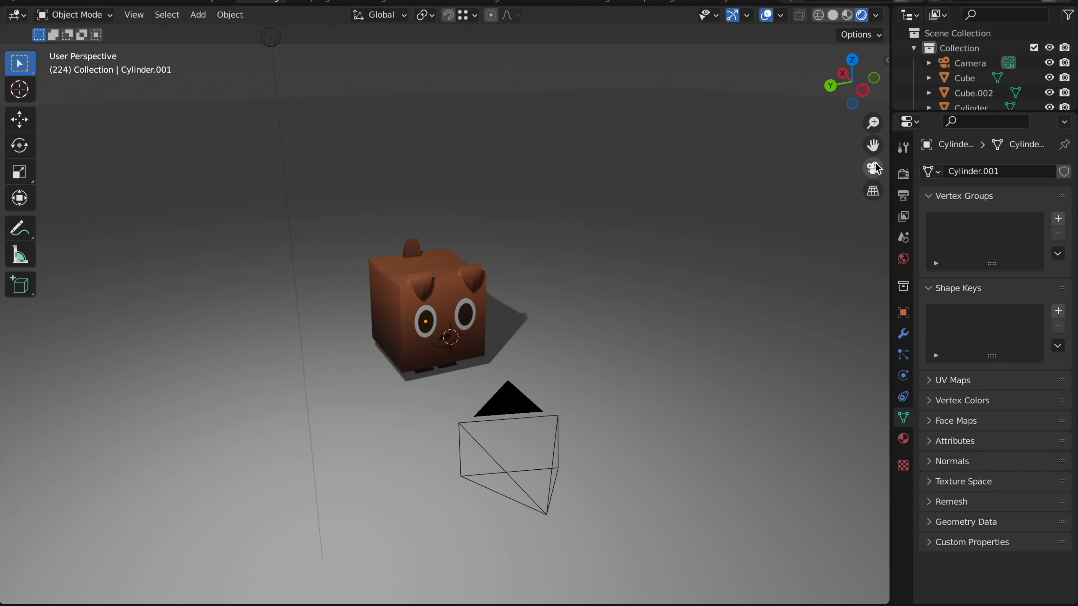
left_click(874, 162)
left_click(874, 162)
scroll(523, 162, "down", 3)
middle_click_drag(523, 162, 522, 161)
scroll(522, 162, "down", 3)
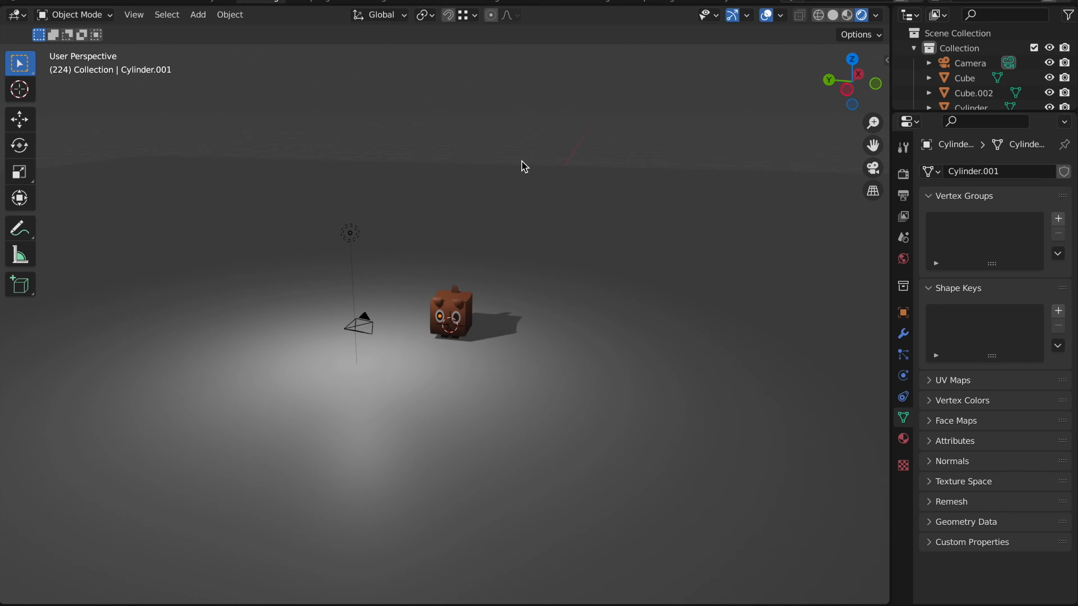
Step: Switch the scene's render engine to Cycles
left_click(903, 174)
left_click(1027, 171)
left_click(989, 188)
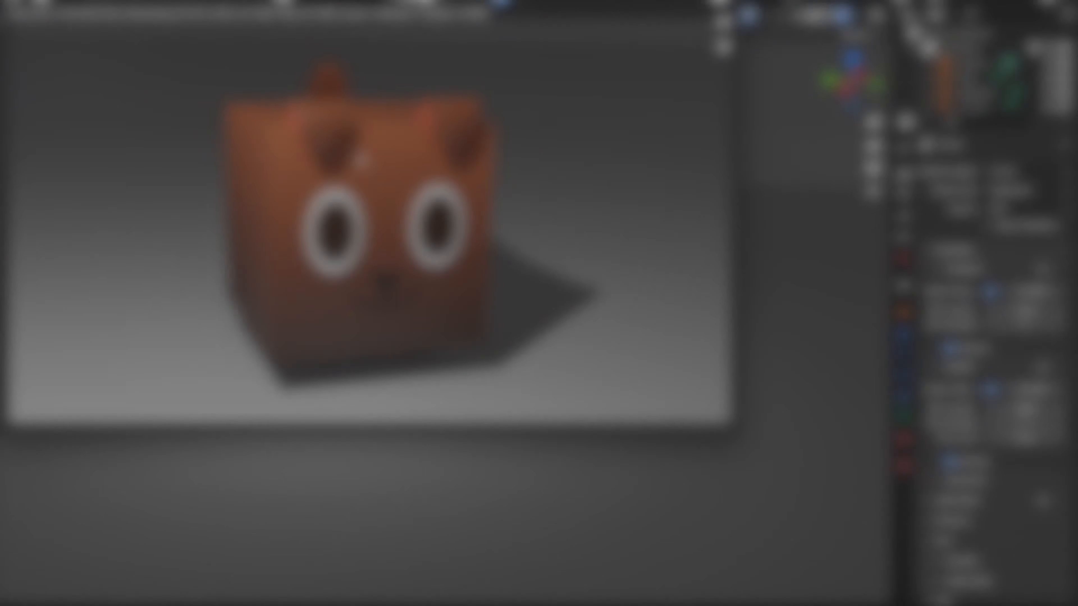